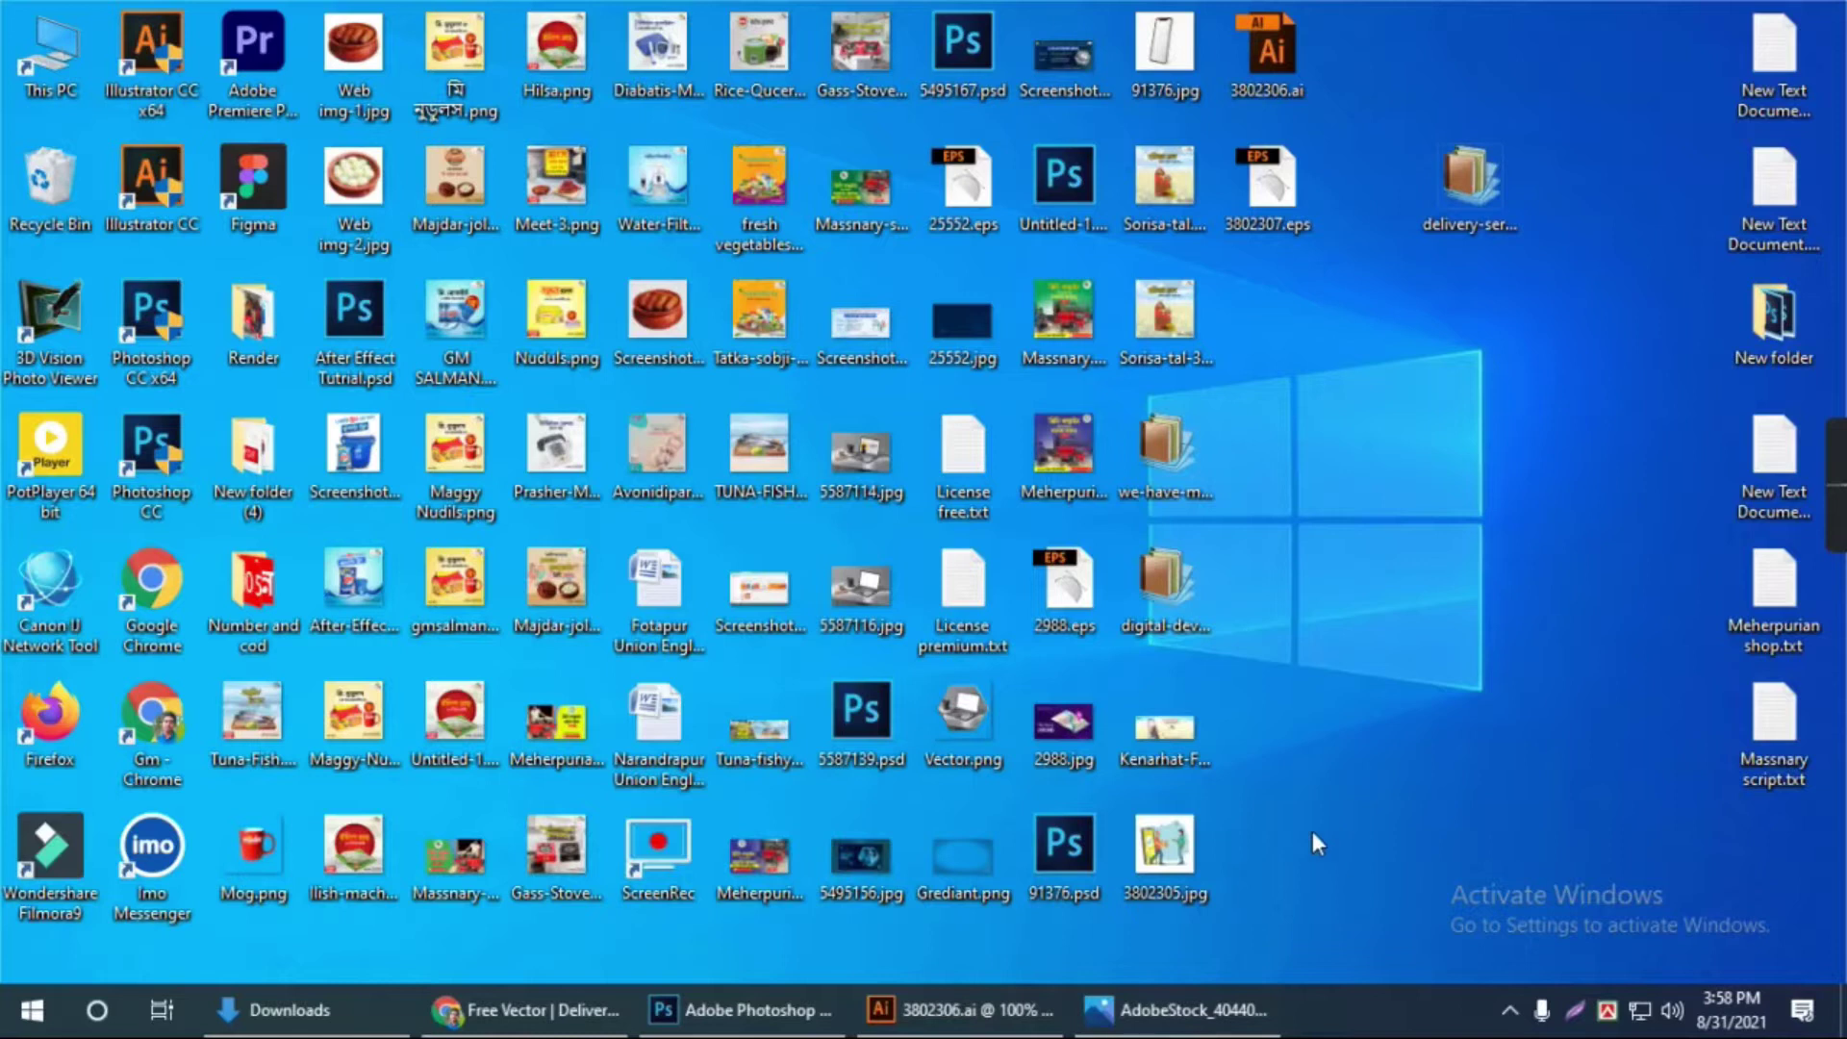
Start a new document with width 960 px and resolution 300.
click(726, 1020)
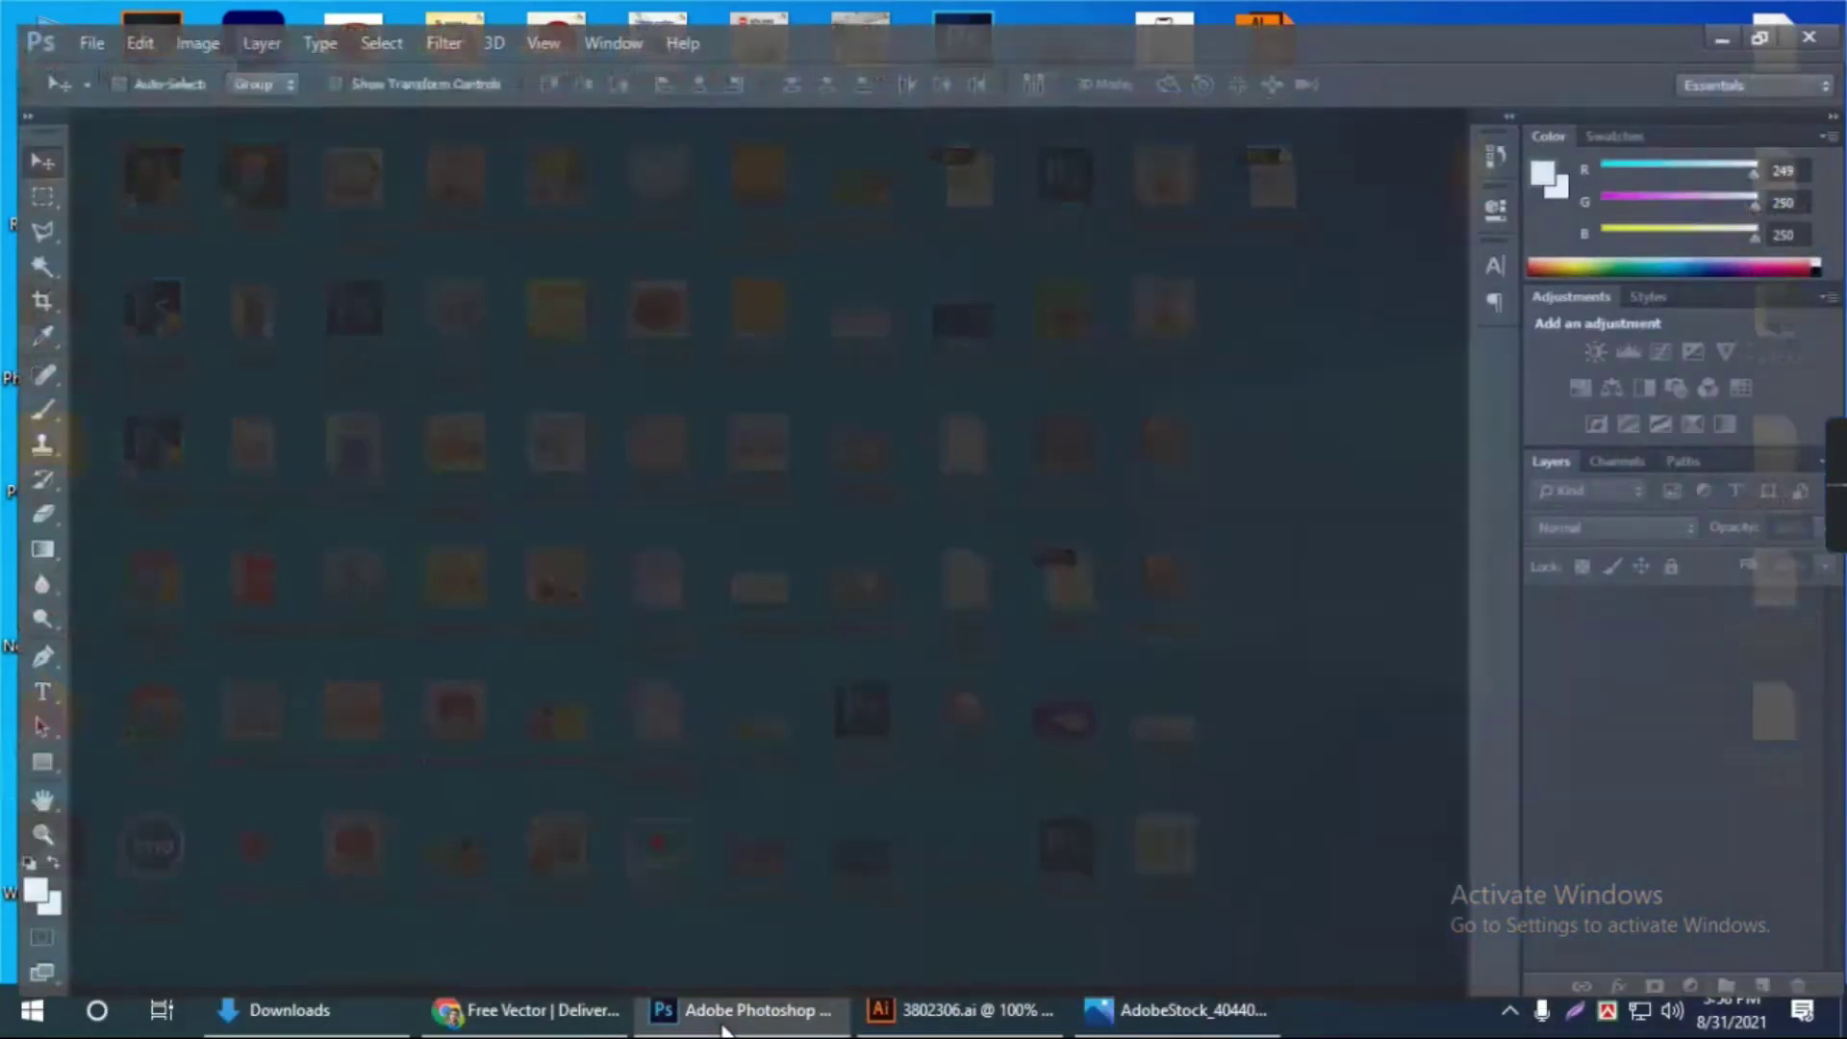
click(72, 29)
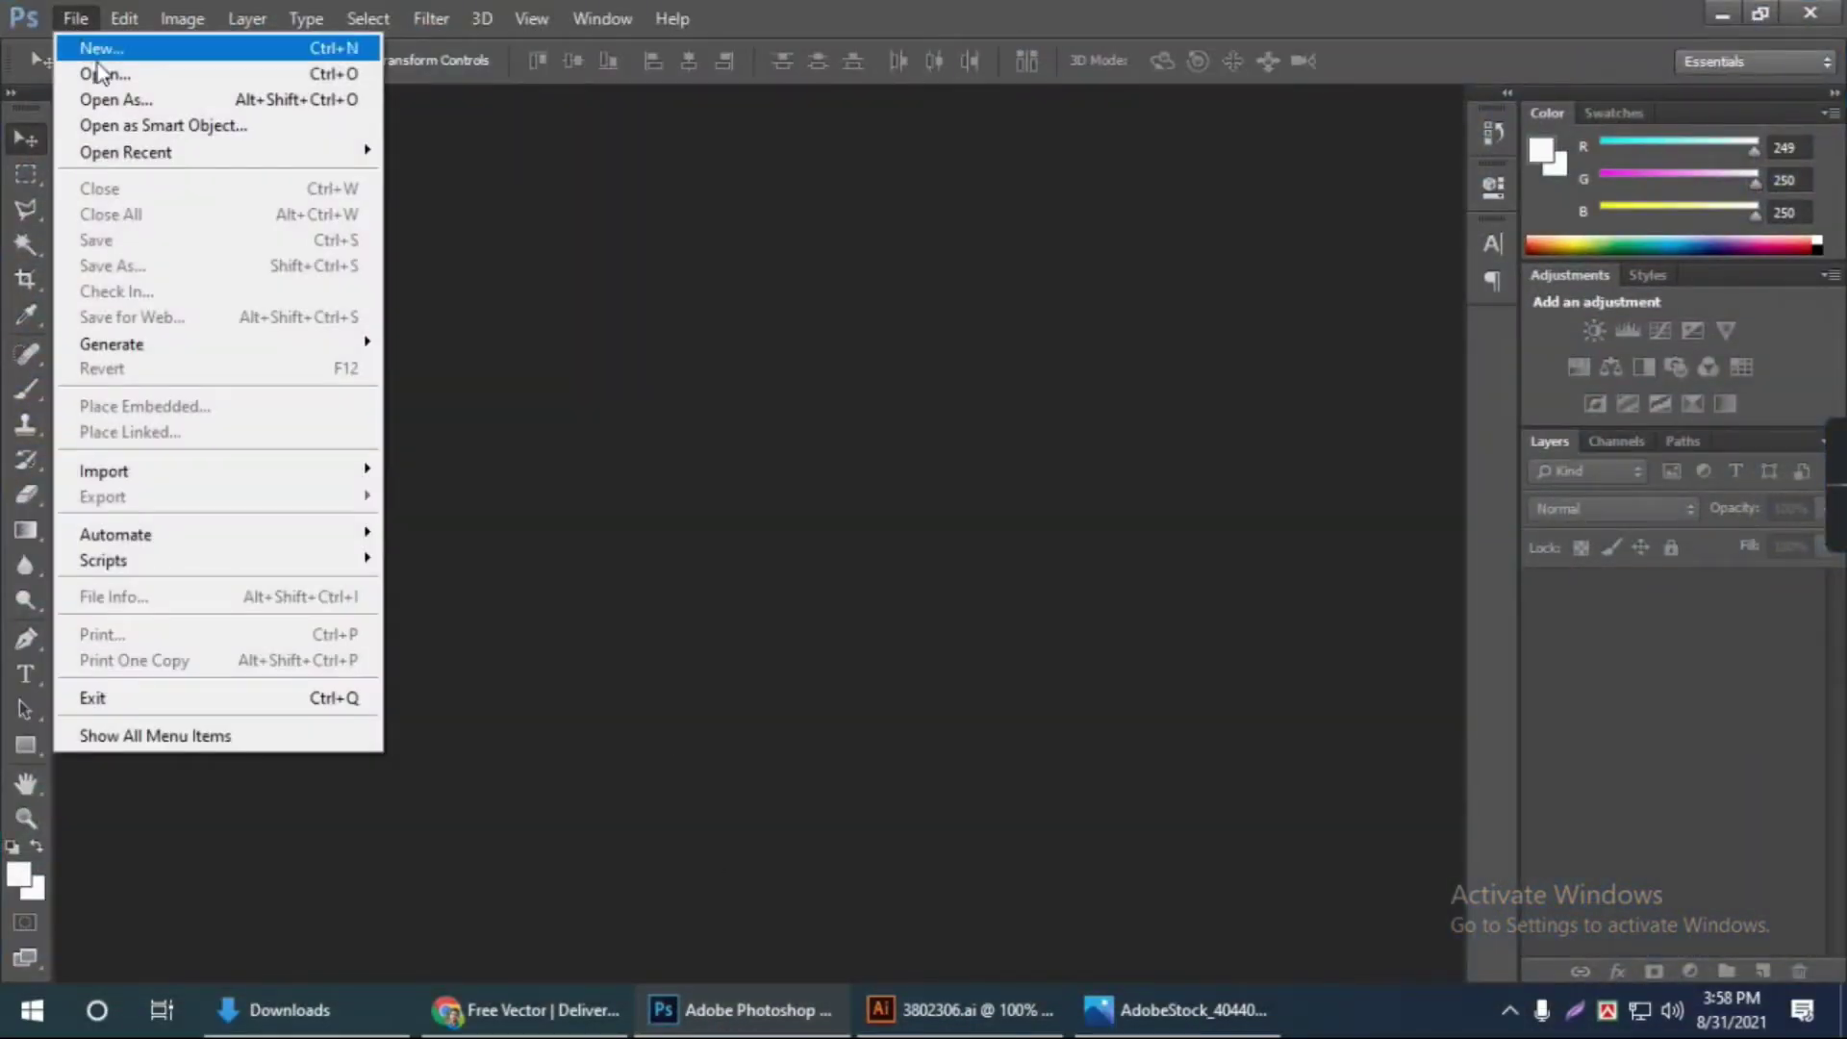
click(113, 49)
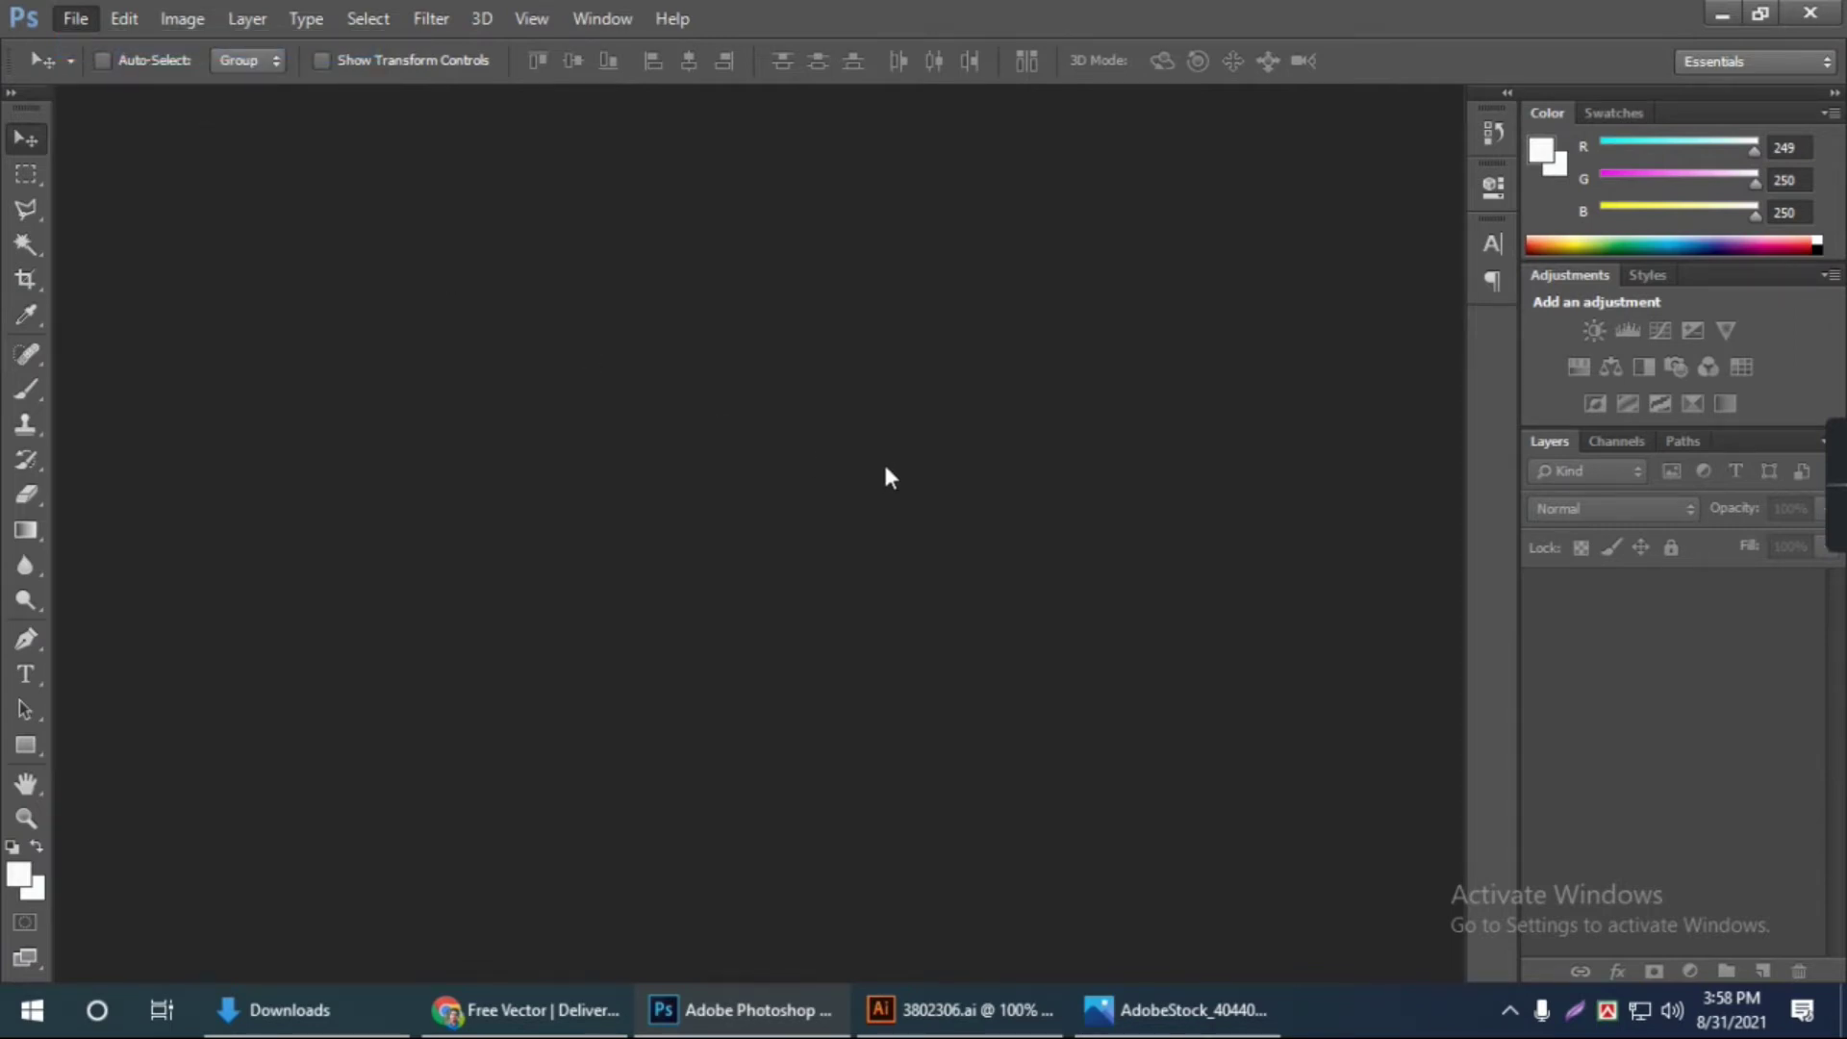
double_click(853, 338)
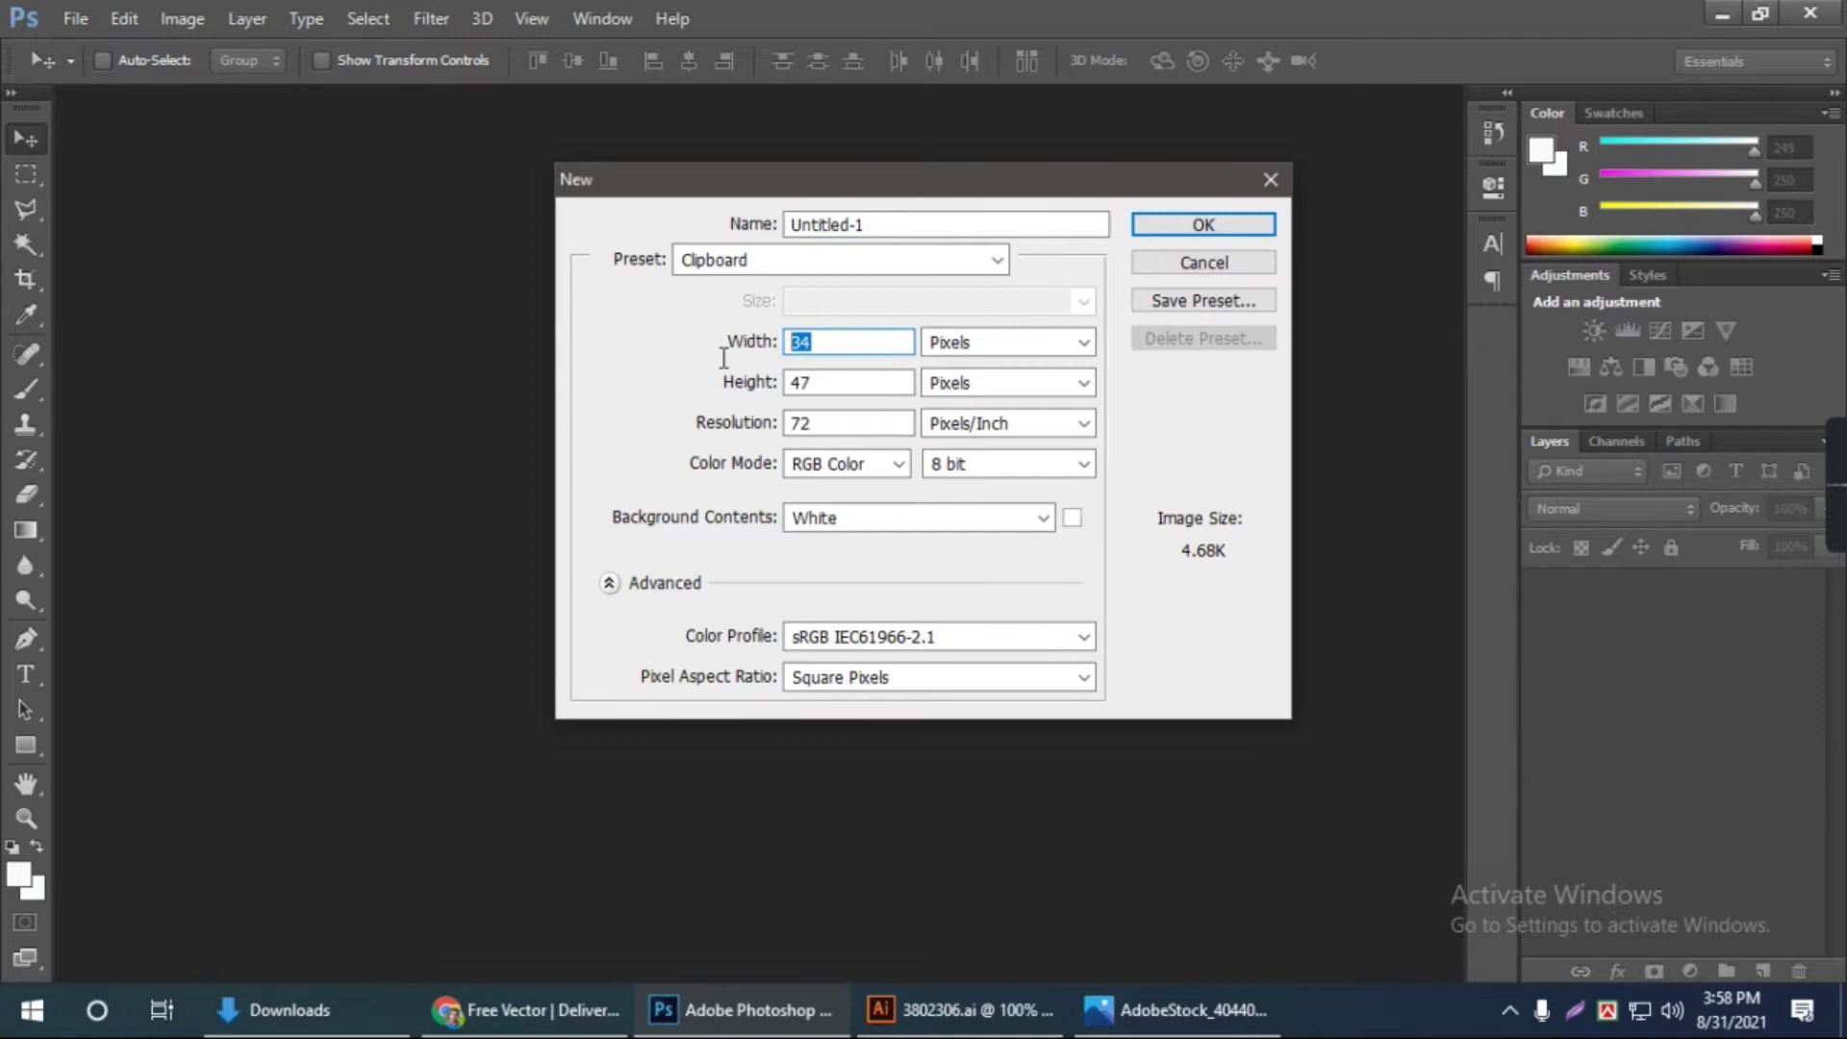
text(36)
key(BackSpace)
key(BackSpace)
key(BackSpace)
text(960)
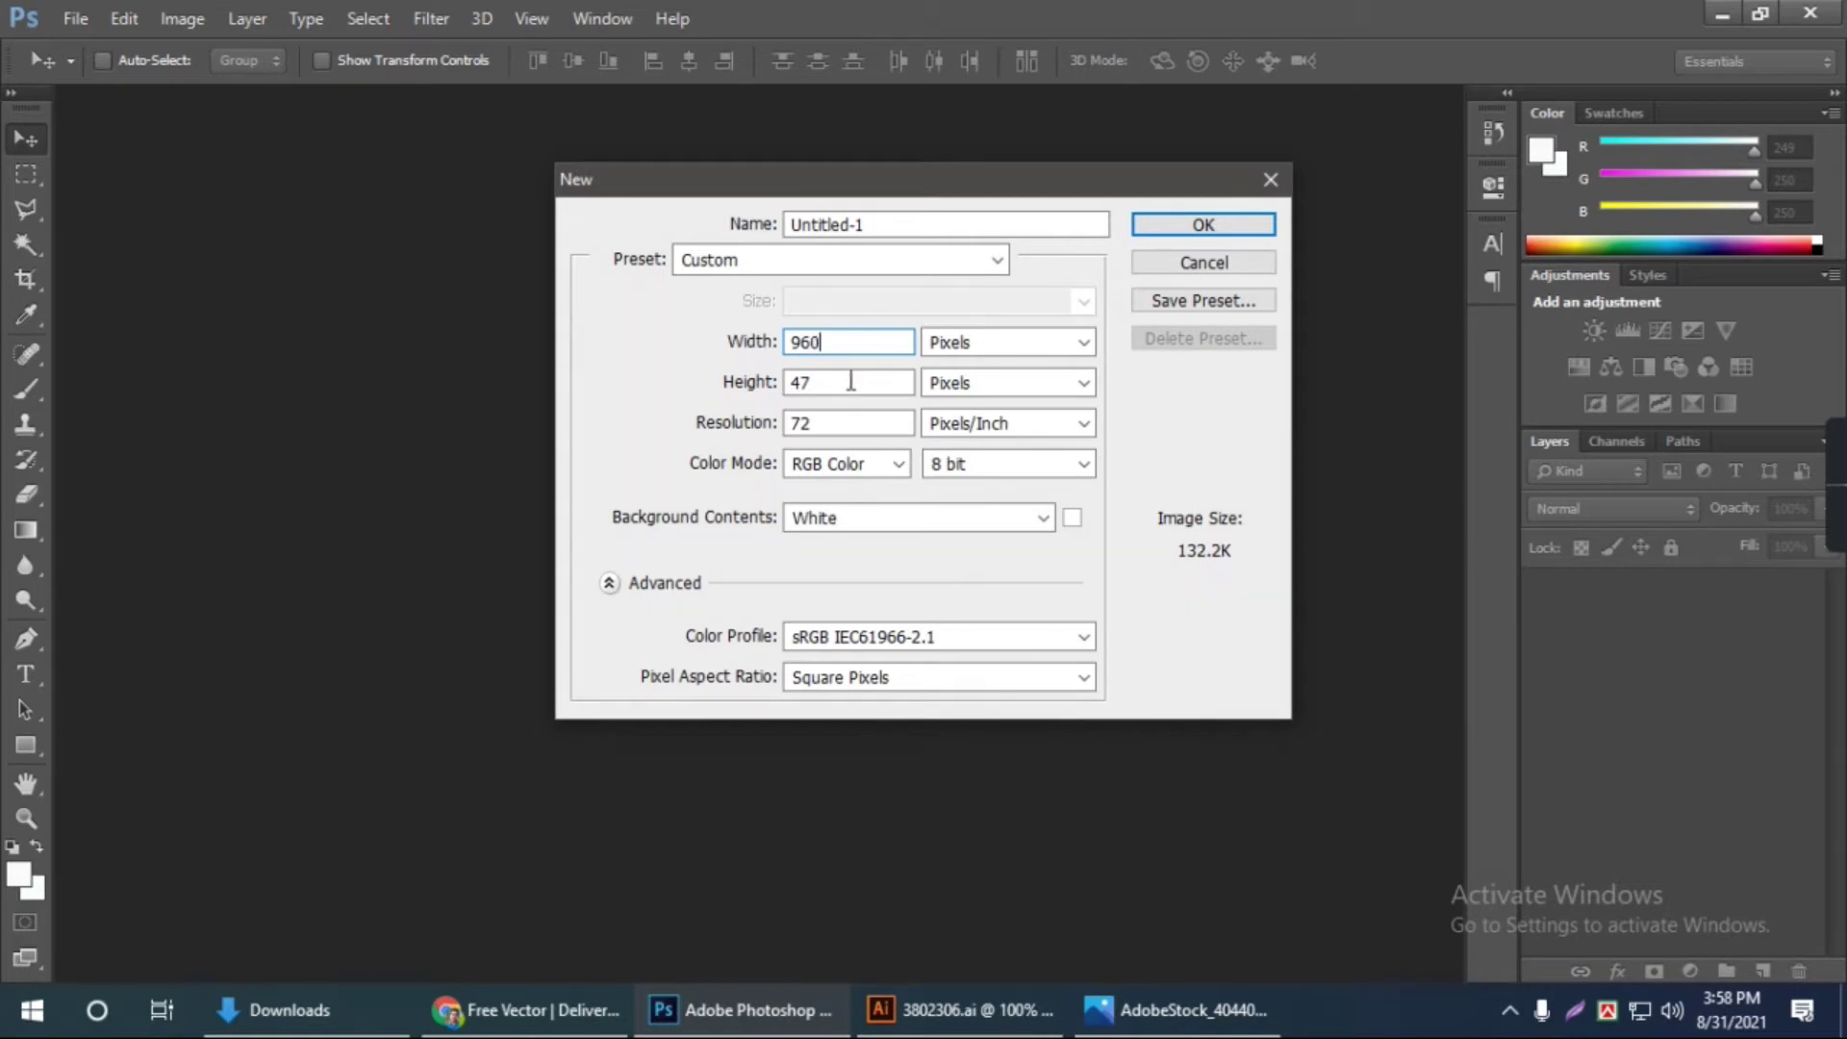
key(Tab)
text(960)
key(Tab)
text(3)
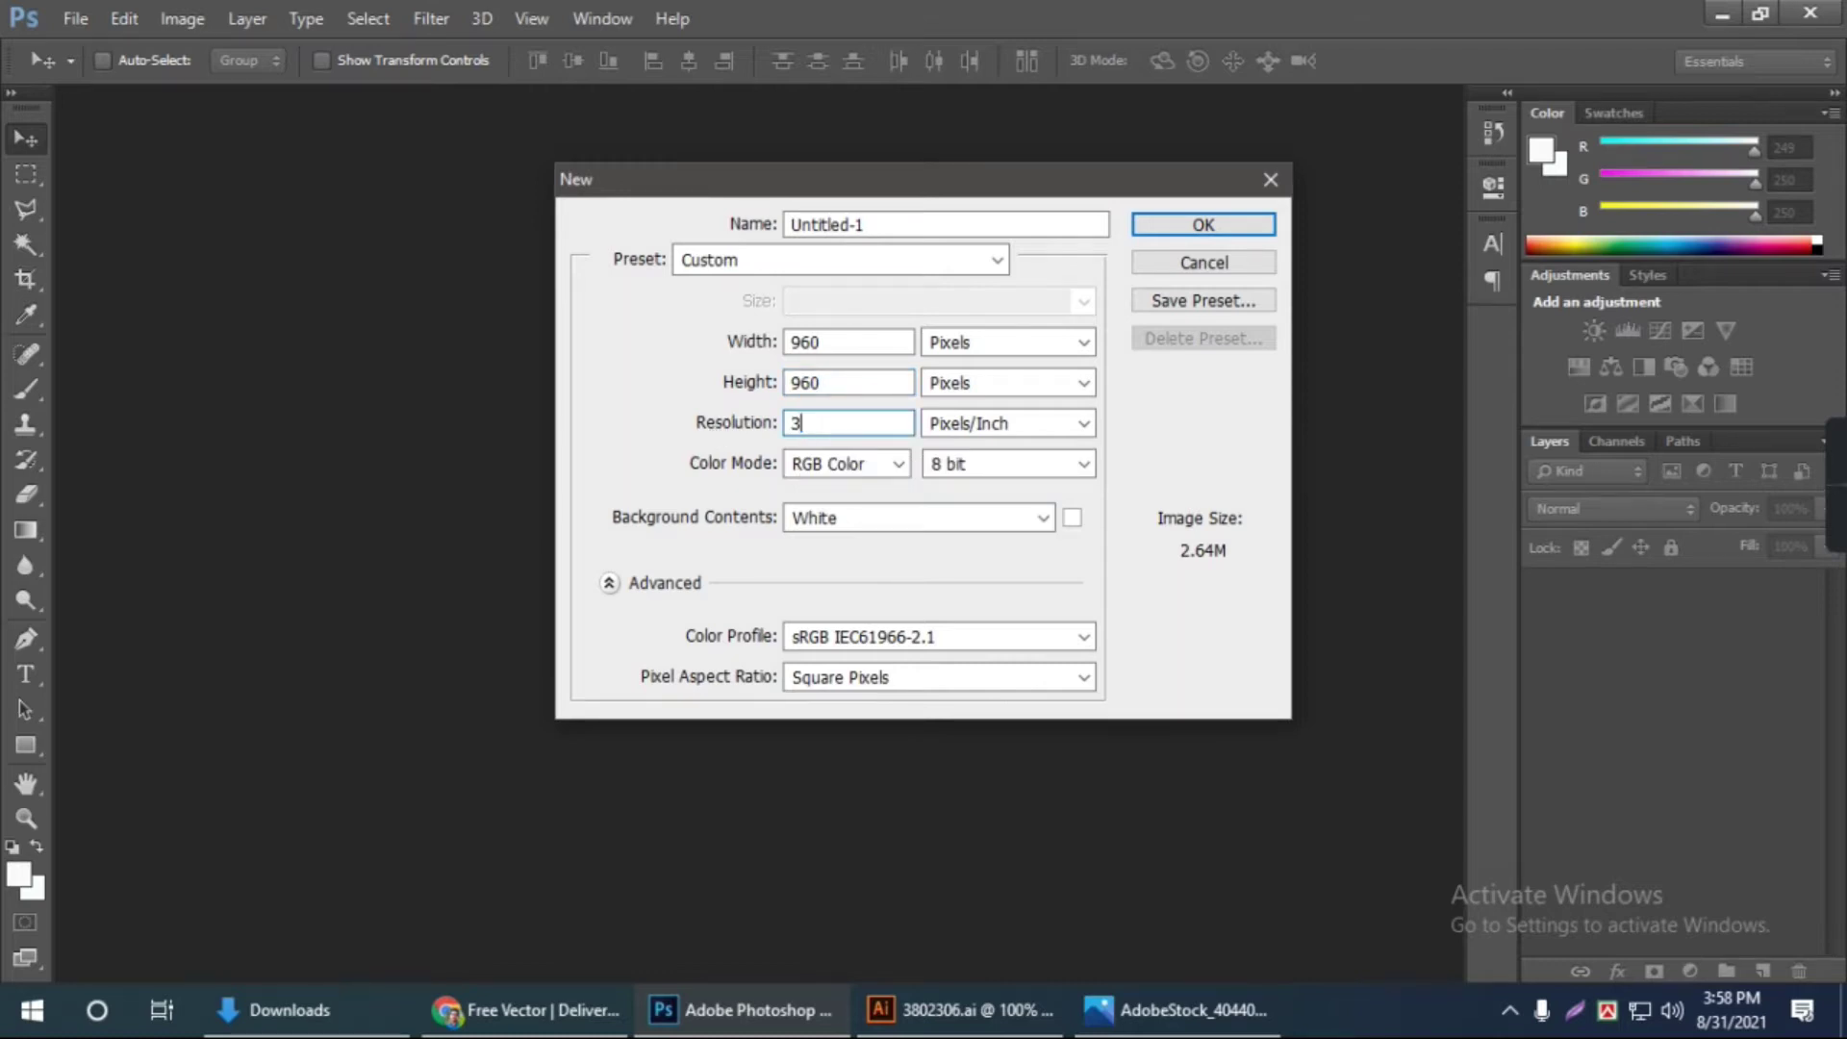
Keep RGB colour and pixel units, name the document Ad-1, and create it.
click(899, 465)
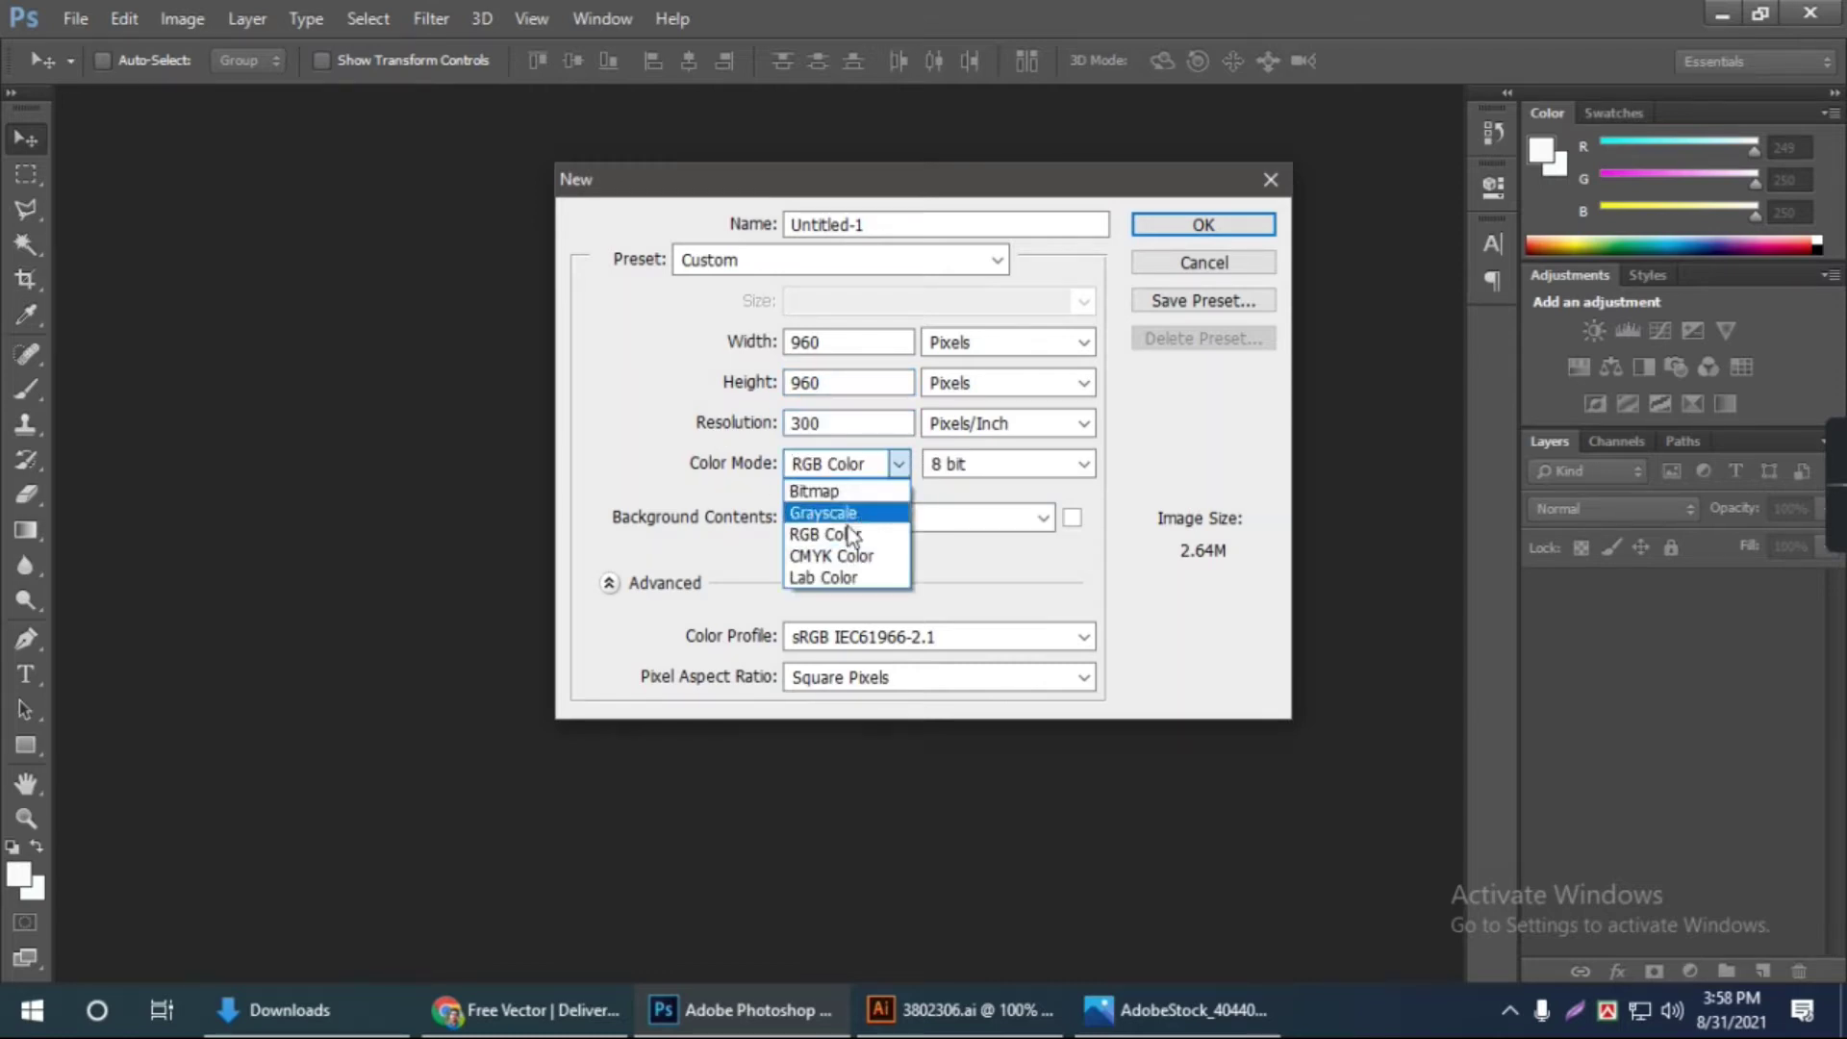
click(847, 535)
click(1018, 348)
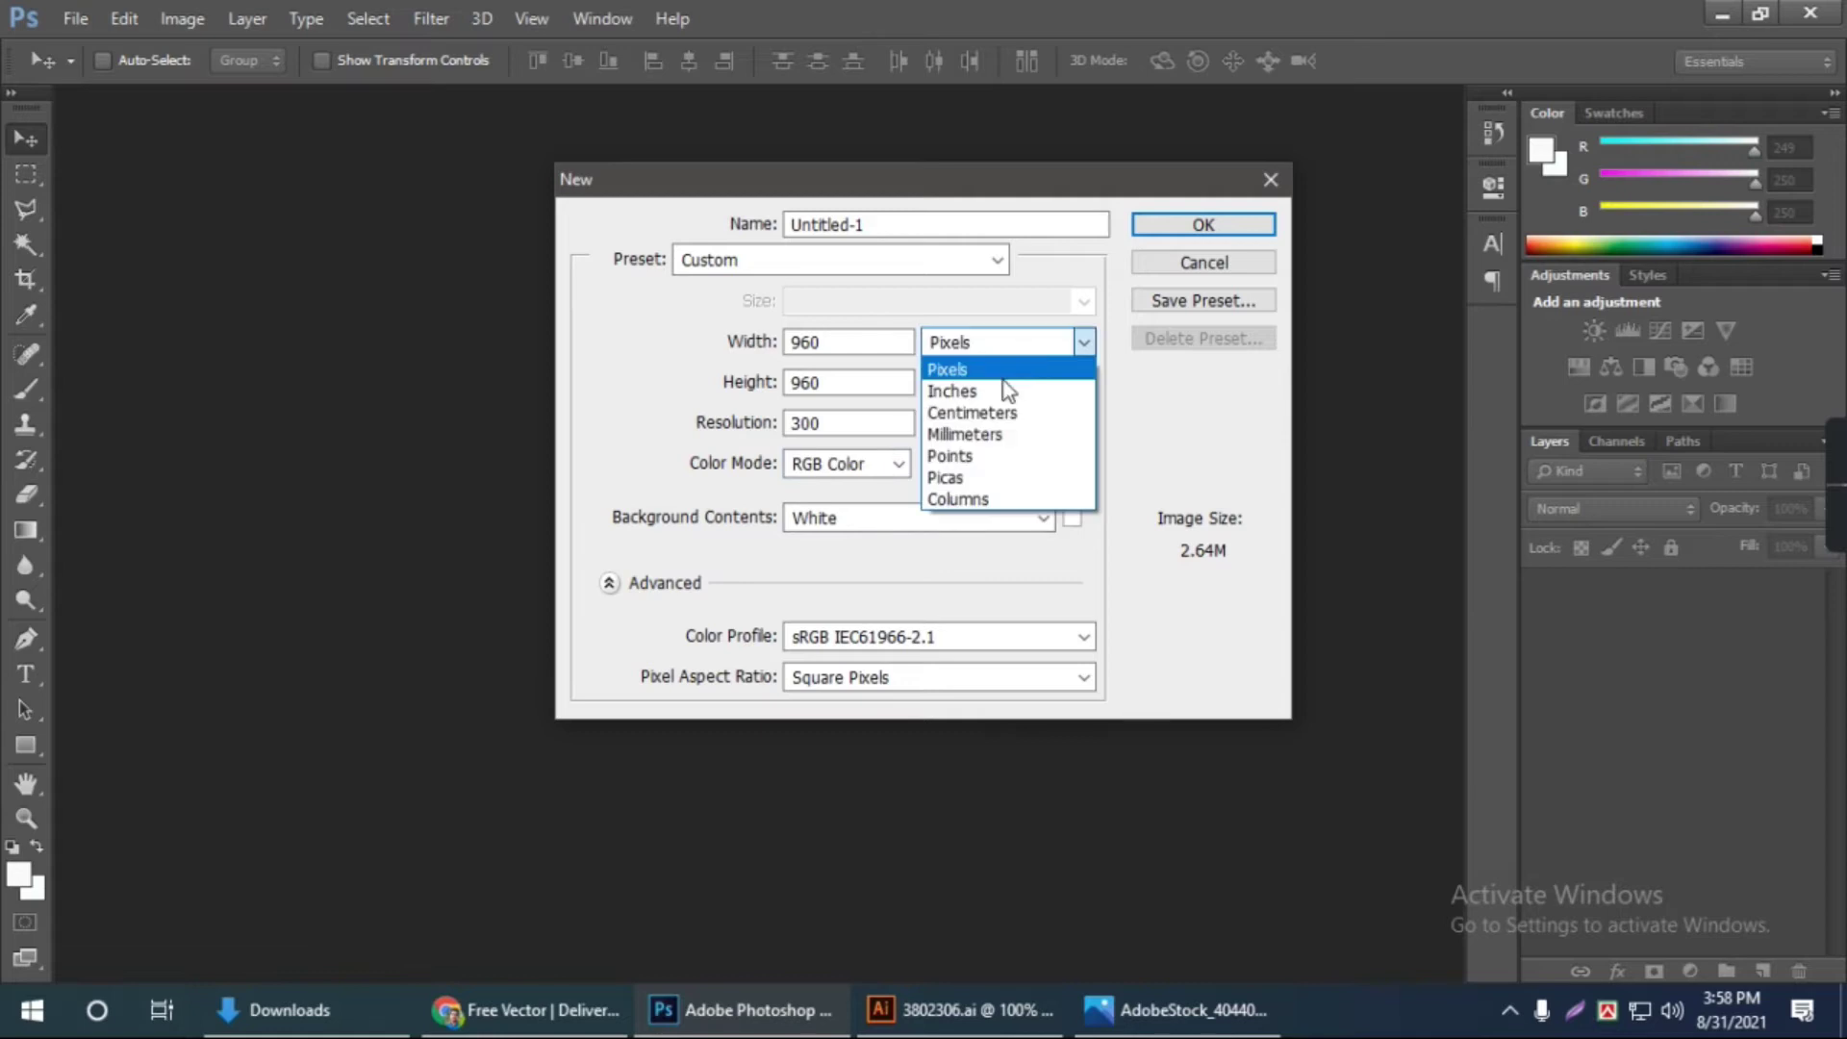
key(Escape)
key(shift+Tab)
key(shift+Tab)
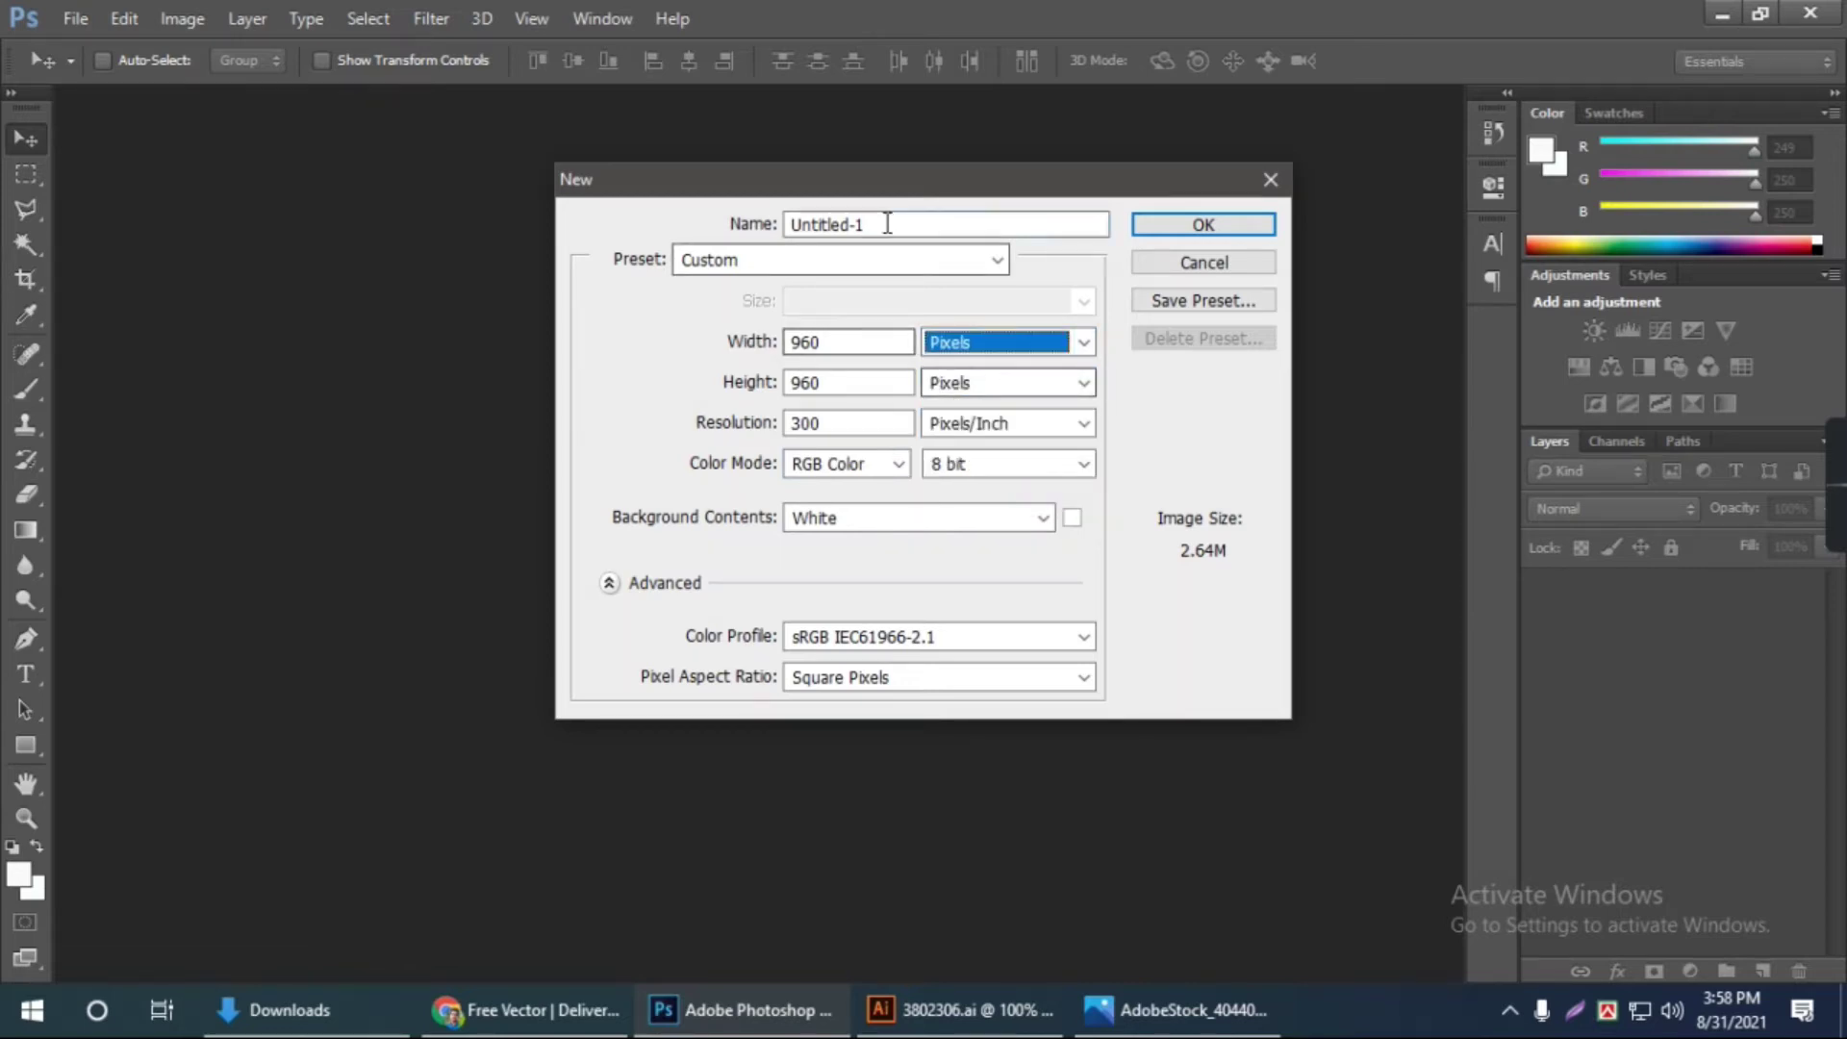
key(shift+Tab)
text(A)
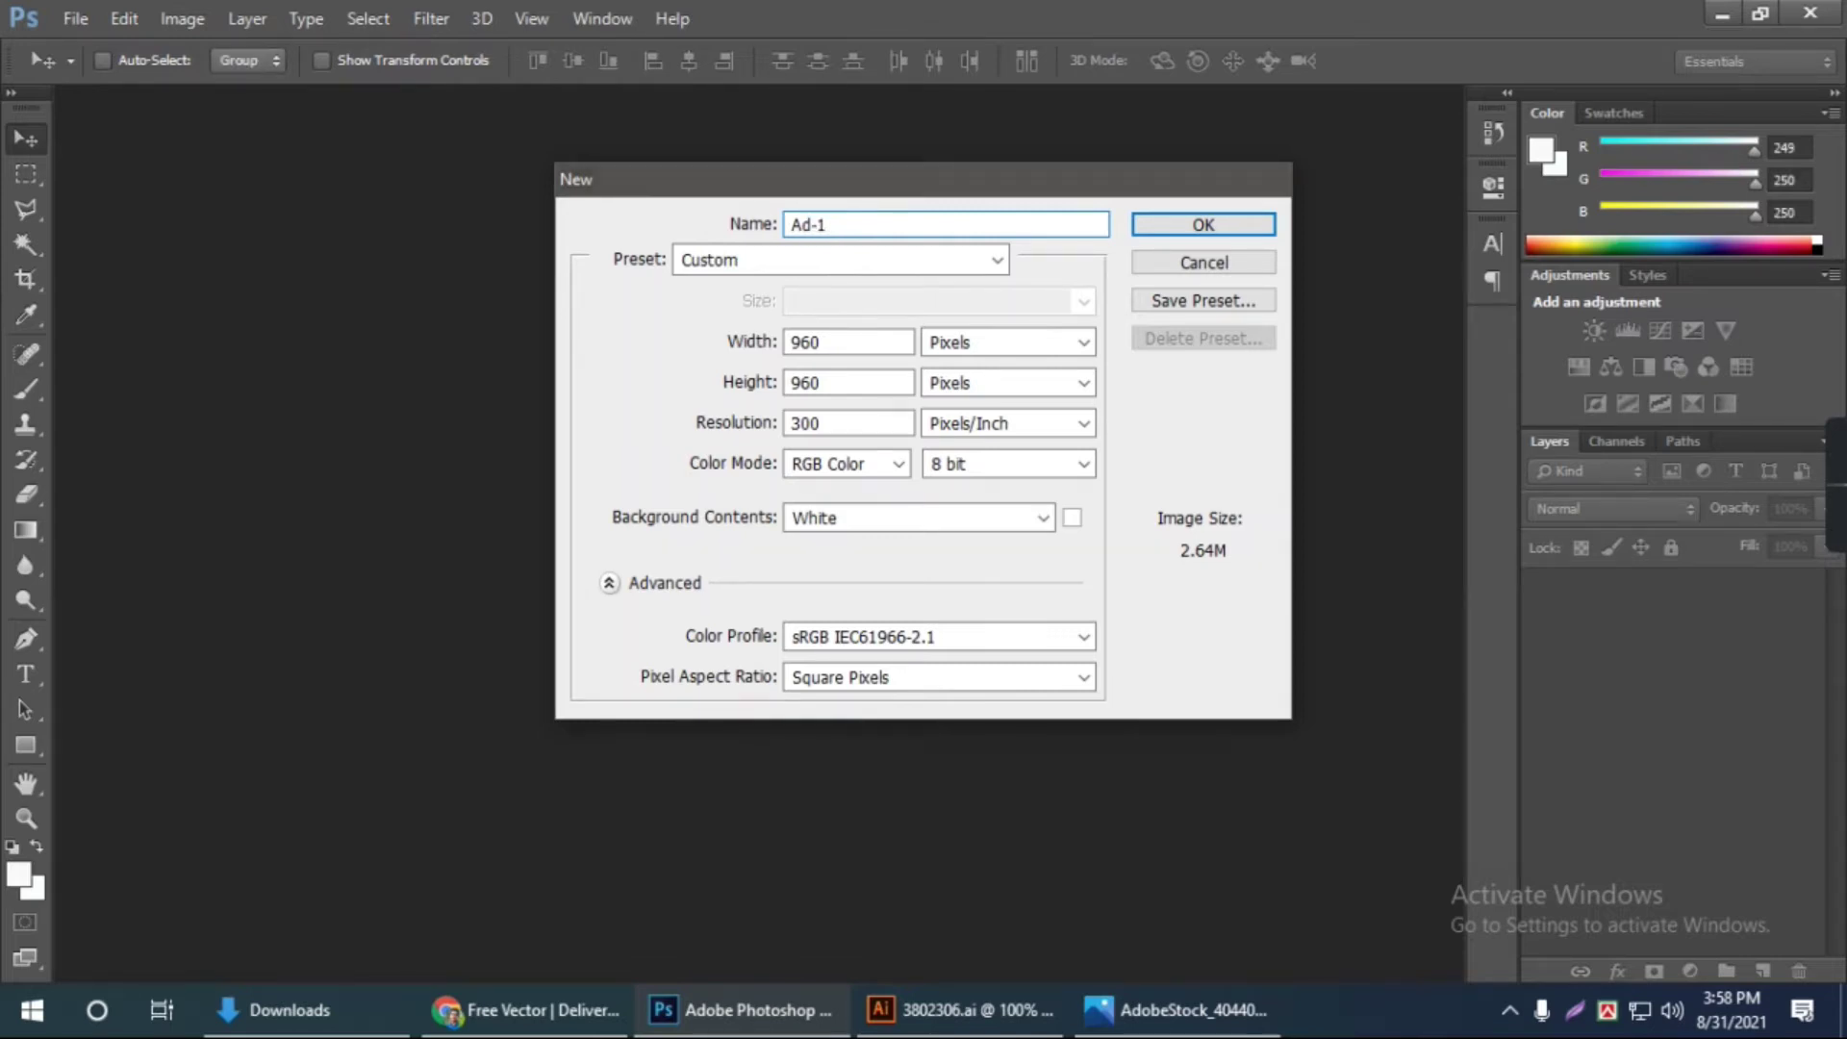
key(Return)
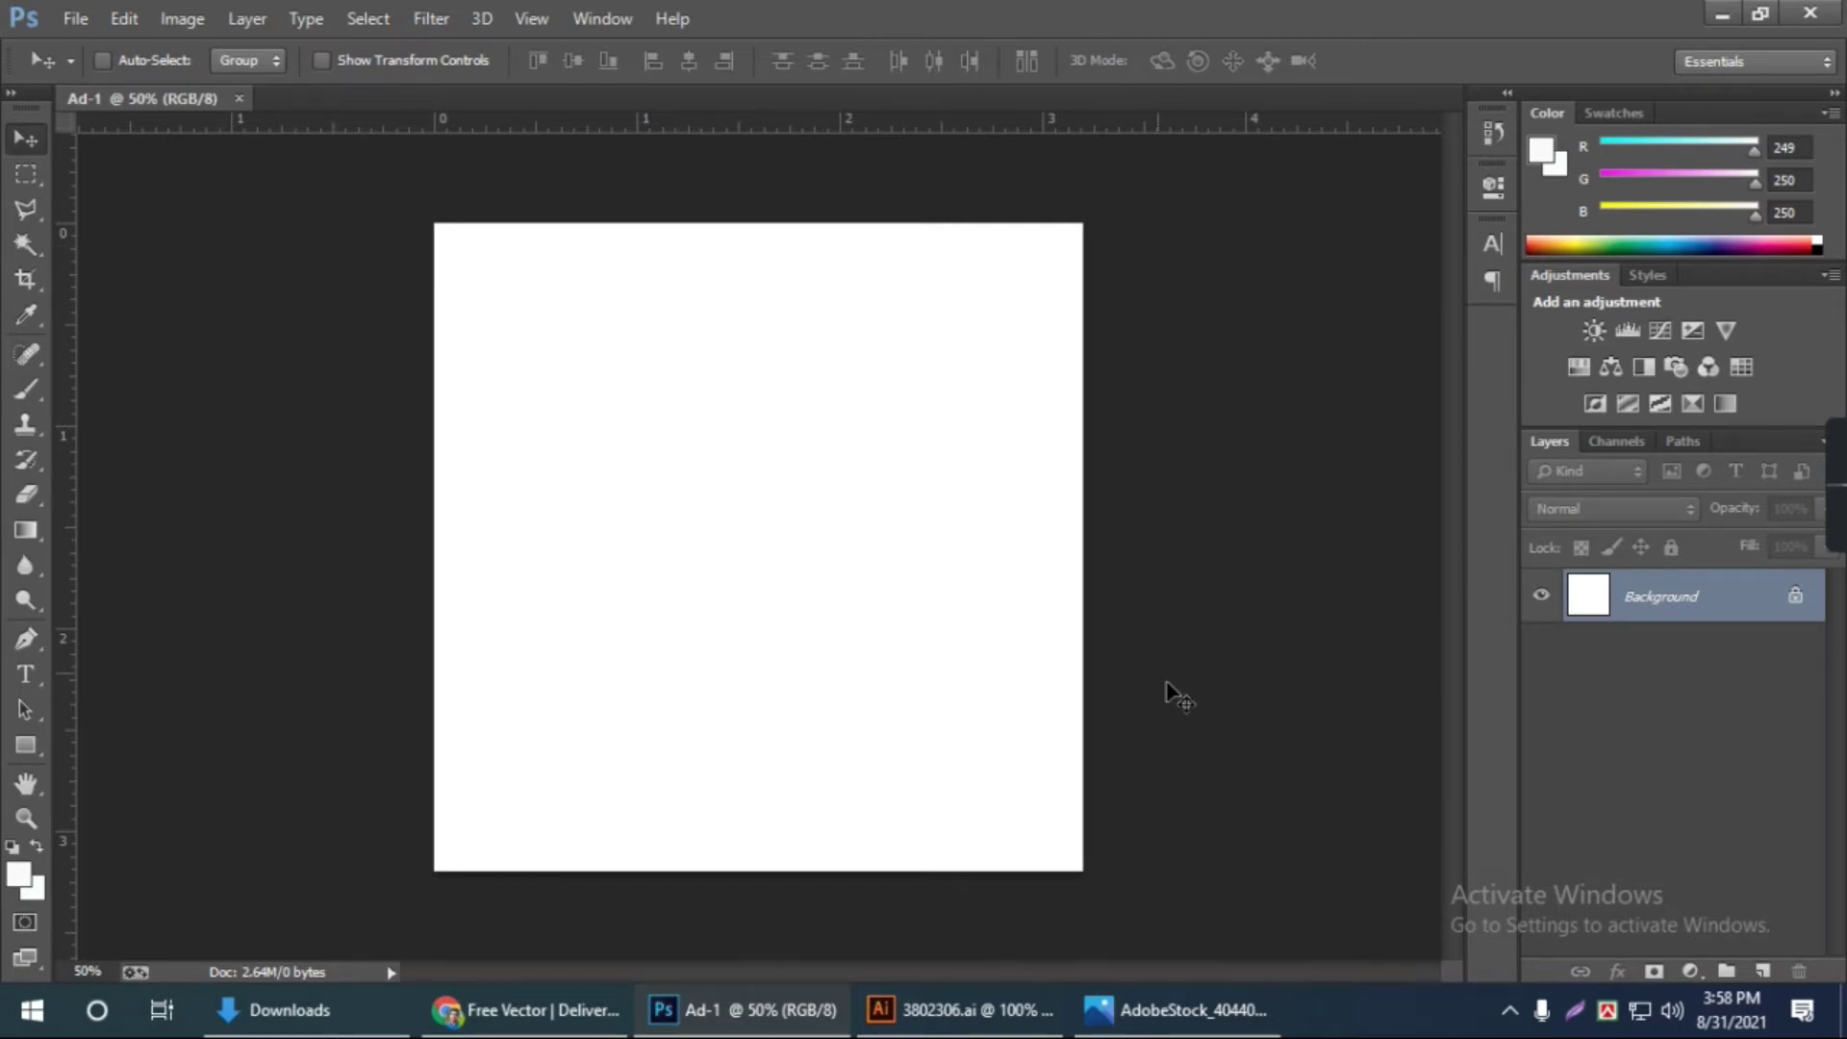
Select the delivery illustration in Illustrator and drag it into the Ad-1 document.
click(981, 1032)
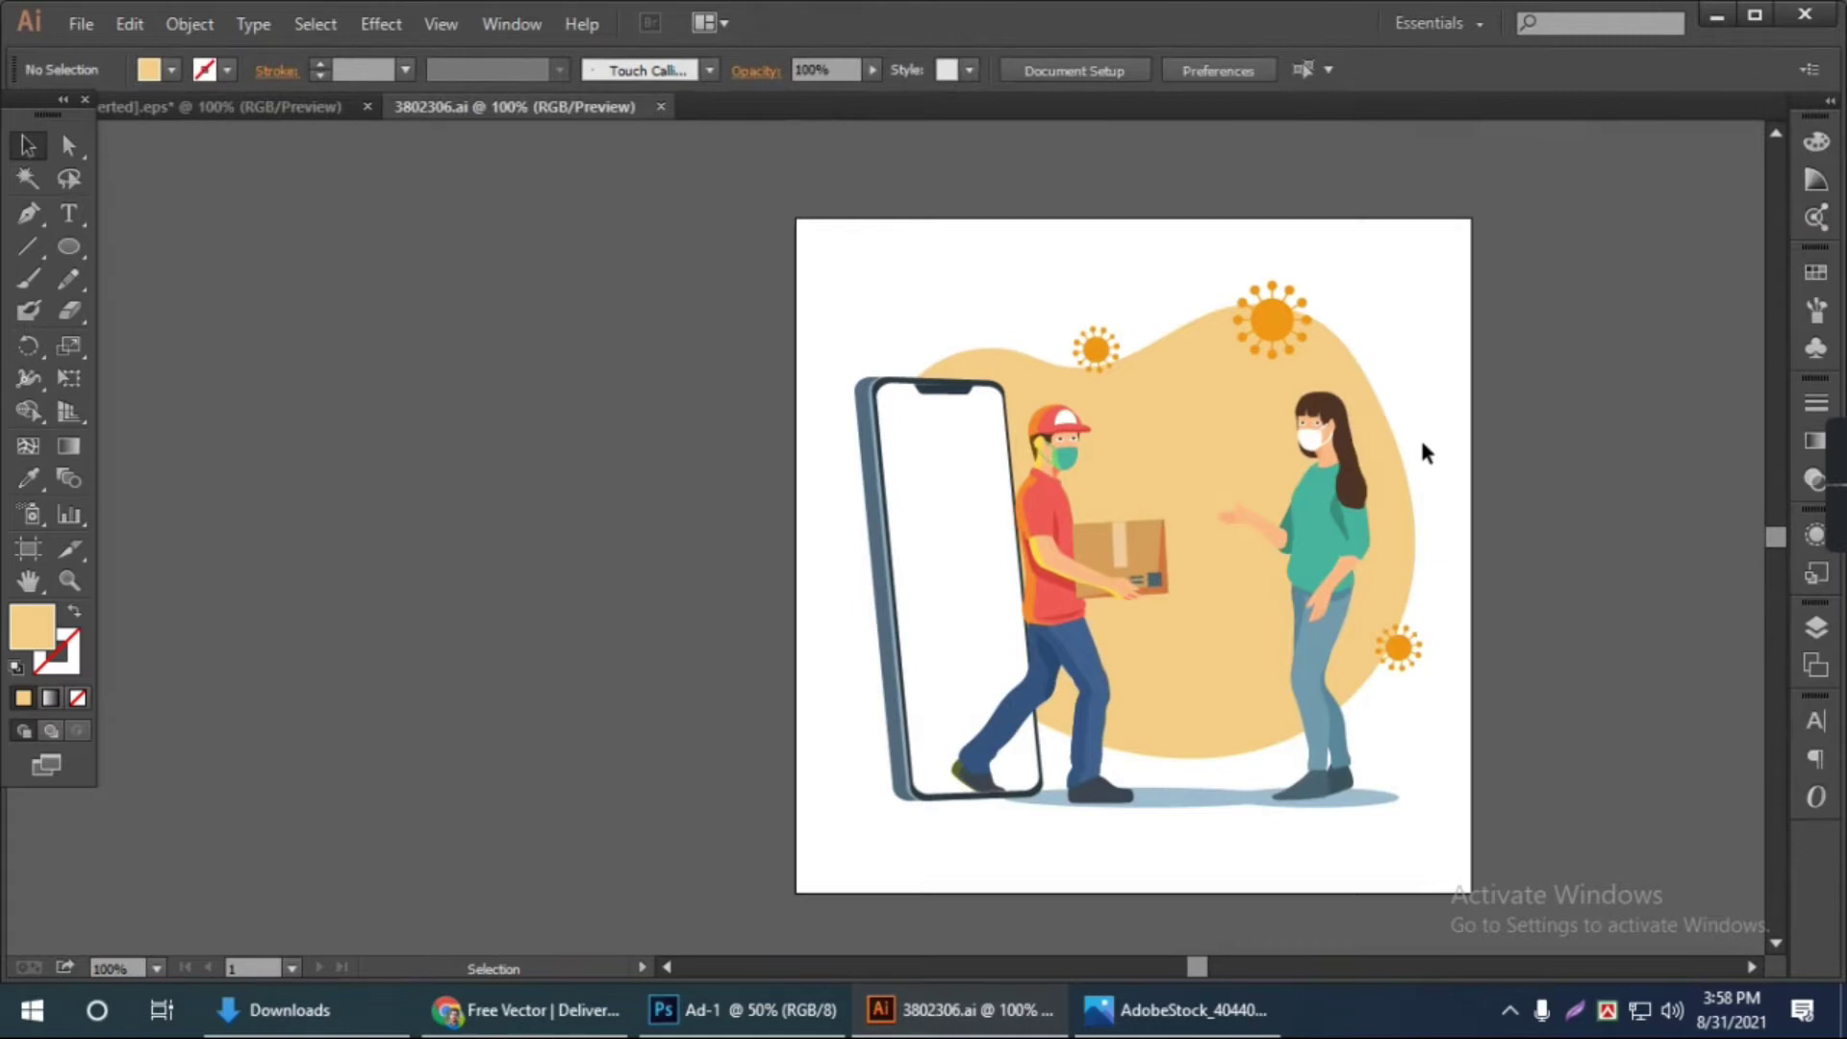
drag(1520, 248, 1096, 749)
drag(1158, 493, 911, 562)
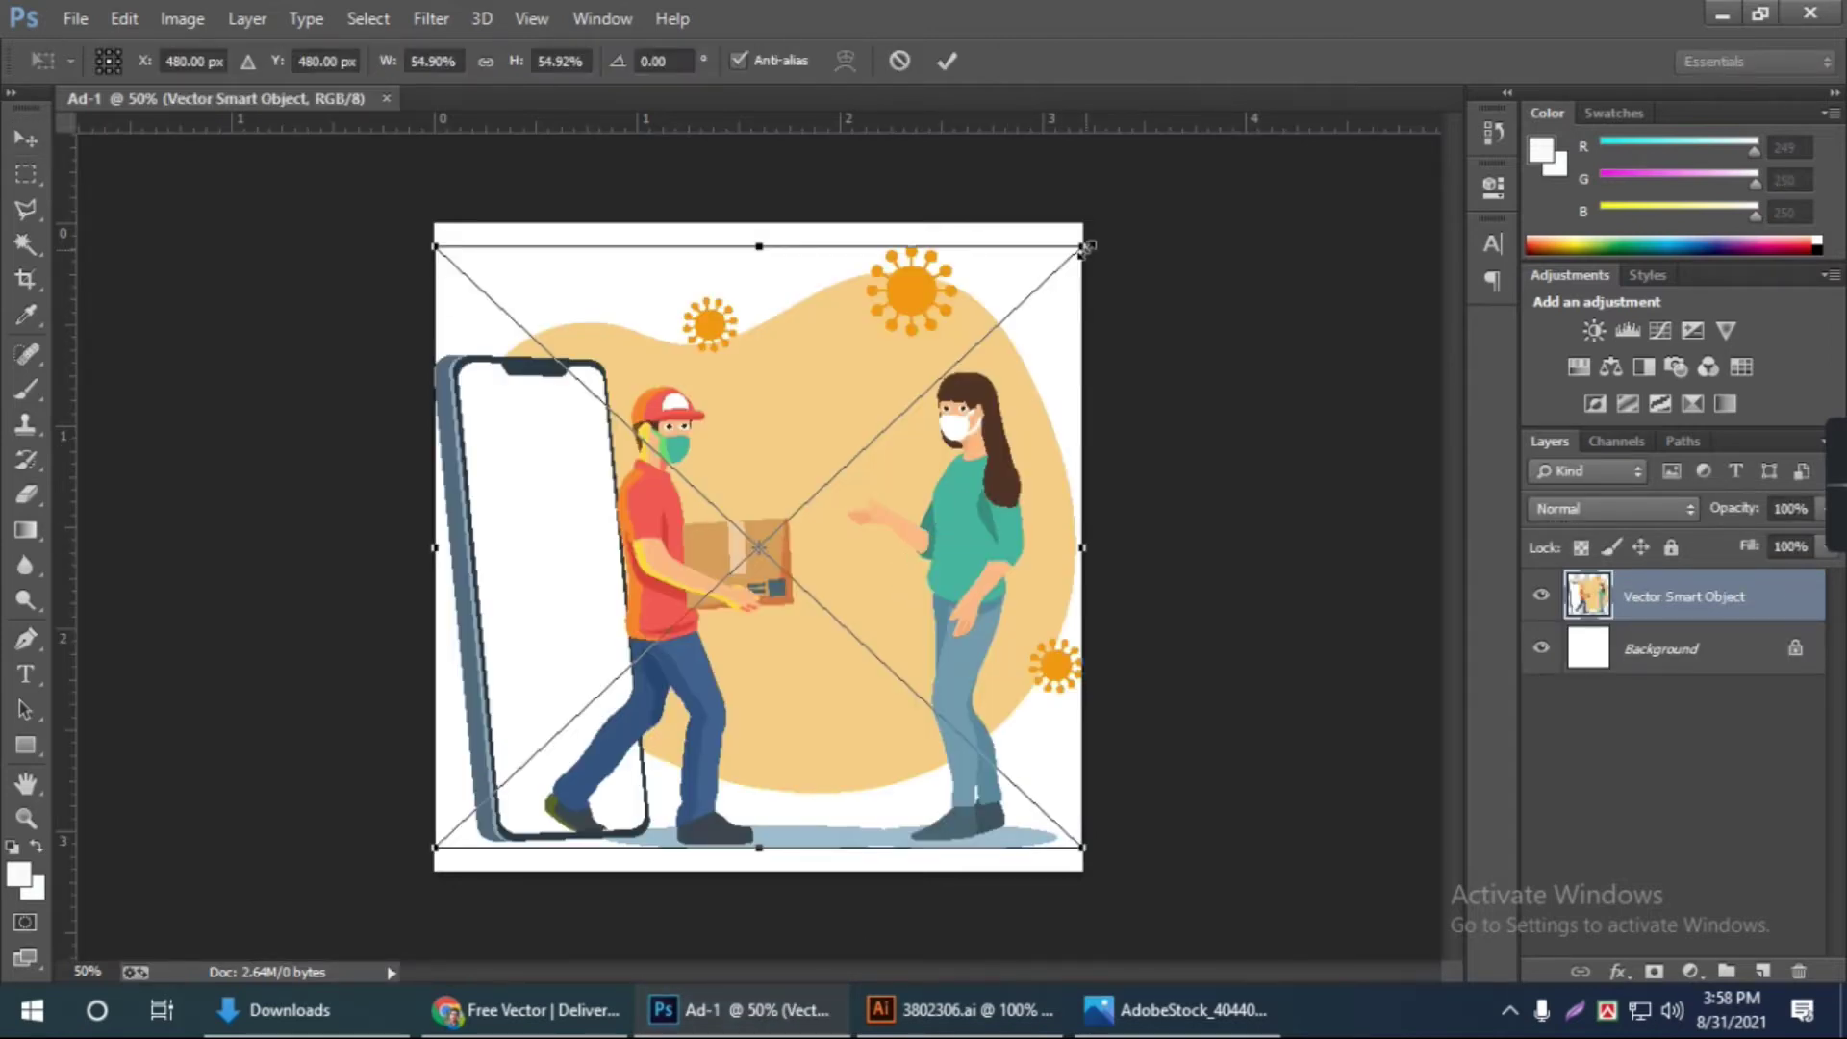
Shrink the placed illustration and settle it in the lower middle of the canvas.
drag(1085, 248, 920, 397)
drag(760, 428, 859, 497)
drag(1019, 327, 995, 350)
drag(892, 517, 904, 518)
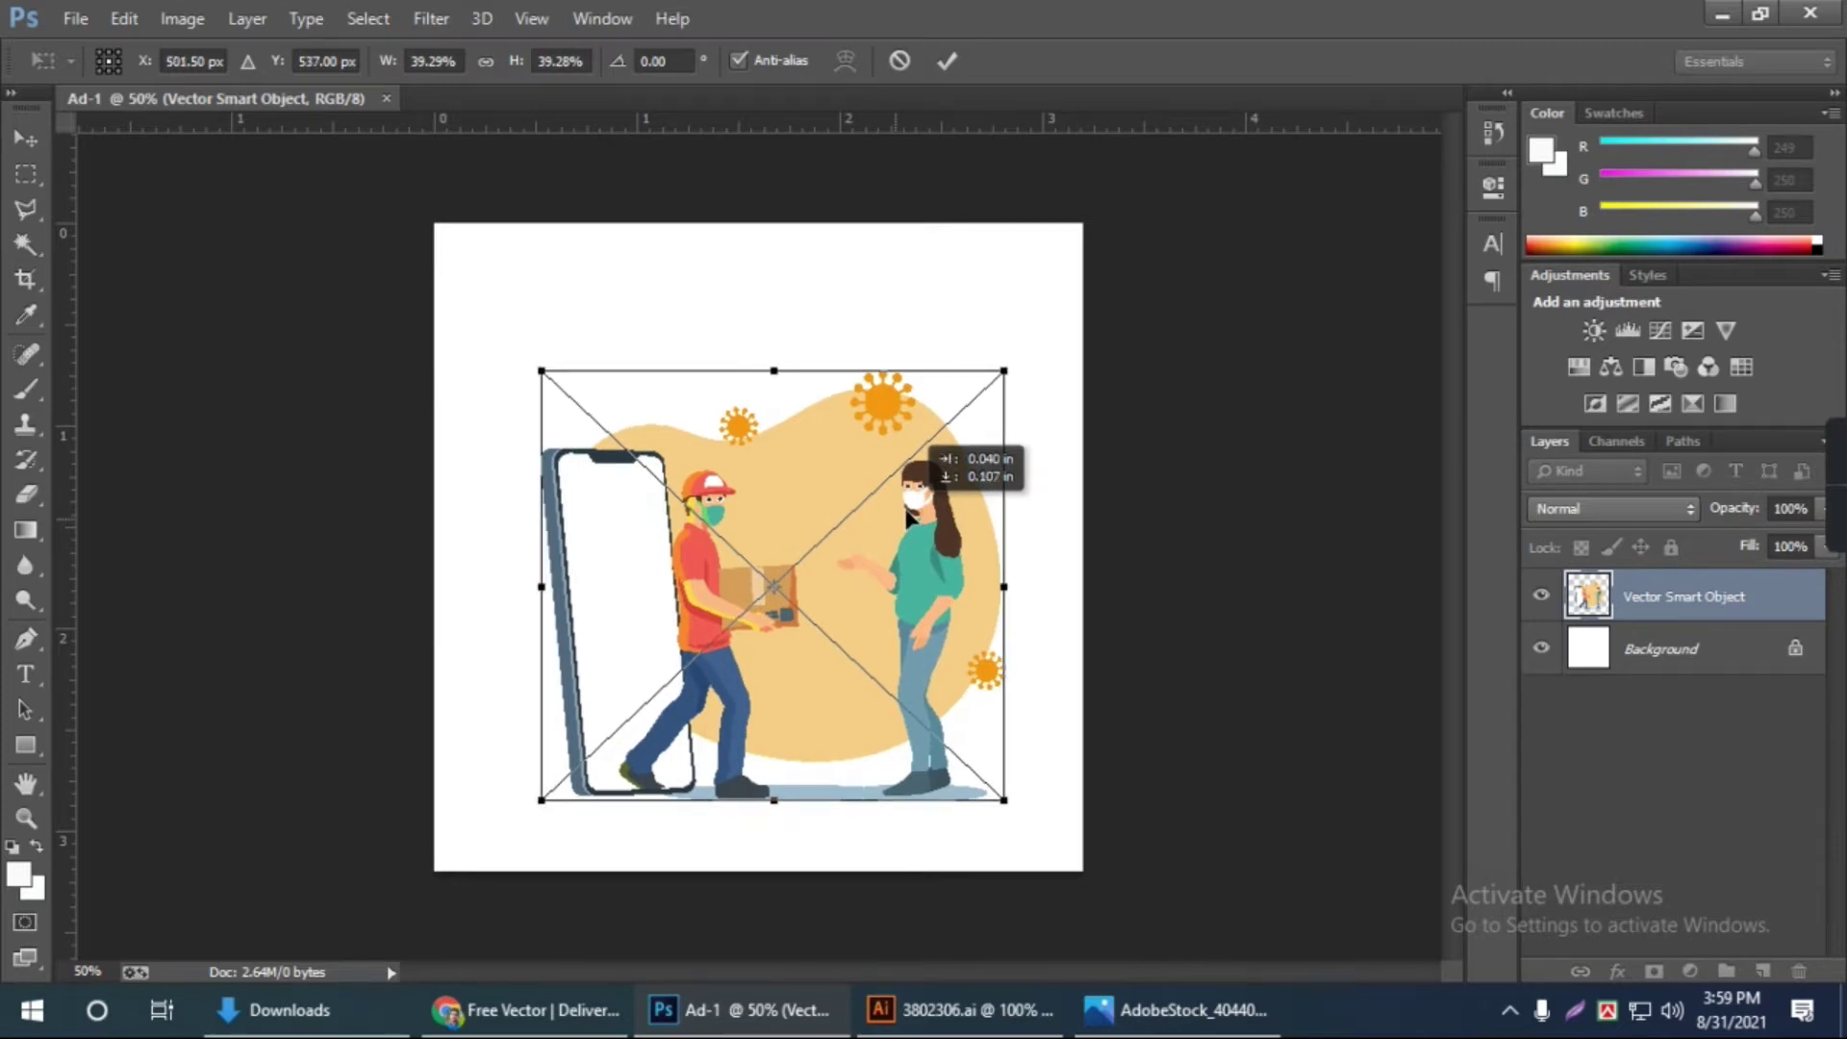
click(947, 61)
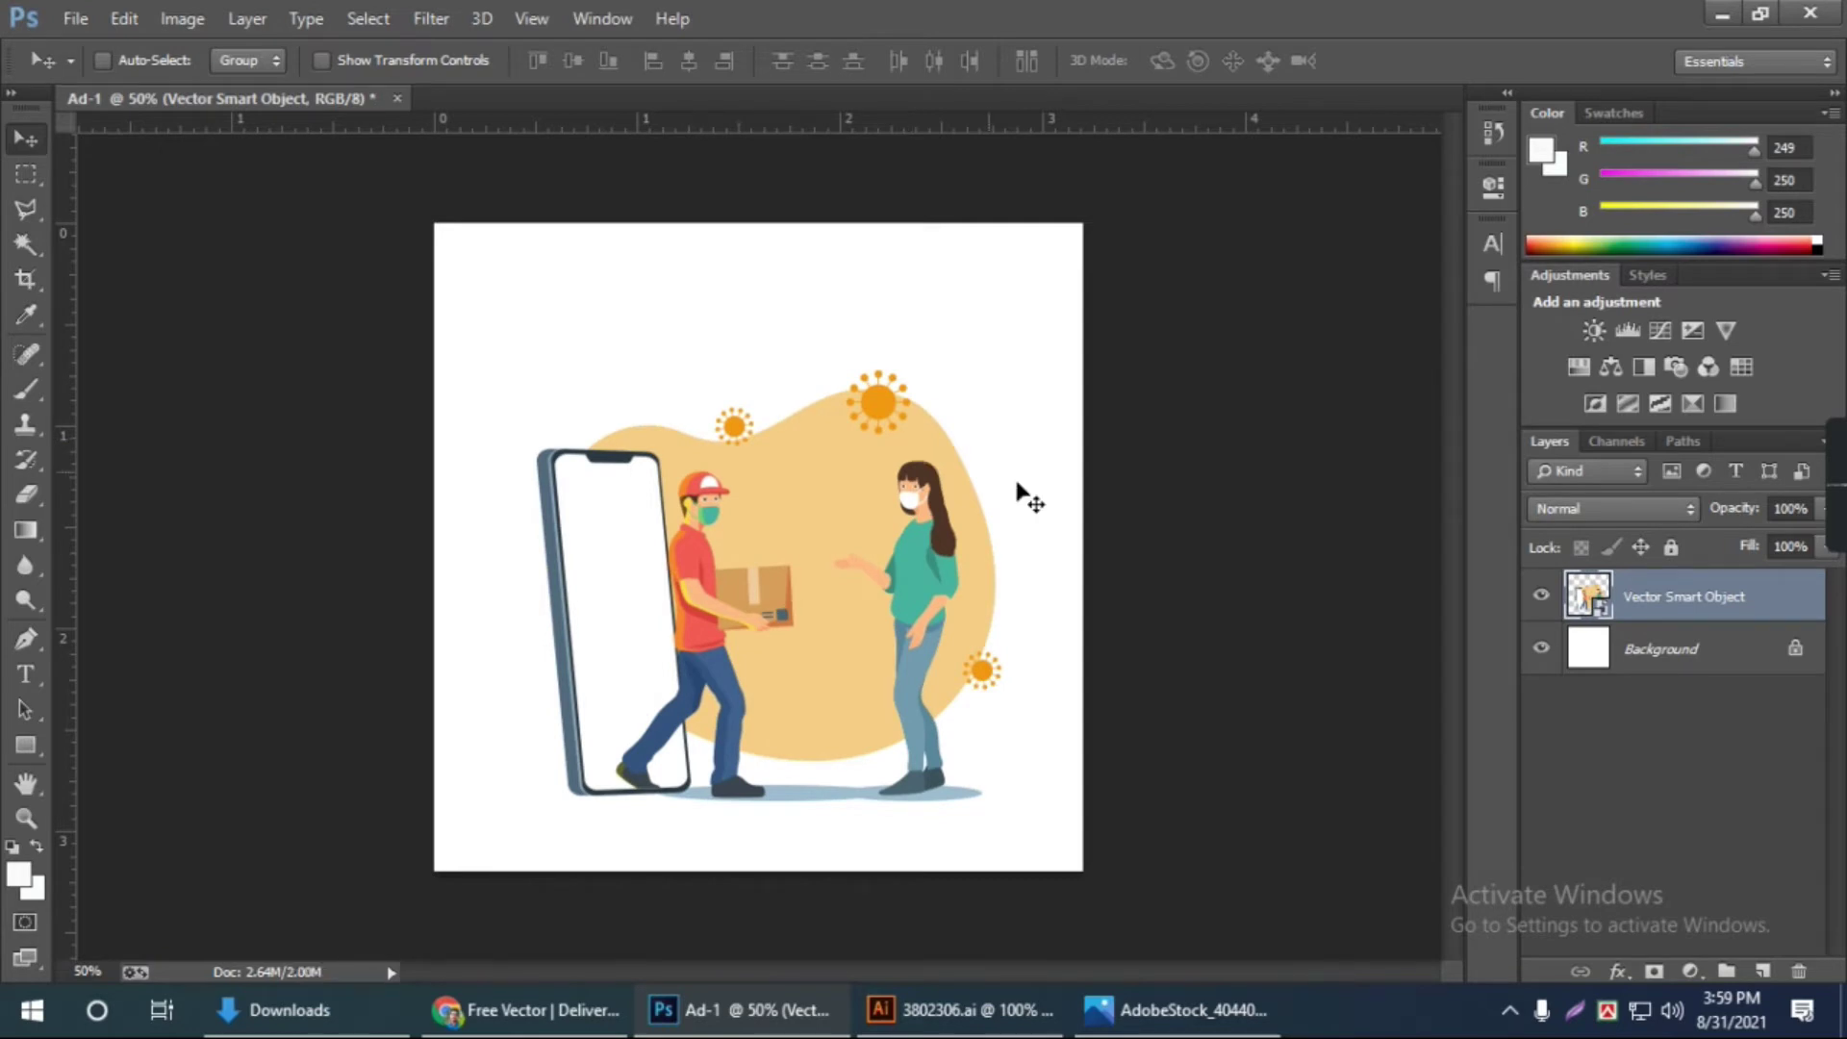
Add a layer beneath the illustration with a full-canvas, no-outline, gradient-filled rectangle.
click(1764, 972)
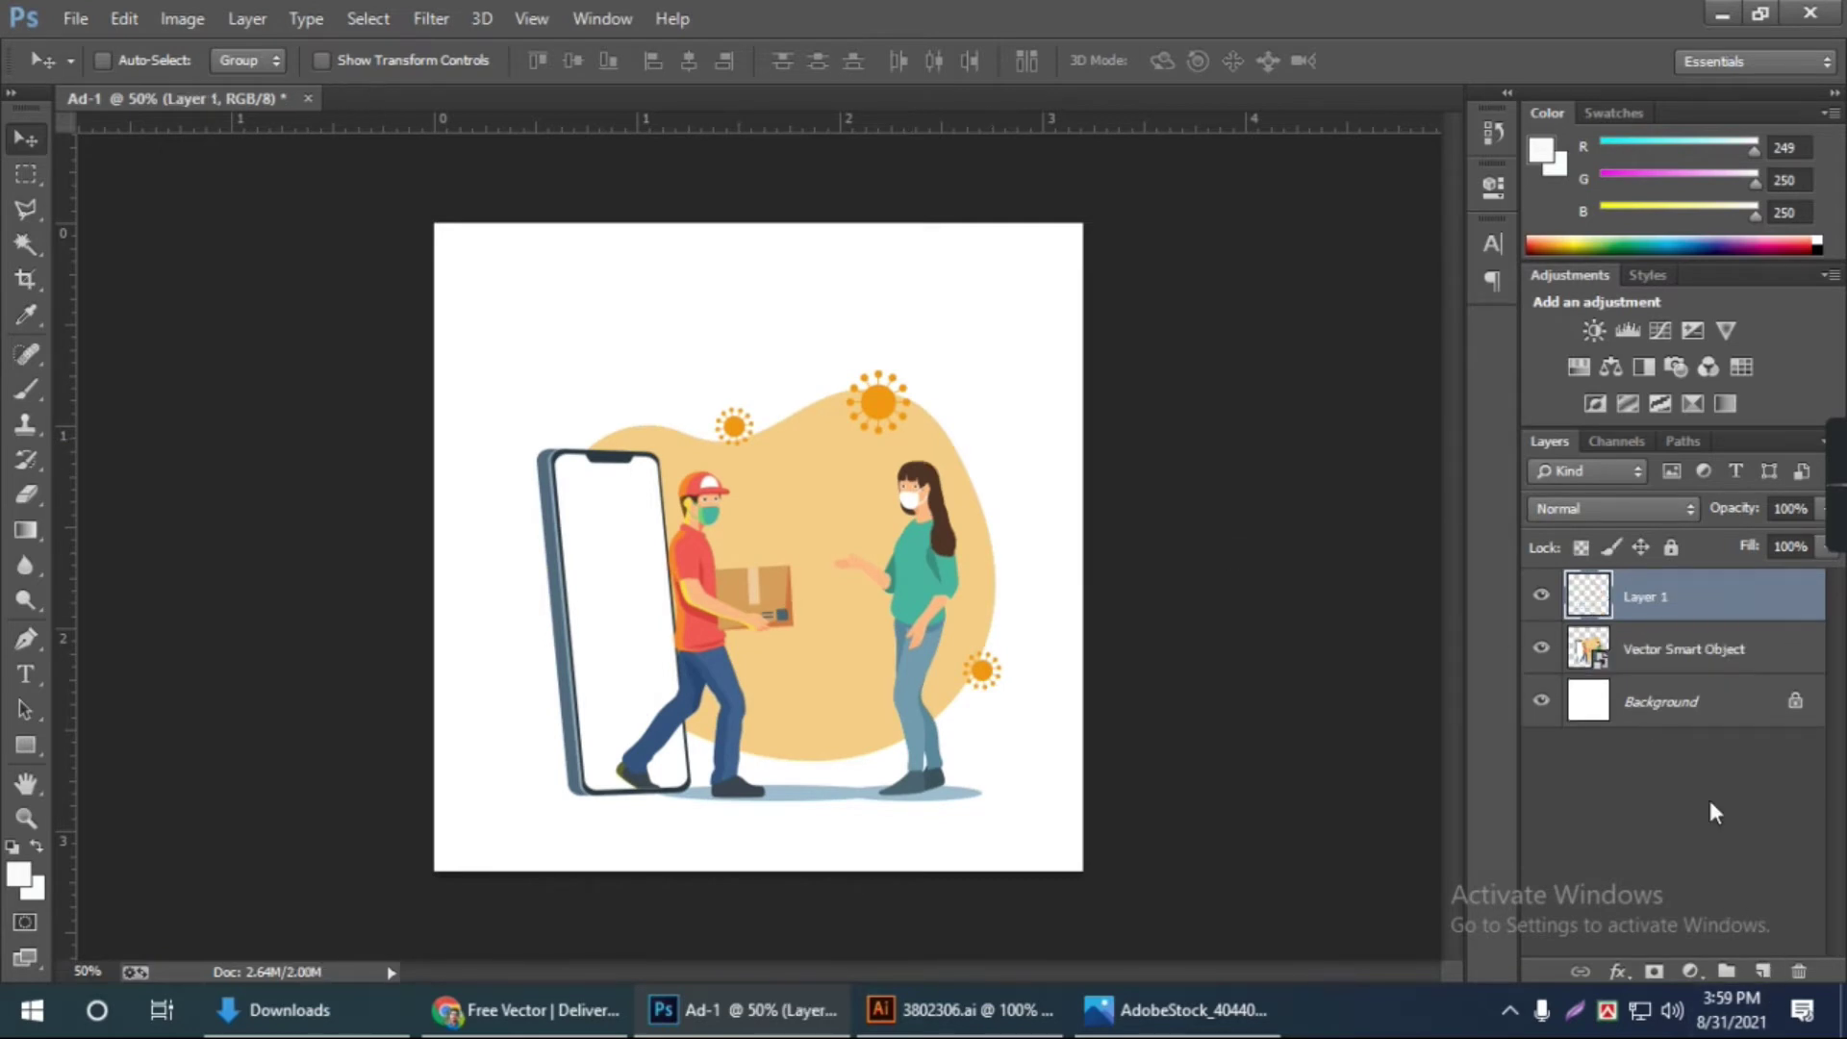
drag(1718, 602, 1729, 673)
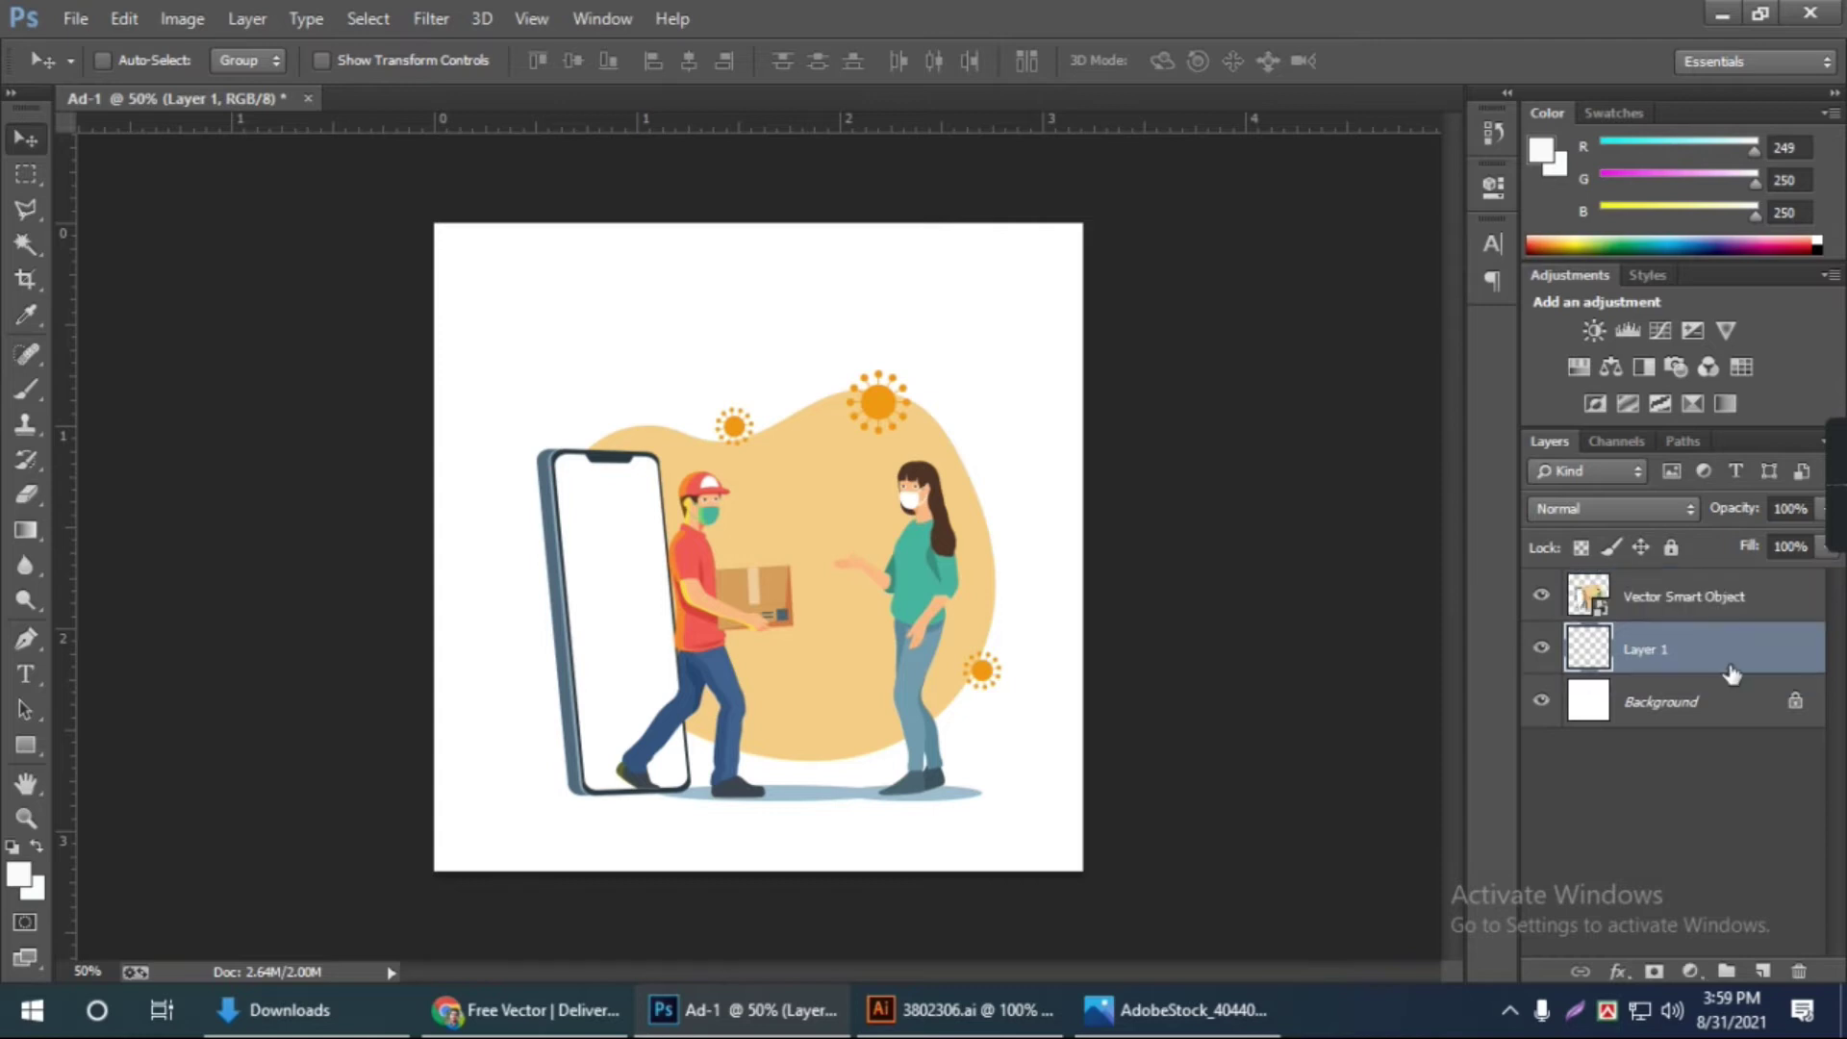
click(23, 747)
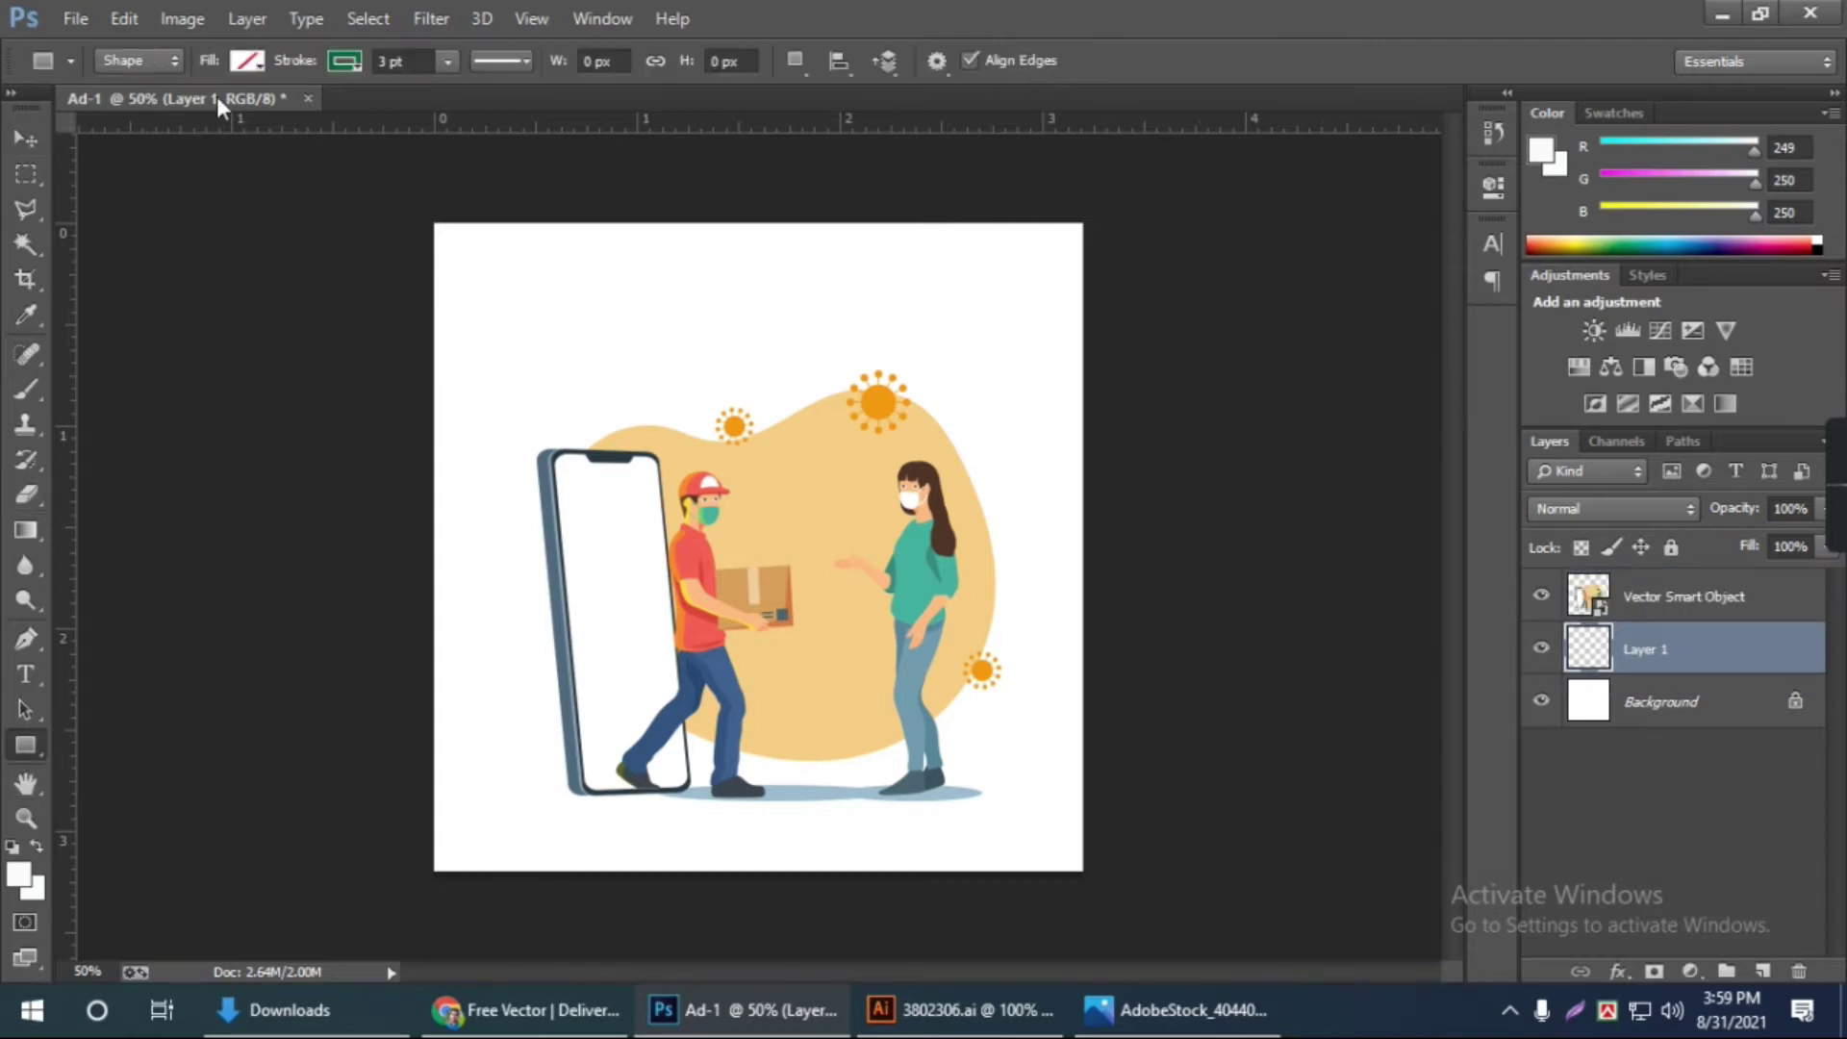
click(339, 65)
click(229, 112)
click(248, 64)
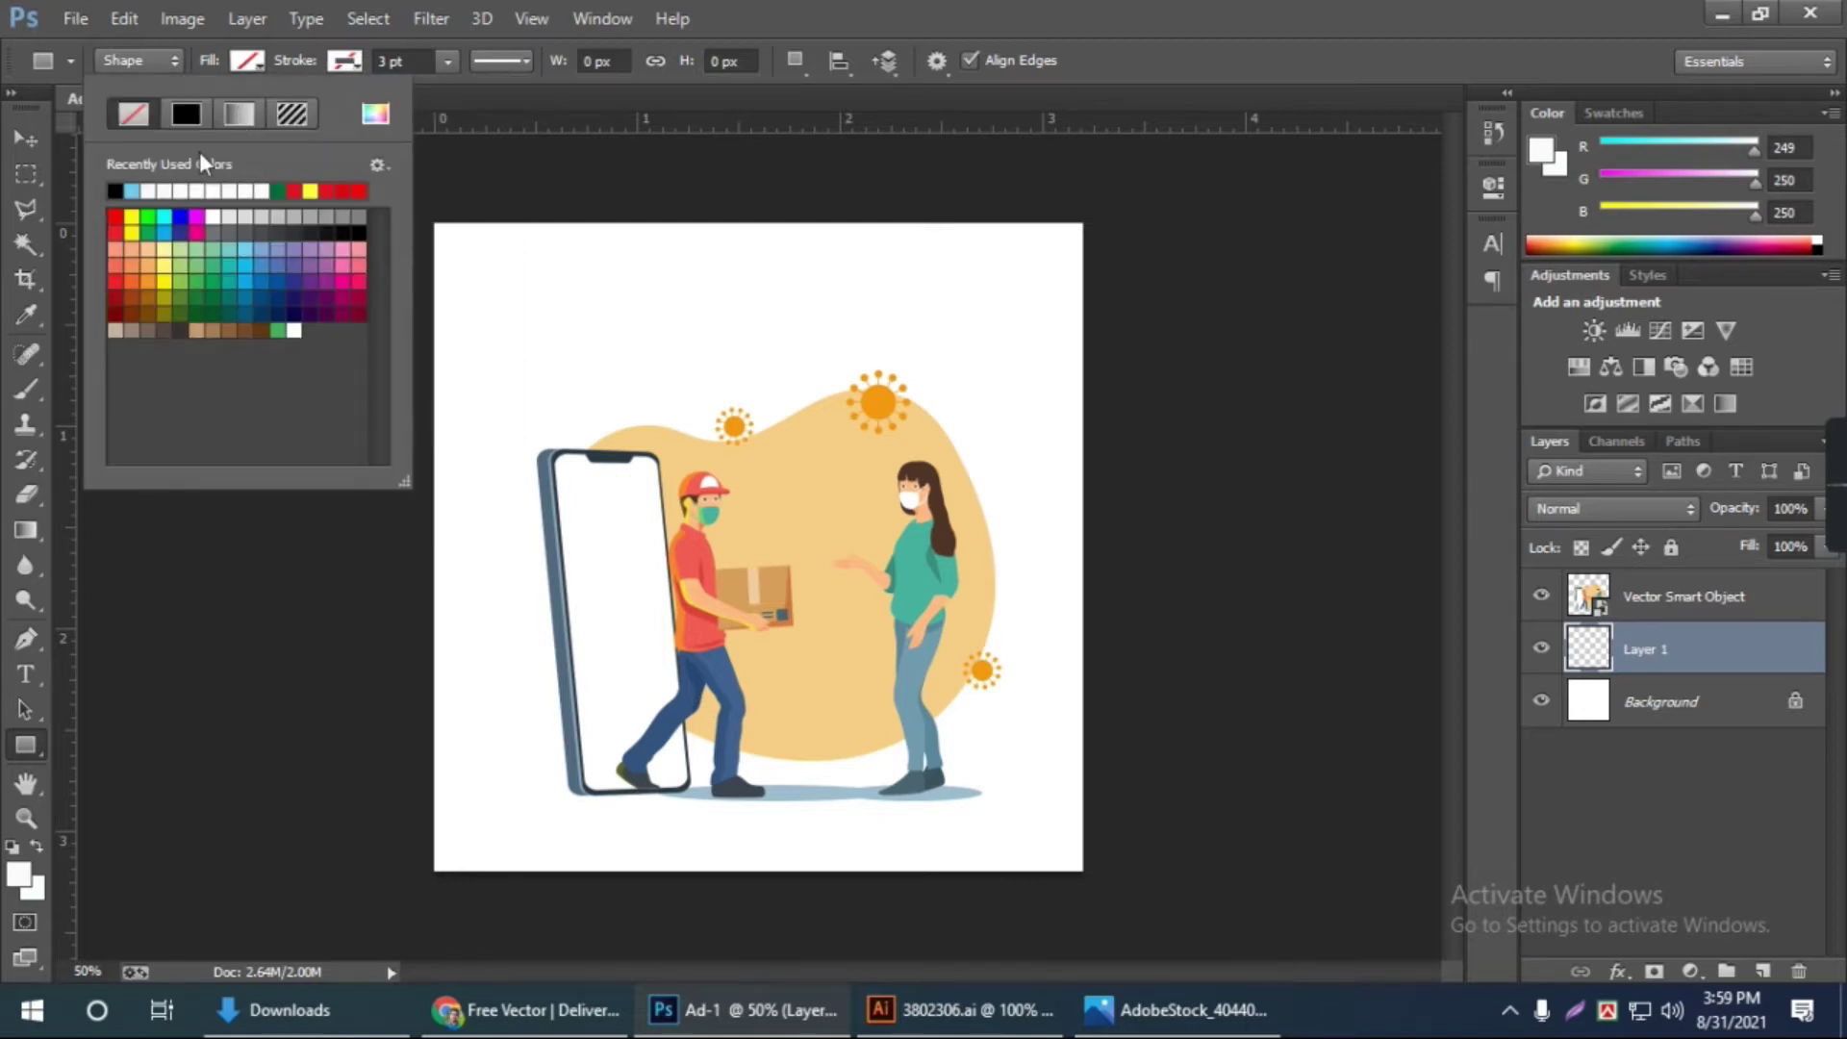
click(246, 120)
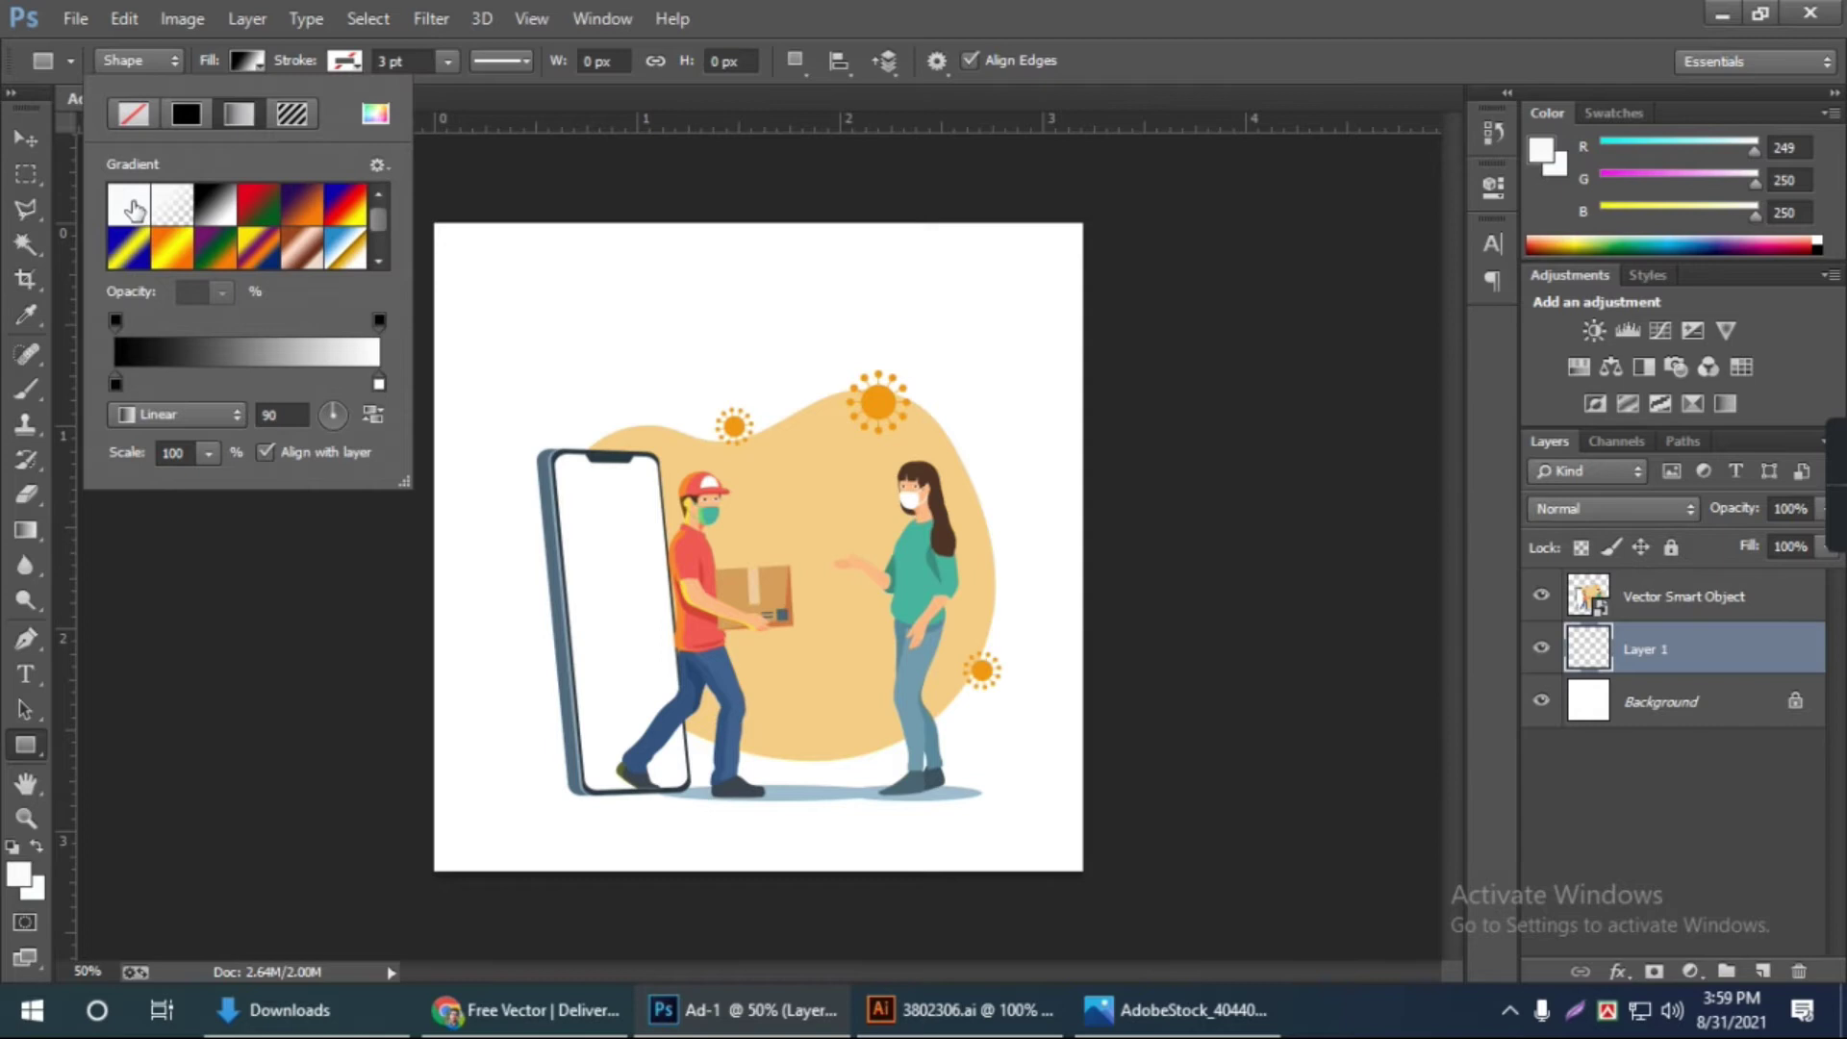
click(248, 63)
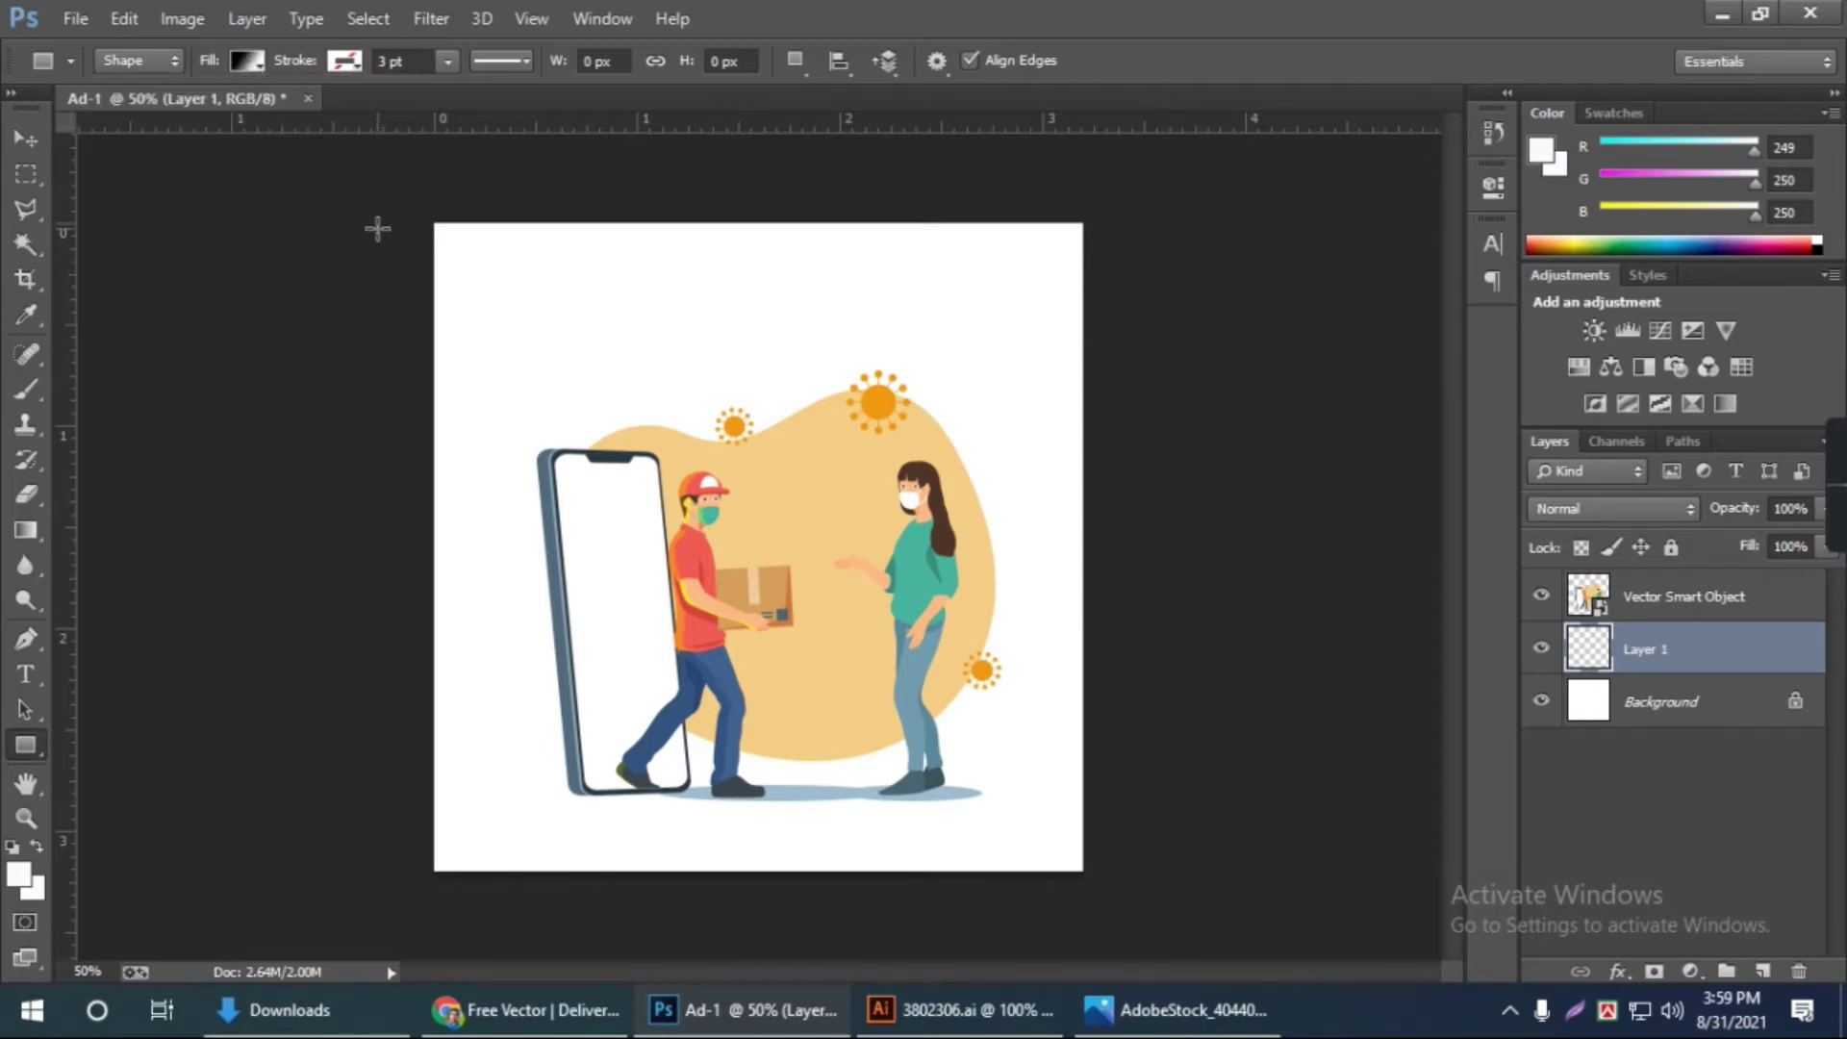
drag(434, 222, 1083, 872)
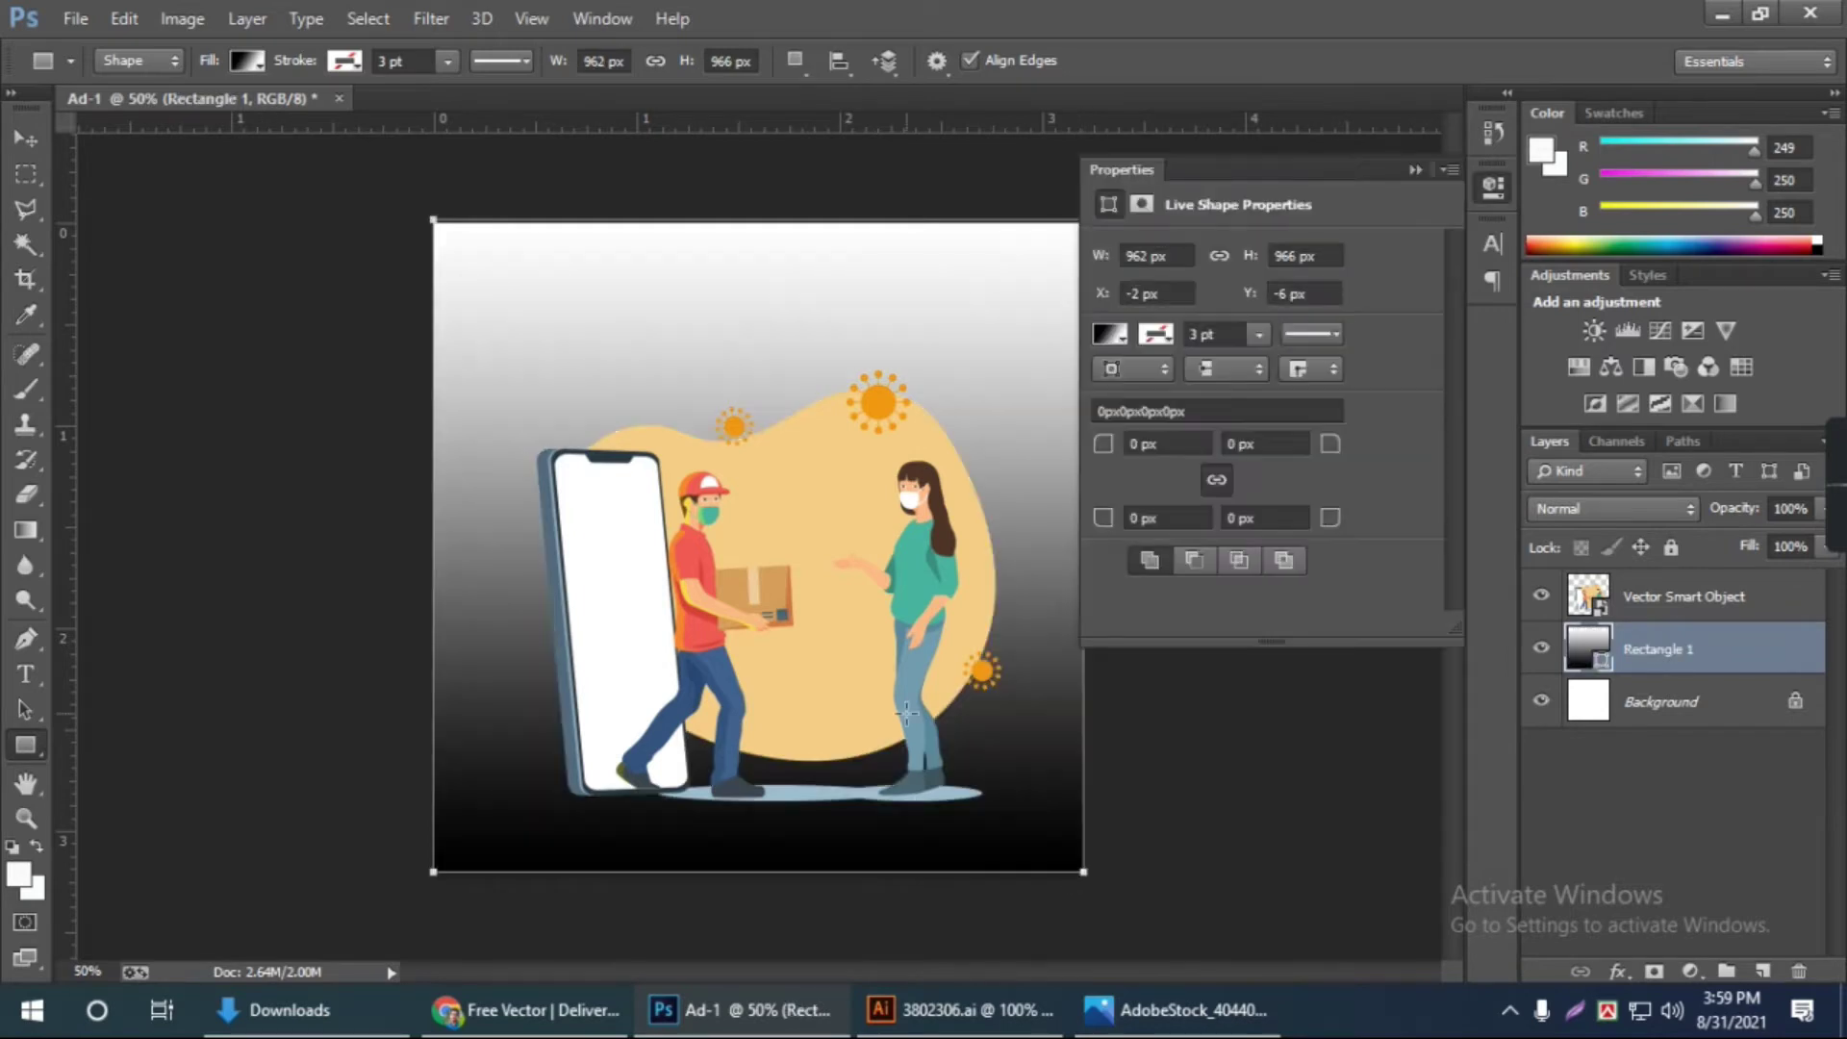
click(1413, 172)
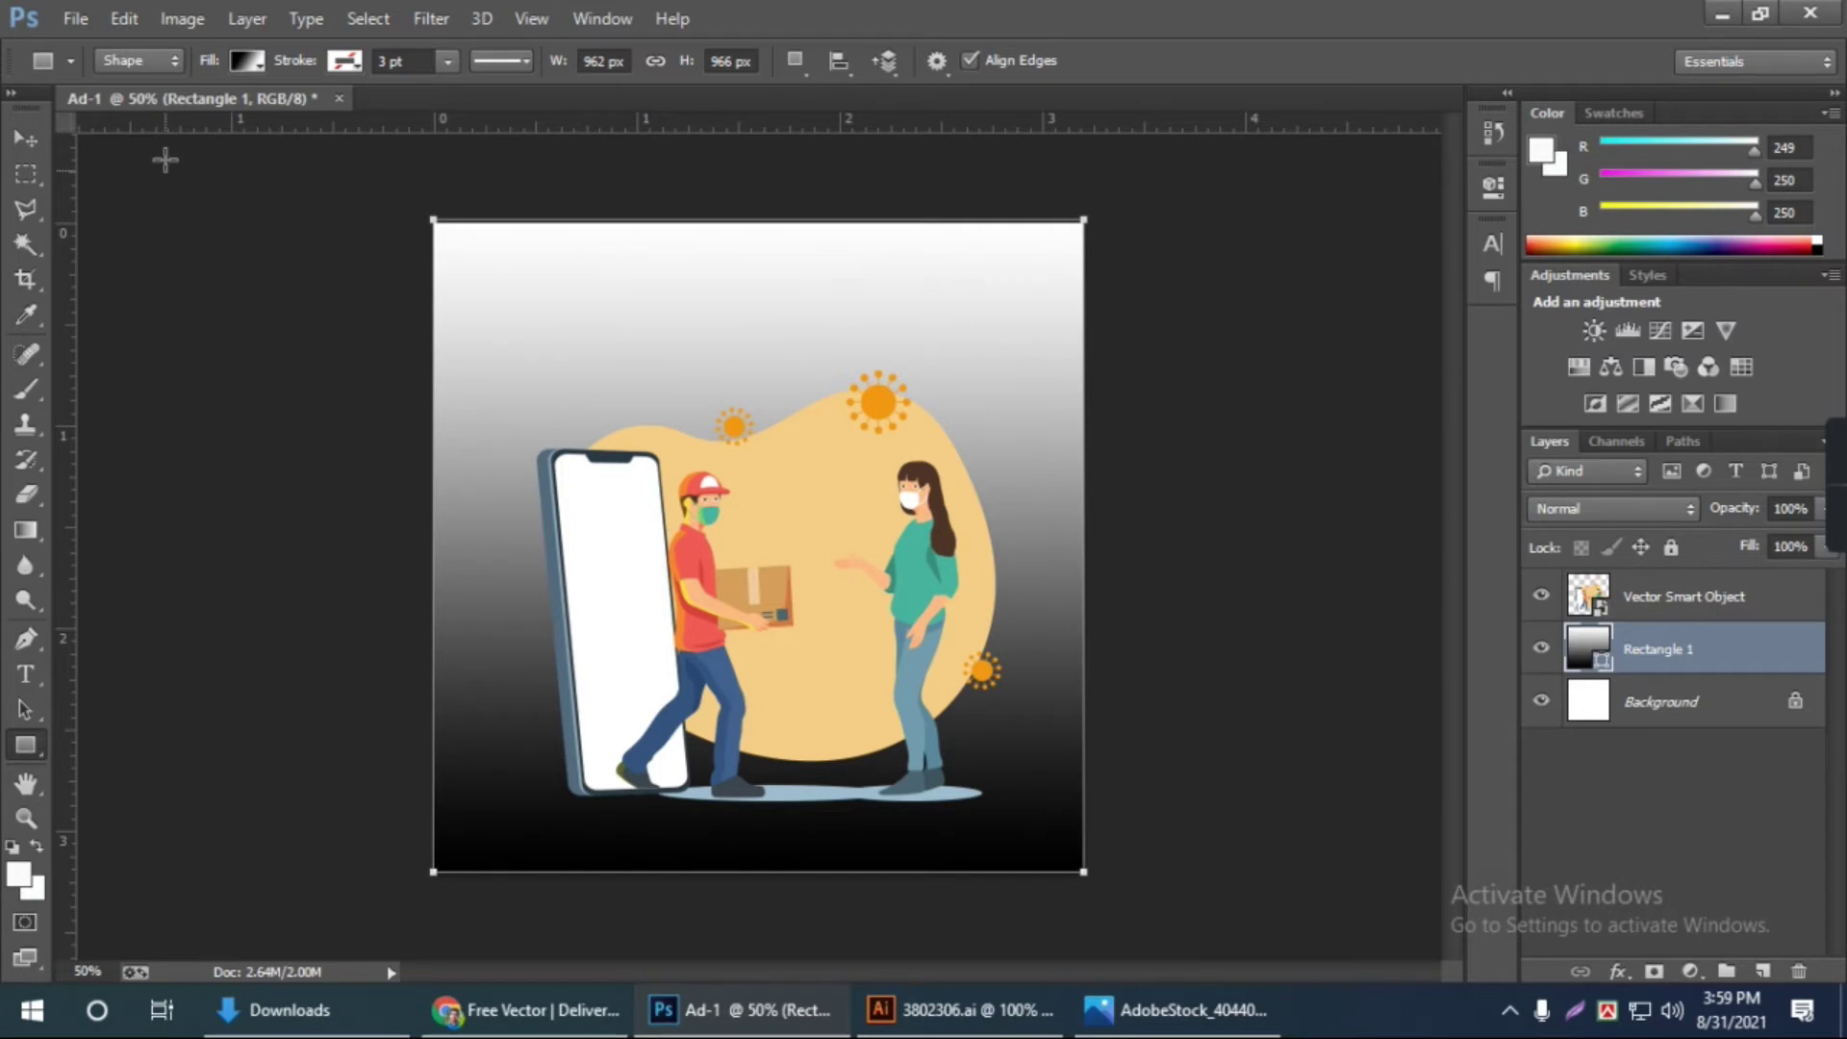
Change the gradient's black stop to a soft cream colour.
click(247, 61)
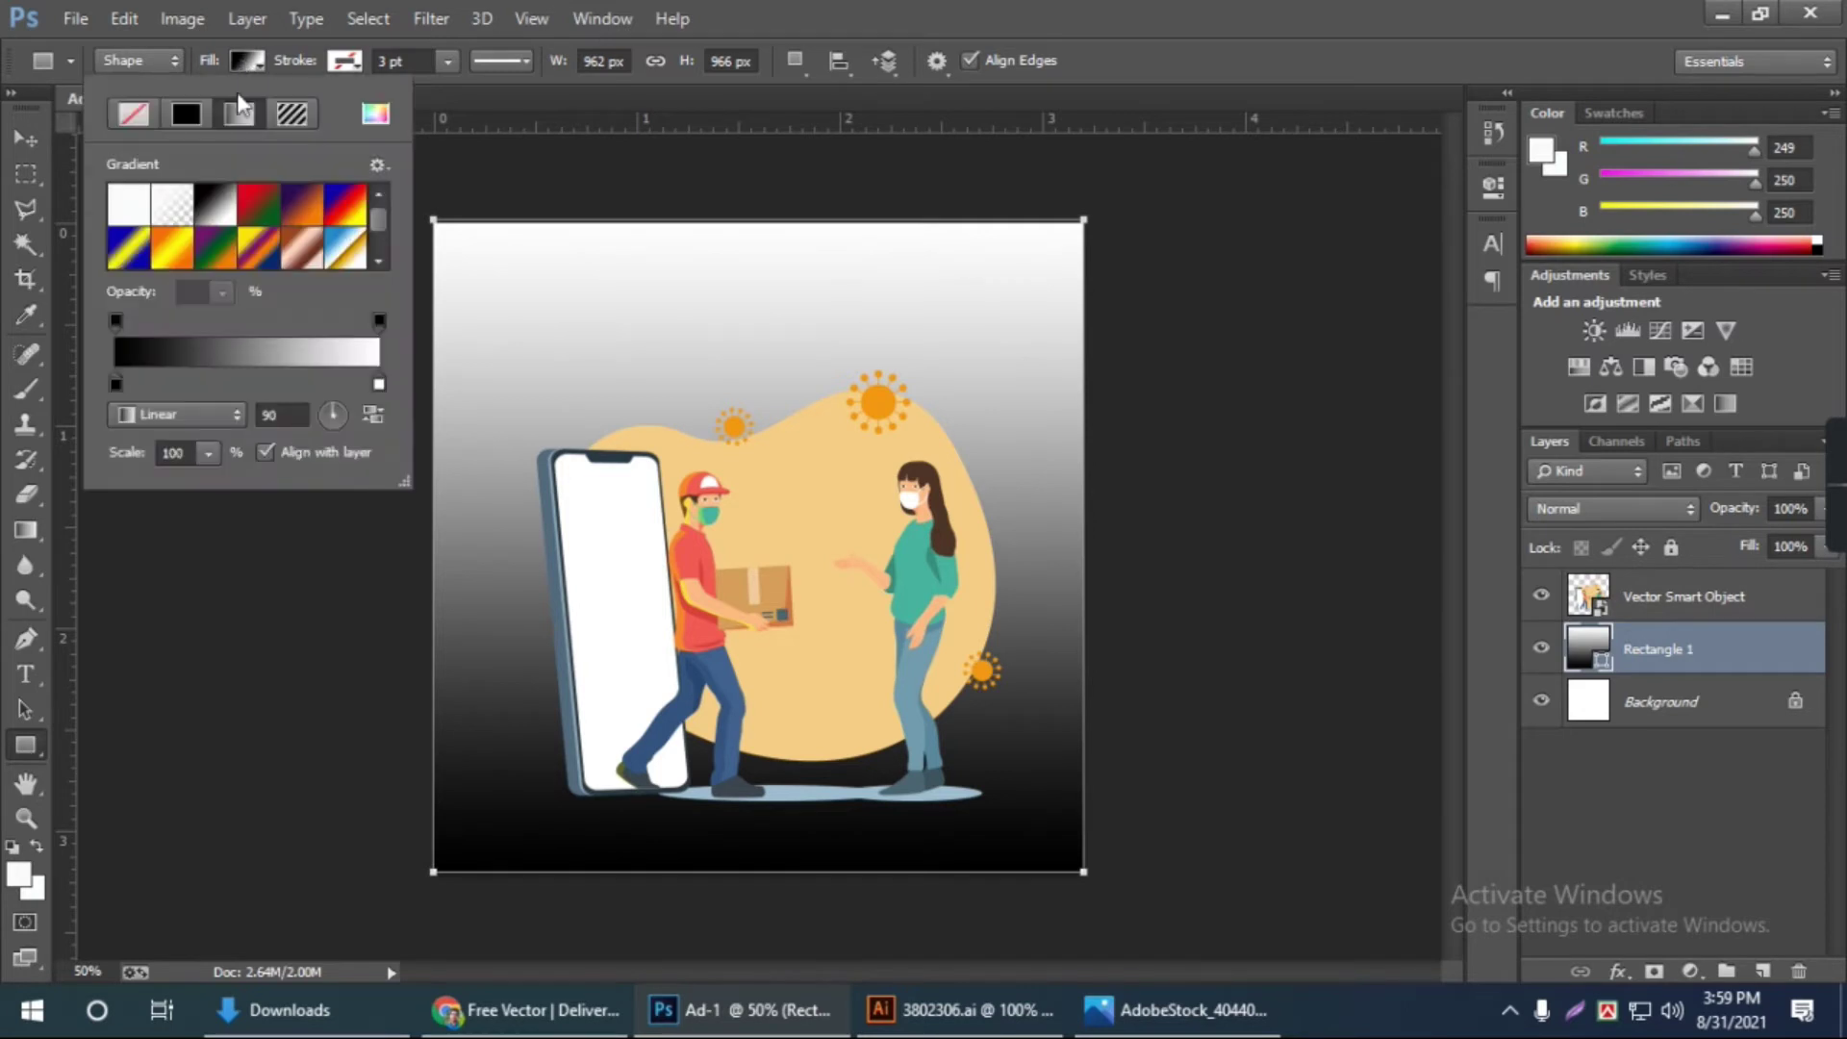
double_click(116, 384)
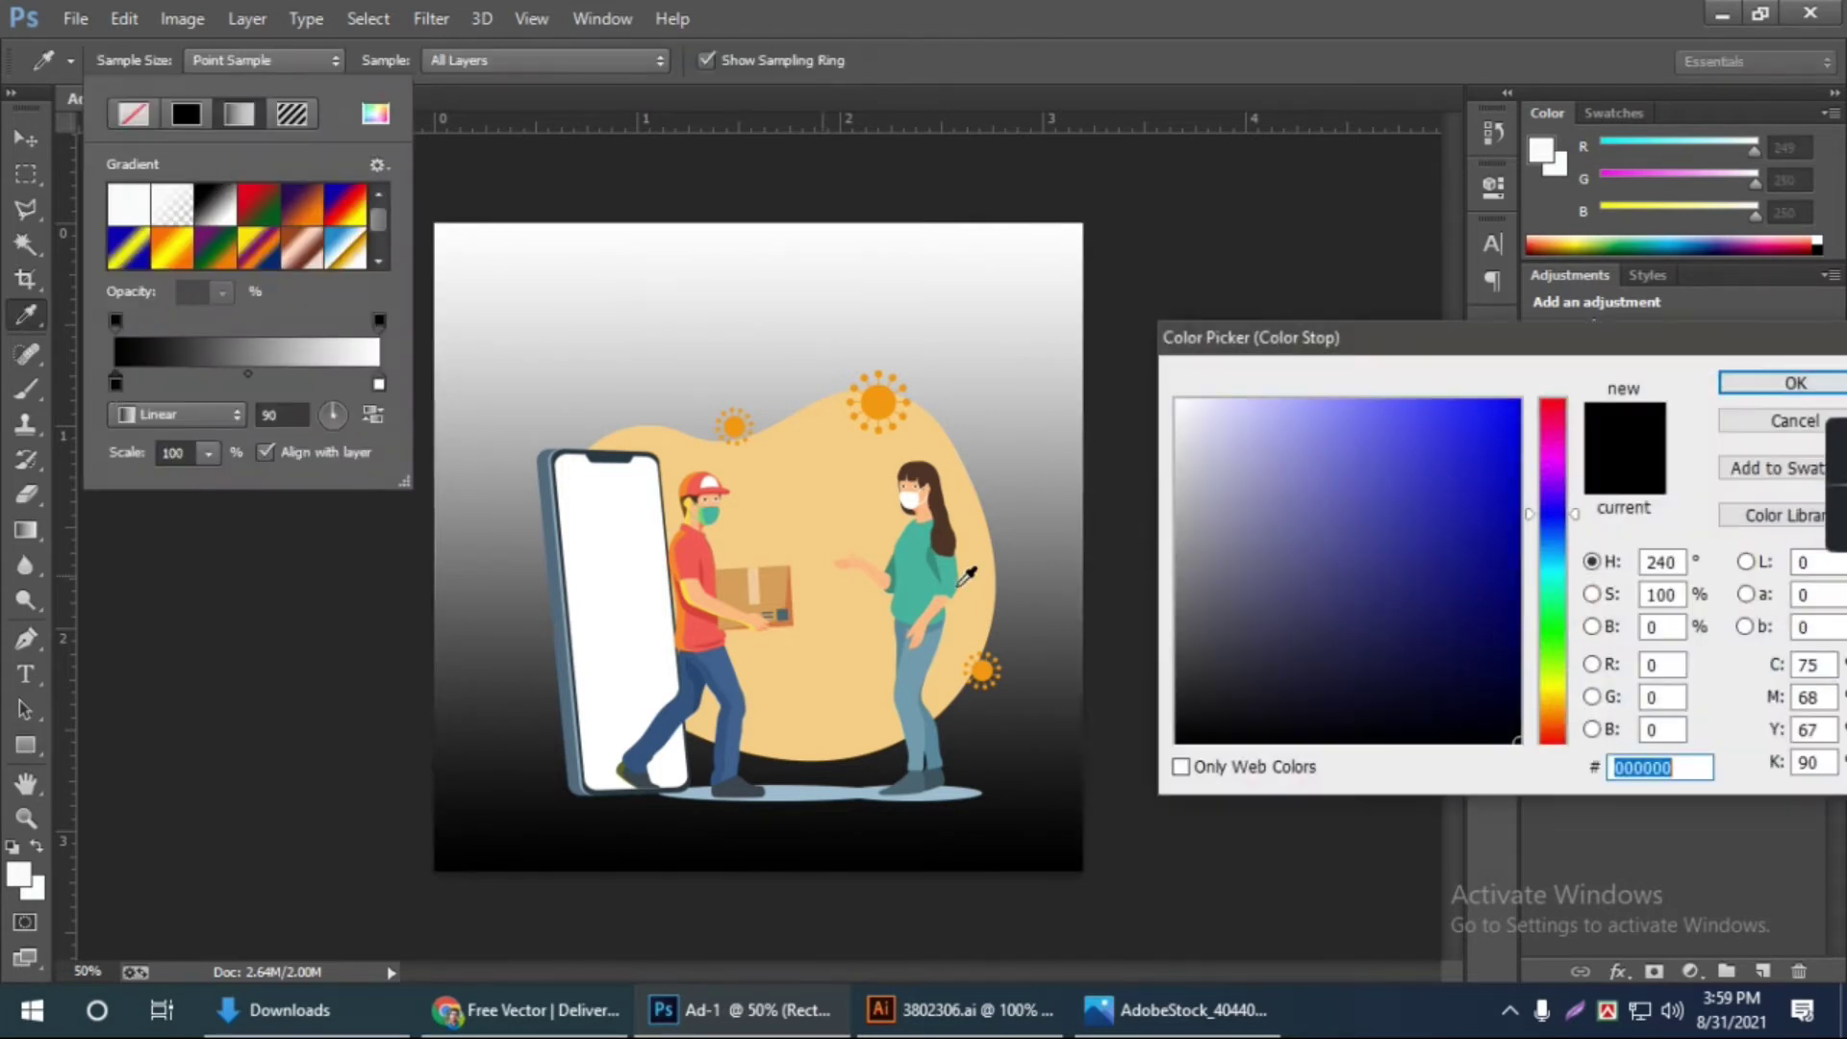
click(1549, 690)
click(1295, 402)
drag(1296, 402, 1293, 392)
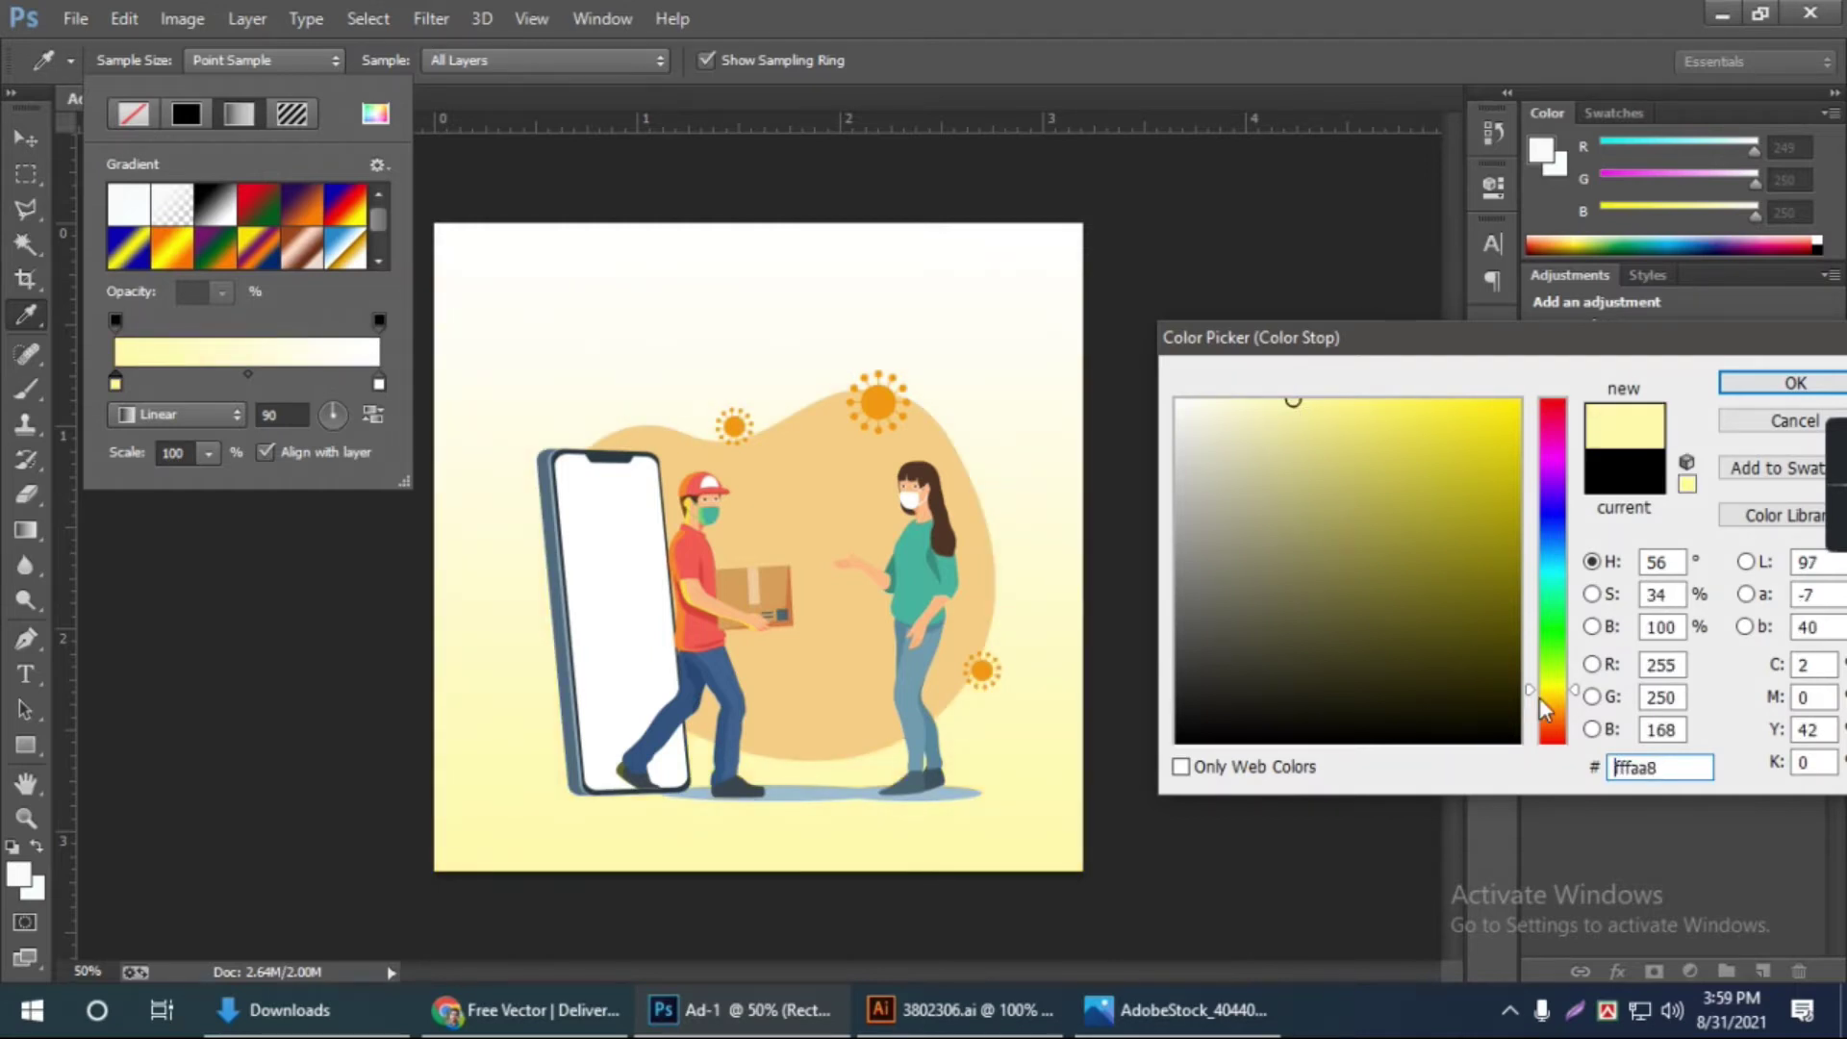
click(1579, 701)
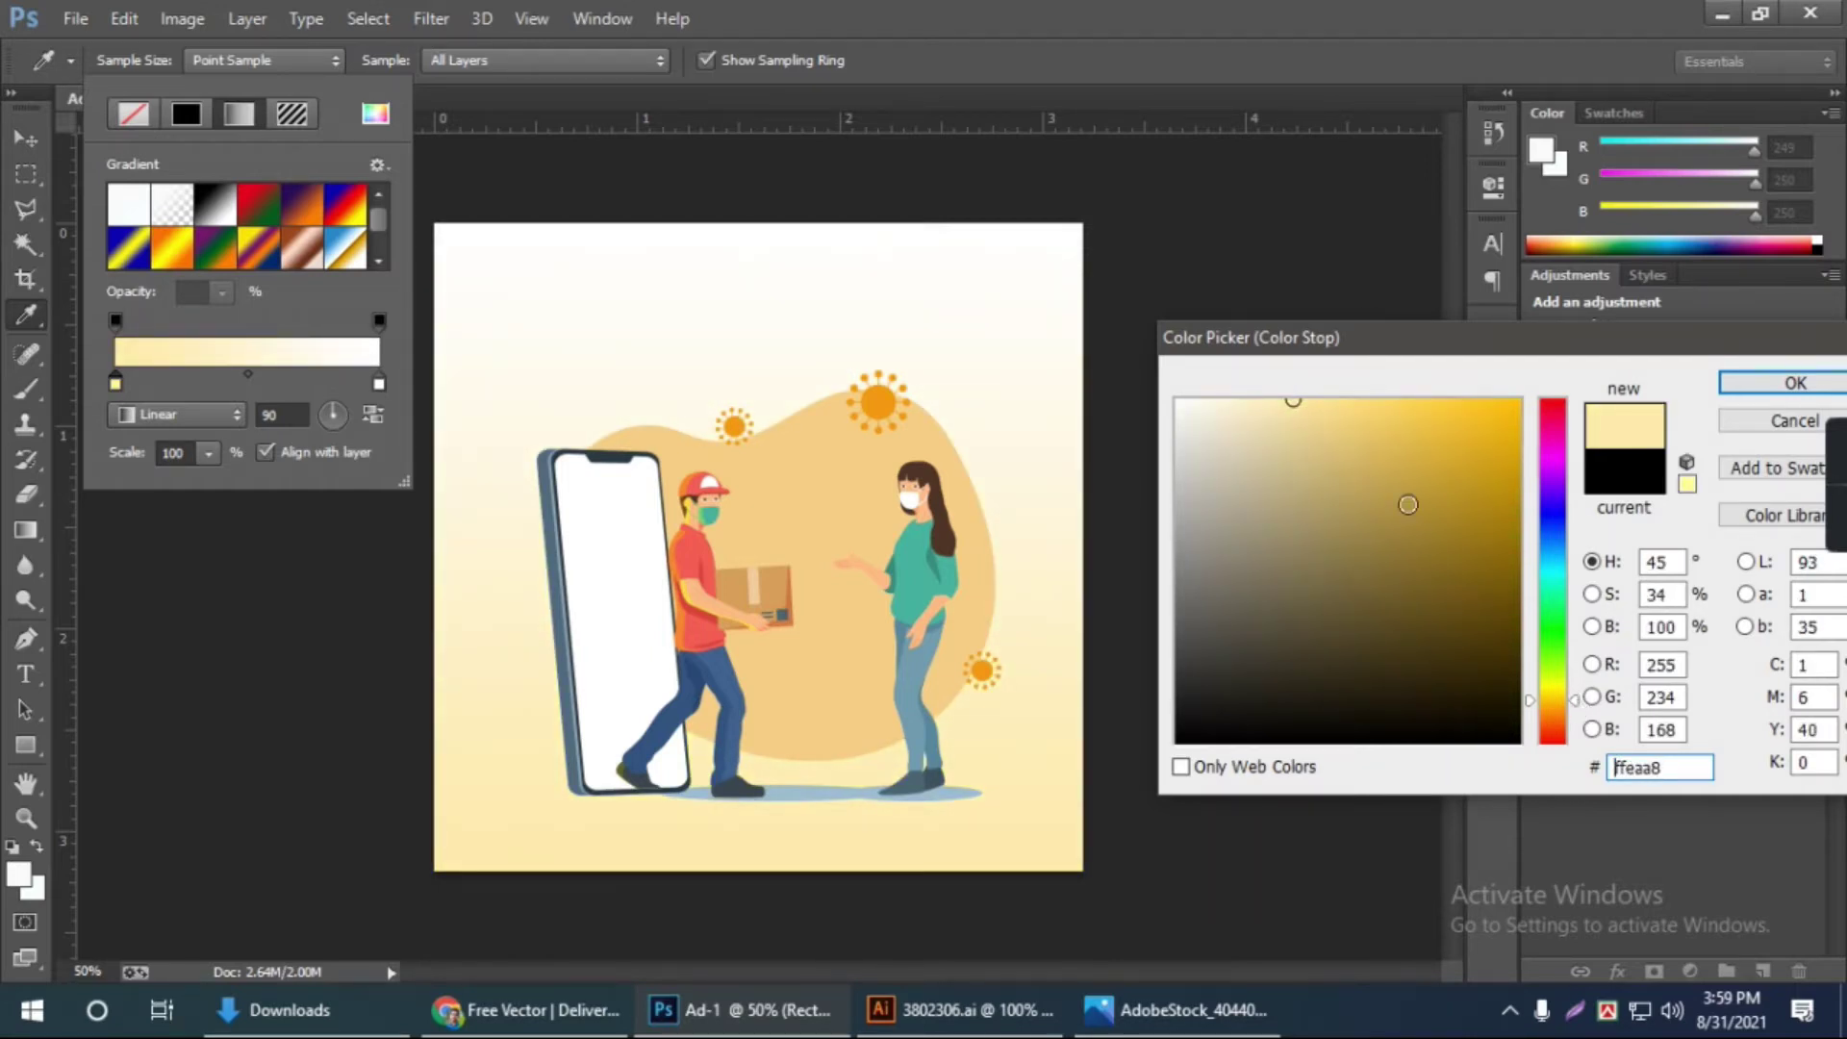
click(1289, 407)
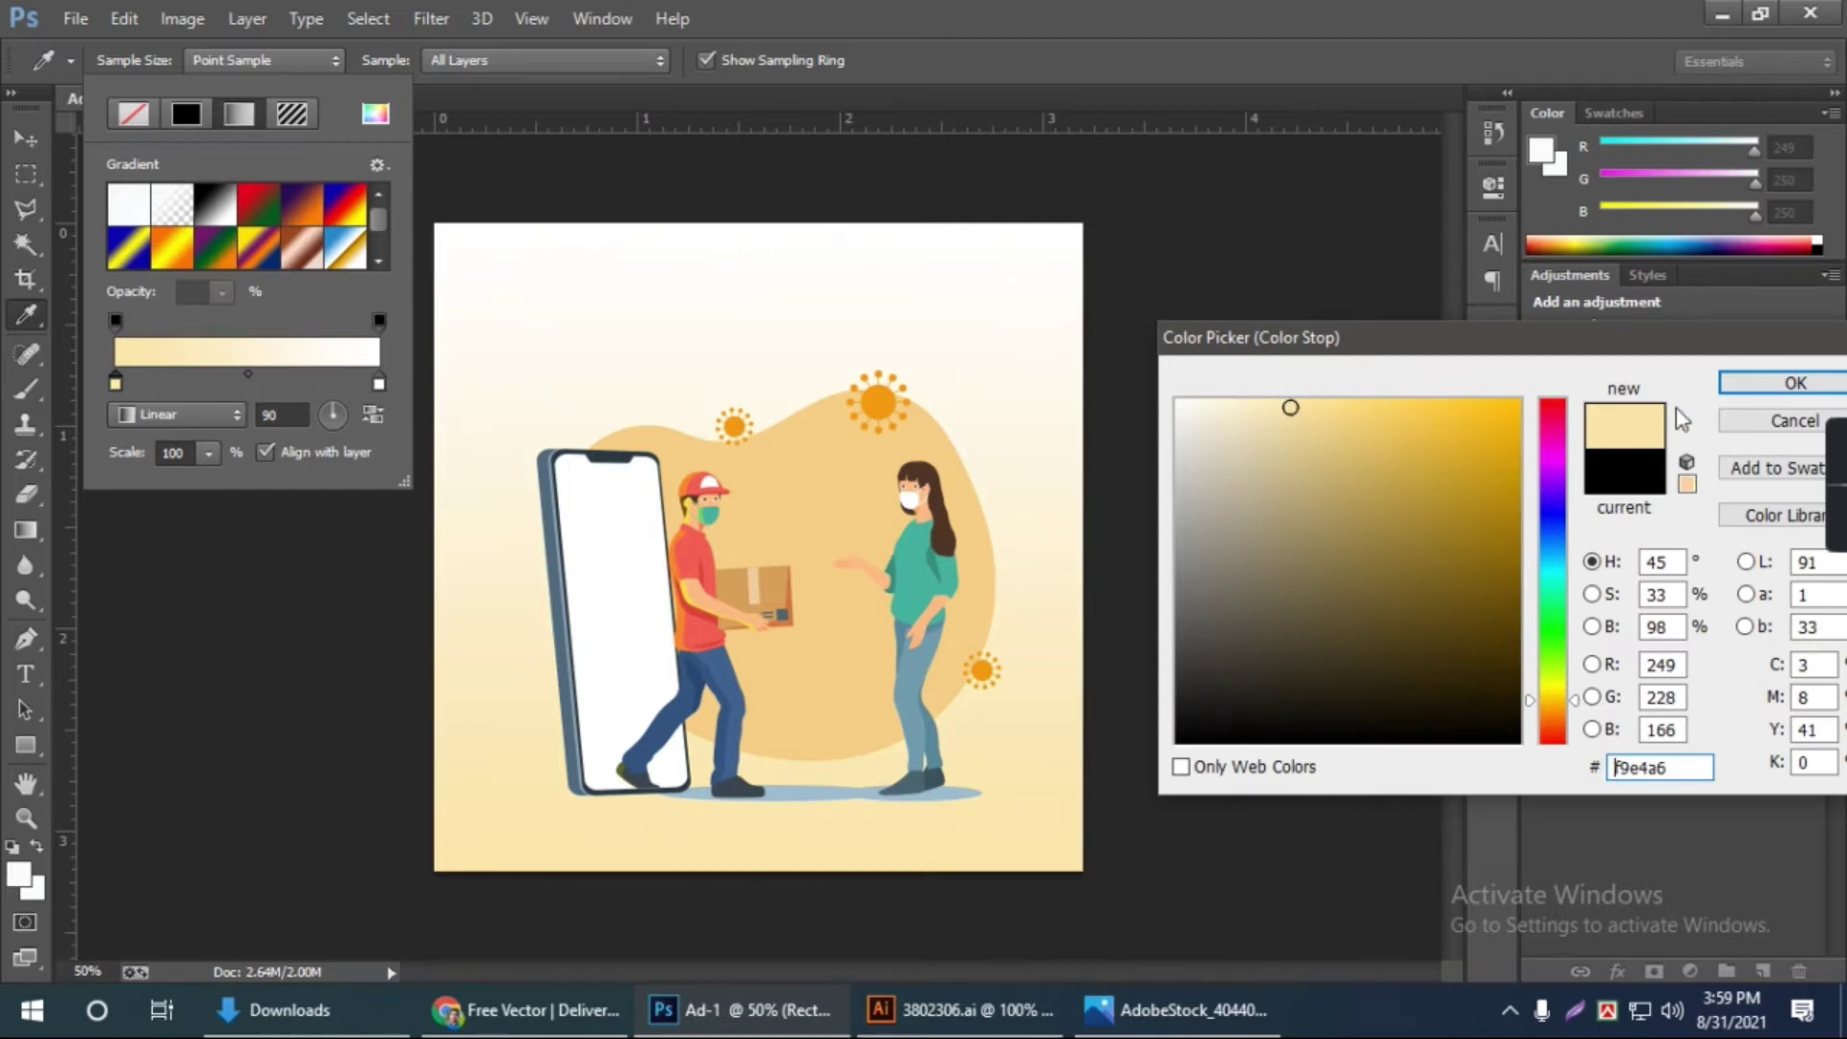
click(1794, 384)
Scale the delivery illustration down slightly and nudge it into place.
key(v)
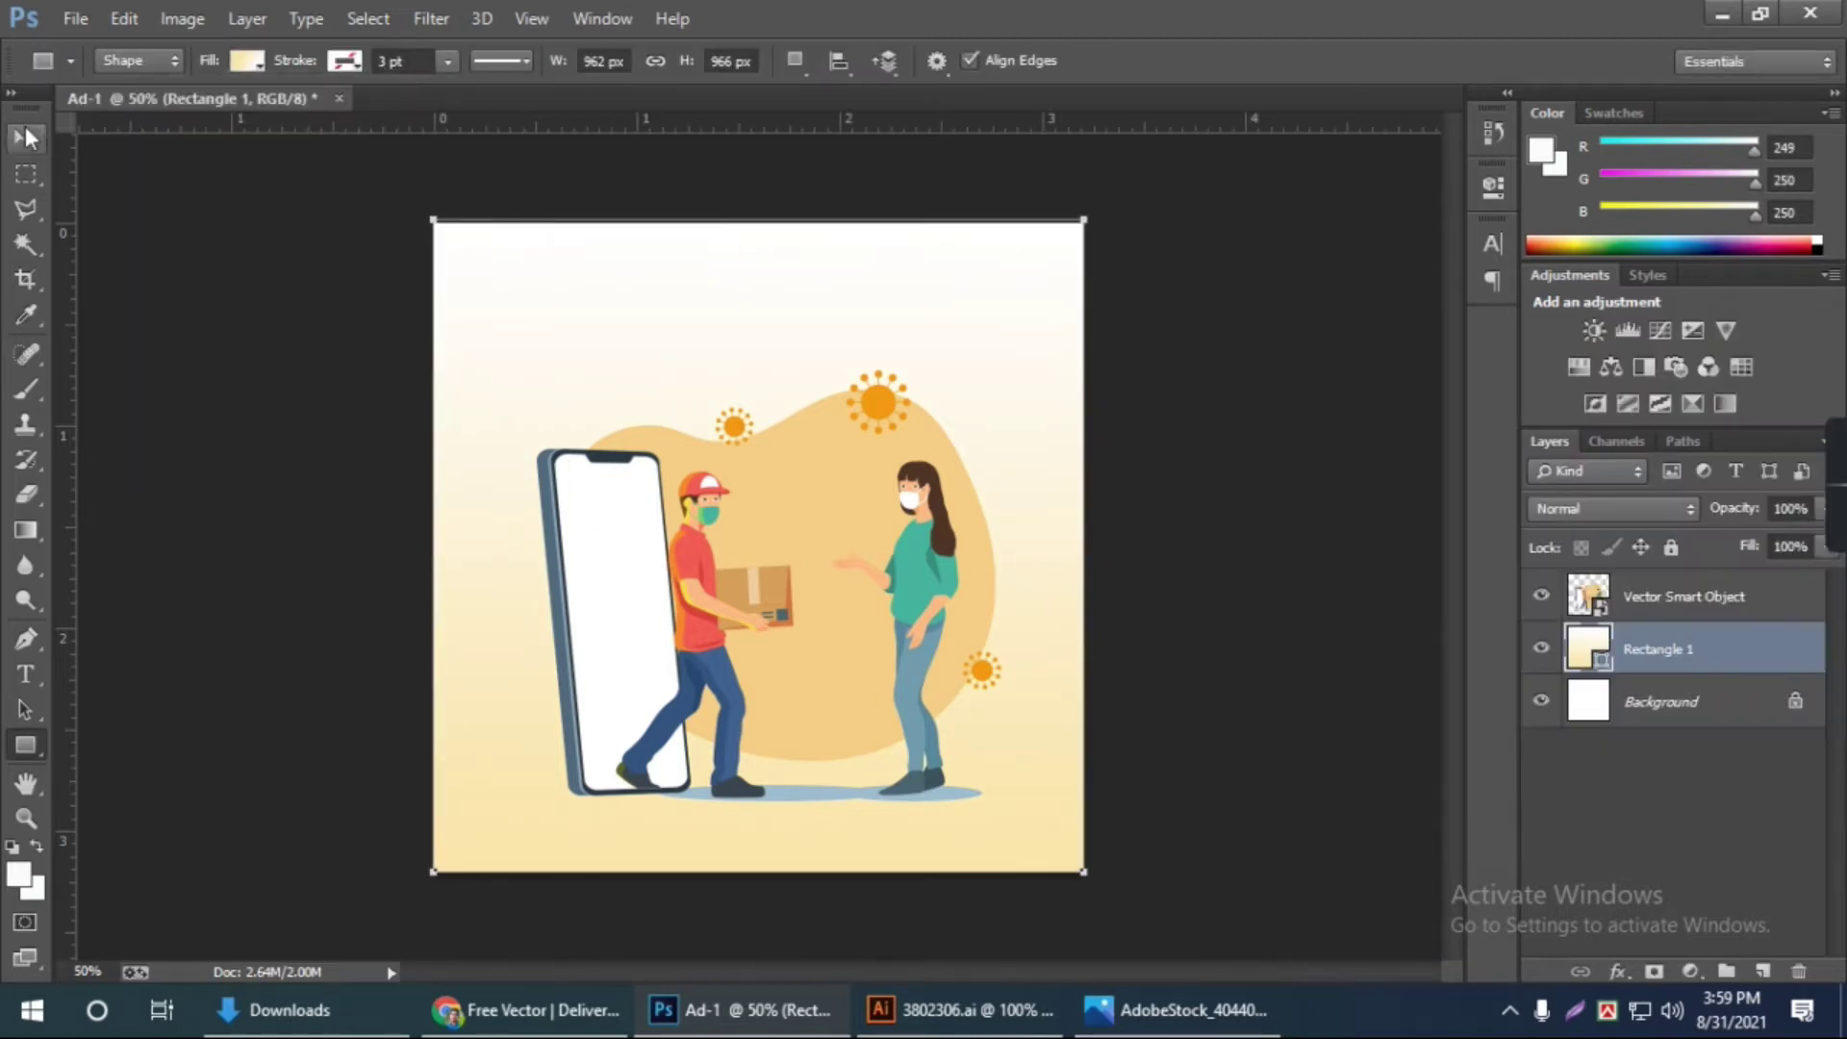
drag(841, 589, 837, 601)
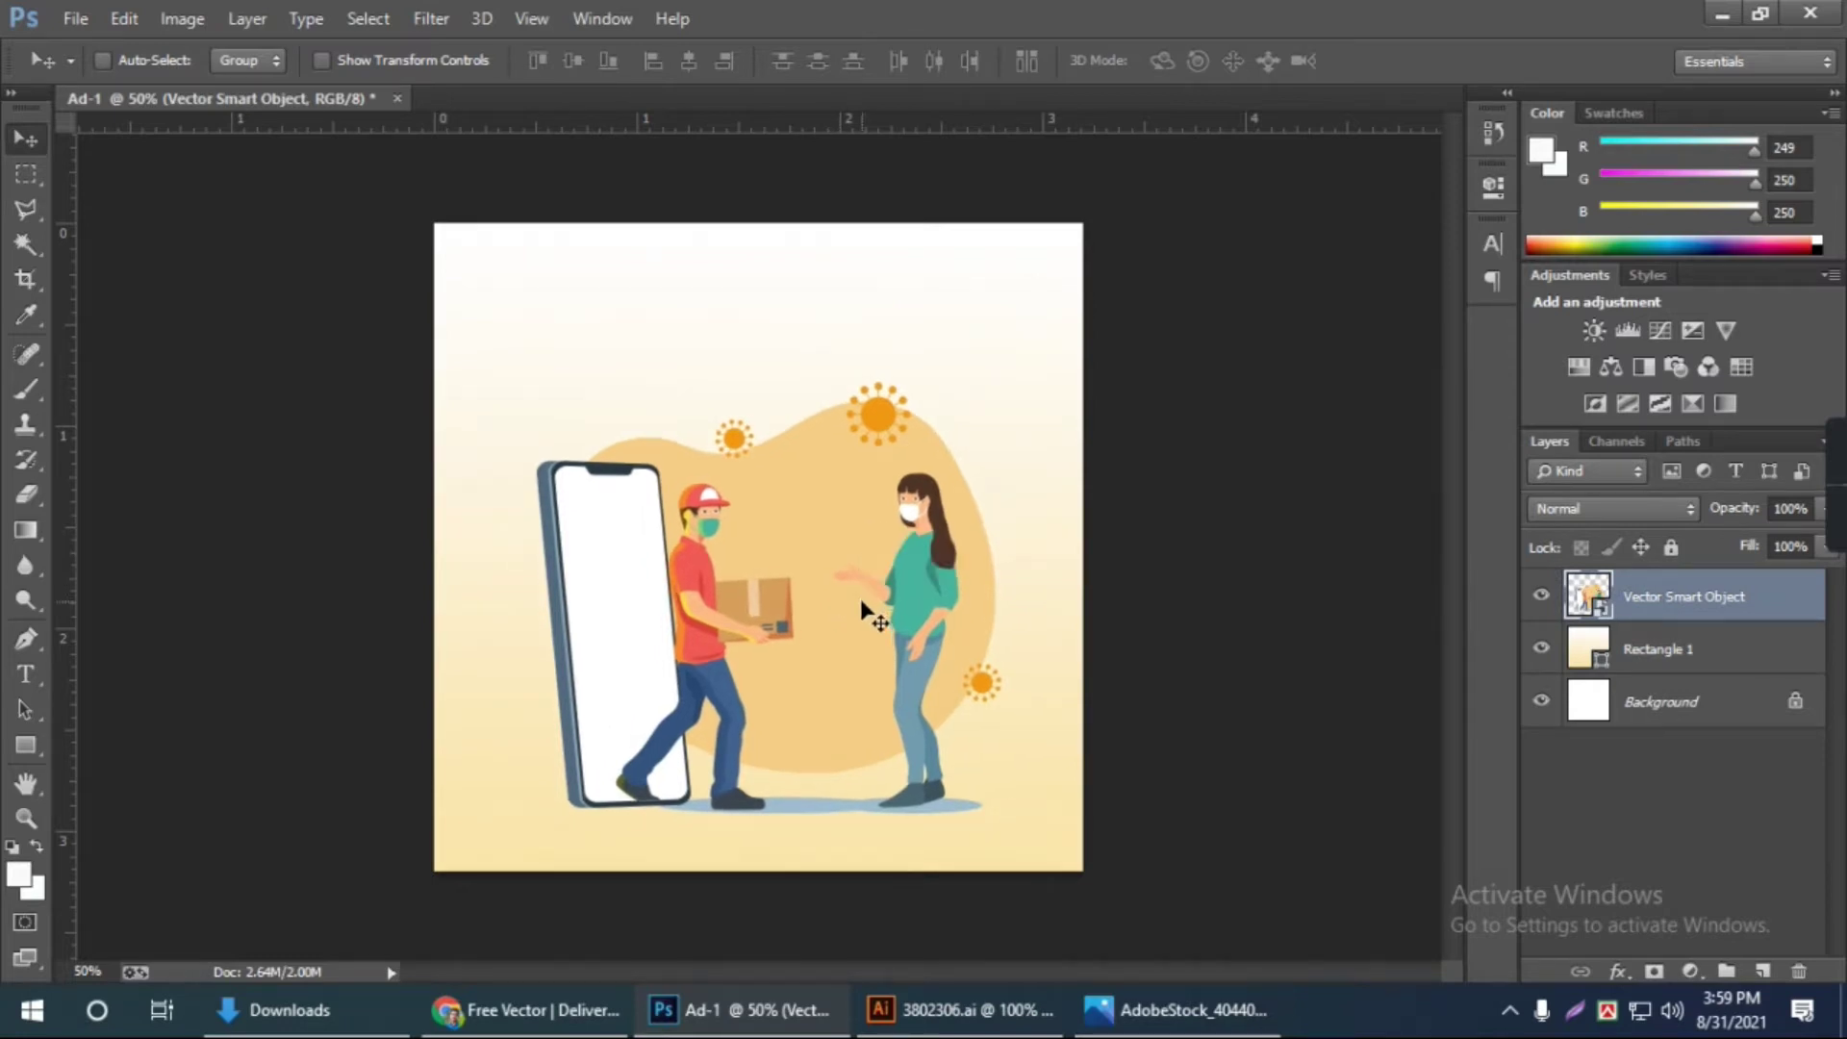
key(ctrl+t)
drag(998, 816, 987, 804)
drag(881, 589, 891, 584)
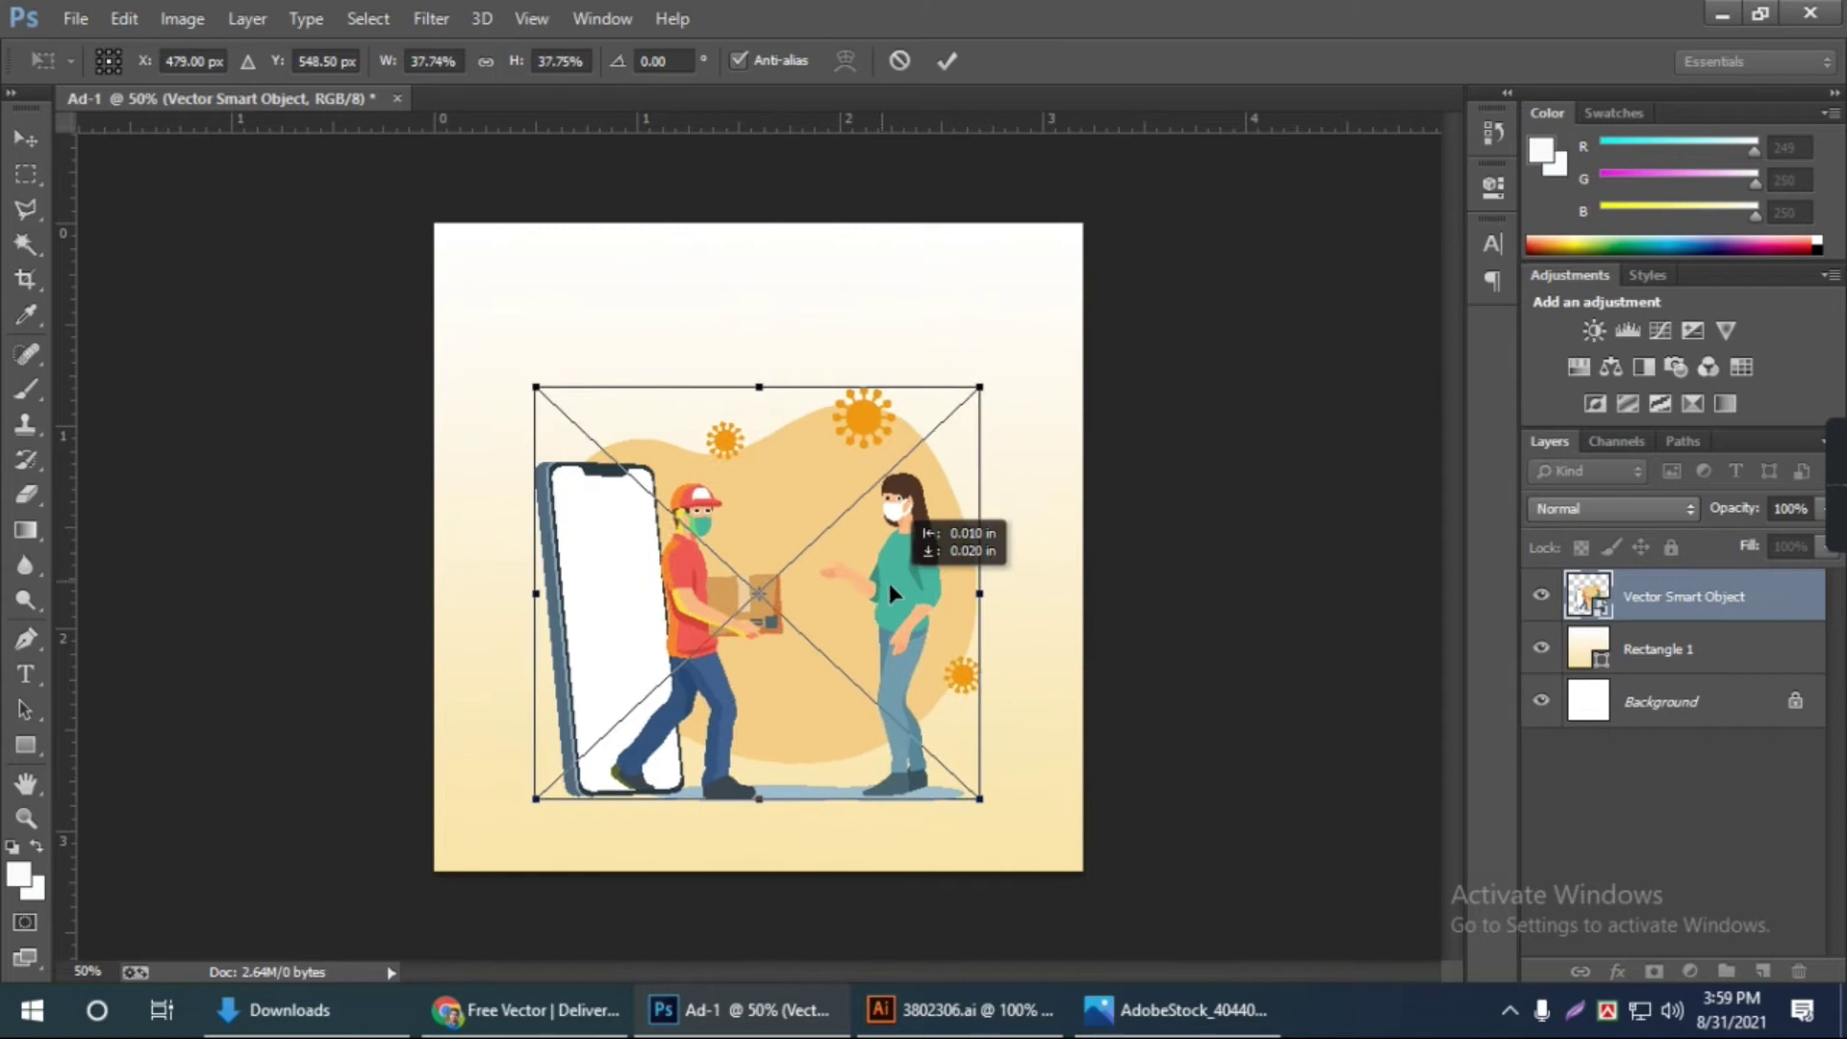
click(948, 60)
Centre the illustration horizontally on a centre guide, then clear the guide.
drag(63, 431, 760, 496)
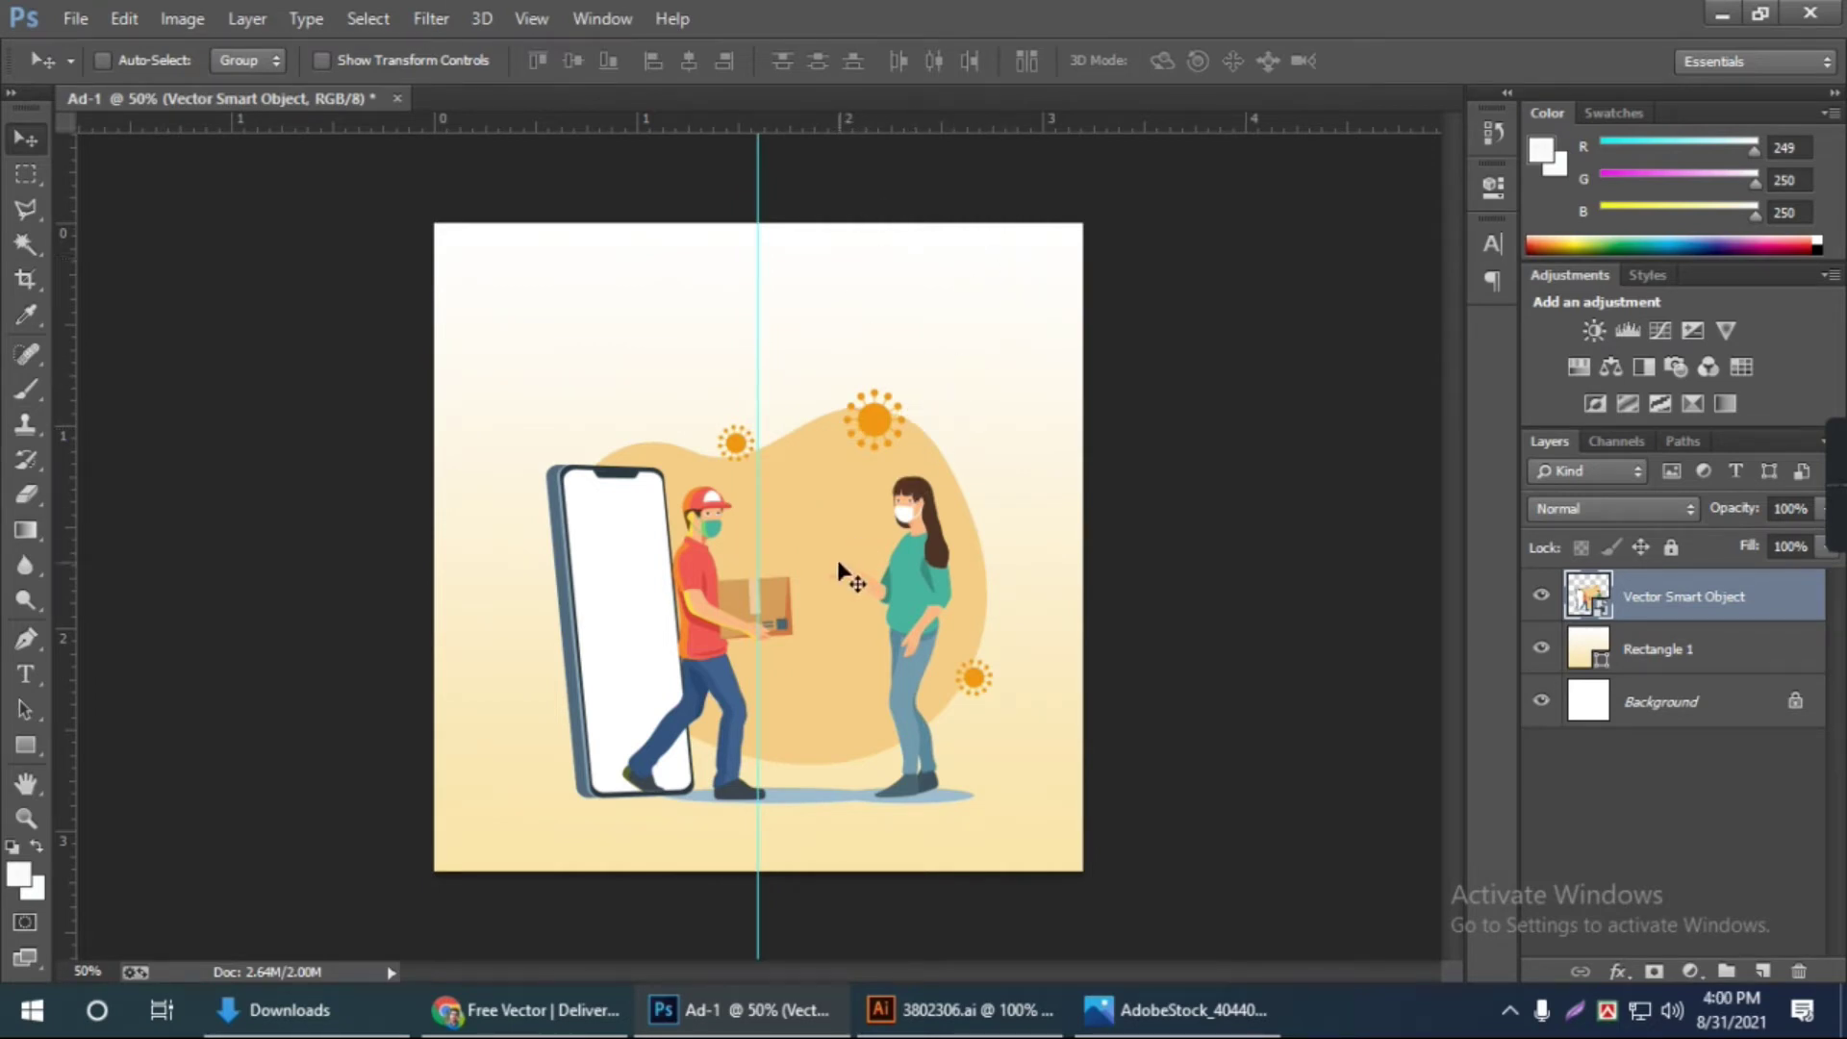
key(ctrl+t)
drag(839, 562, 828, 562)
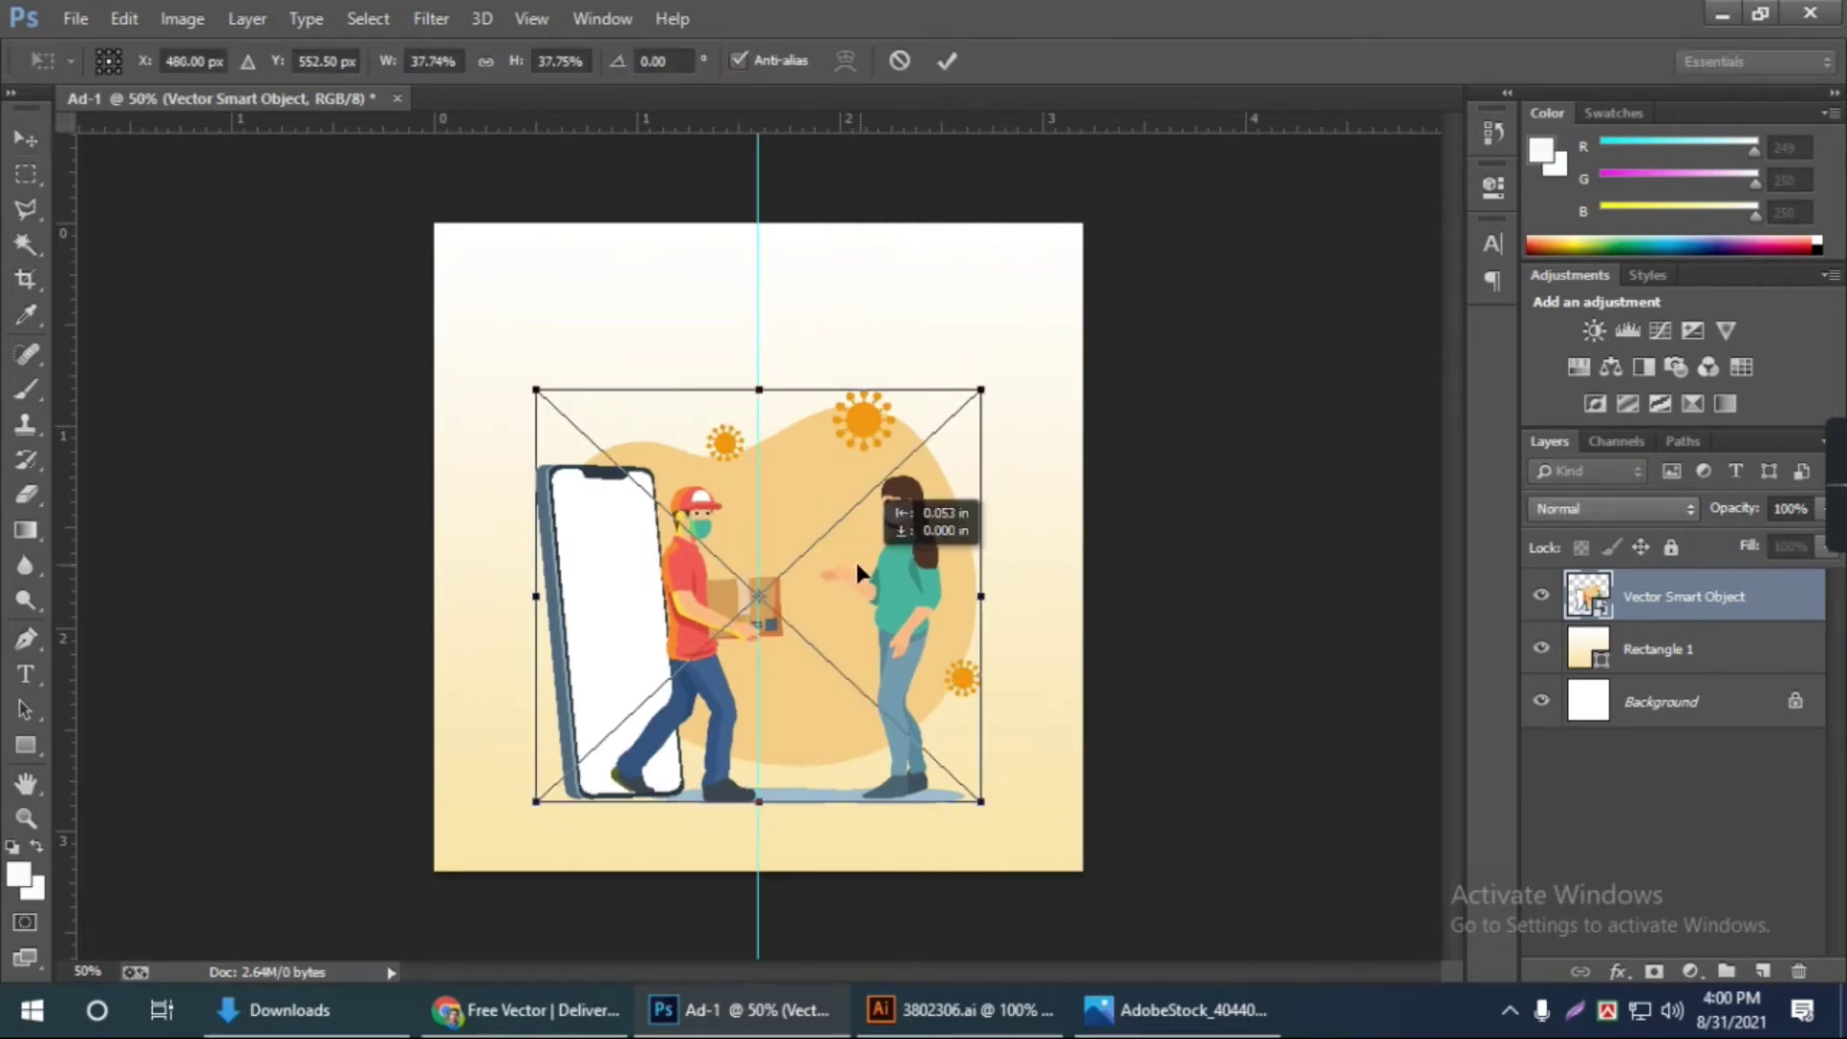
click(948, 62)
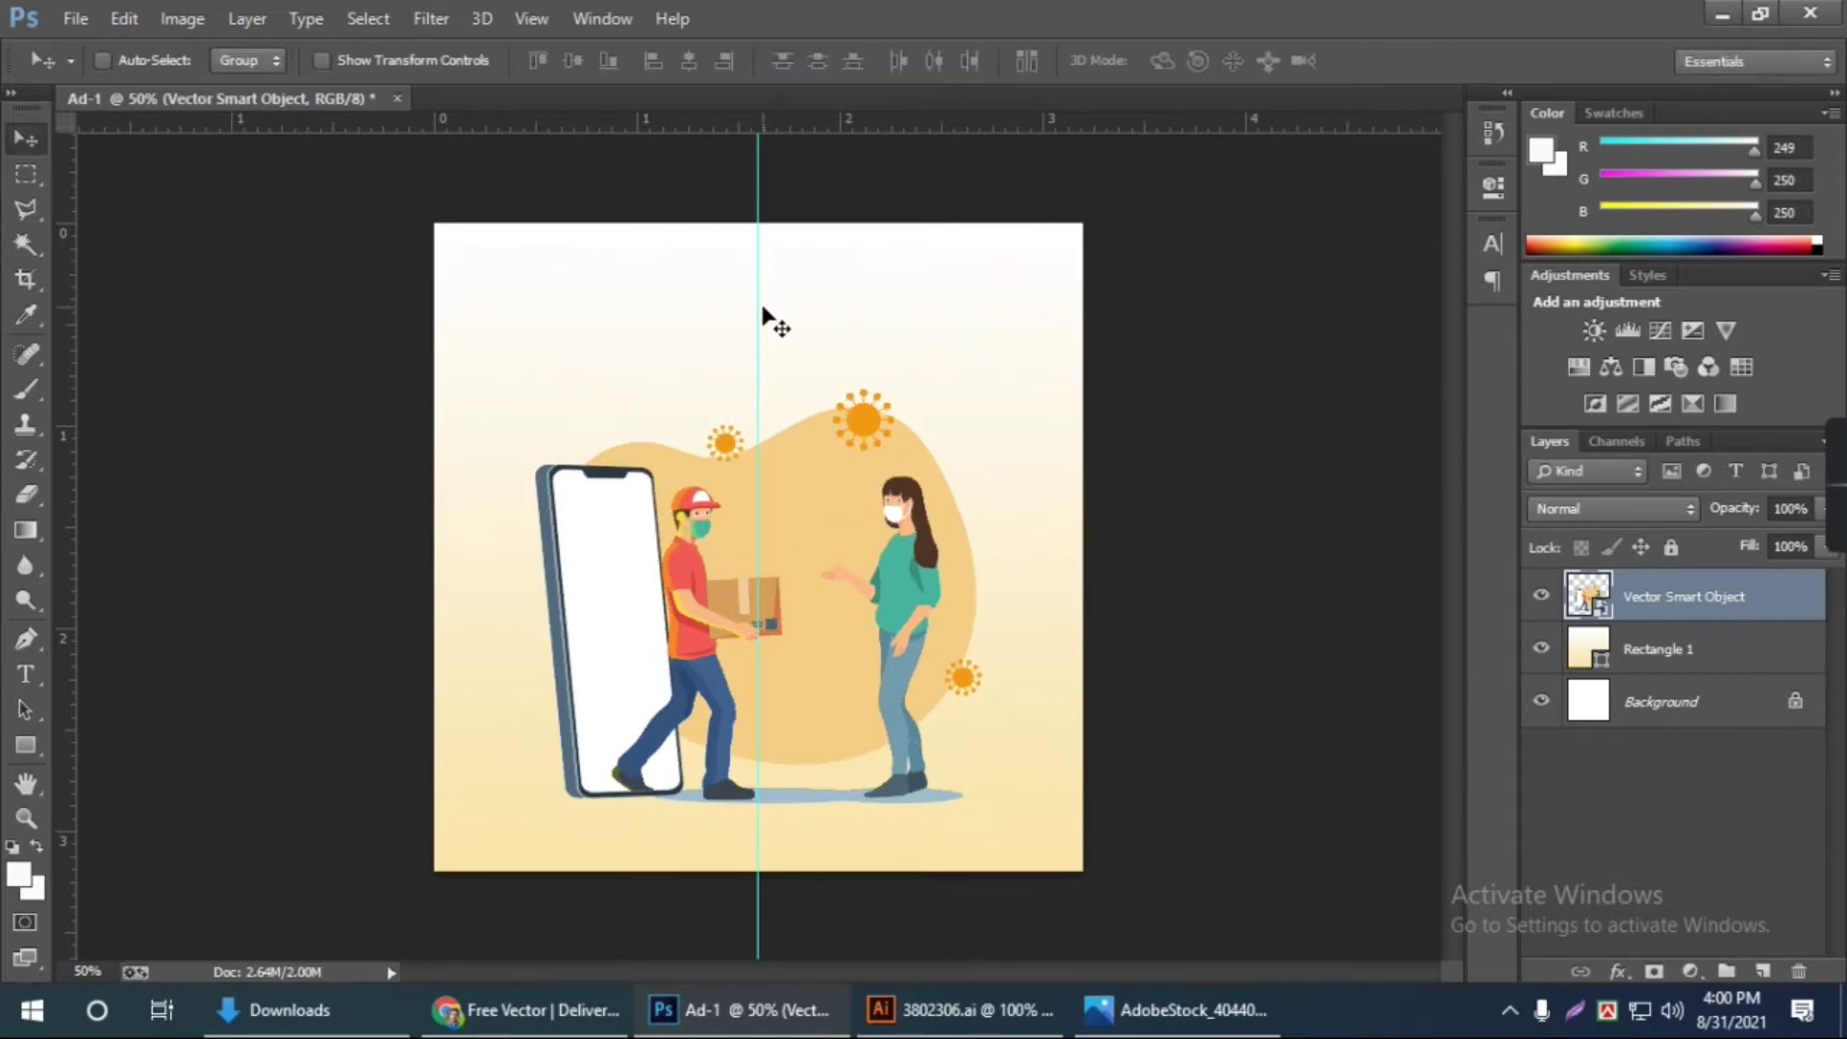
key(ctrl+semicolon)
Add the black Bengali headline 'ফাভংফমফভমফয়' near the top of the canvas.
click(27, 675)
drag(602, 290, 955, 366)
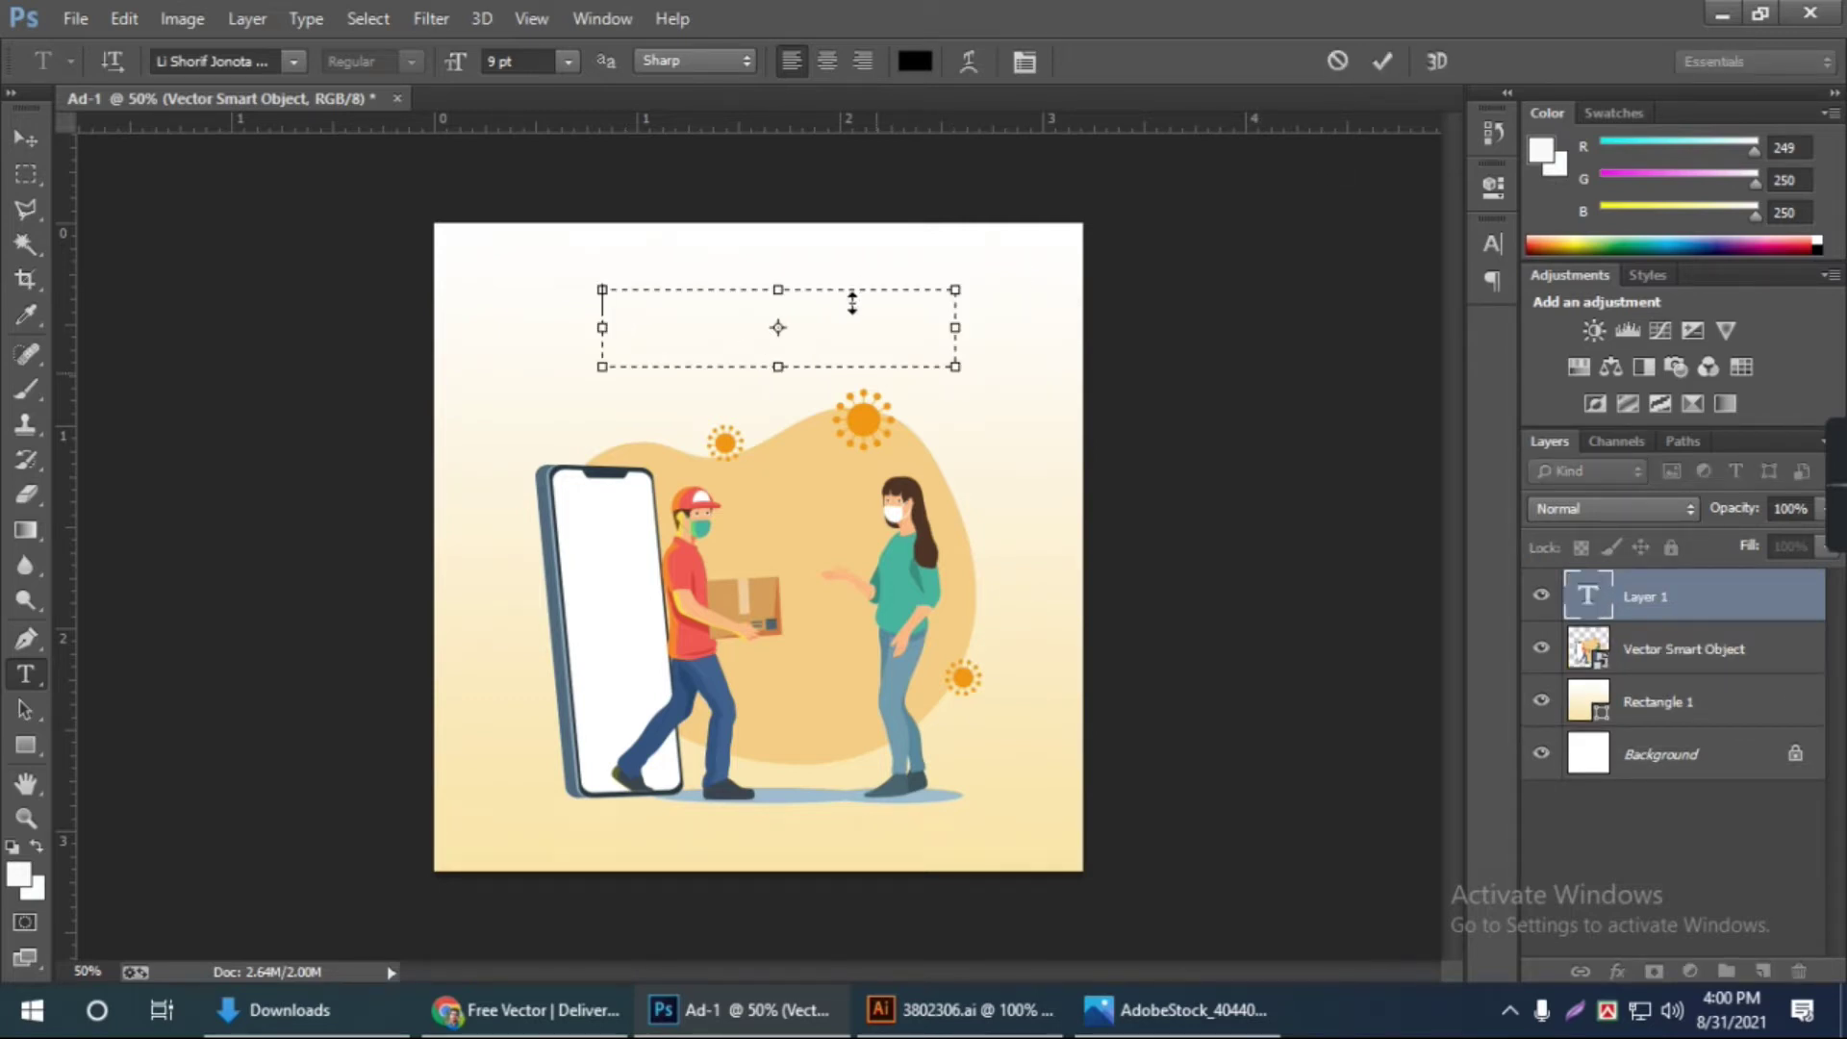
text(ফাভংফমফভমফয়)
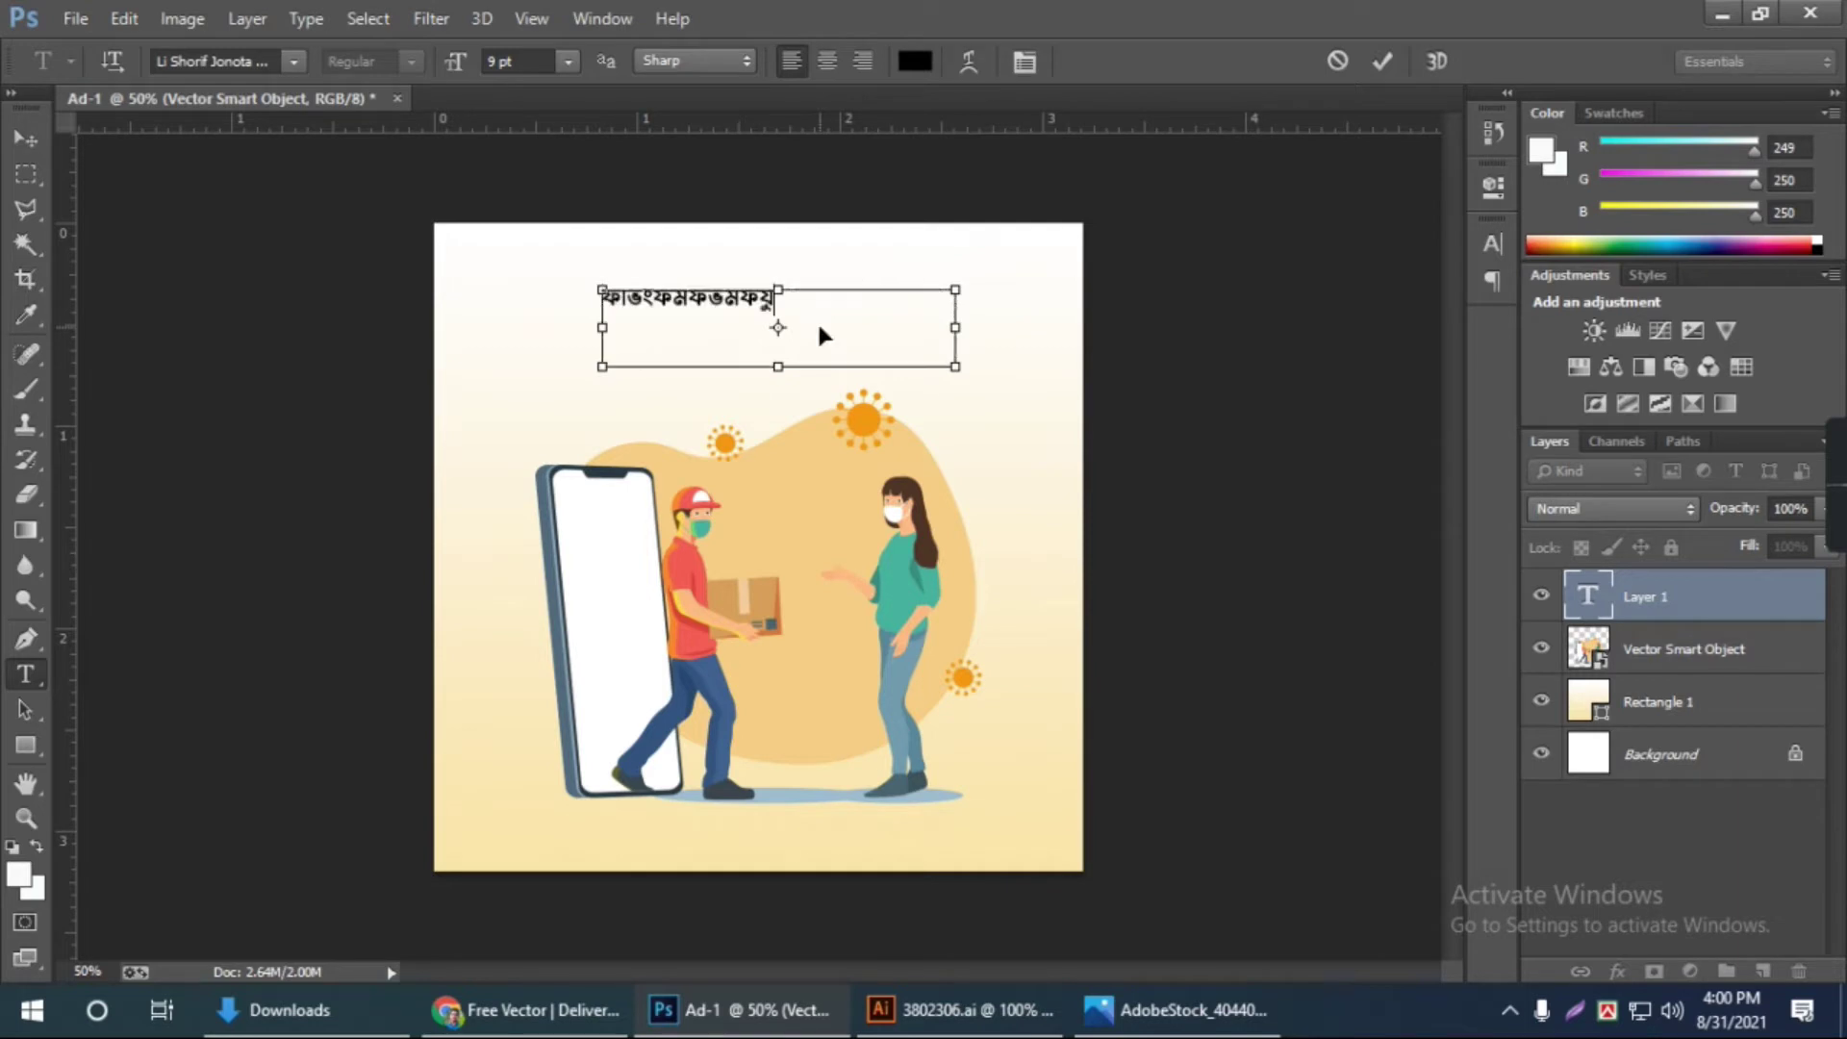
key(ctrl+a)
click(912, 62)
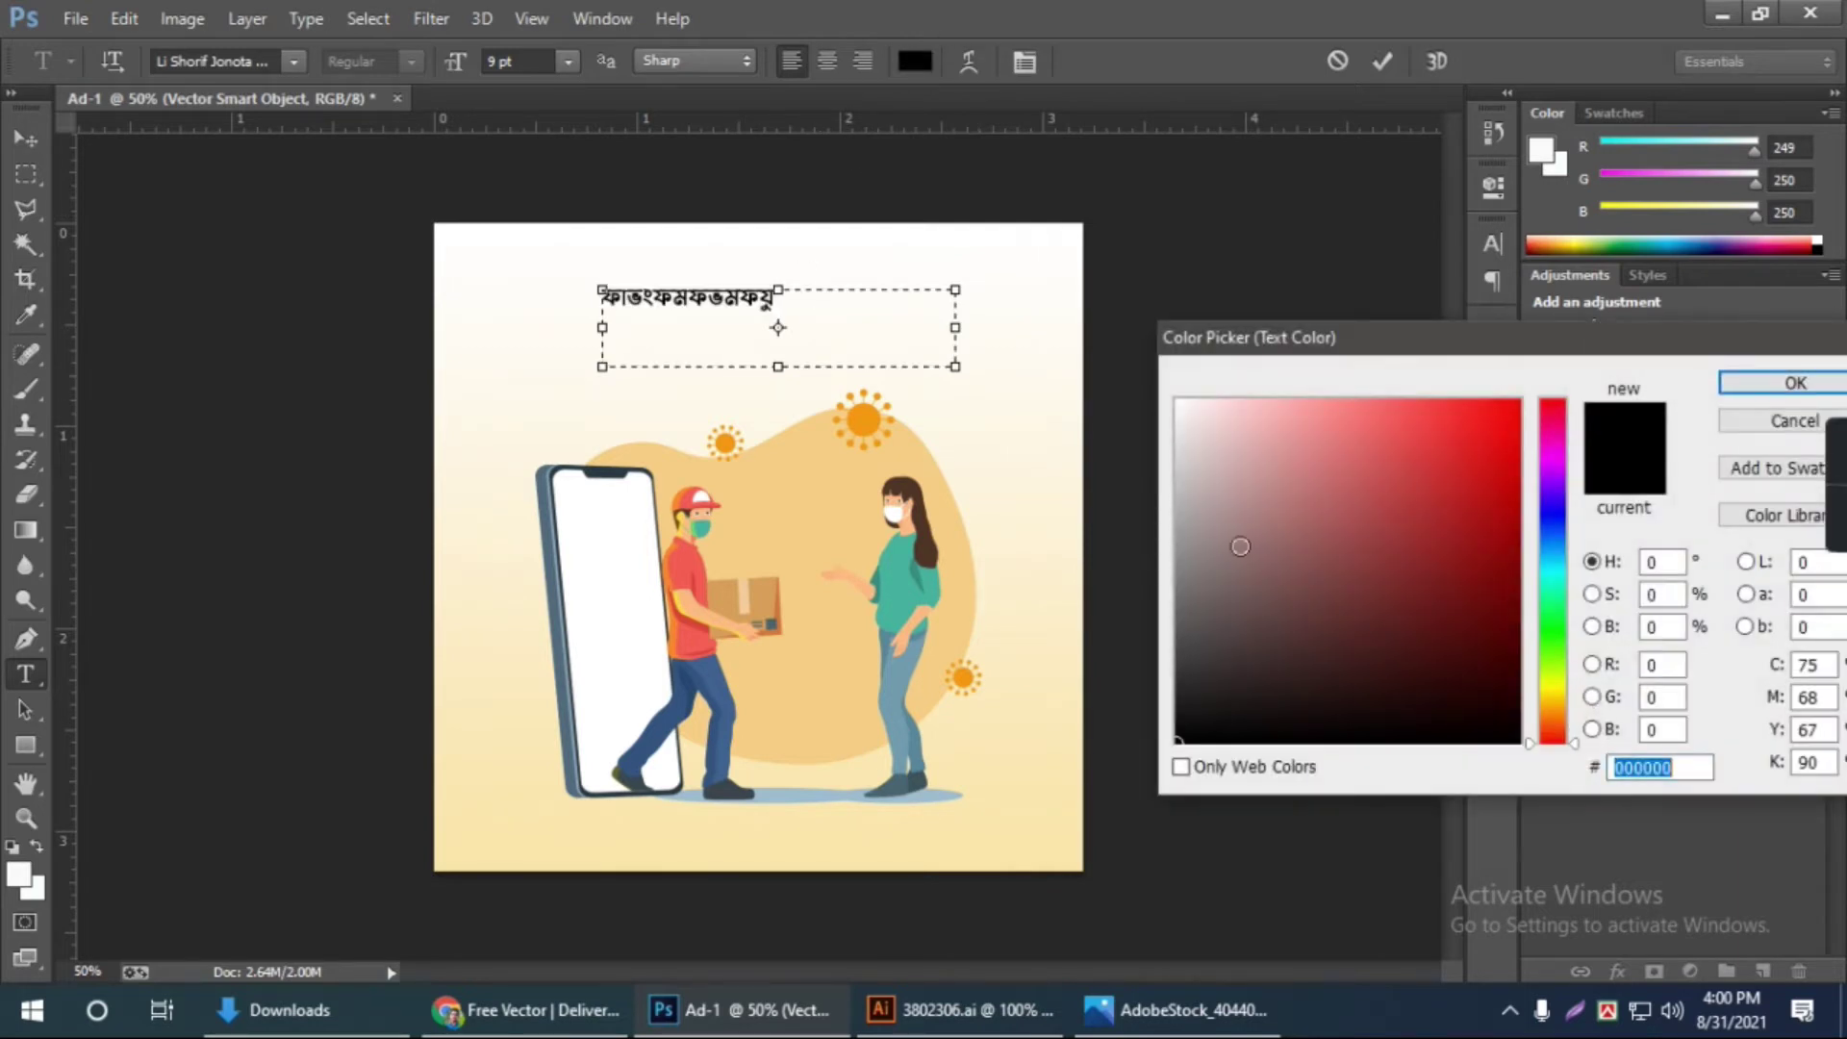
click(297, 62)
click(1791, 385)
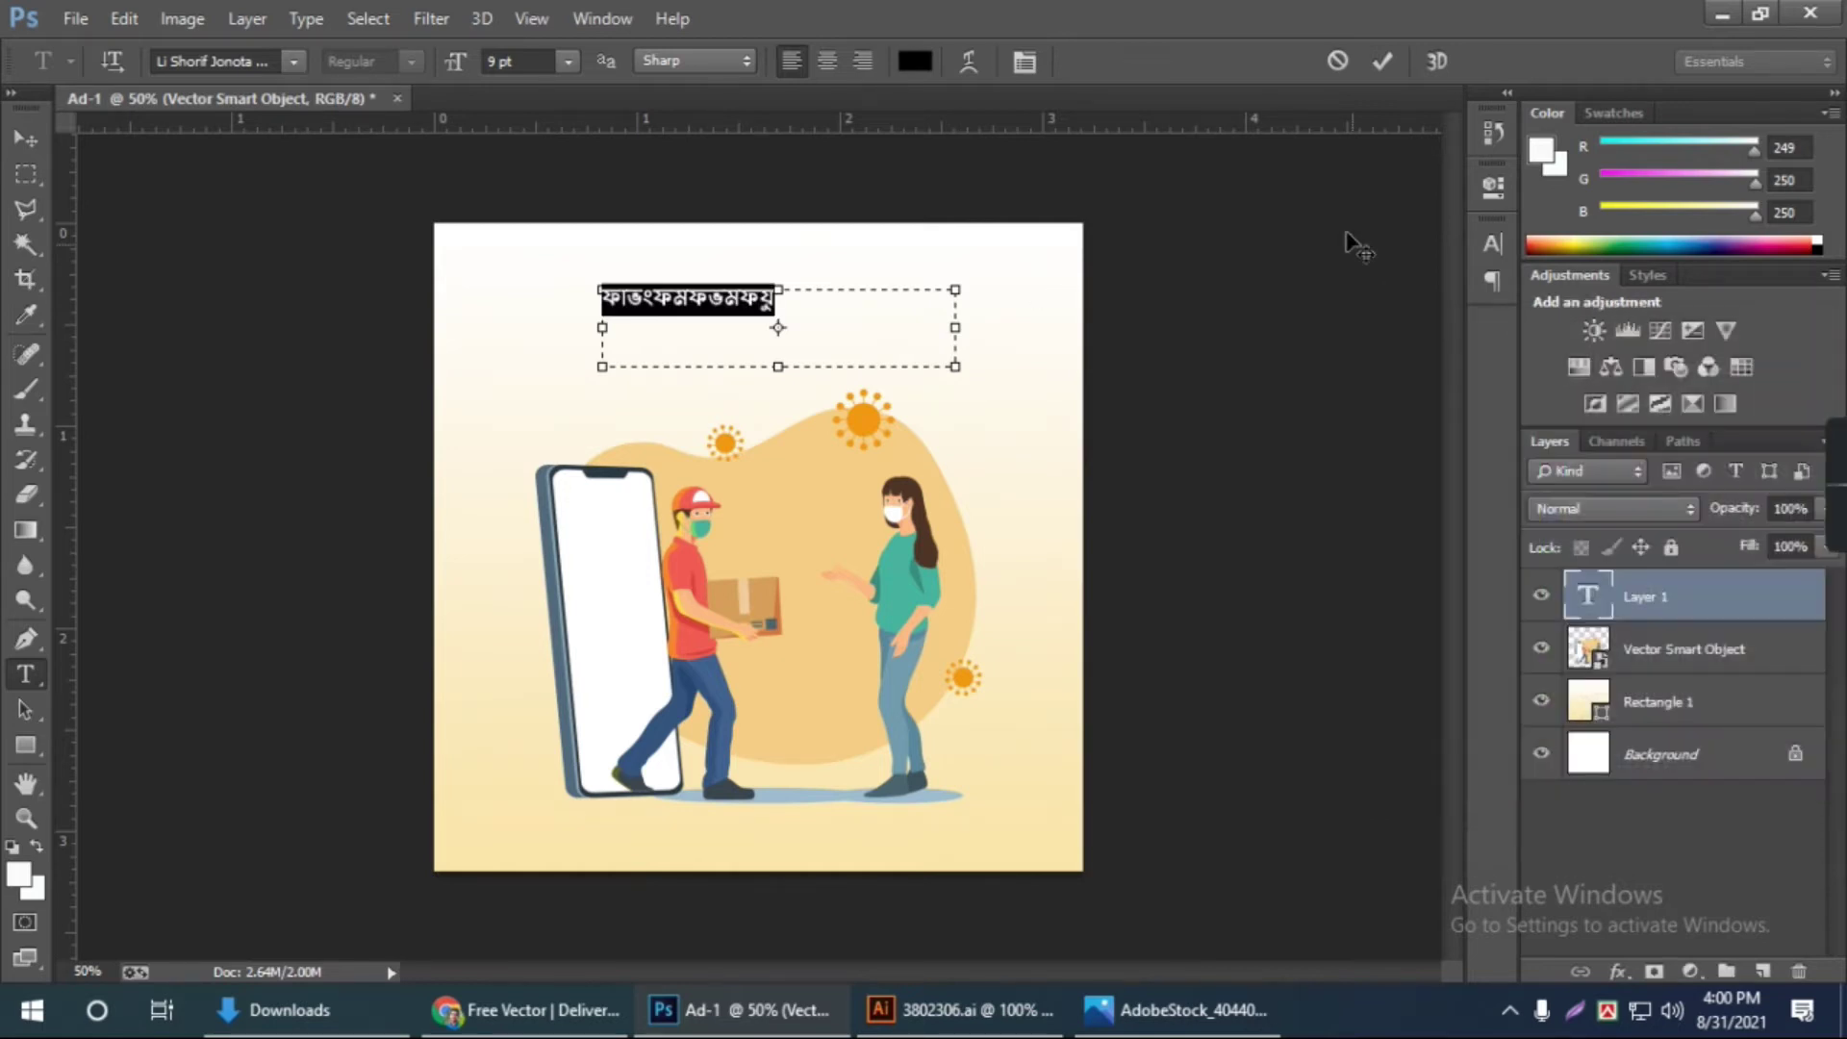
click(1381, 62)
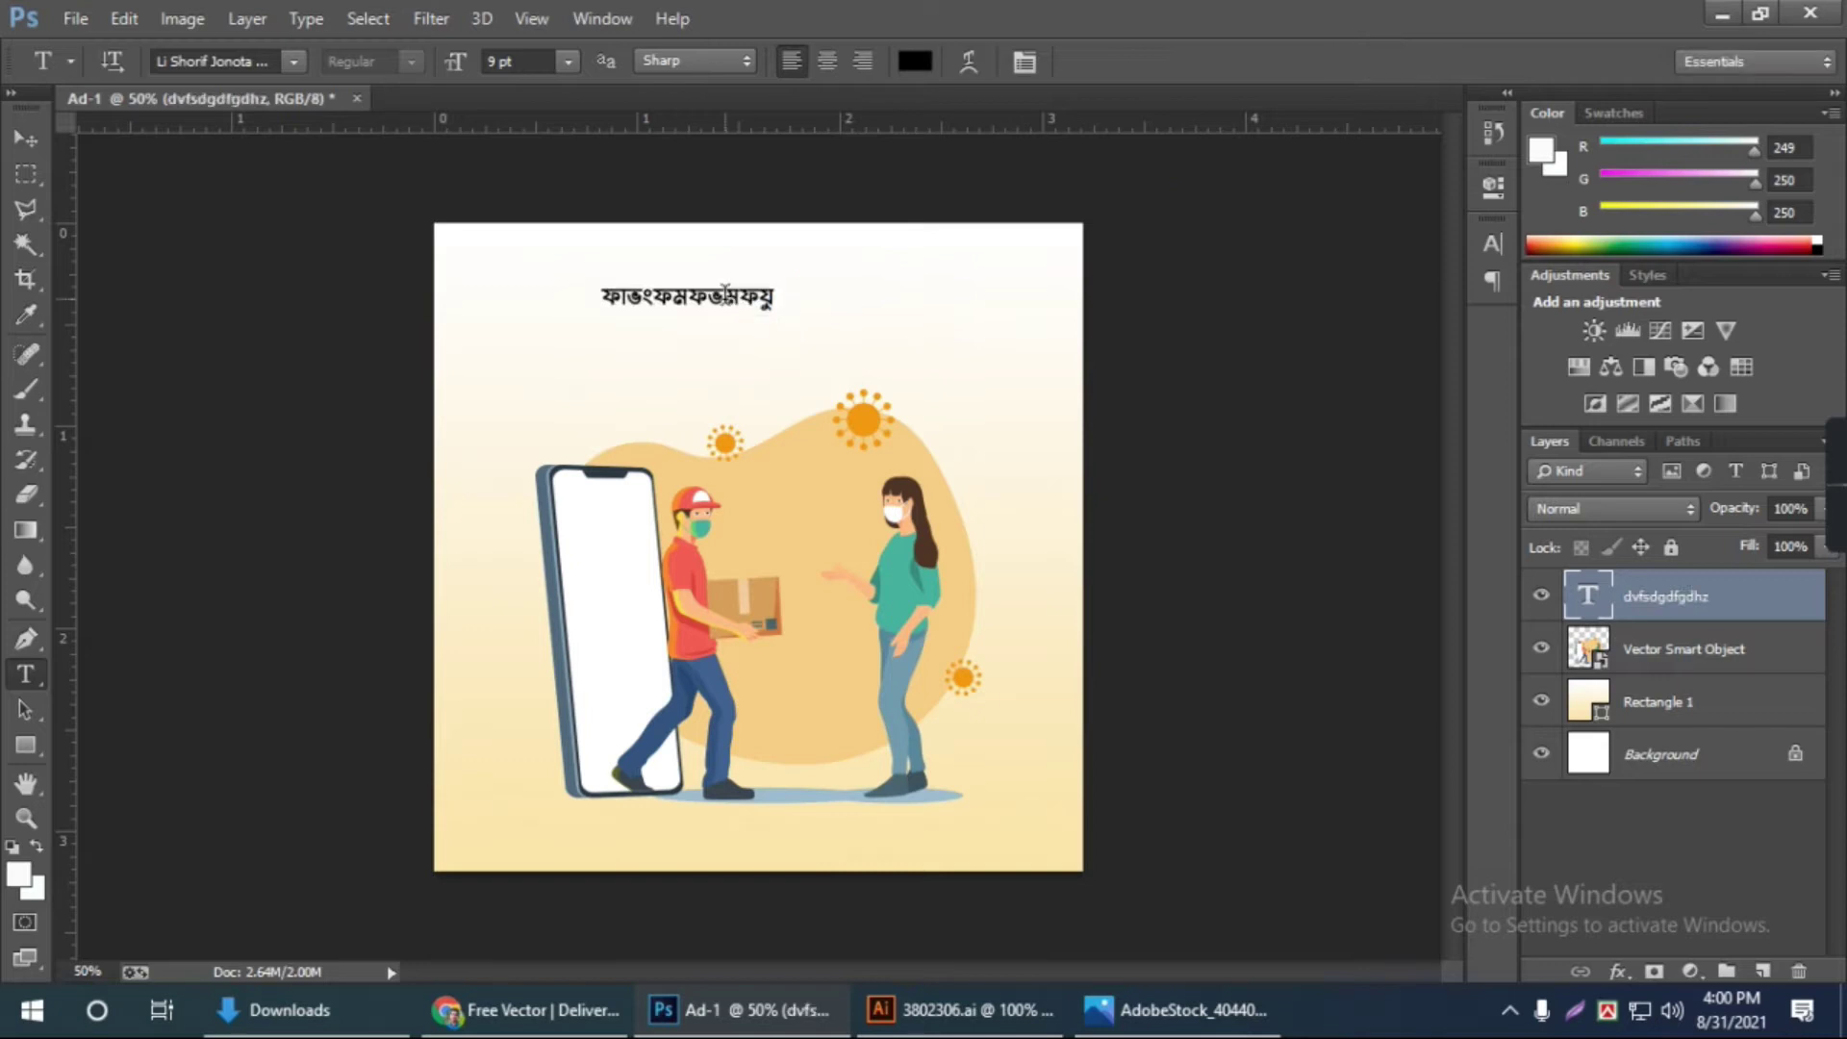
Tighten the headline's text box and duplicate the line just below it.
drag(955, 369, 781, 311)
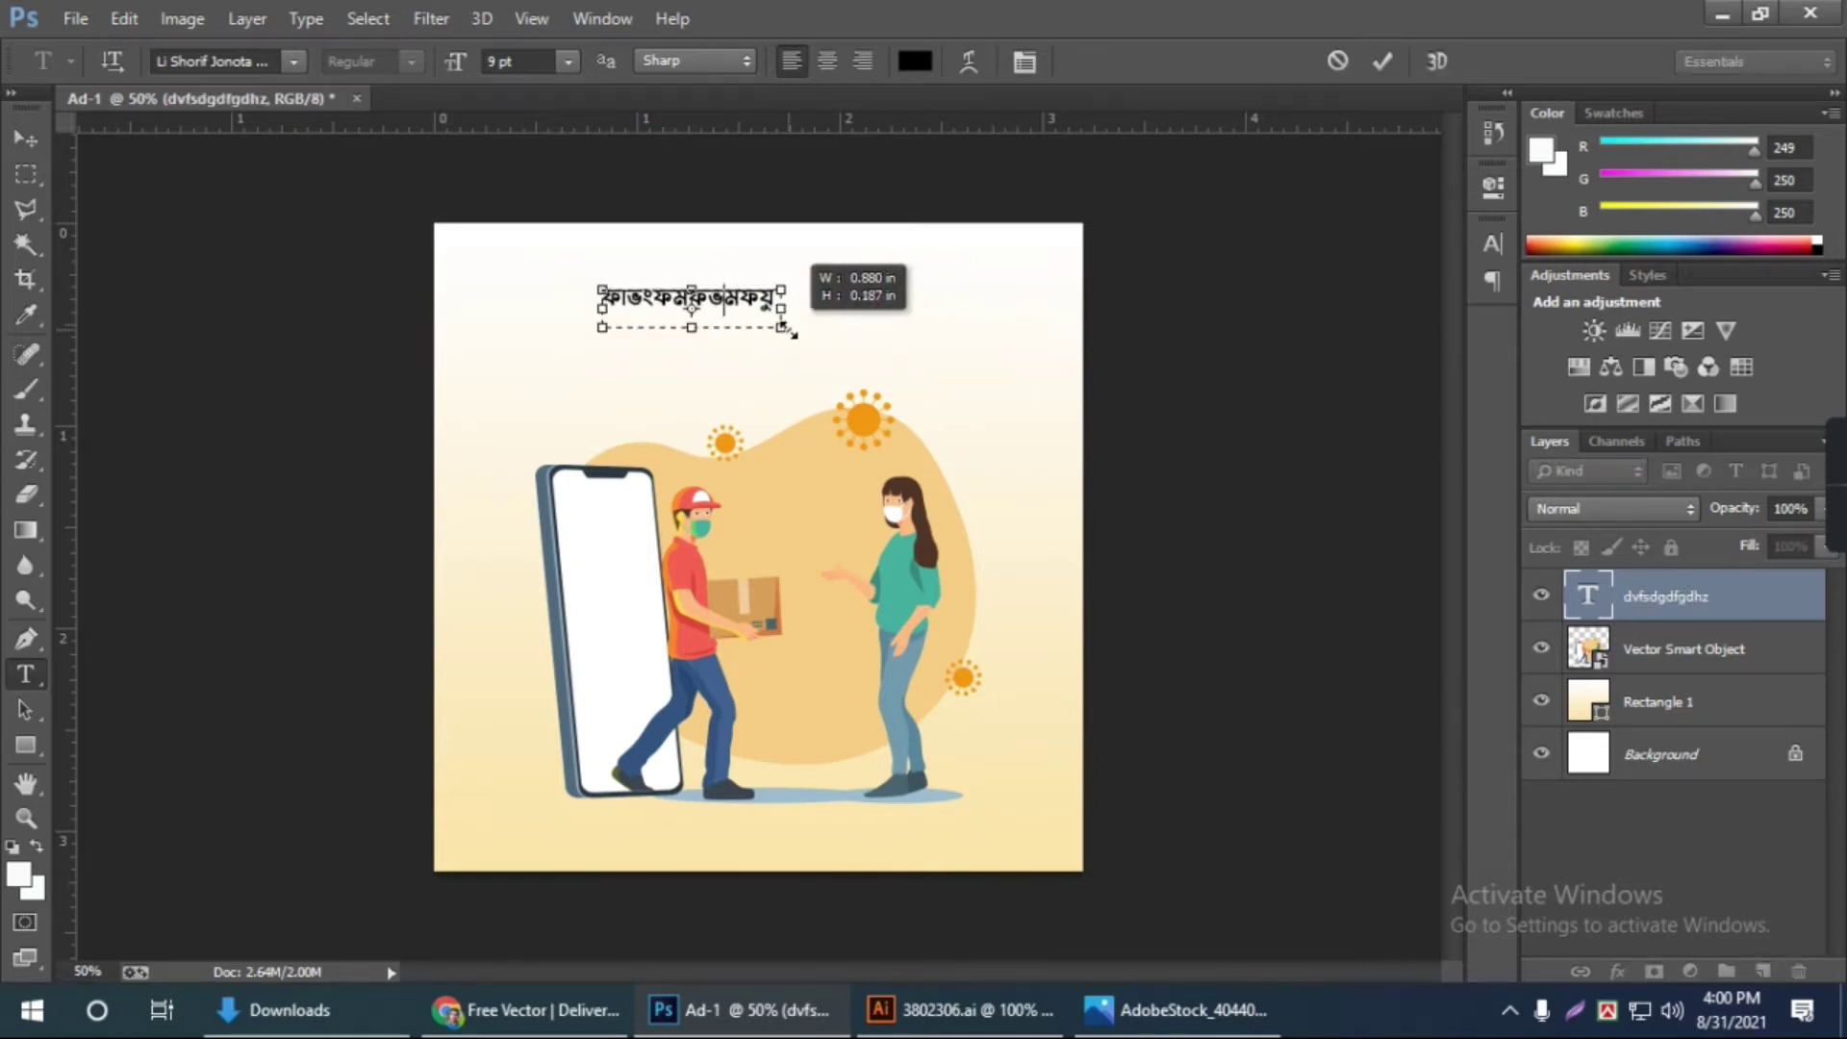
click(1344, 61)
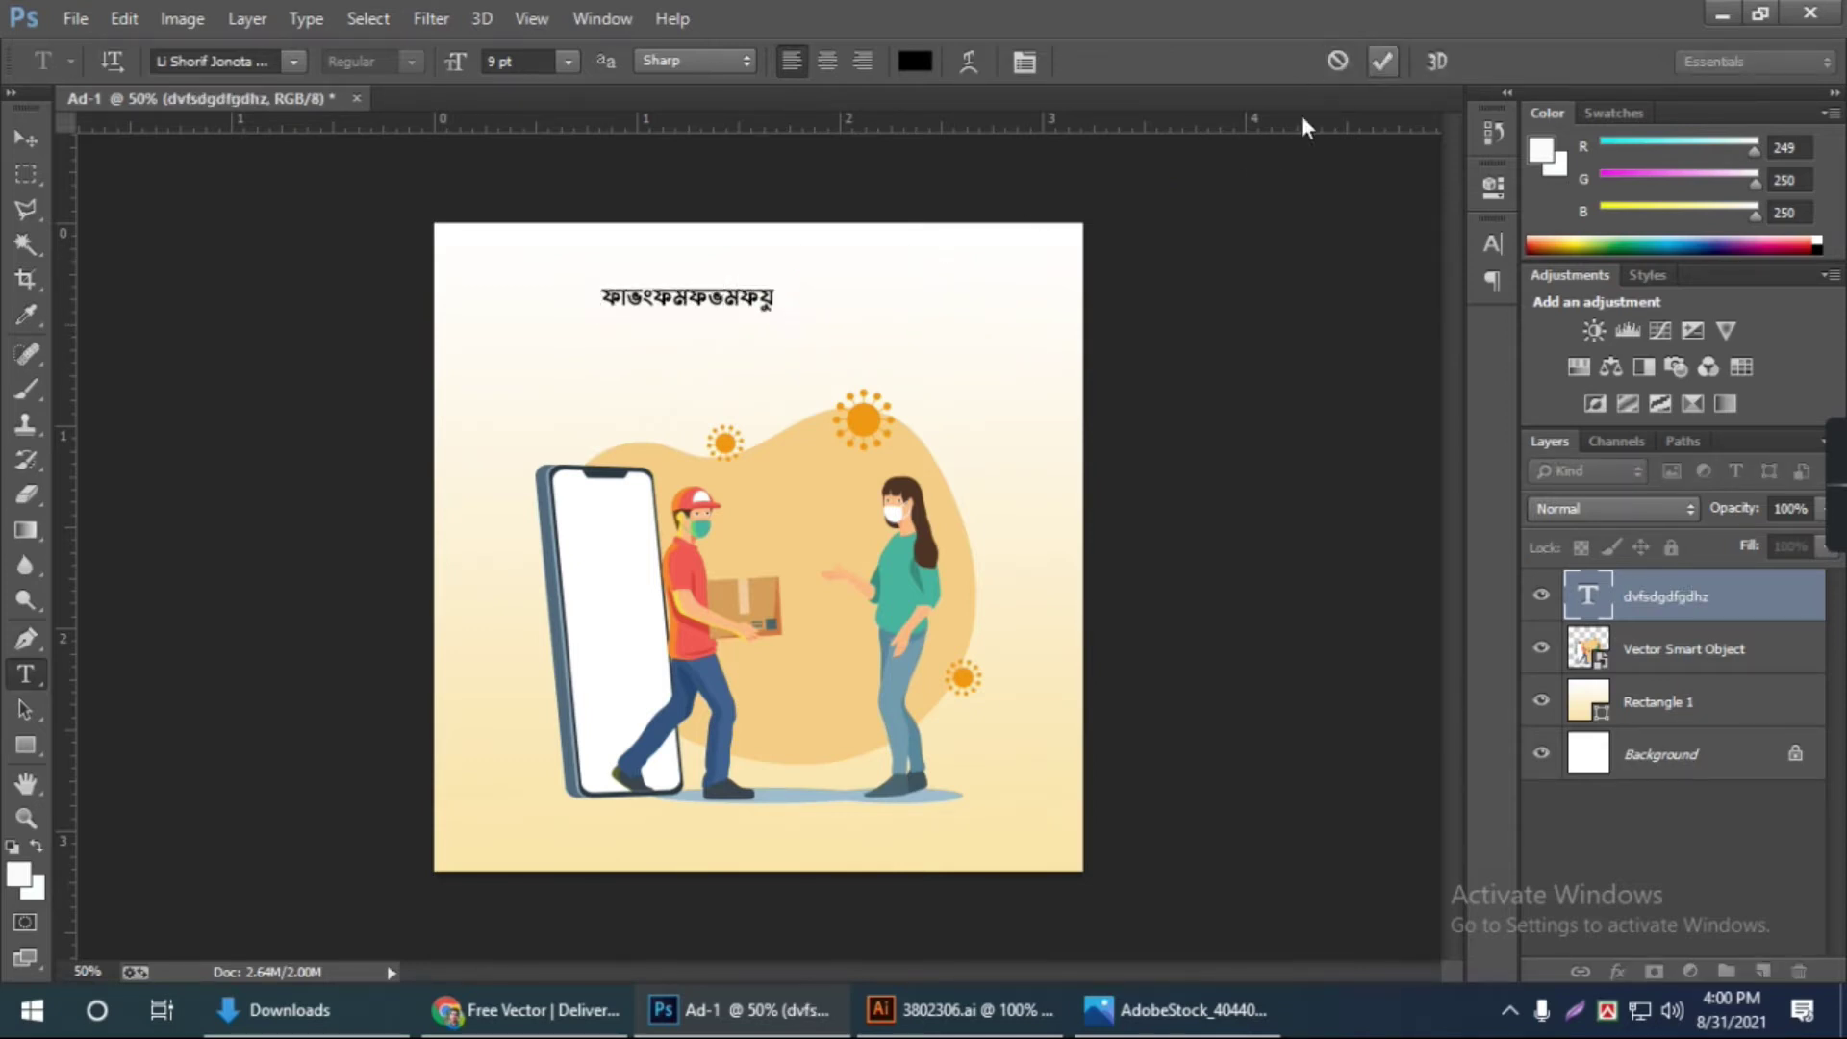
mouse_move(759, 304)
mouse_down()
mouse_move(808, 352)
mouse_move(849, 352)
mouse_up()
click(709, 293)
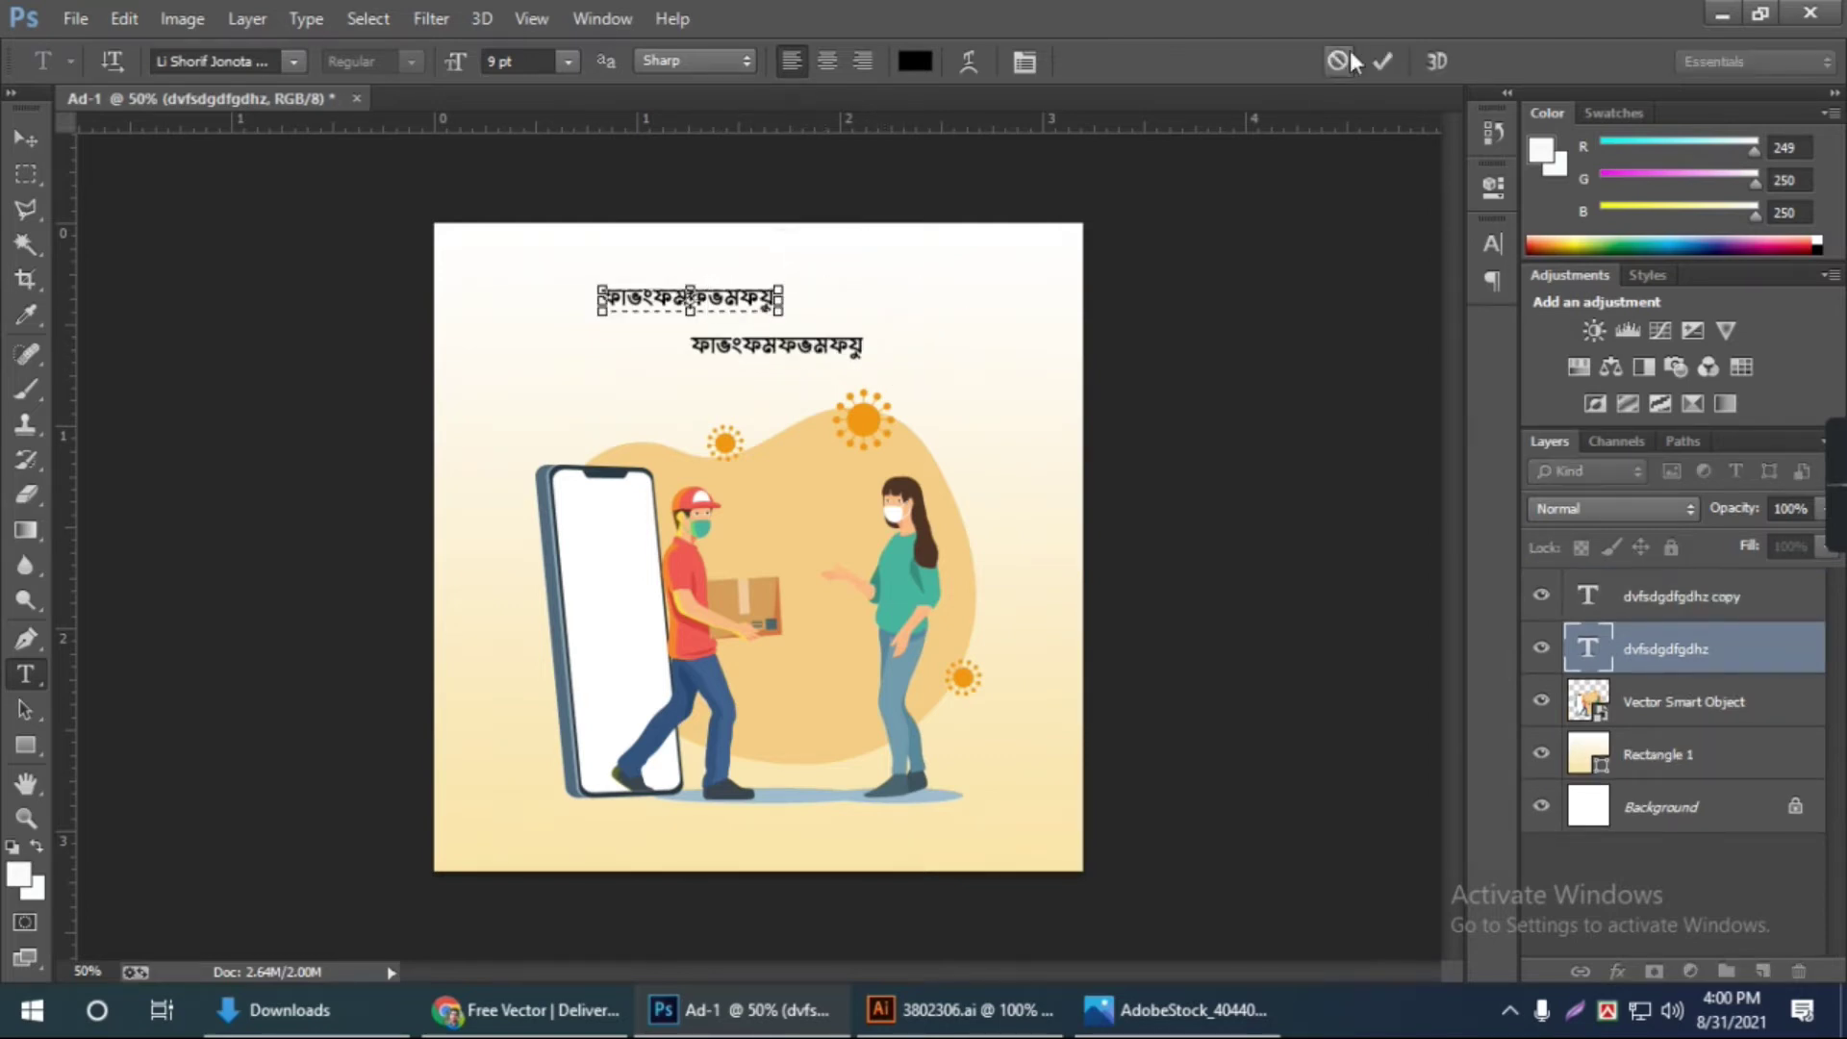
click(1375, 63)
Enlarge the headline, then shift and enlarge the subheadline beneath it.
key(ctrl+t)
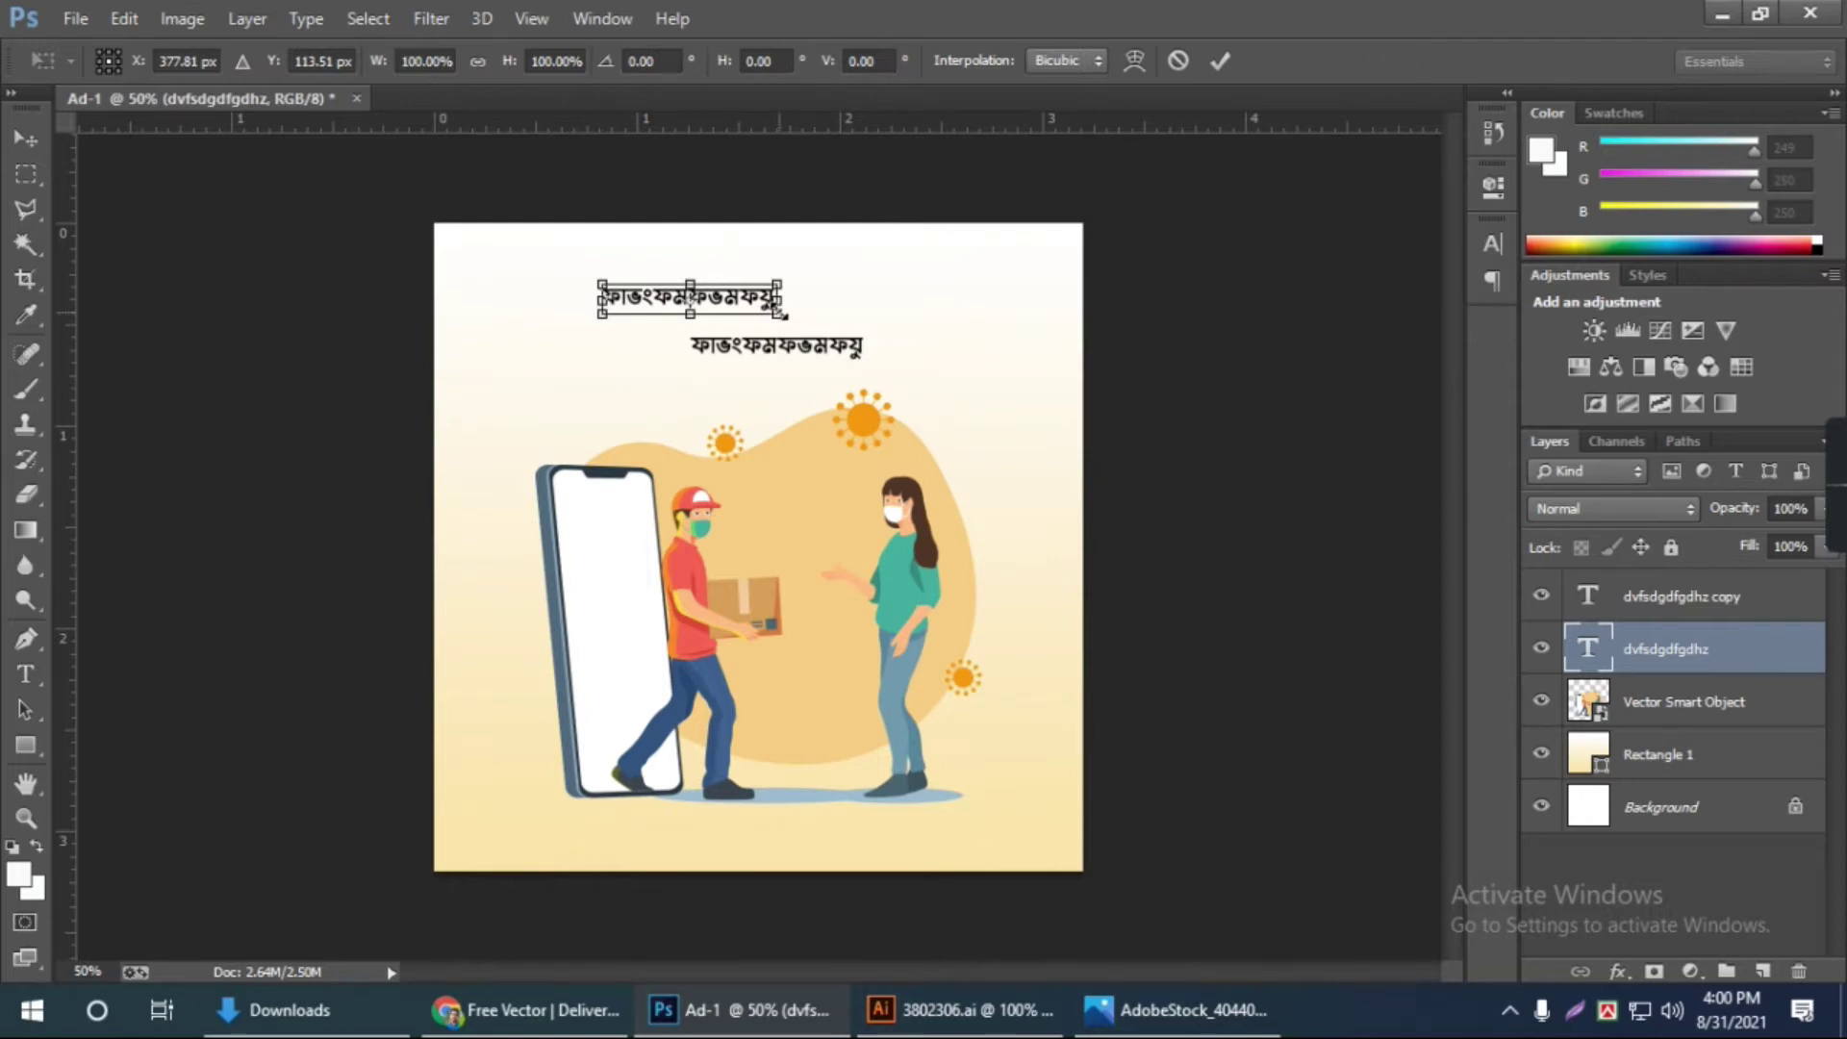
drag(781, 311, 923, 319)
key(Return)
double_click(779, 346)
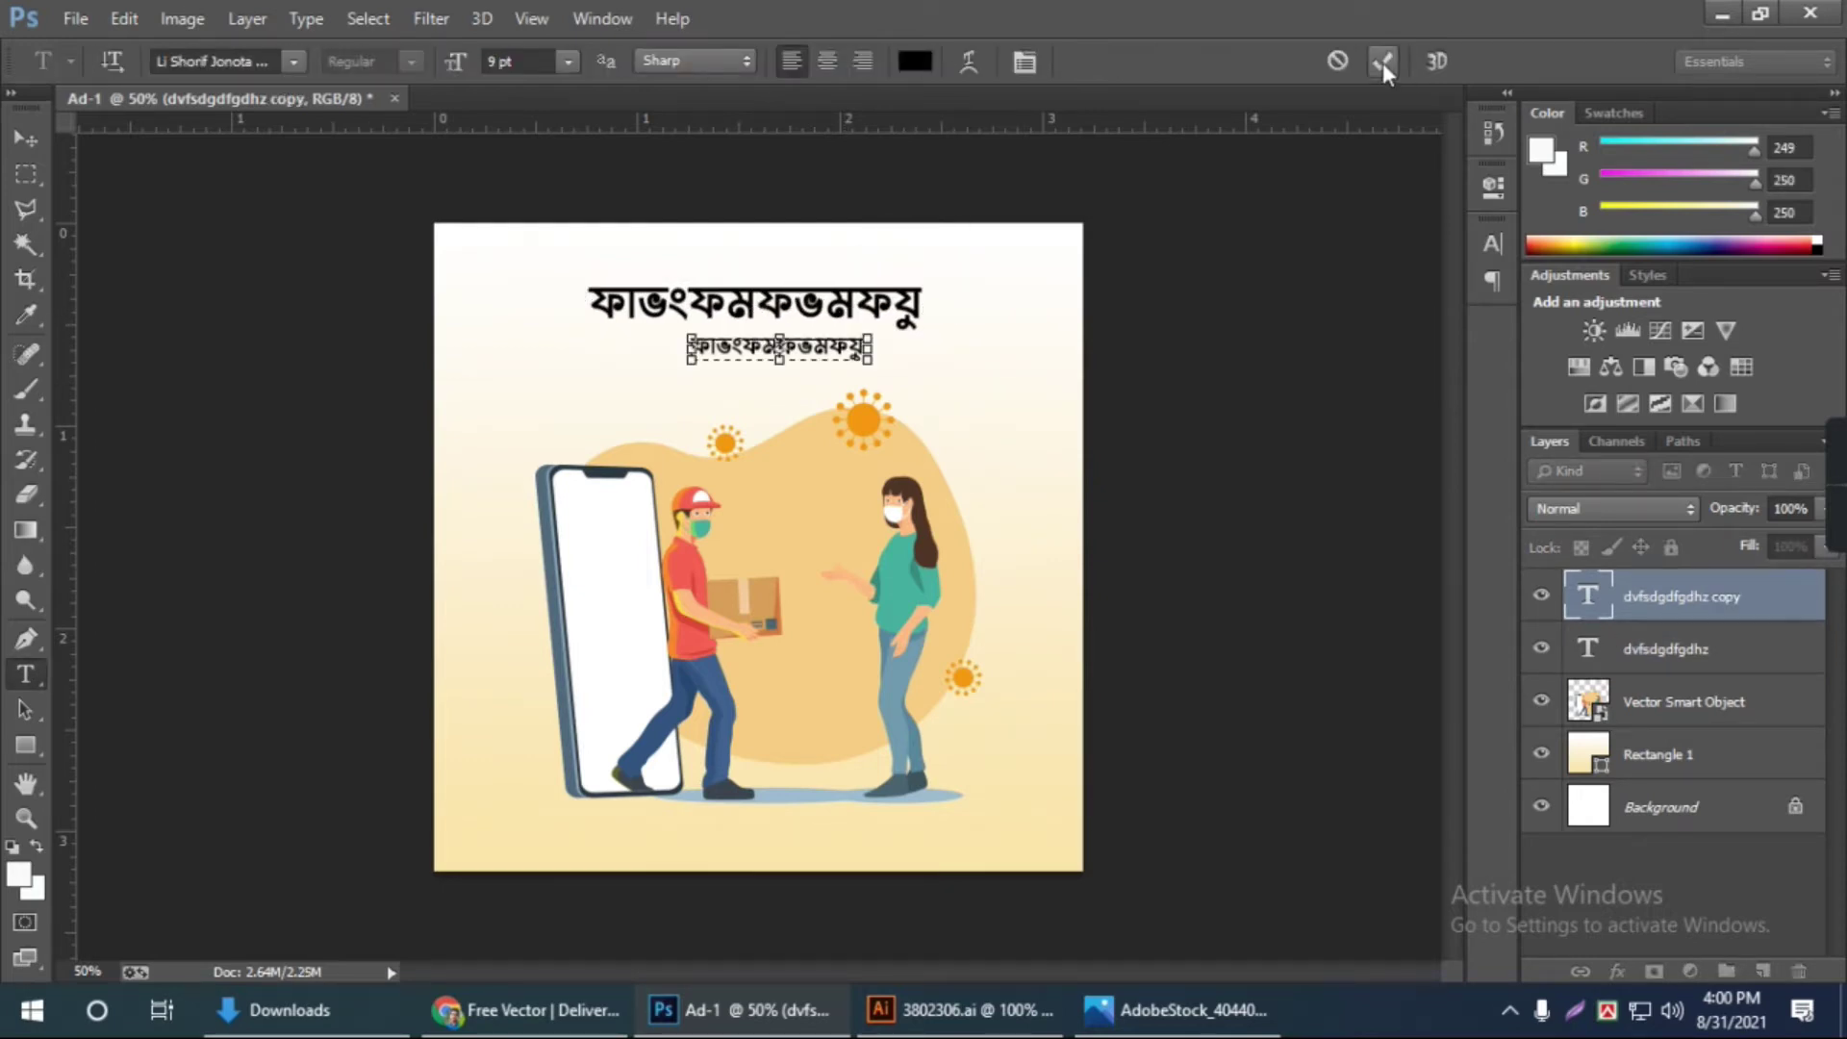
click(1383, 63)
drag(792, 354, 777, 356)
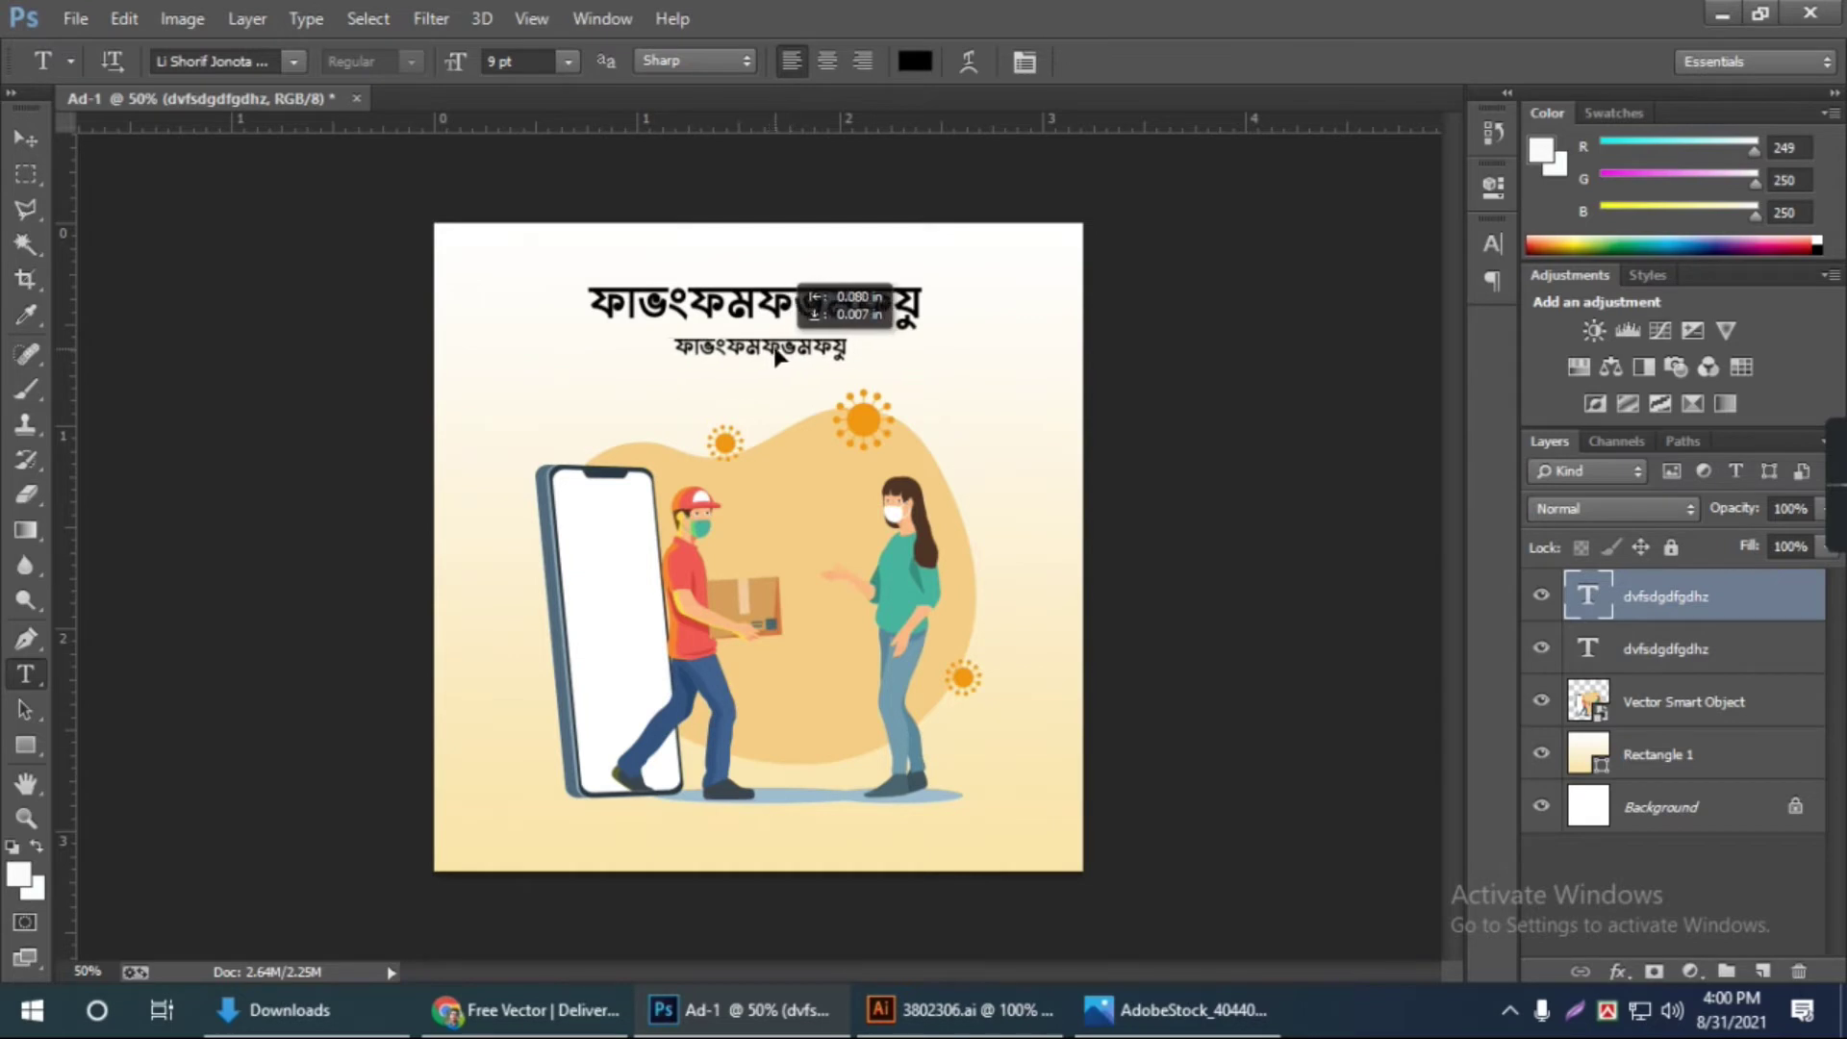
key(ctrl+t)
drag(847, 371, 875, 377)
key(Return)
Nudge the subheadline and headline slightly down into their final positions.
key(t)
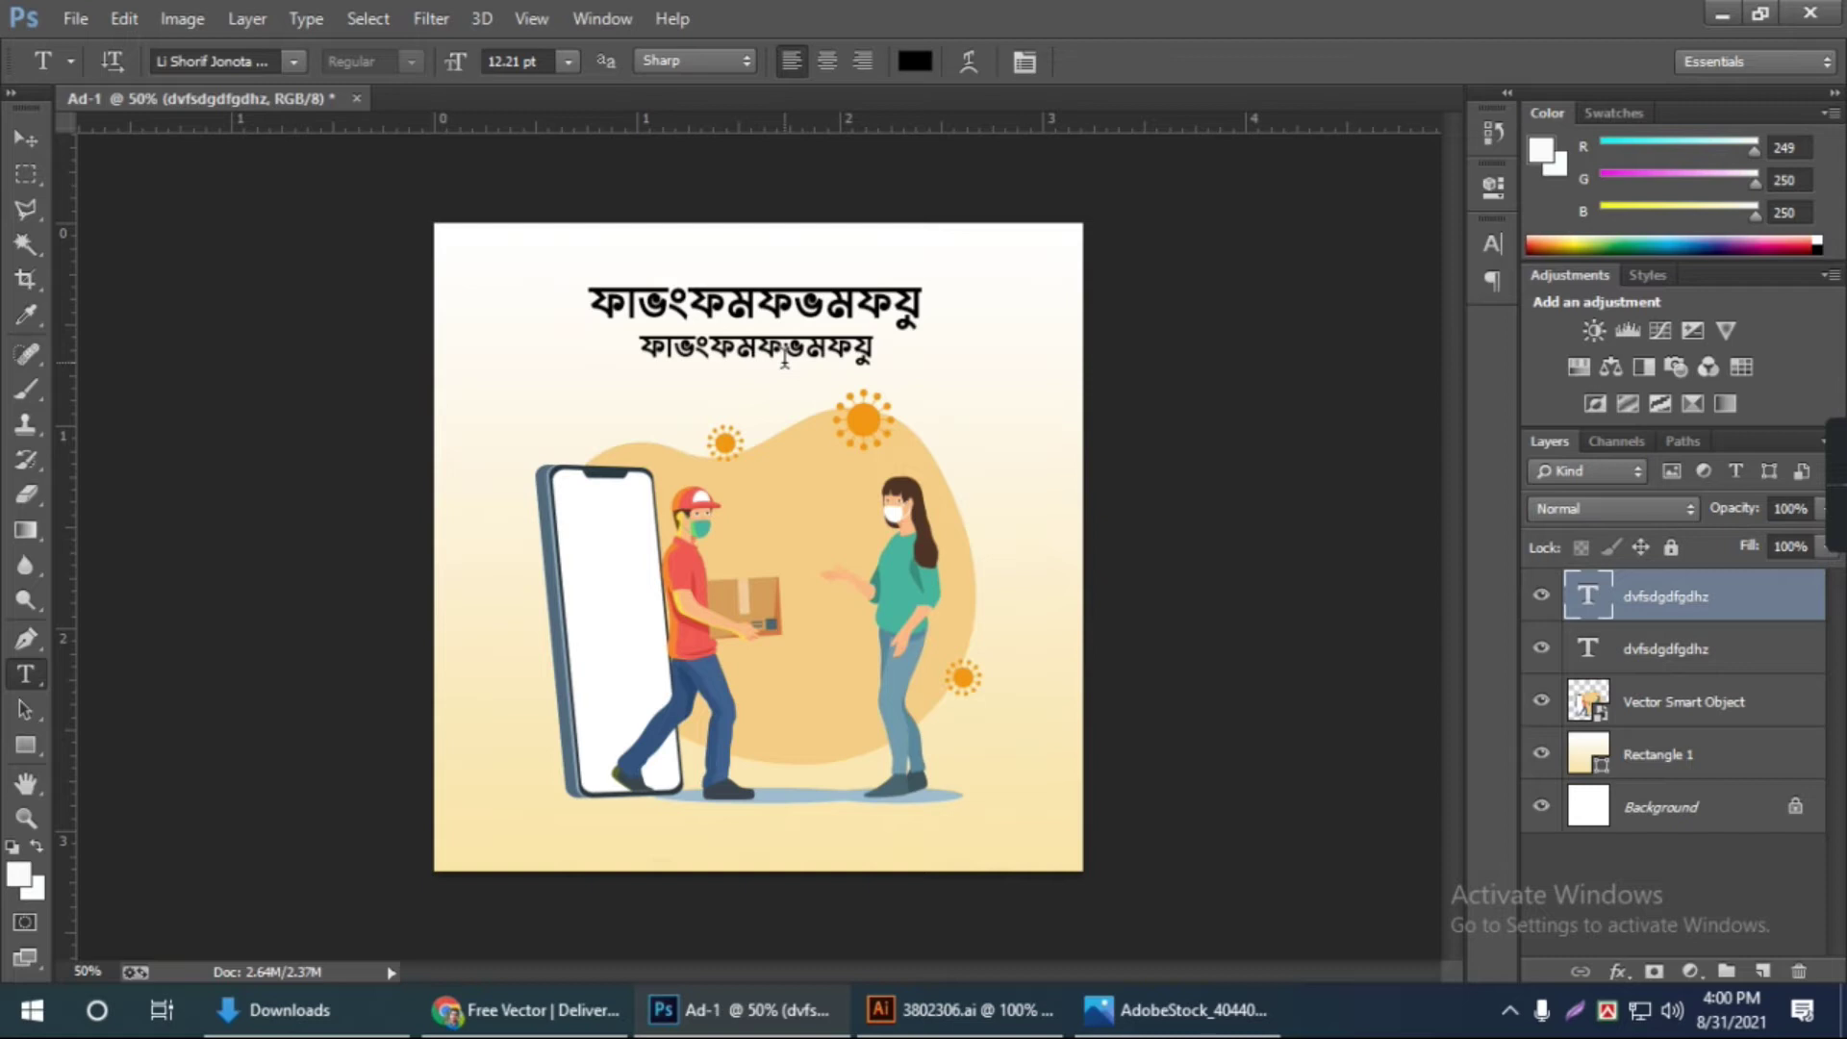
click(785, 358)
key(ctrl+Return)
drag(829, 351, 830, 361)
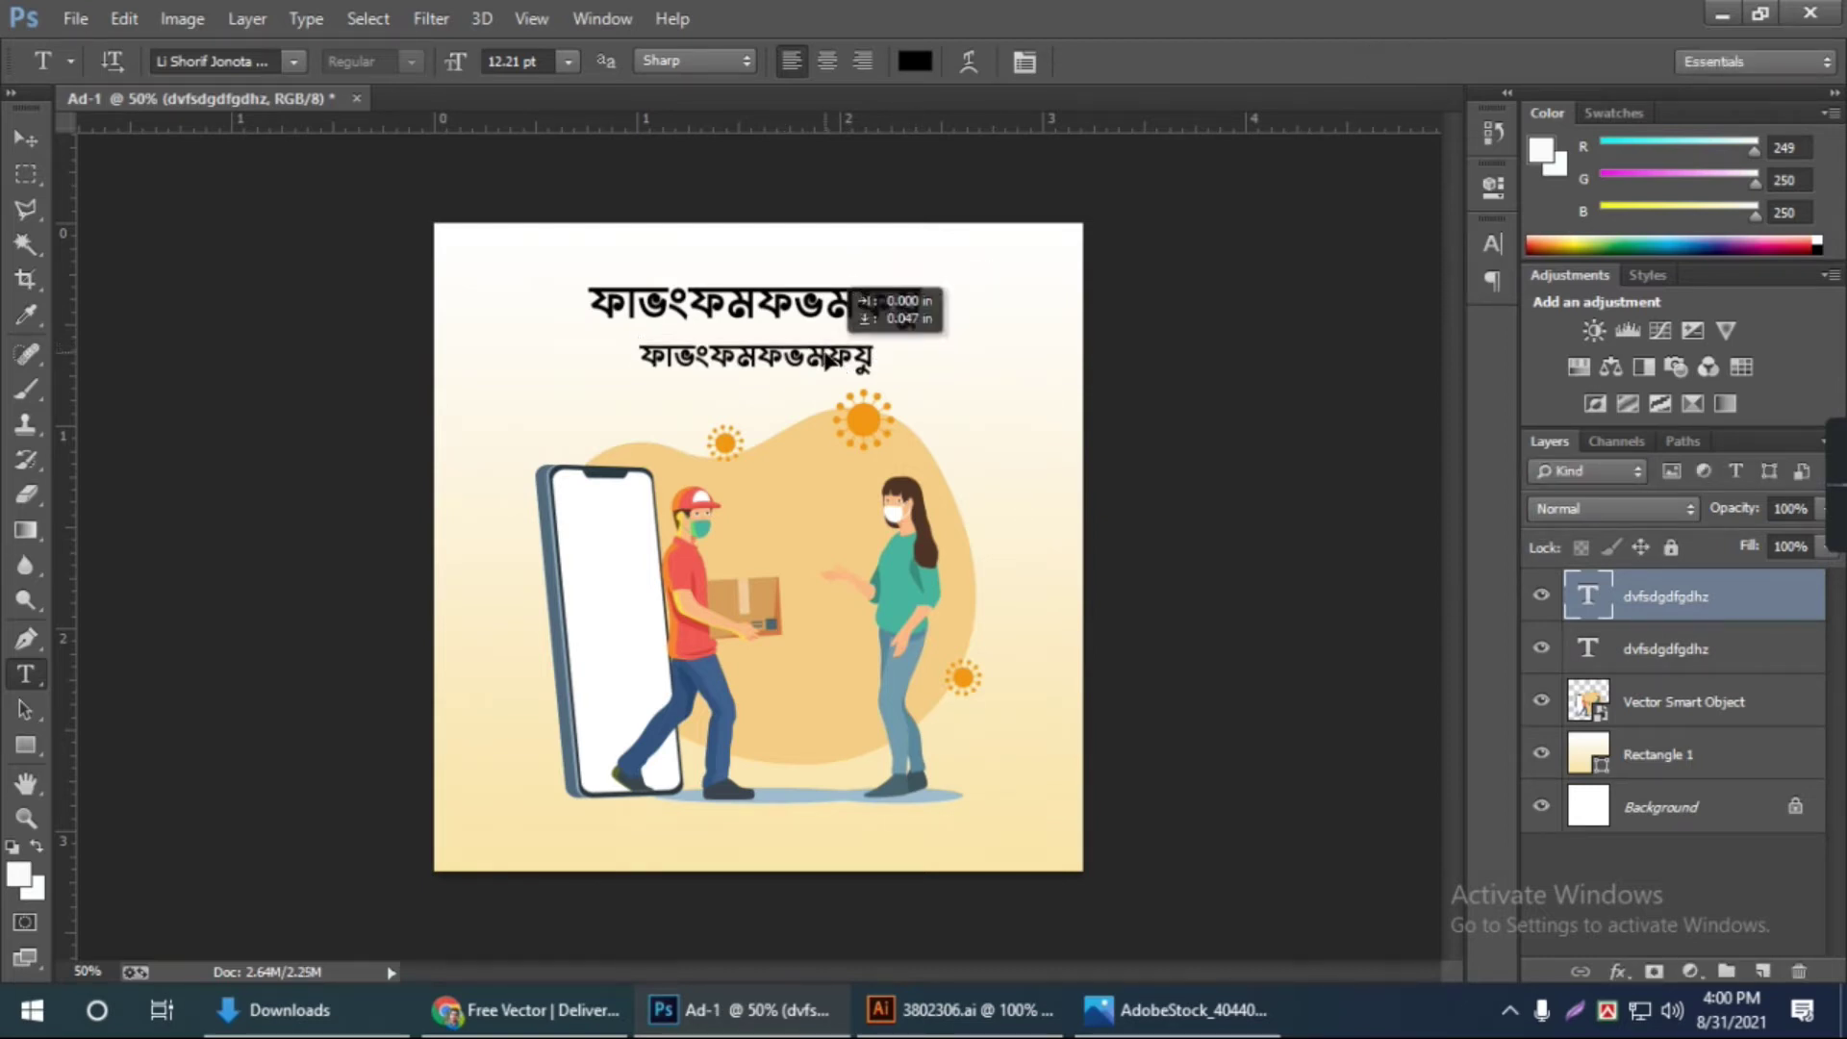
click(851, 306)
click(1383, 61)
drag(918, 301, 924, 308)
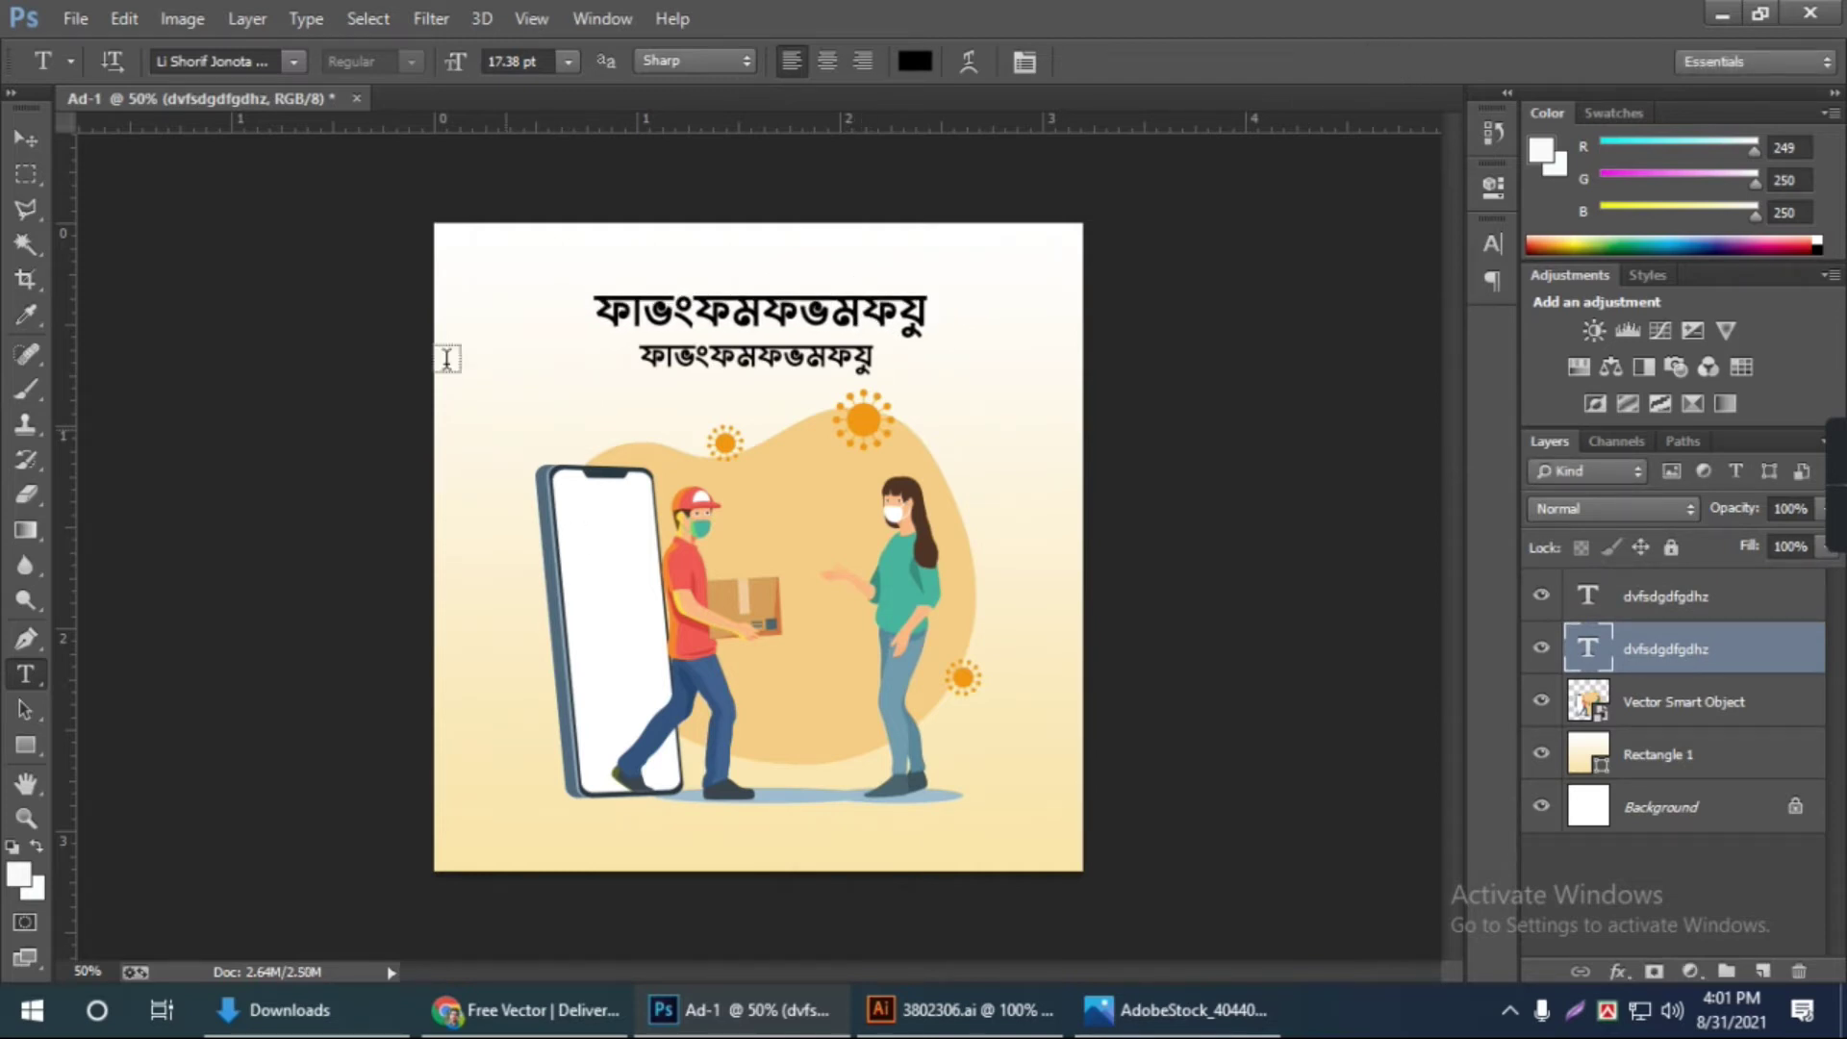
Open the phone screenshot image file.
click(75, 18)
click(100, 75)
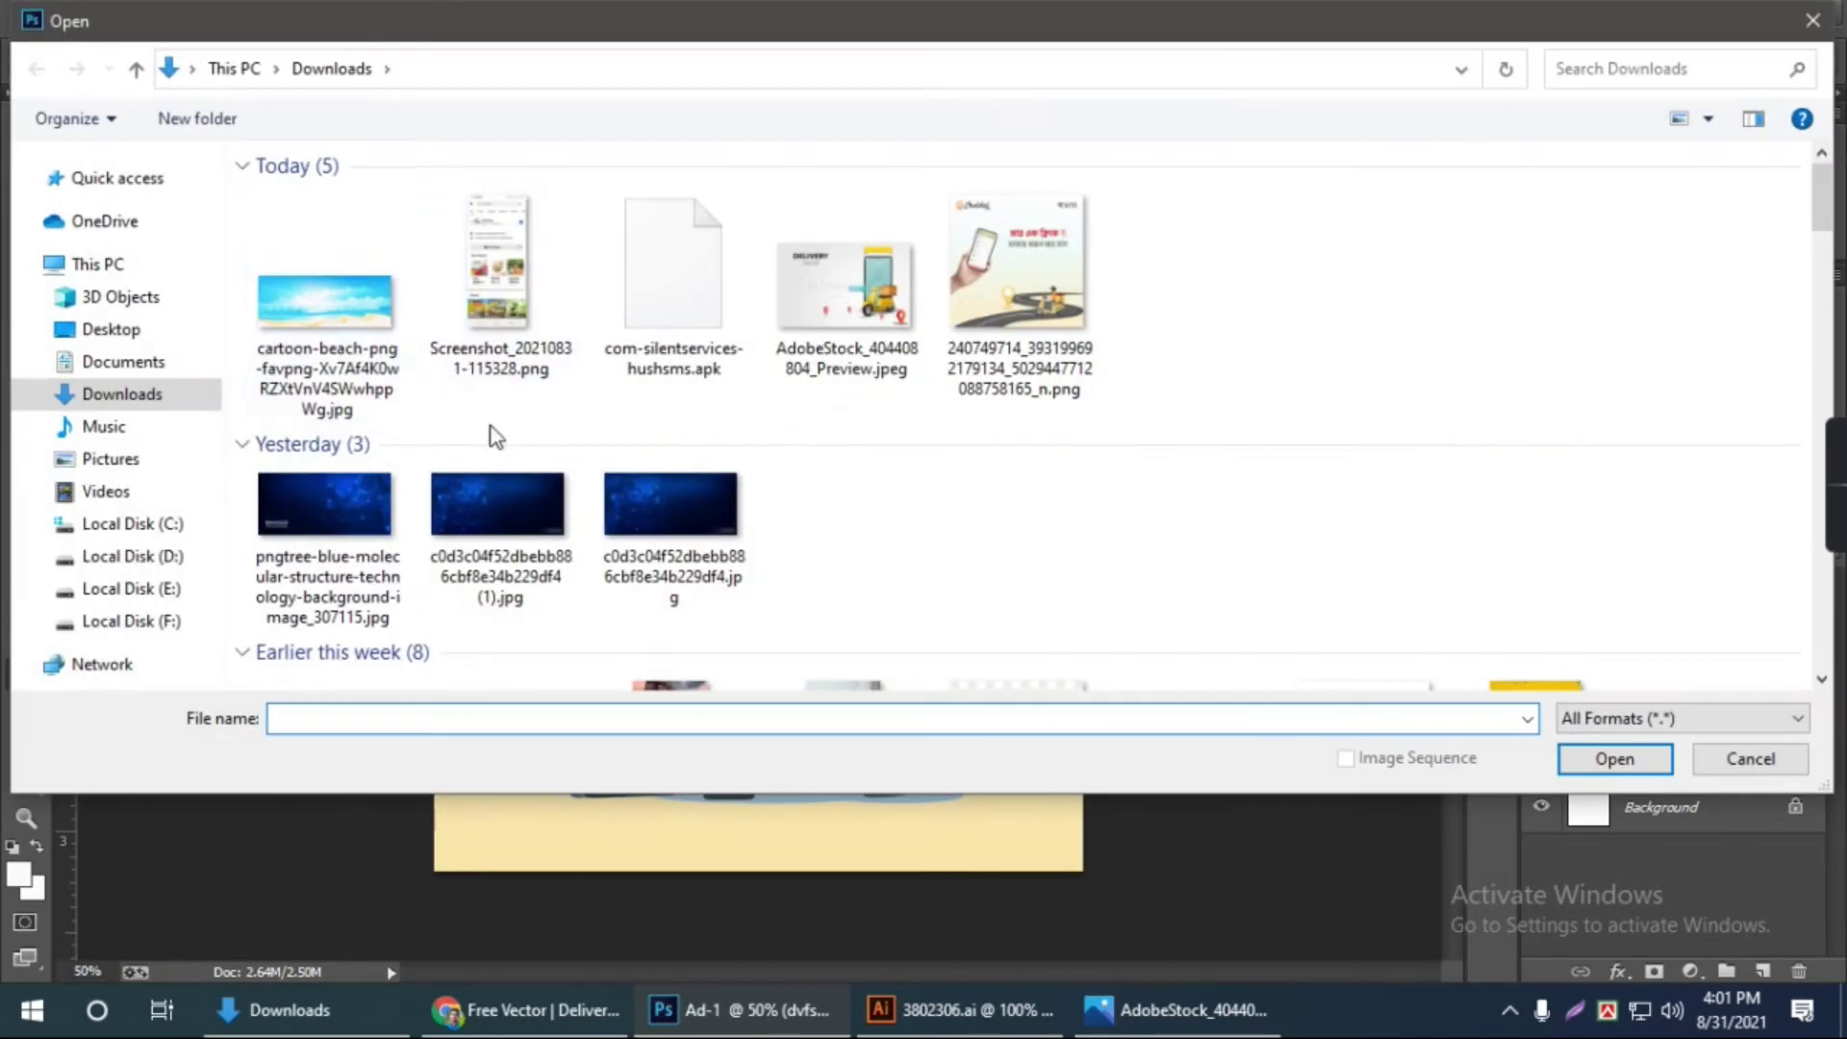
click(481, 309)
Select the shop page content in the screenshot and bring it into Ad-1 as a layer.
click(1614, 758)
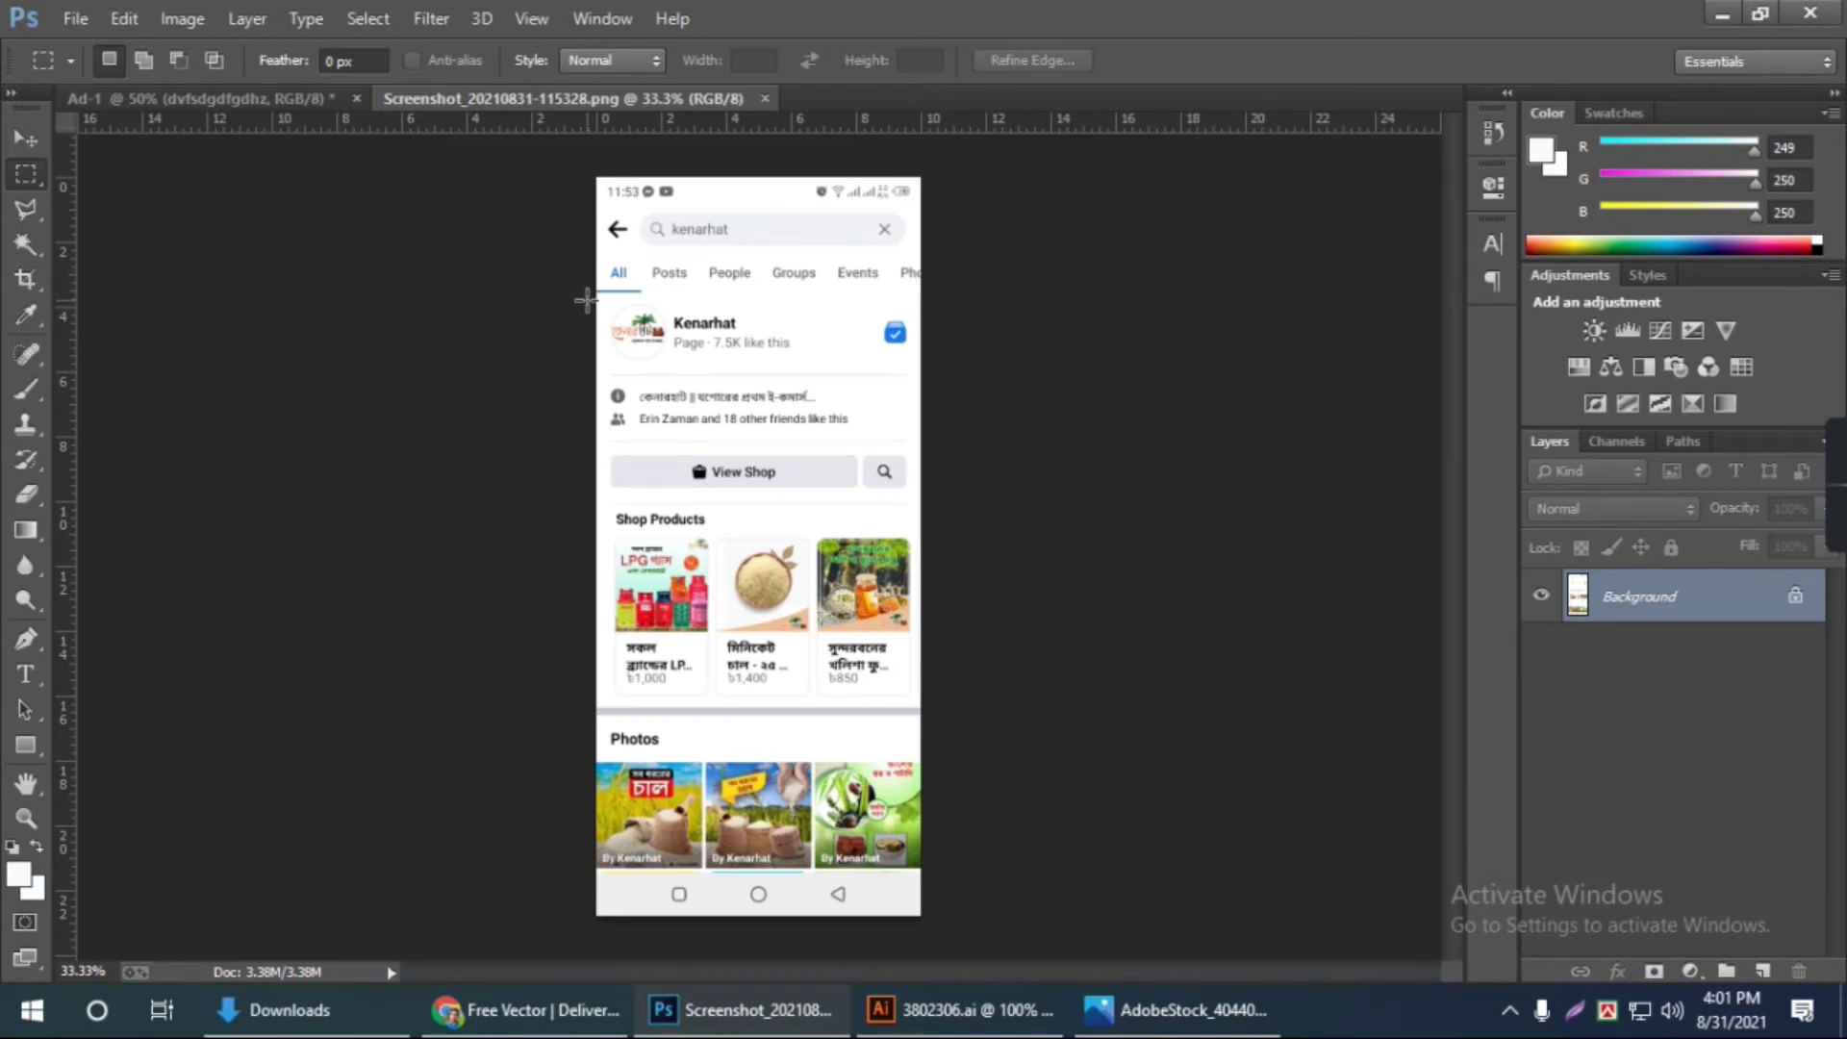
drag(586, 300, 995, 882)
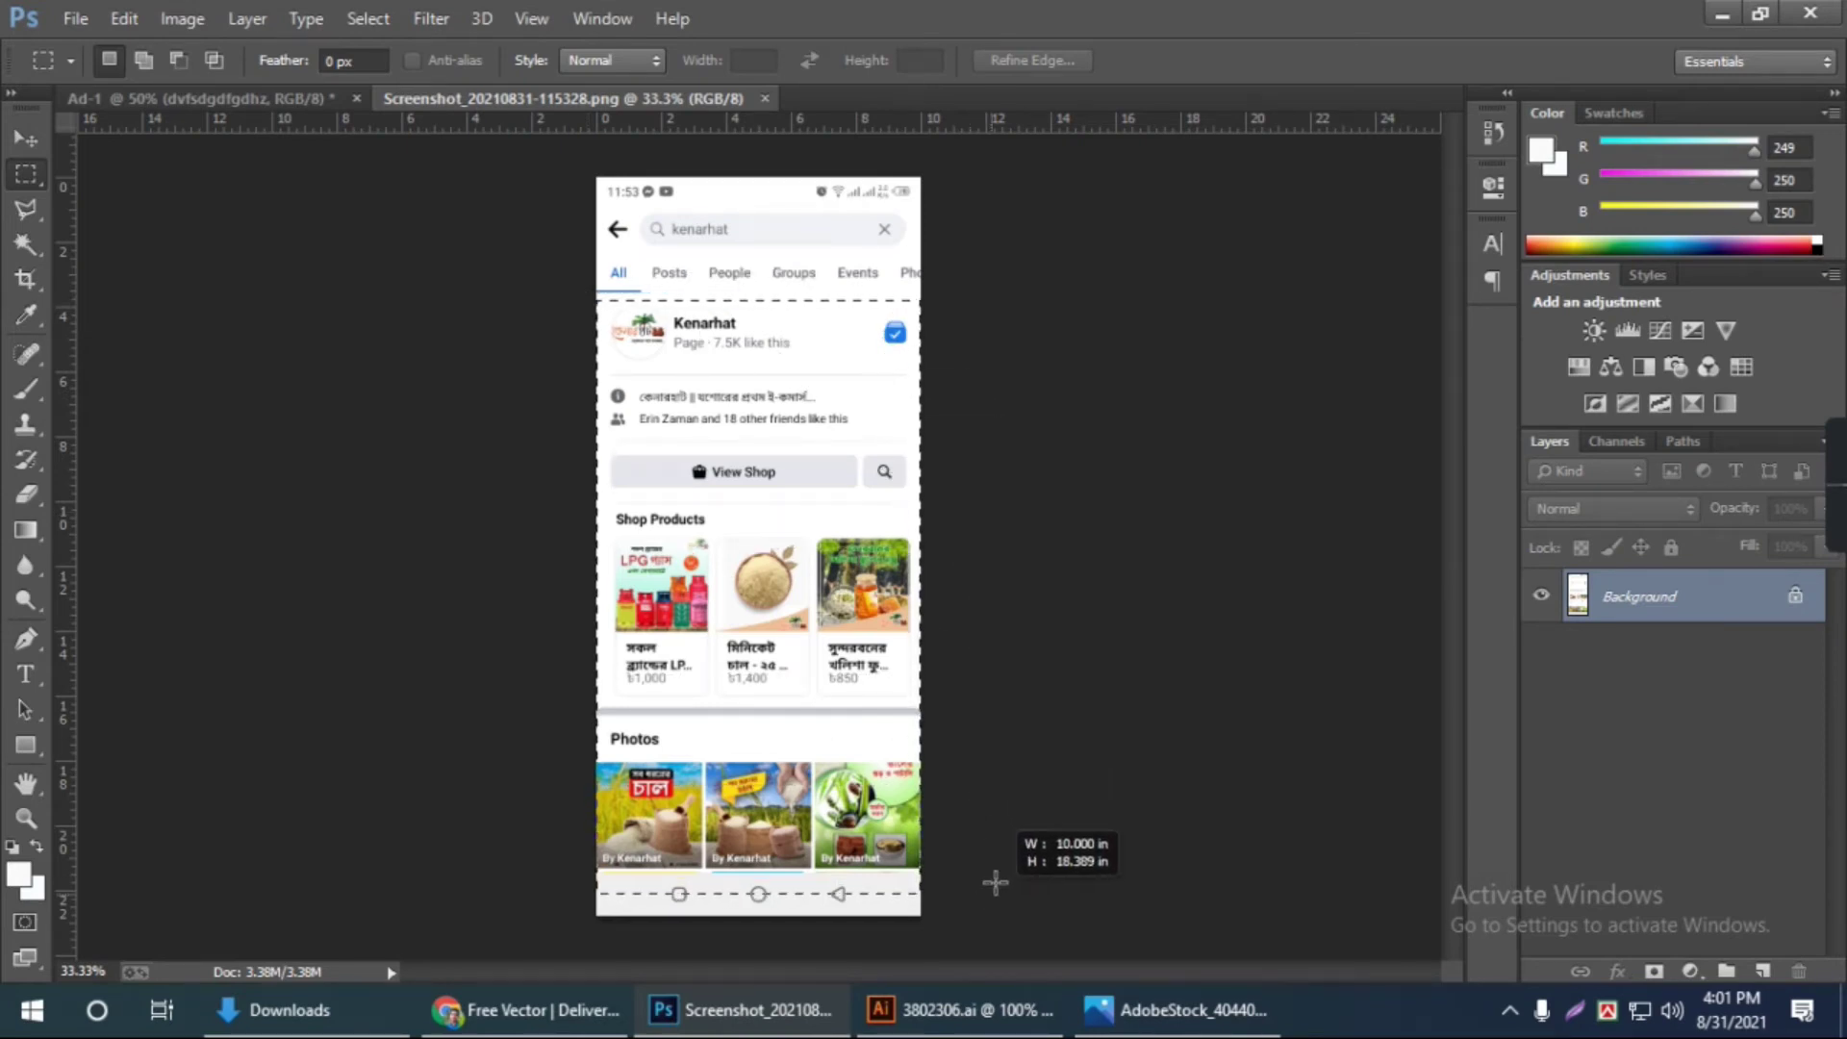
drag(799, 426, 808, 438)
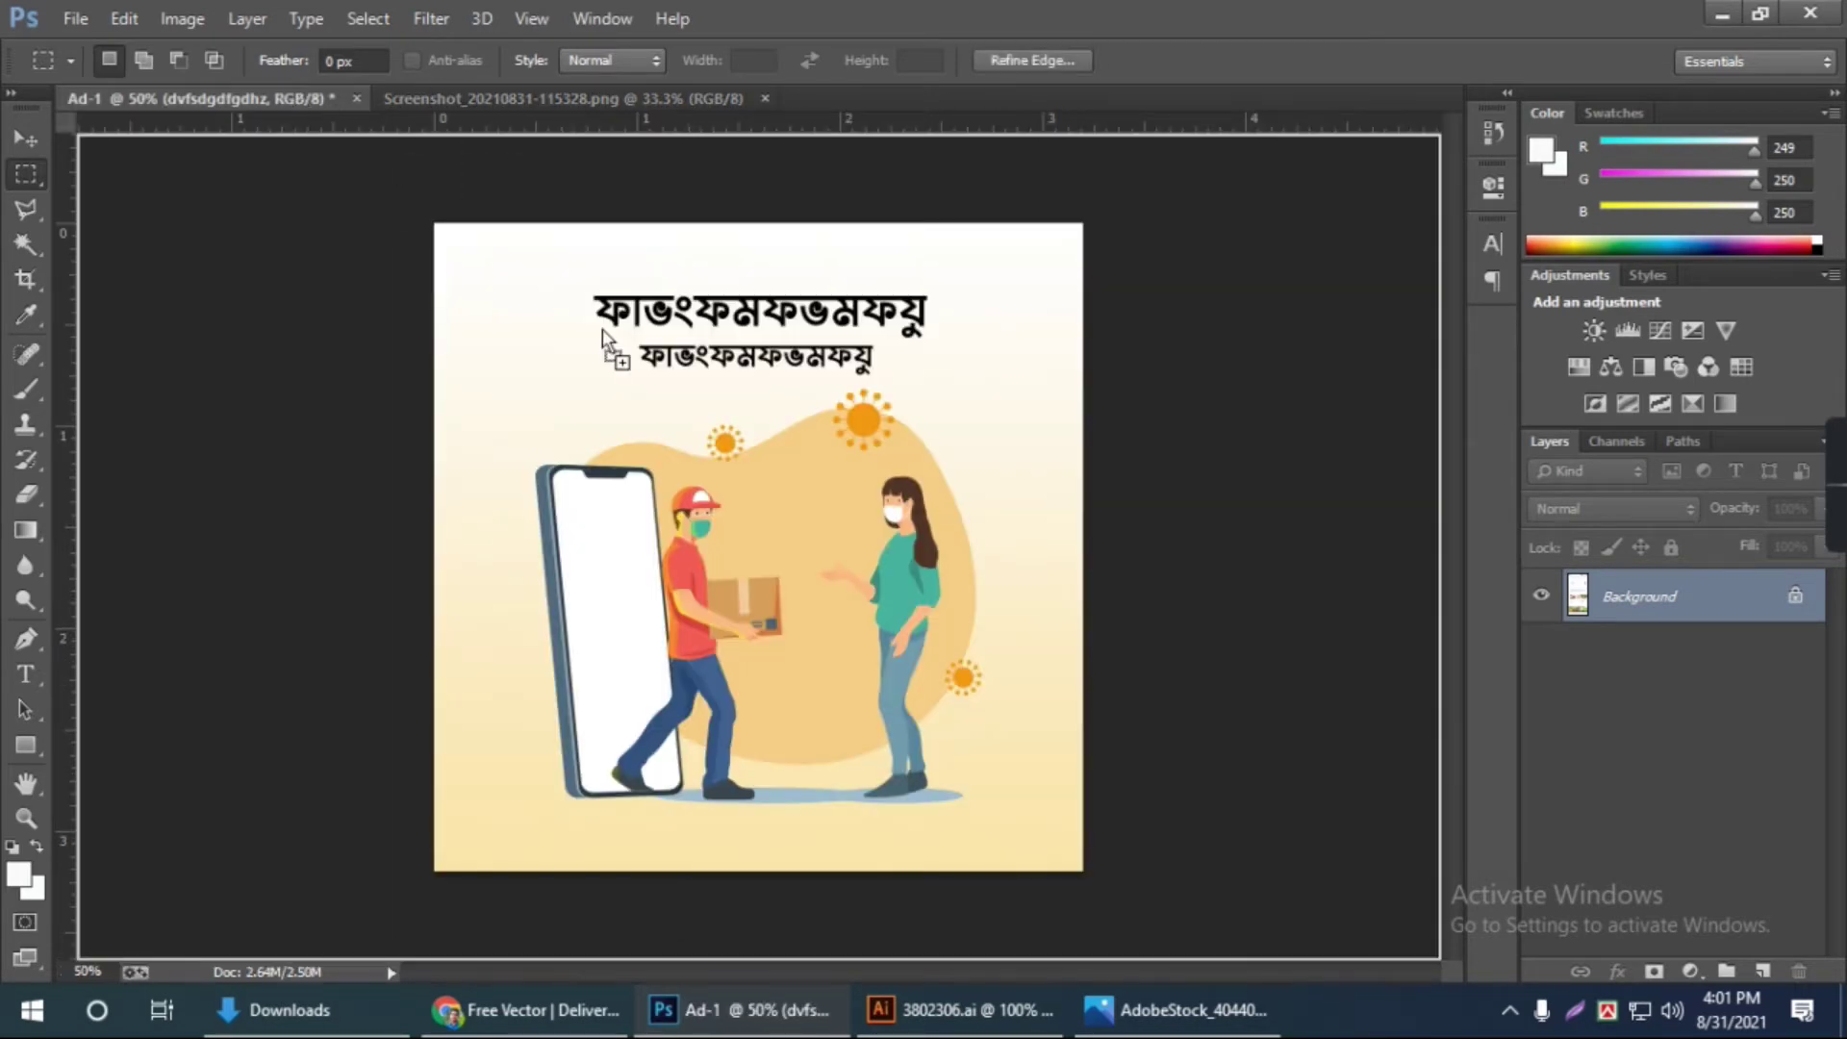
drag(520, 405, 602, 329)
Shrink the screenshot to about a third and move it onto the phone's screen.
key(ctrl+t)
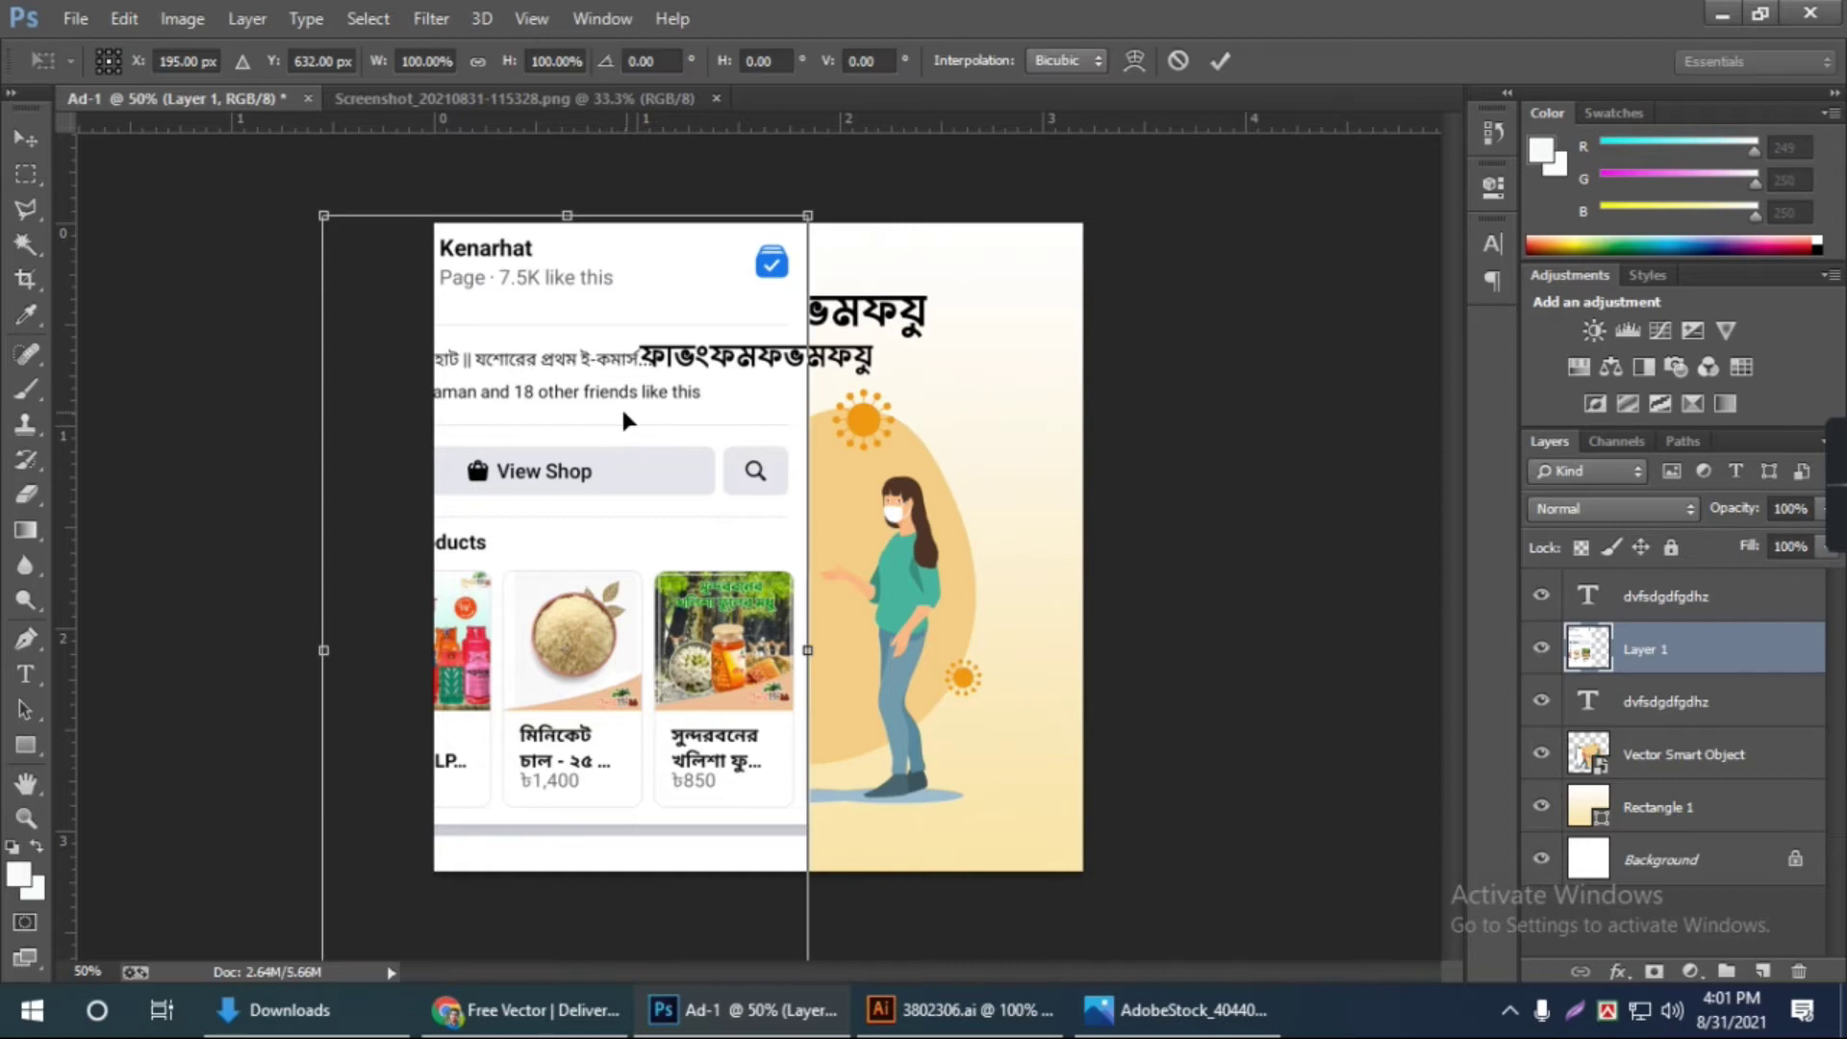
drag(877, 389, 904, 373)
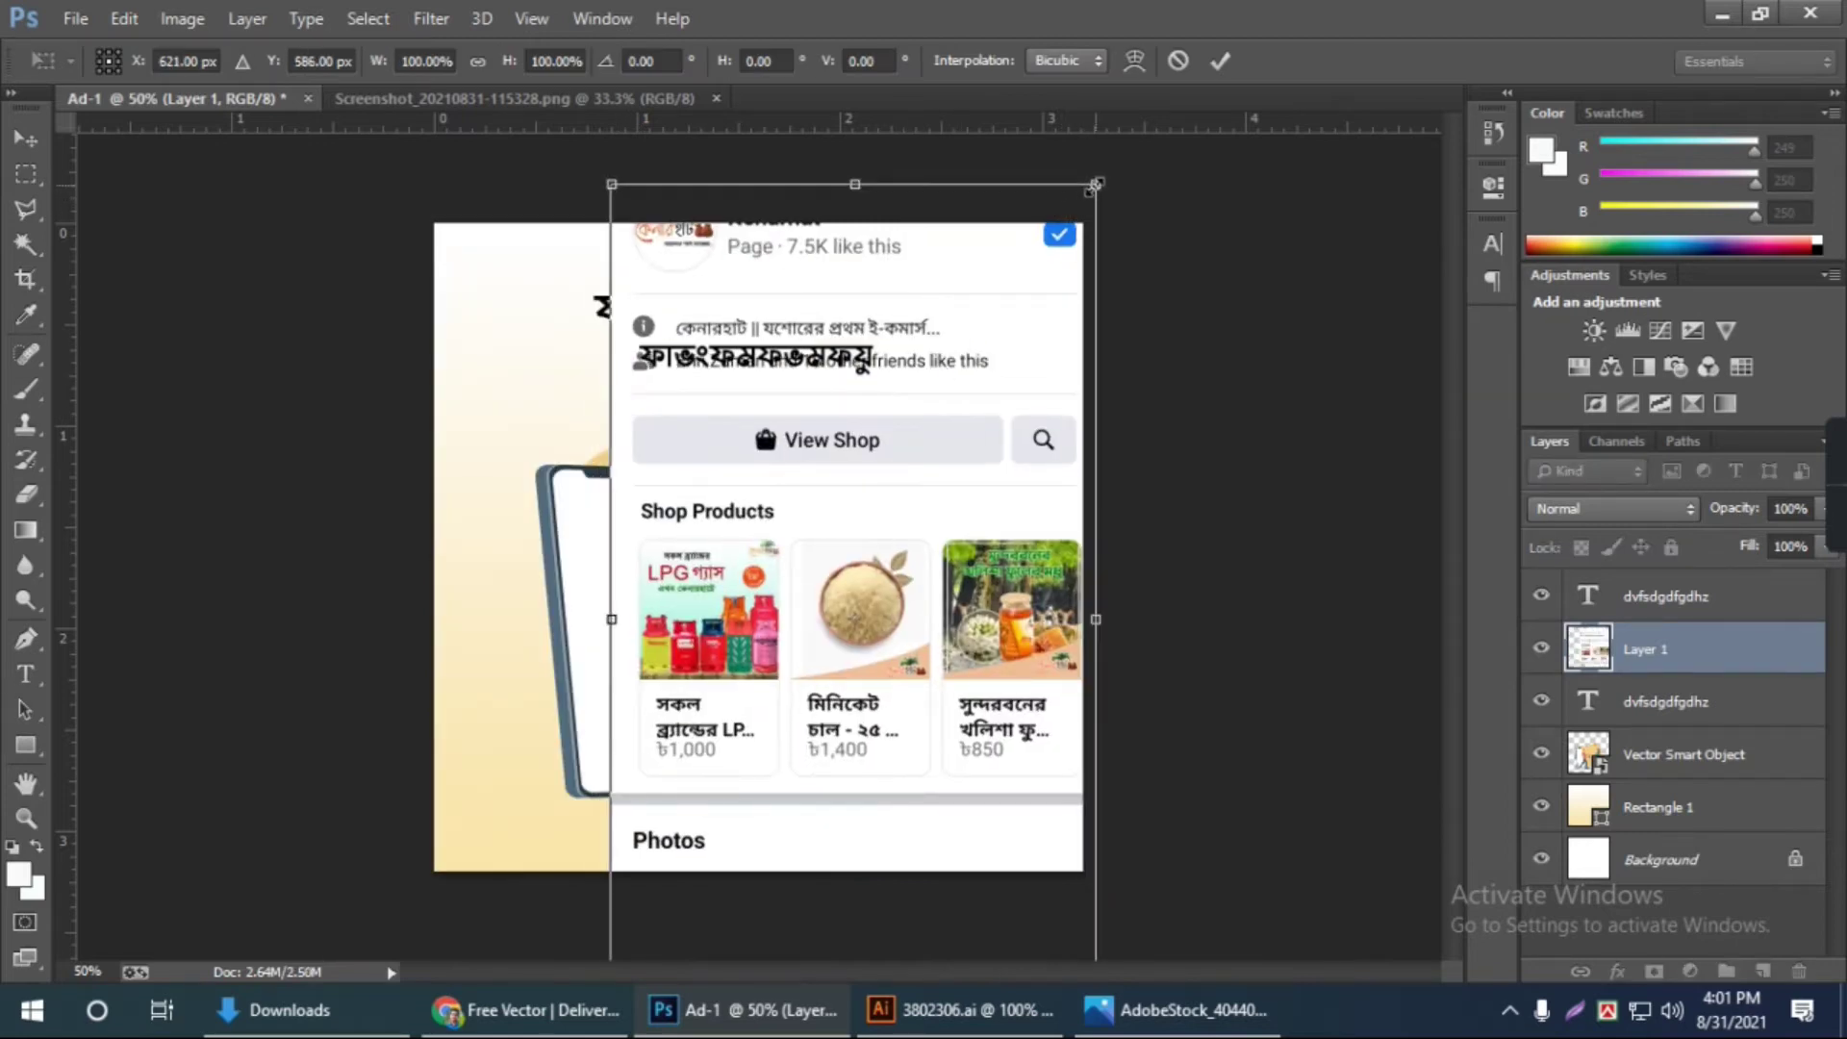
drag(1104, 187, 736, 535)
drag(793, 679, 856, 361)
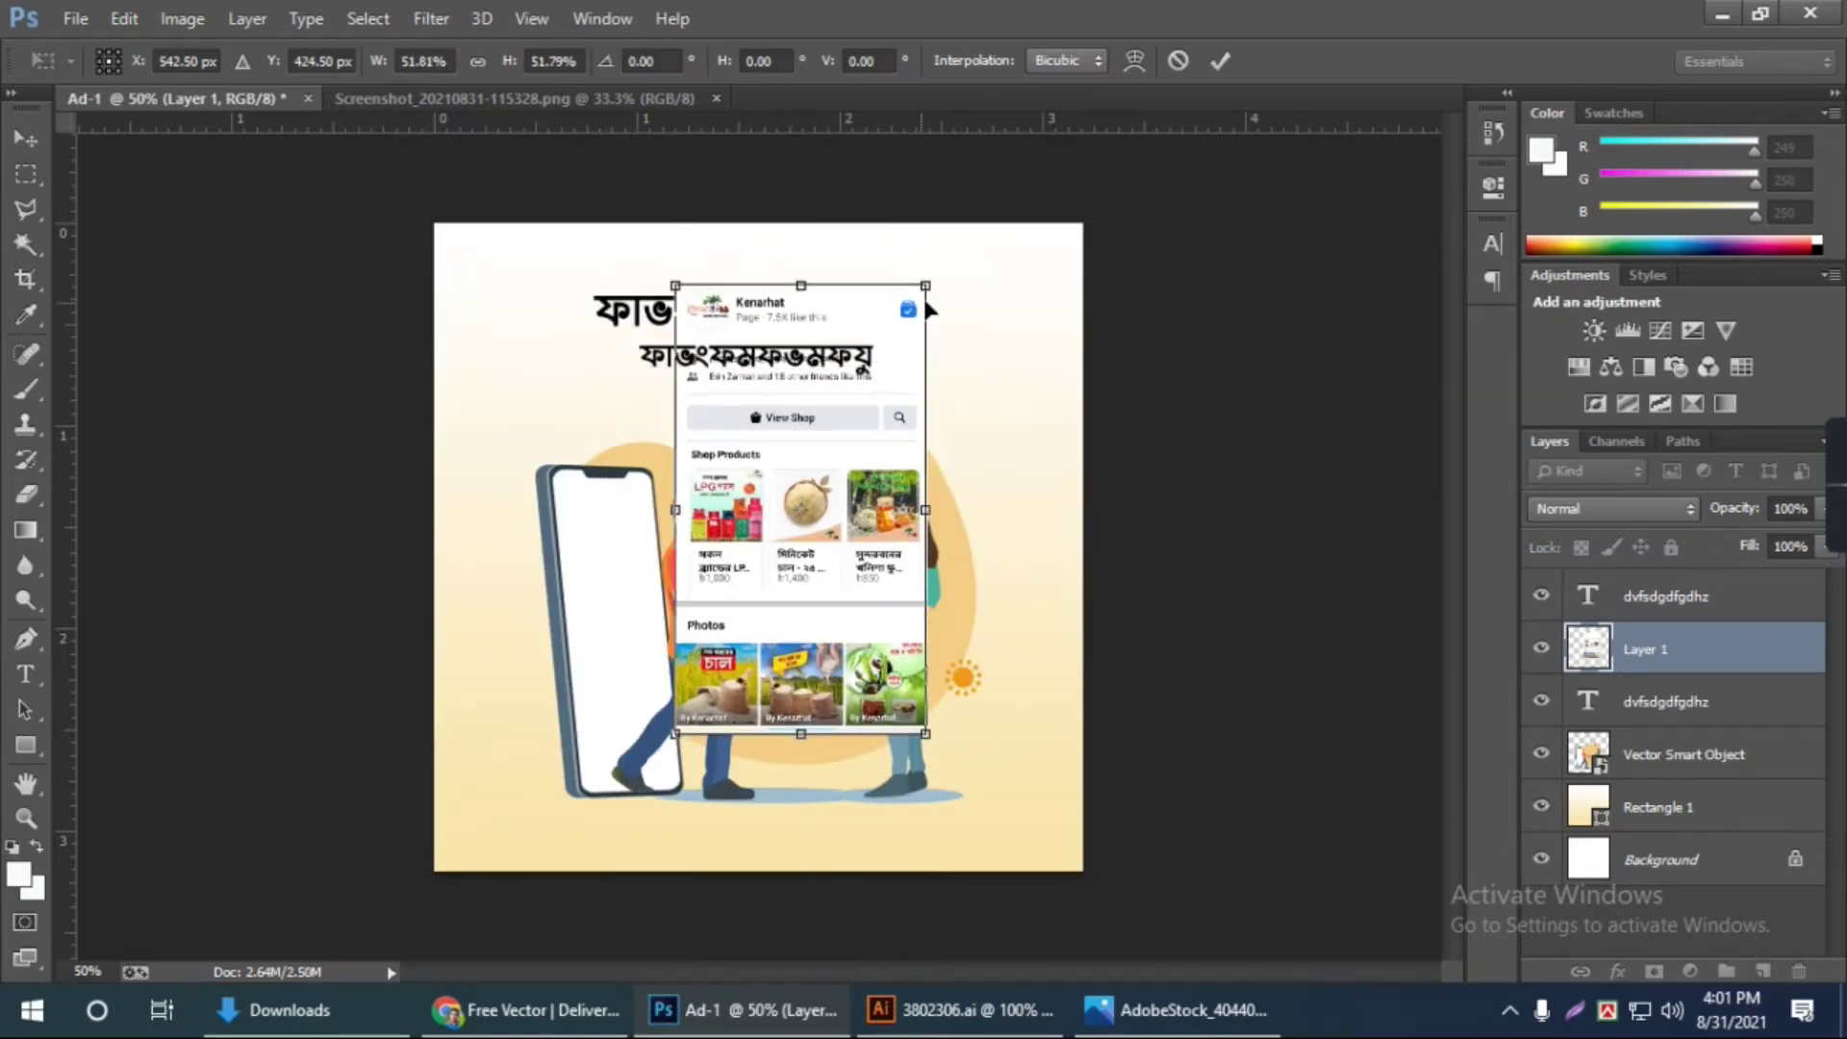
drag(930, 284, 839, 441)
mouse_move(813, 550)
mouse_down()
mouse_move(651, 587)
mouse_move(684, 589)
mouse_up()
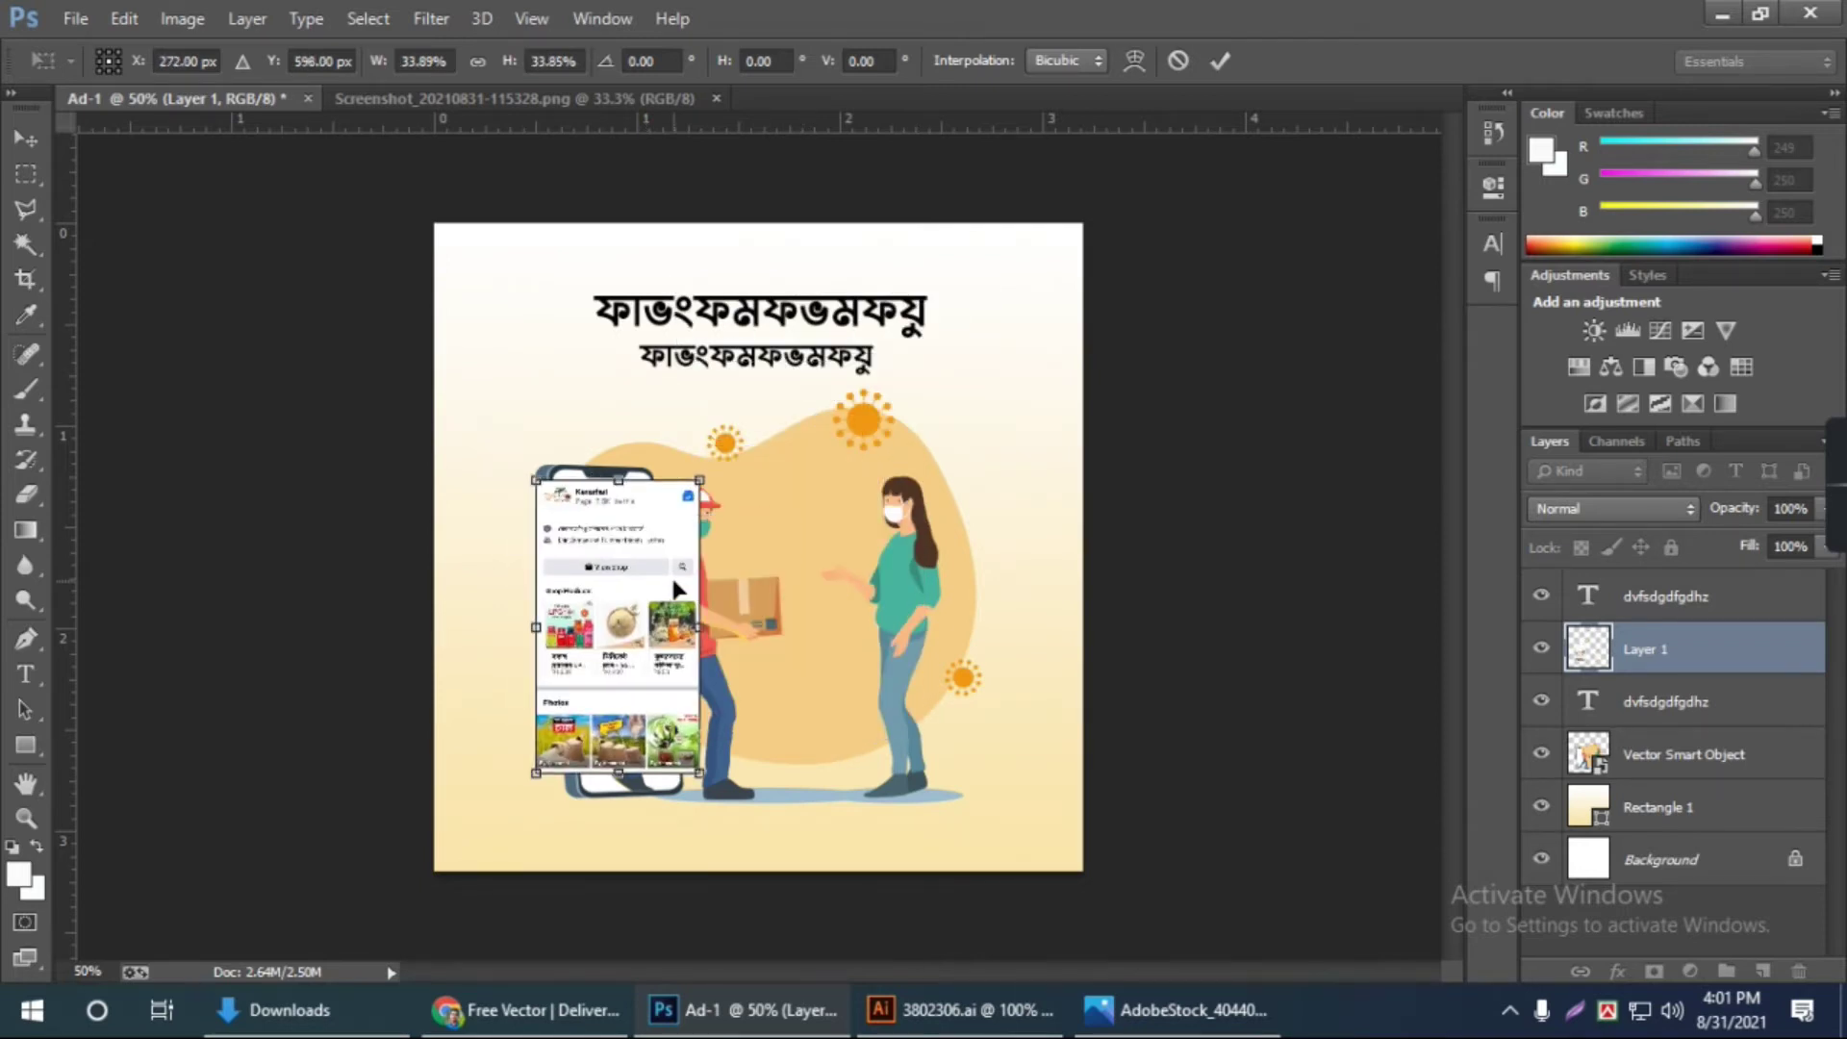
key(ctrl+plus)
key(ctrl+plus)
click(1216, 57)
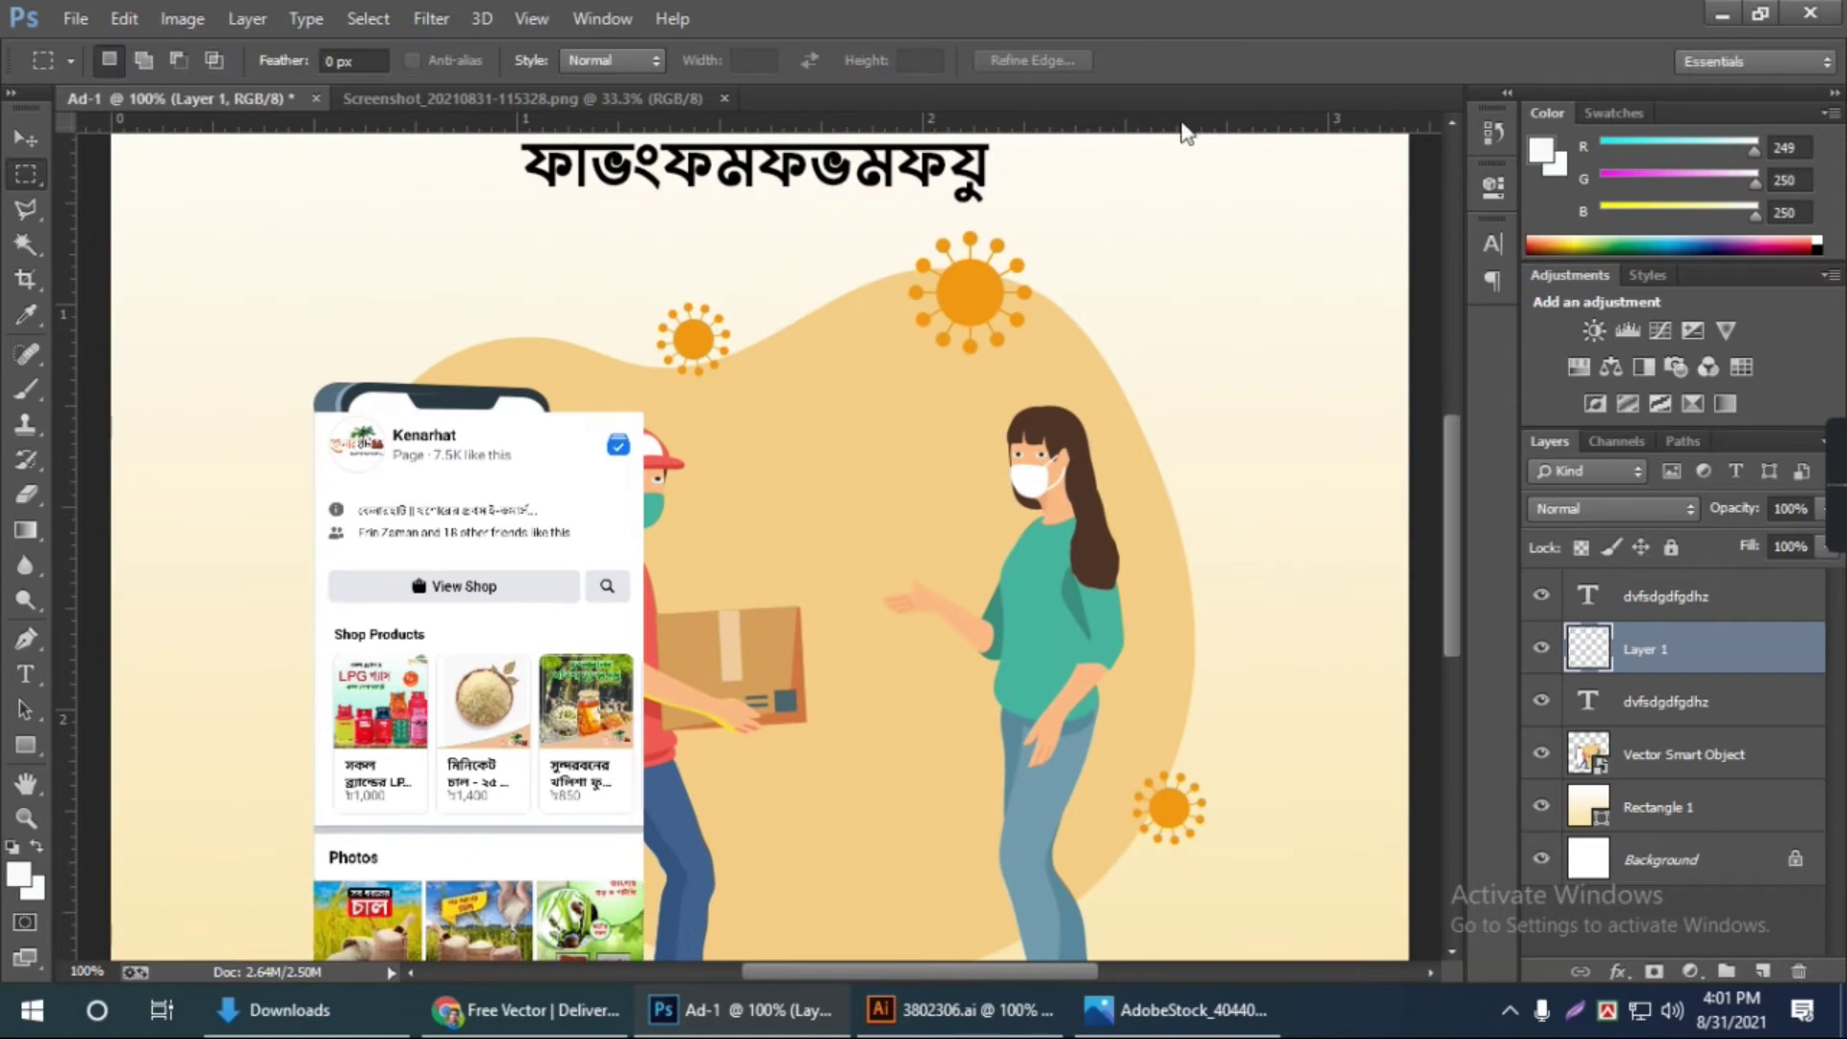
Resize the screenshot further so it fits over the phone screen.
scroll(933, 539, down, 3)
key(ctrl+t)
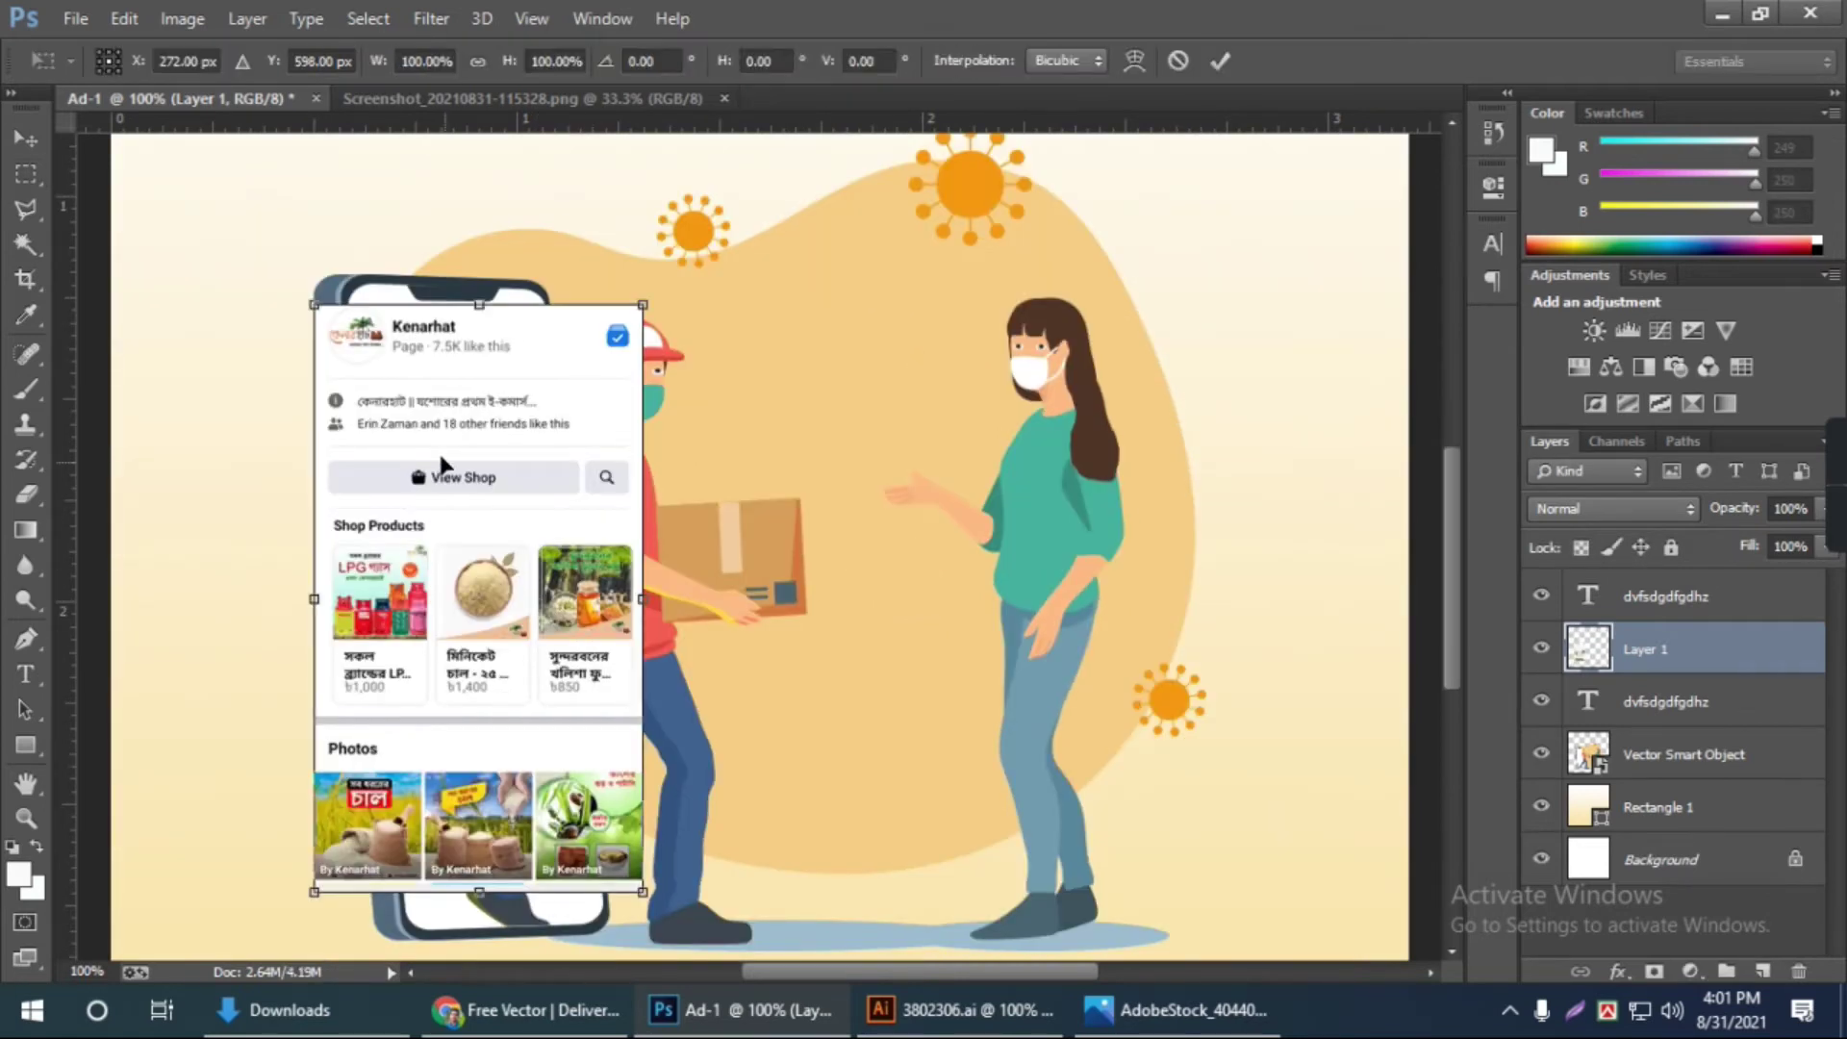
drag(447, 471, 505, 481)
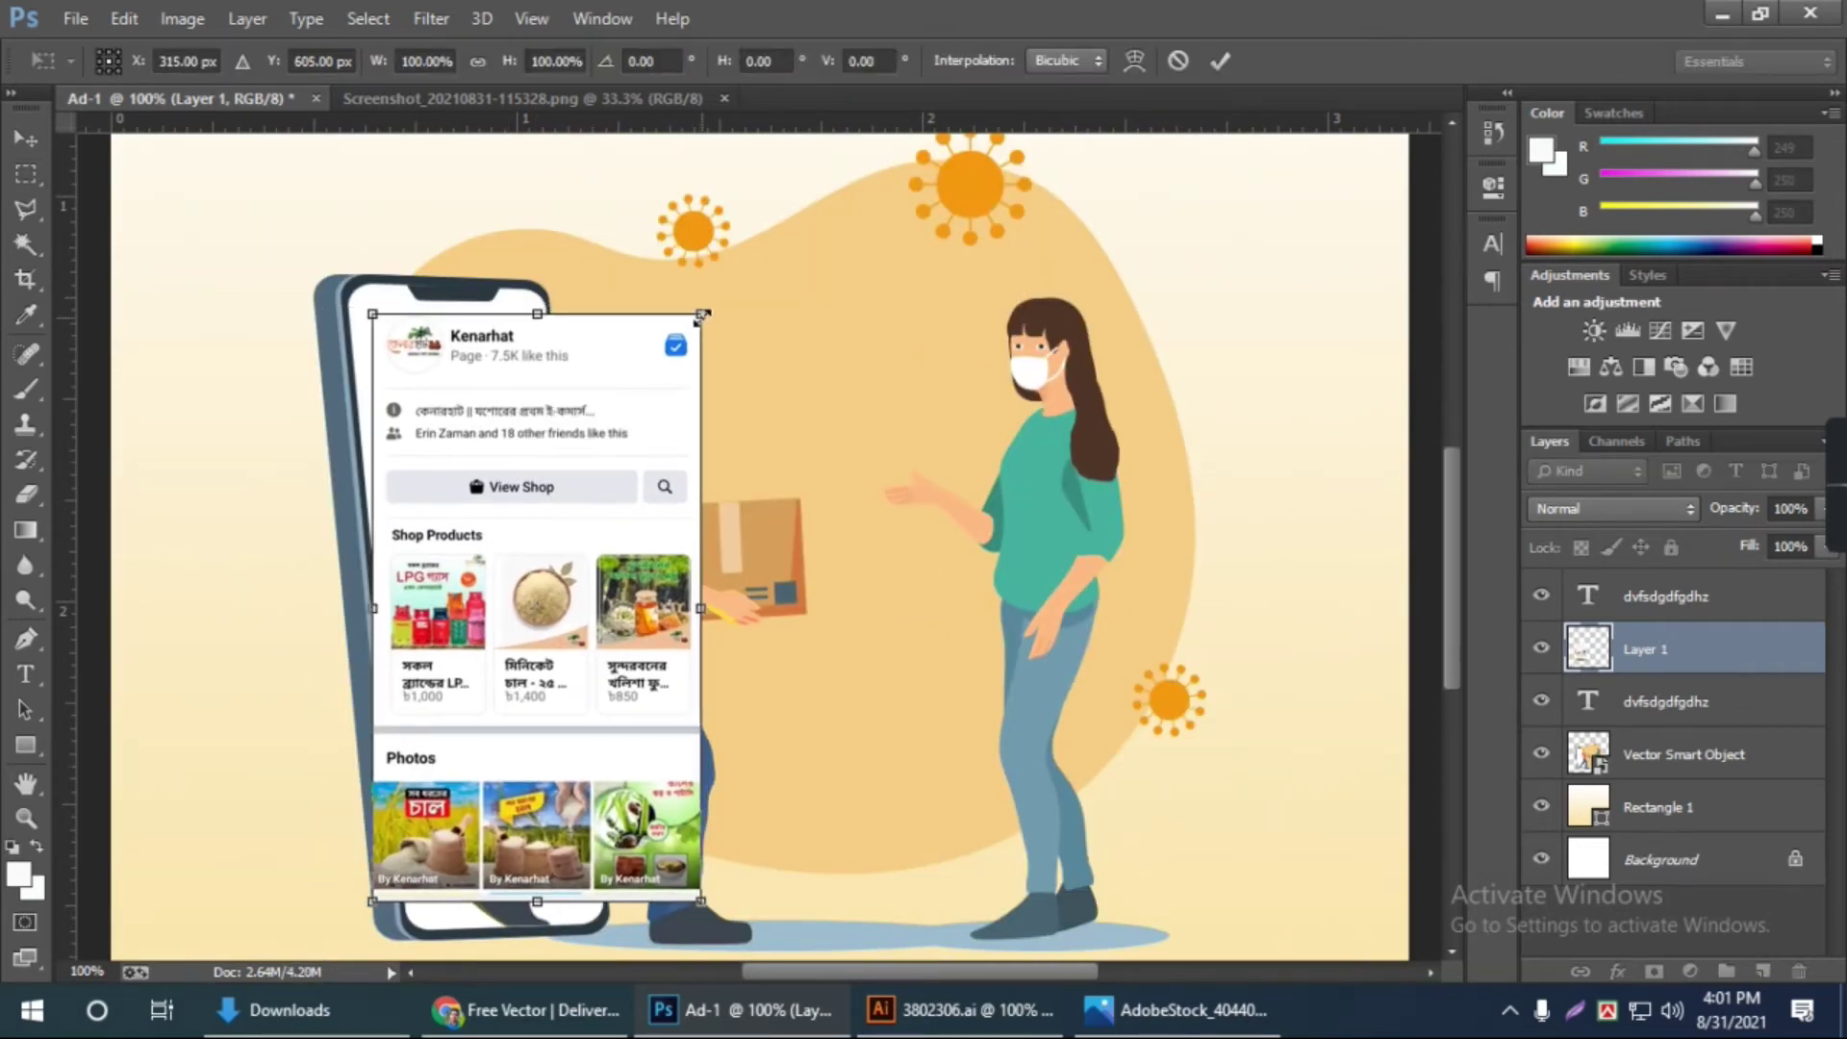
drag(702, 316, 649, 405)
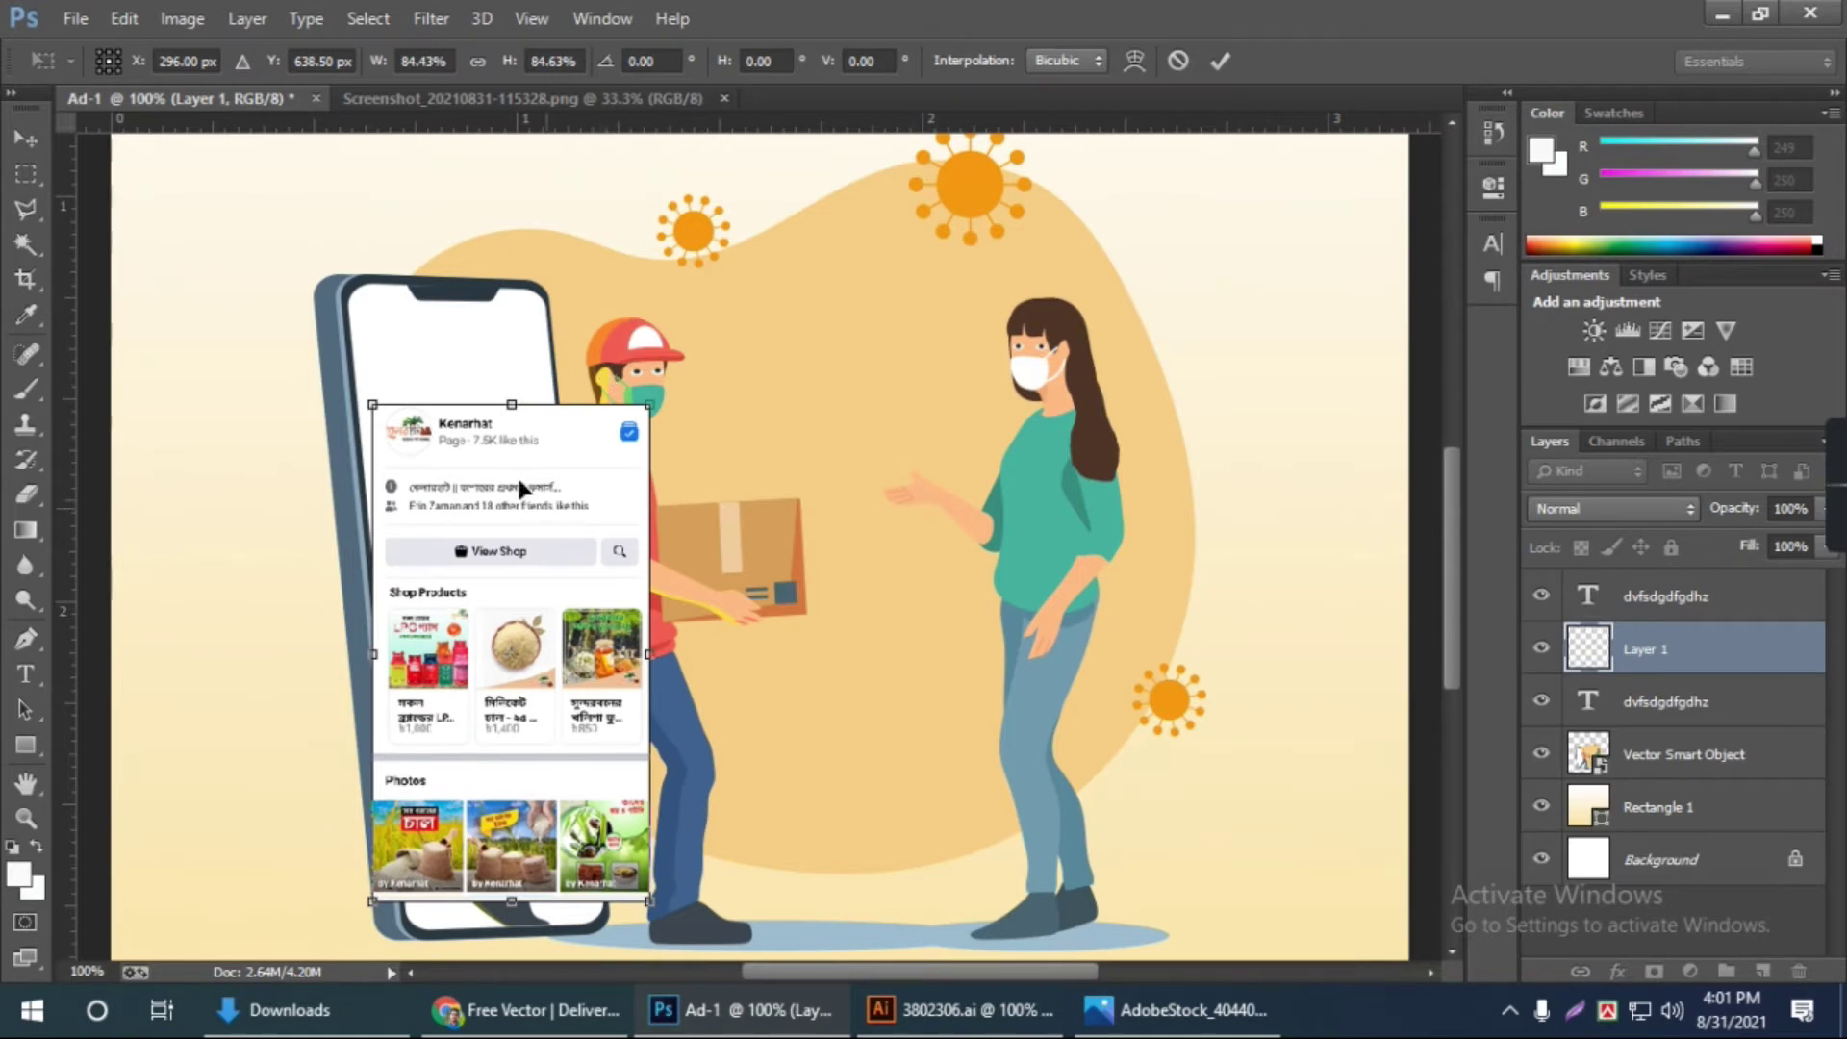
drag(494, 460, 452, 416)
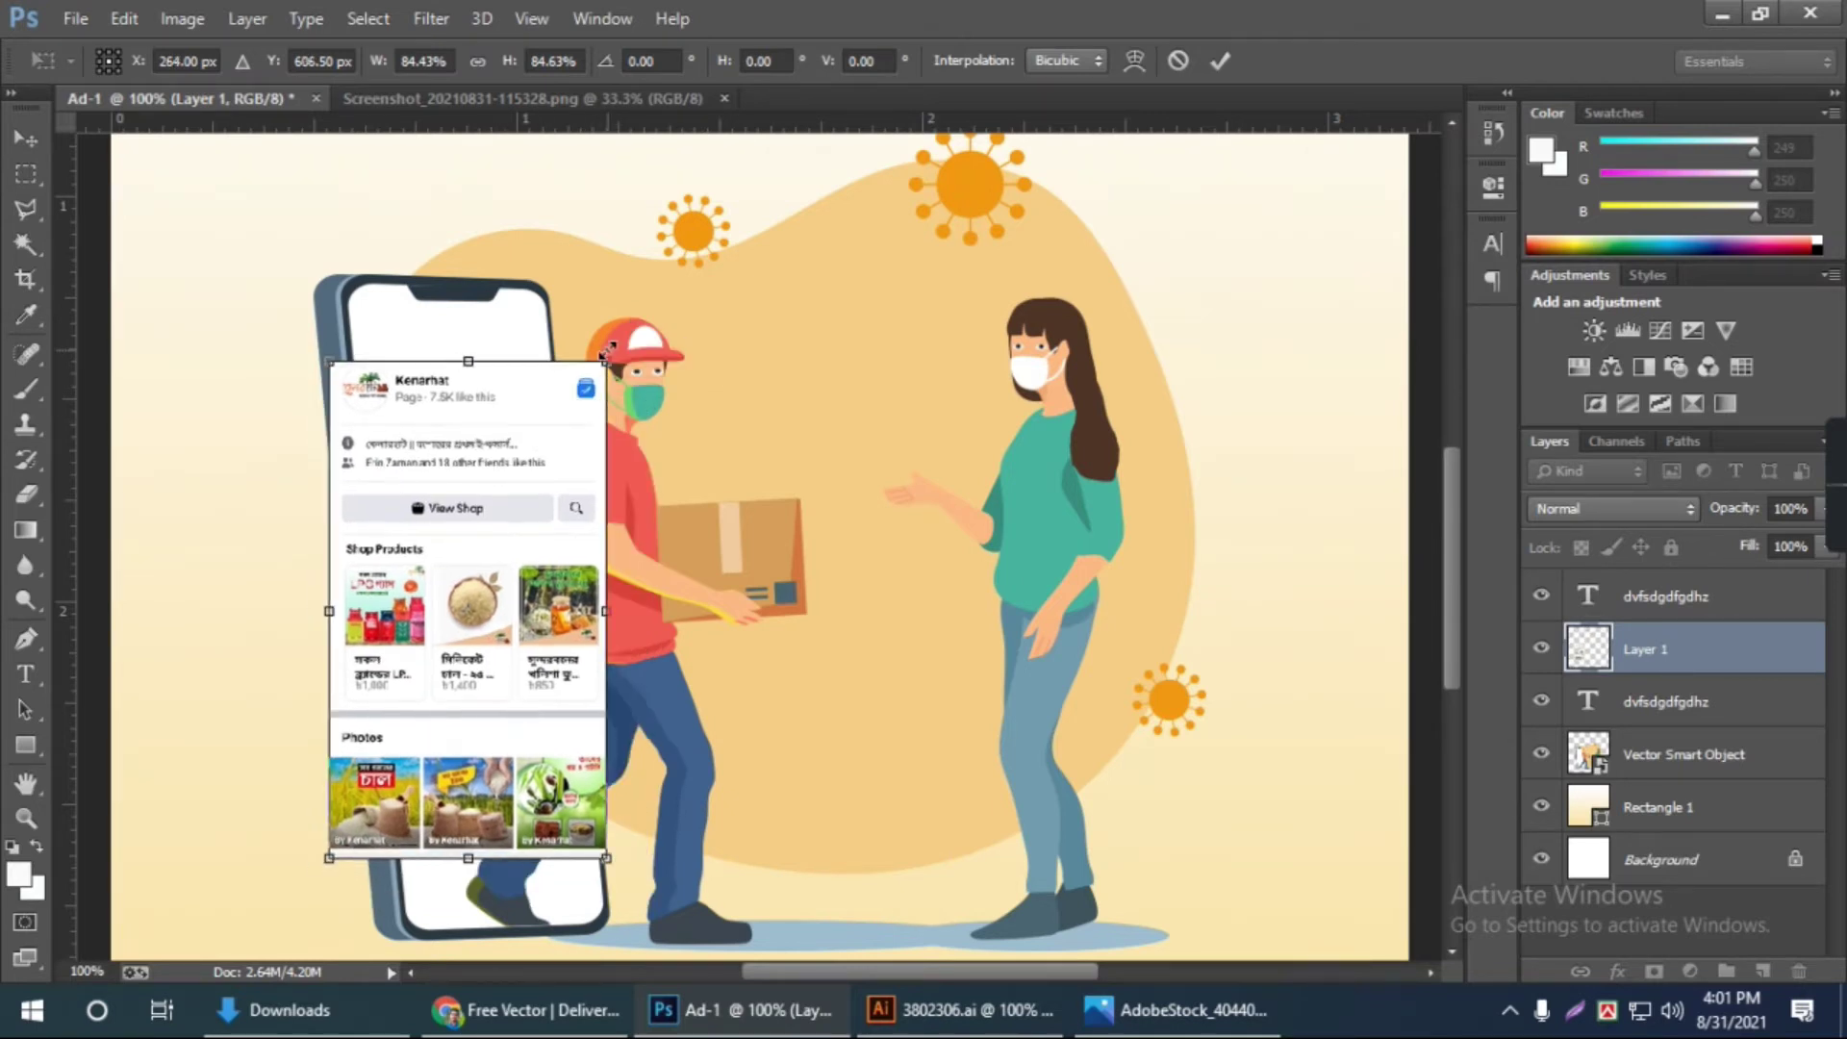
drag(608, 350, 494, 425)
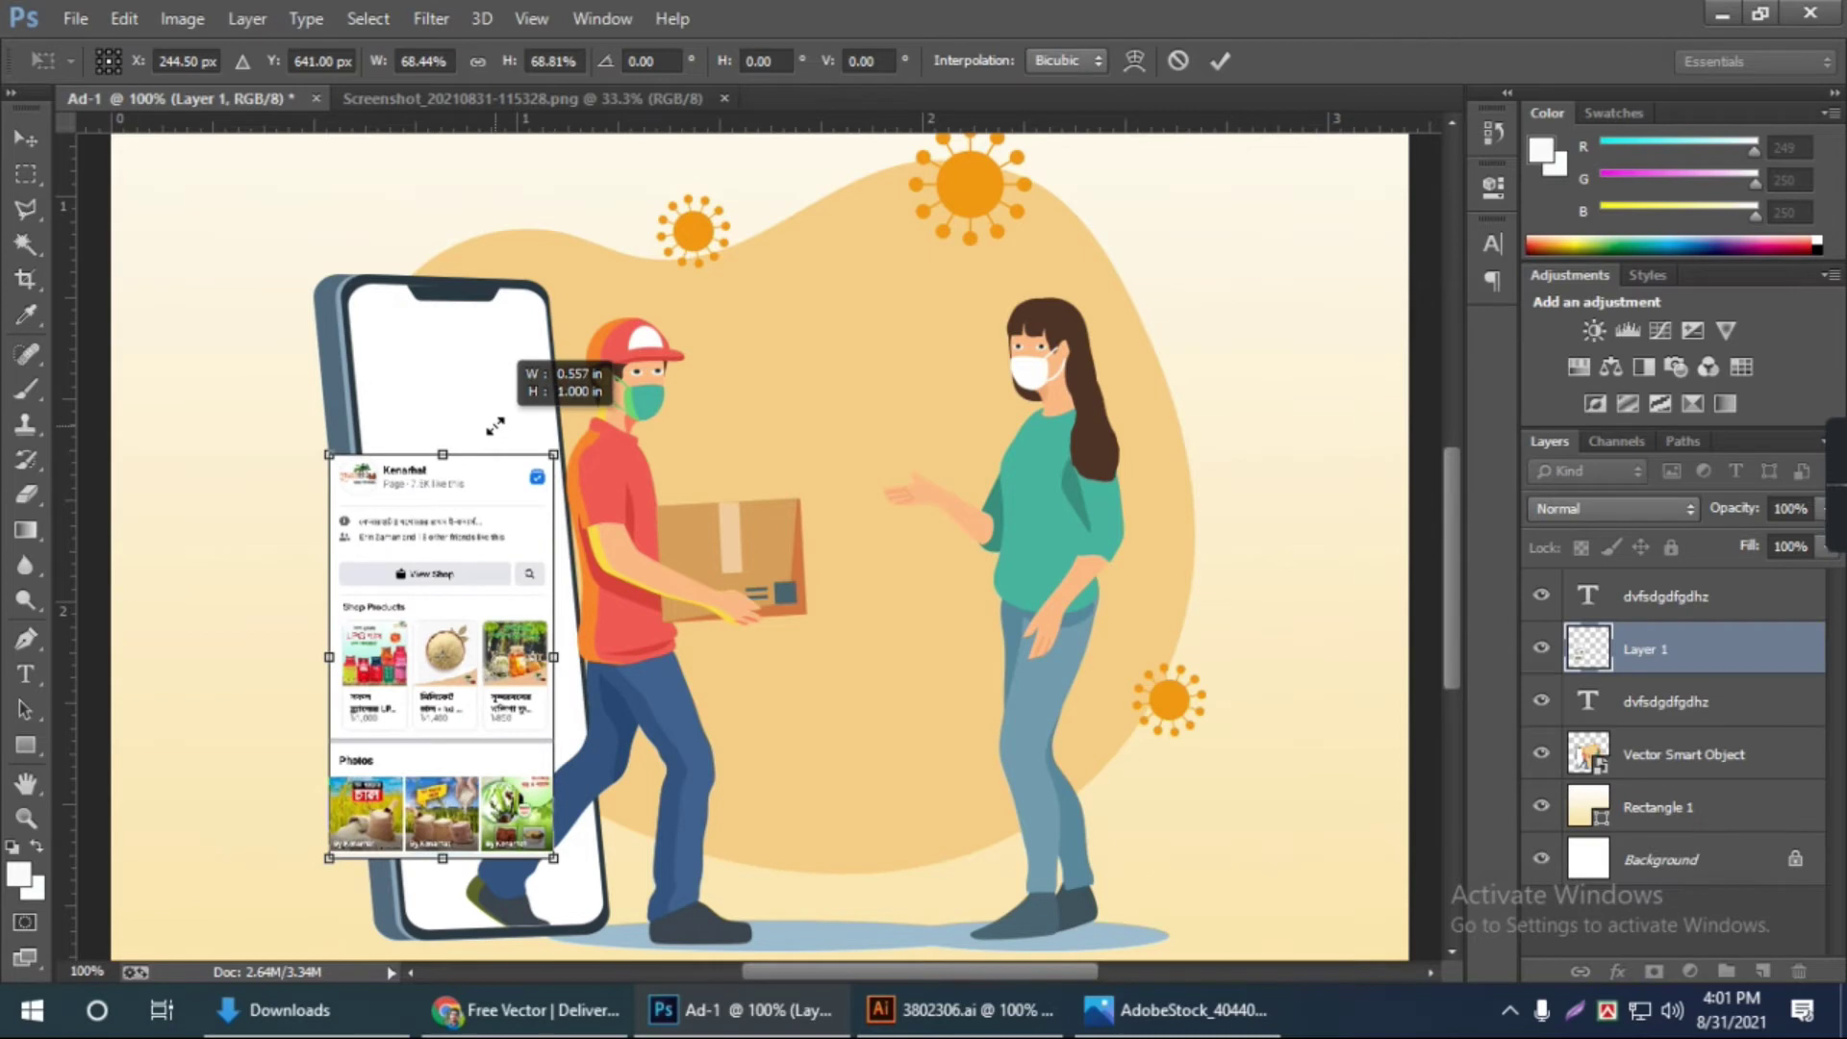
drag(490, 571, 508, 491)
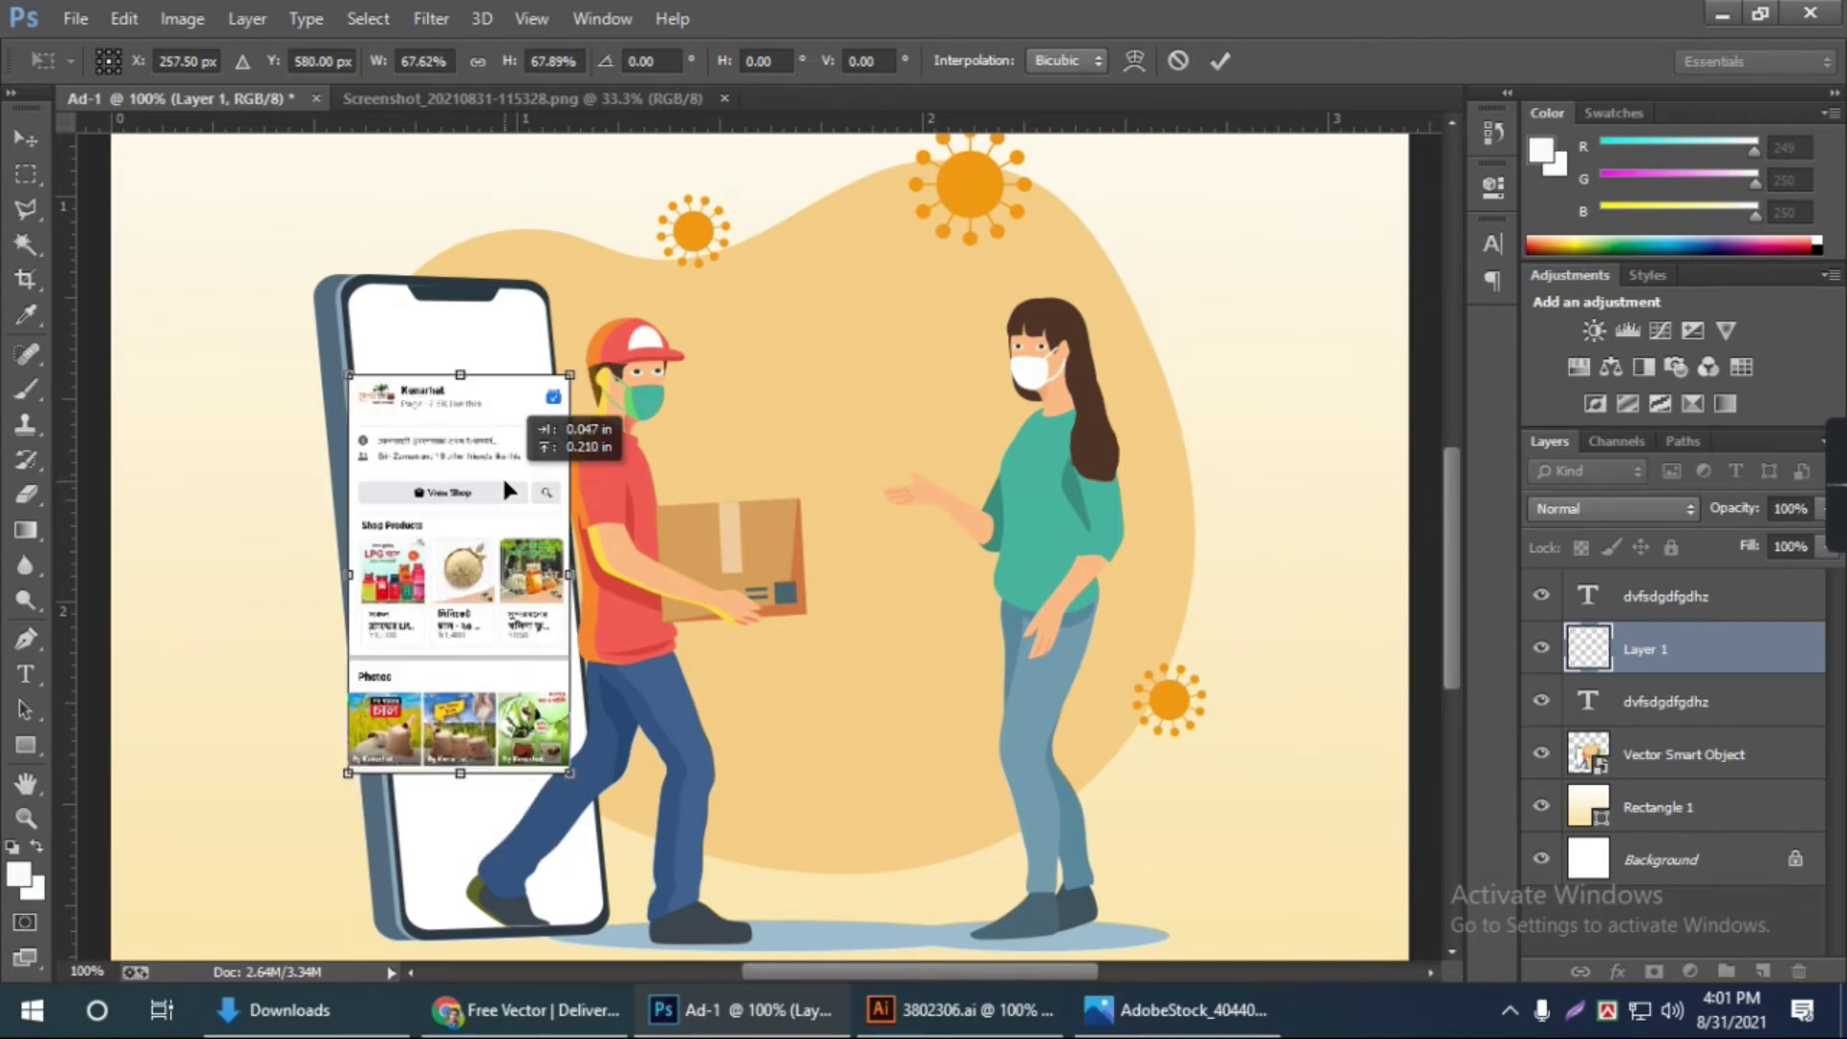
click(1220, 61)
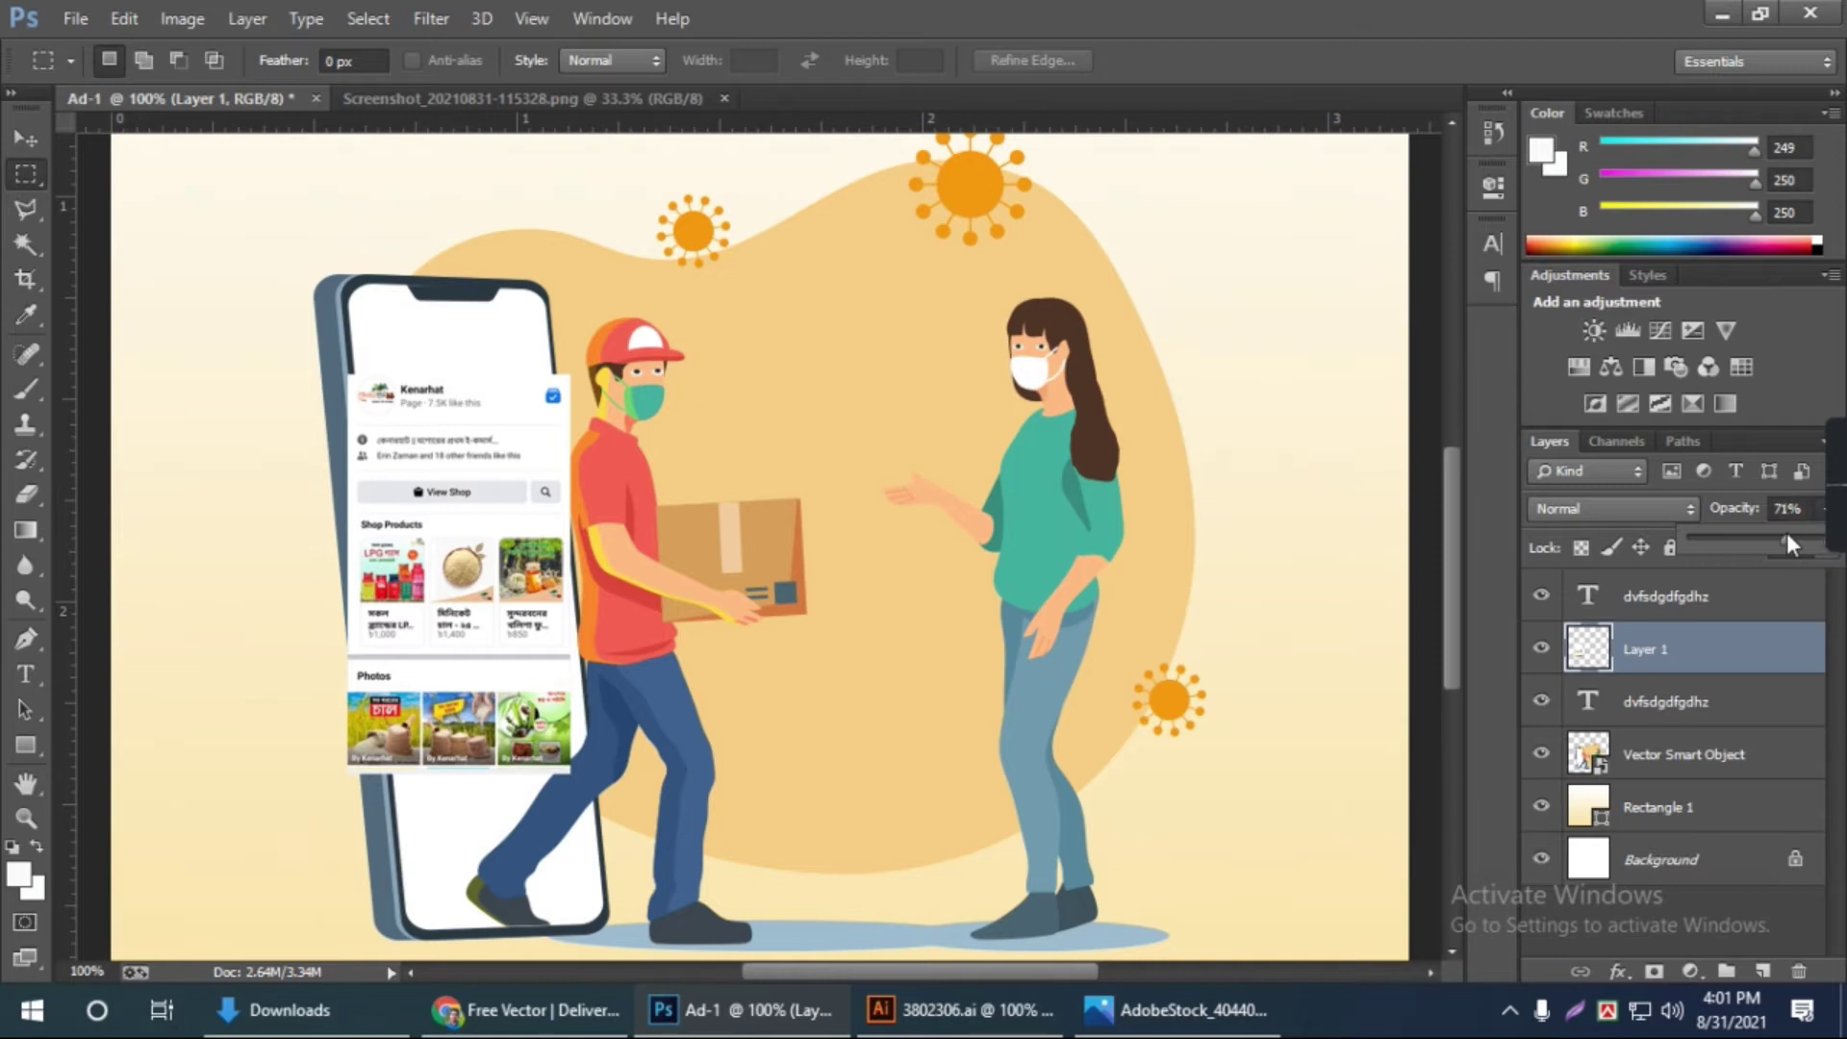
Rotate and skew the shop screenshot to match the phone's tilt.
key(v)
mouse_move(431, 479)
mouse_down()
mouse_move(497, 529)
mouse_move(430, 462)
mouse_up()
drag(651, 581, 714, 546)
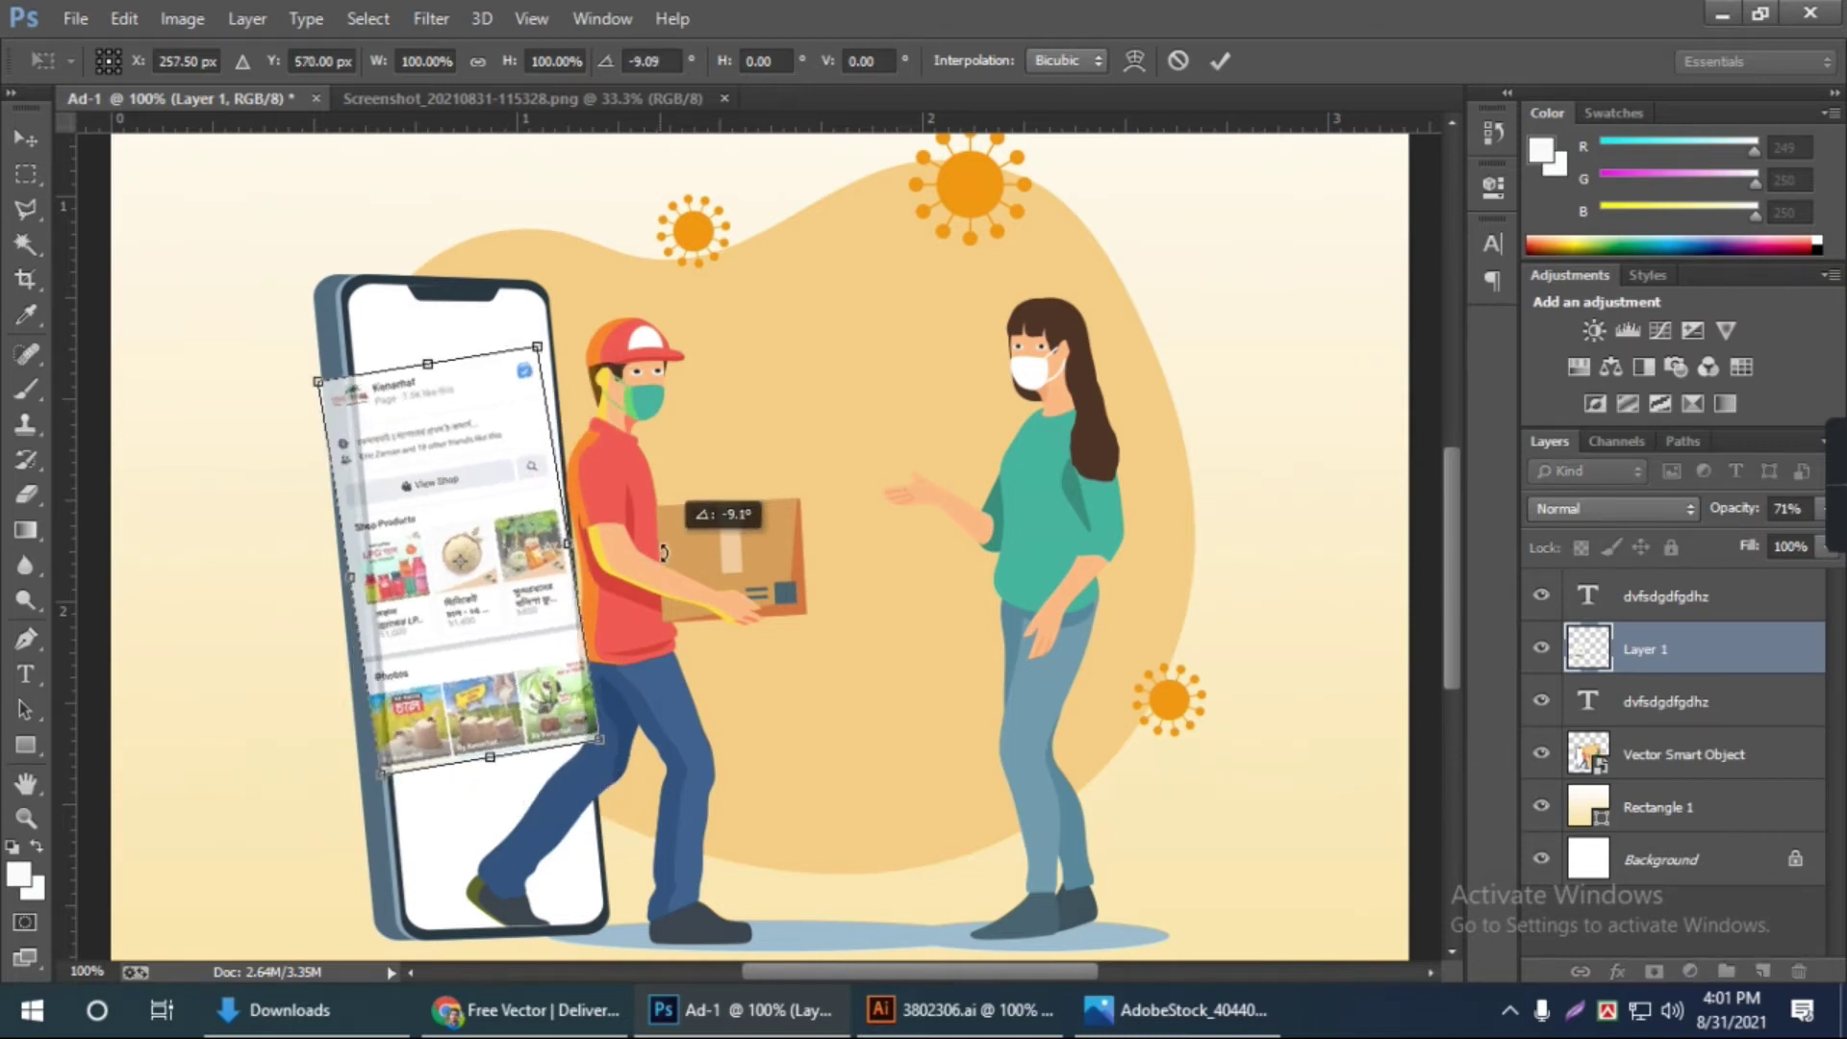
drag(491, 476, 505, 483)
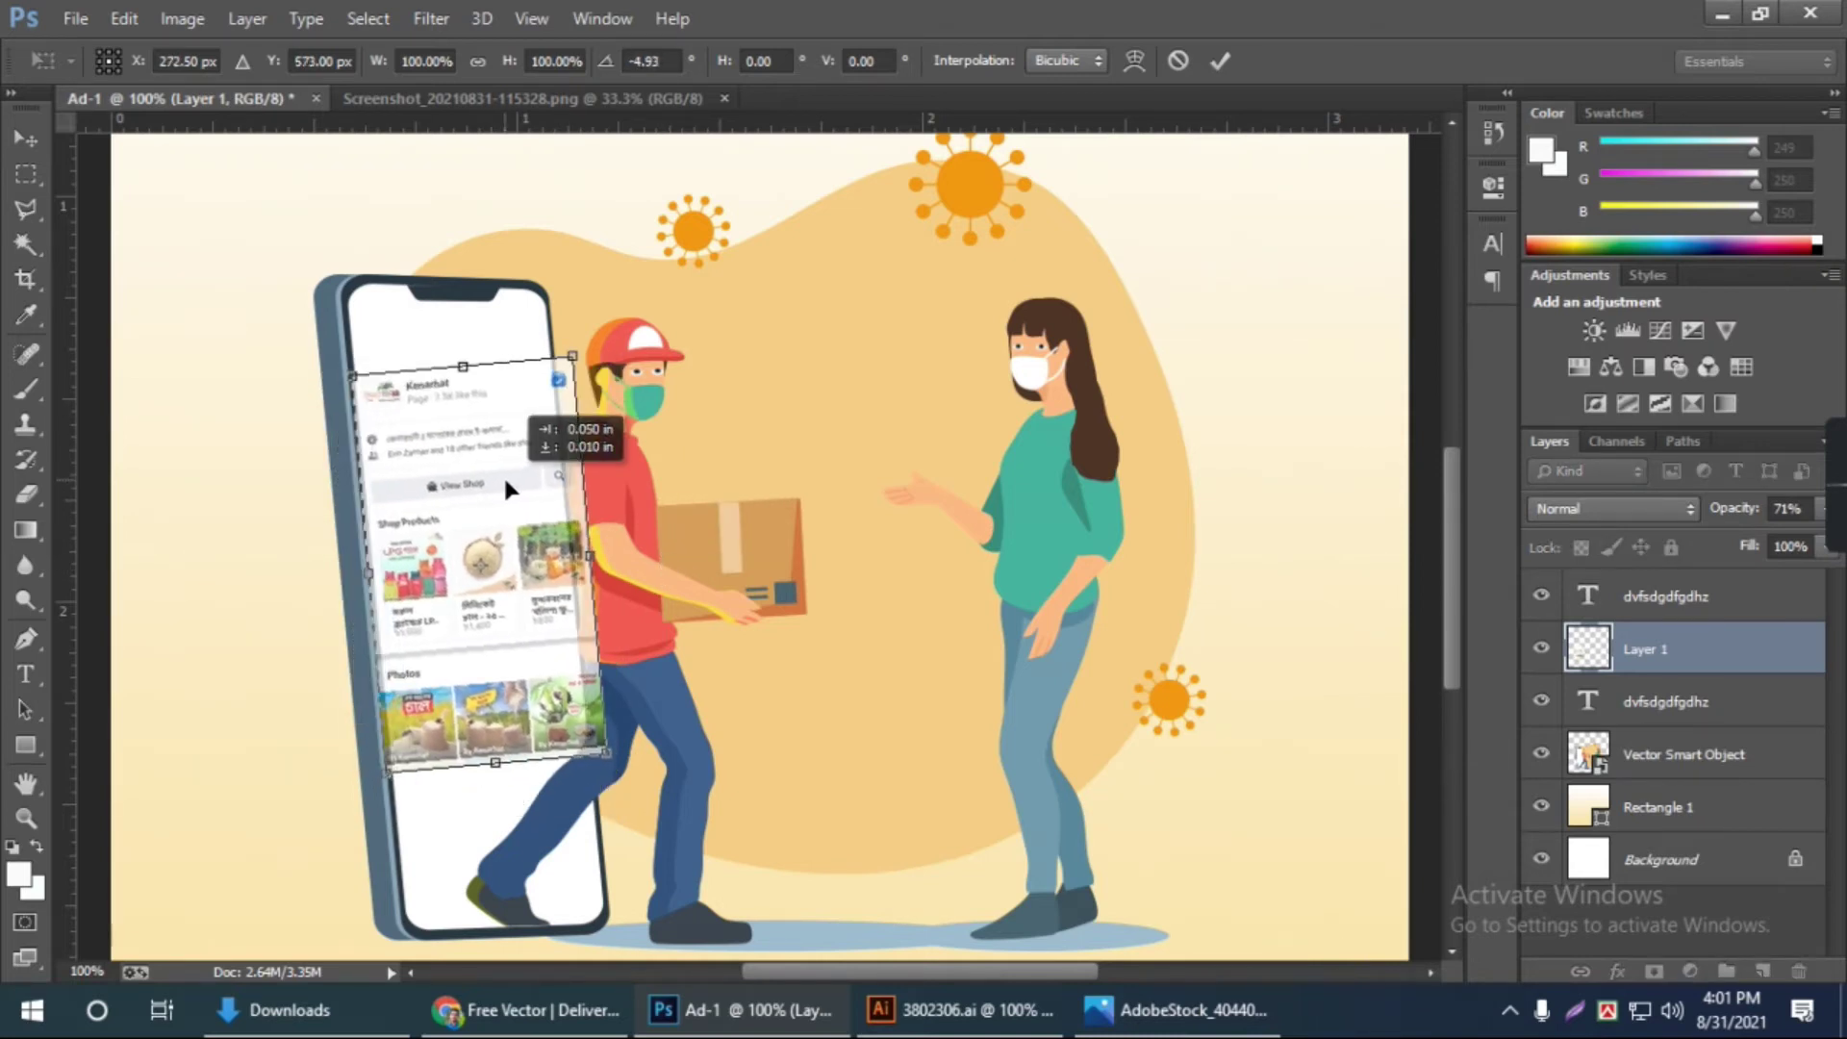
drag(571, 368, 550, 372)
drag(590, 762, 592, 776)
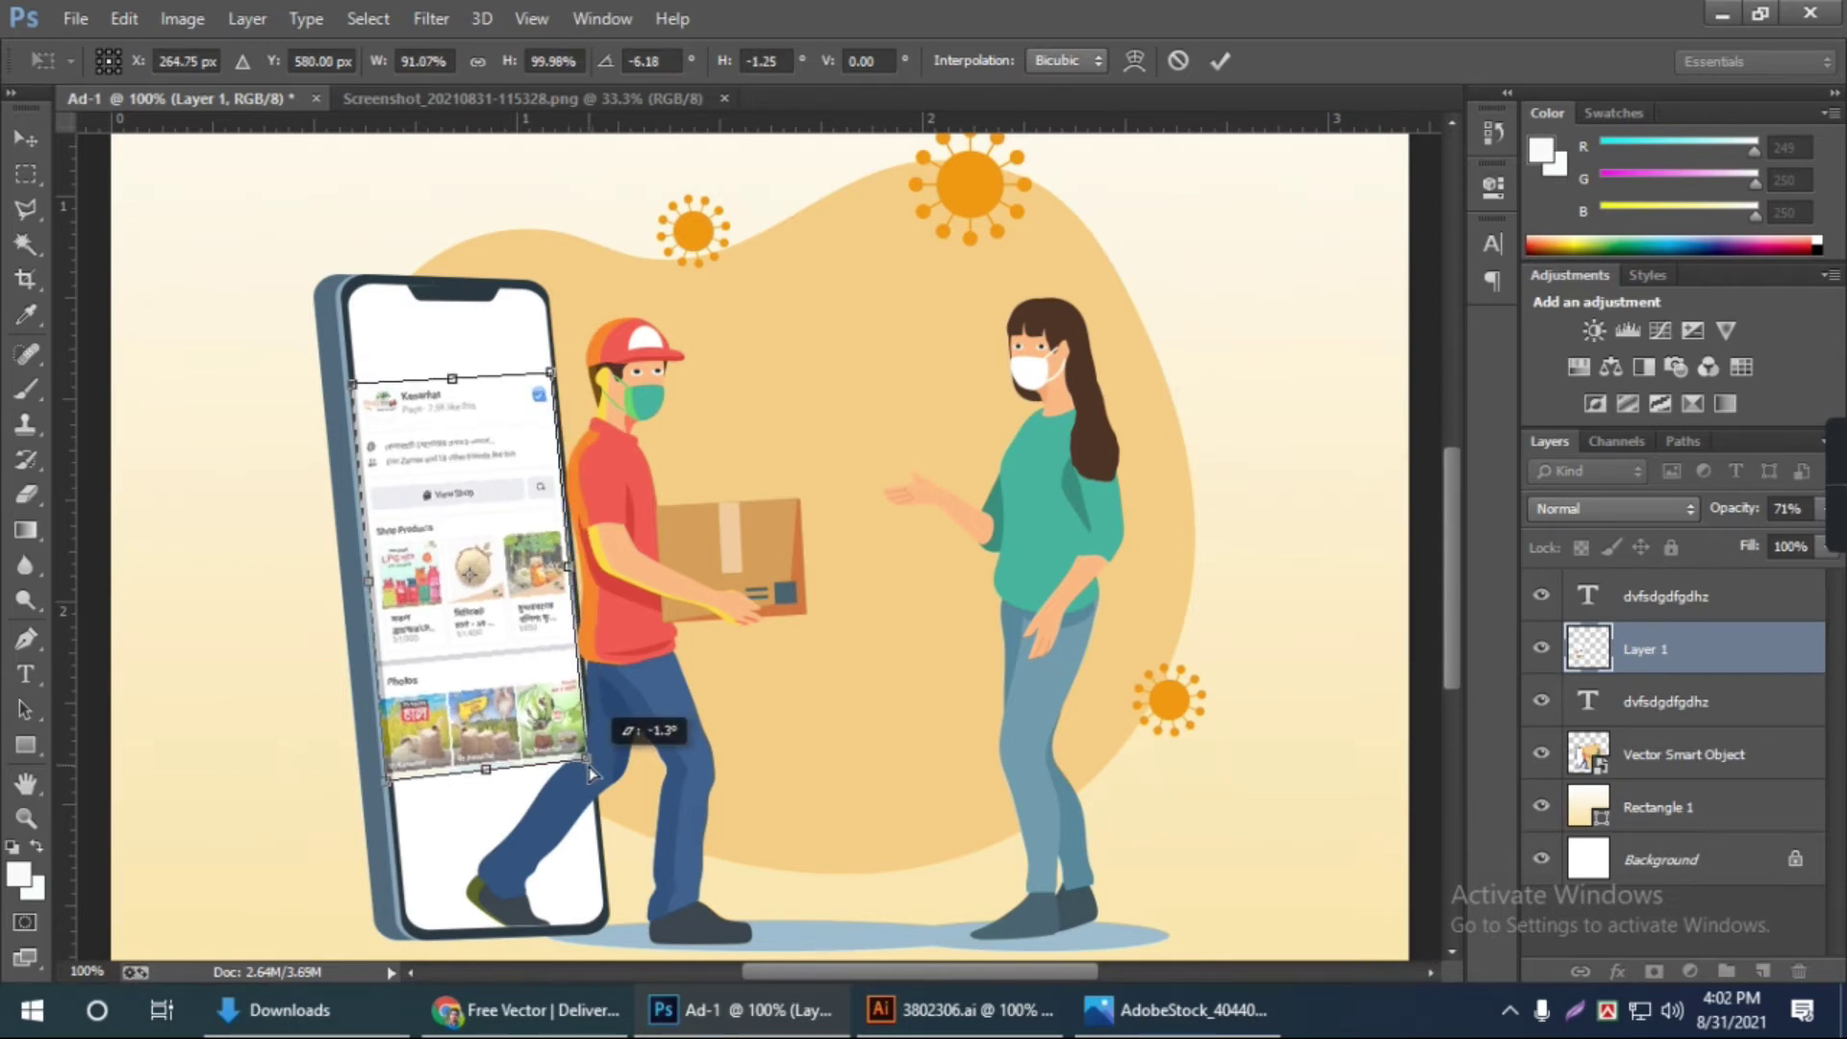
drag(460, 416, 465, 479)
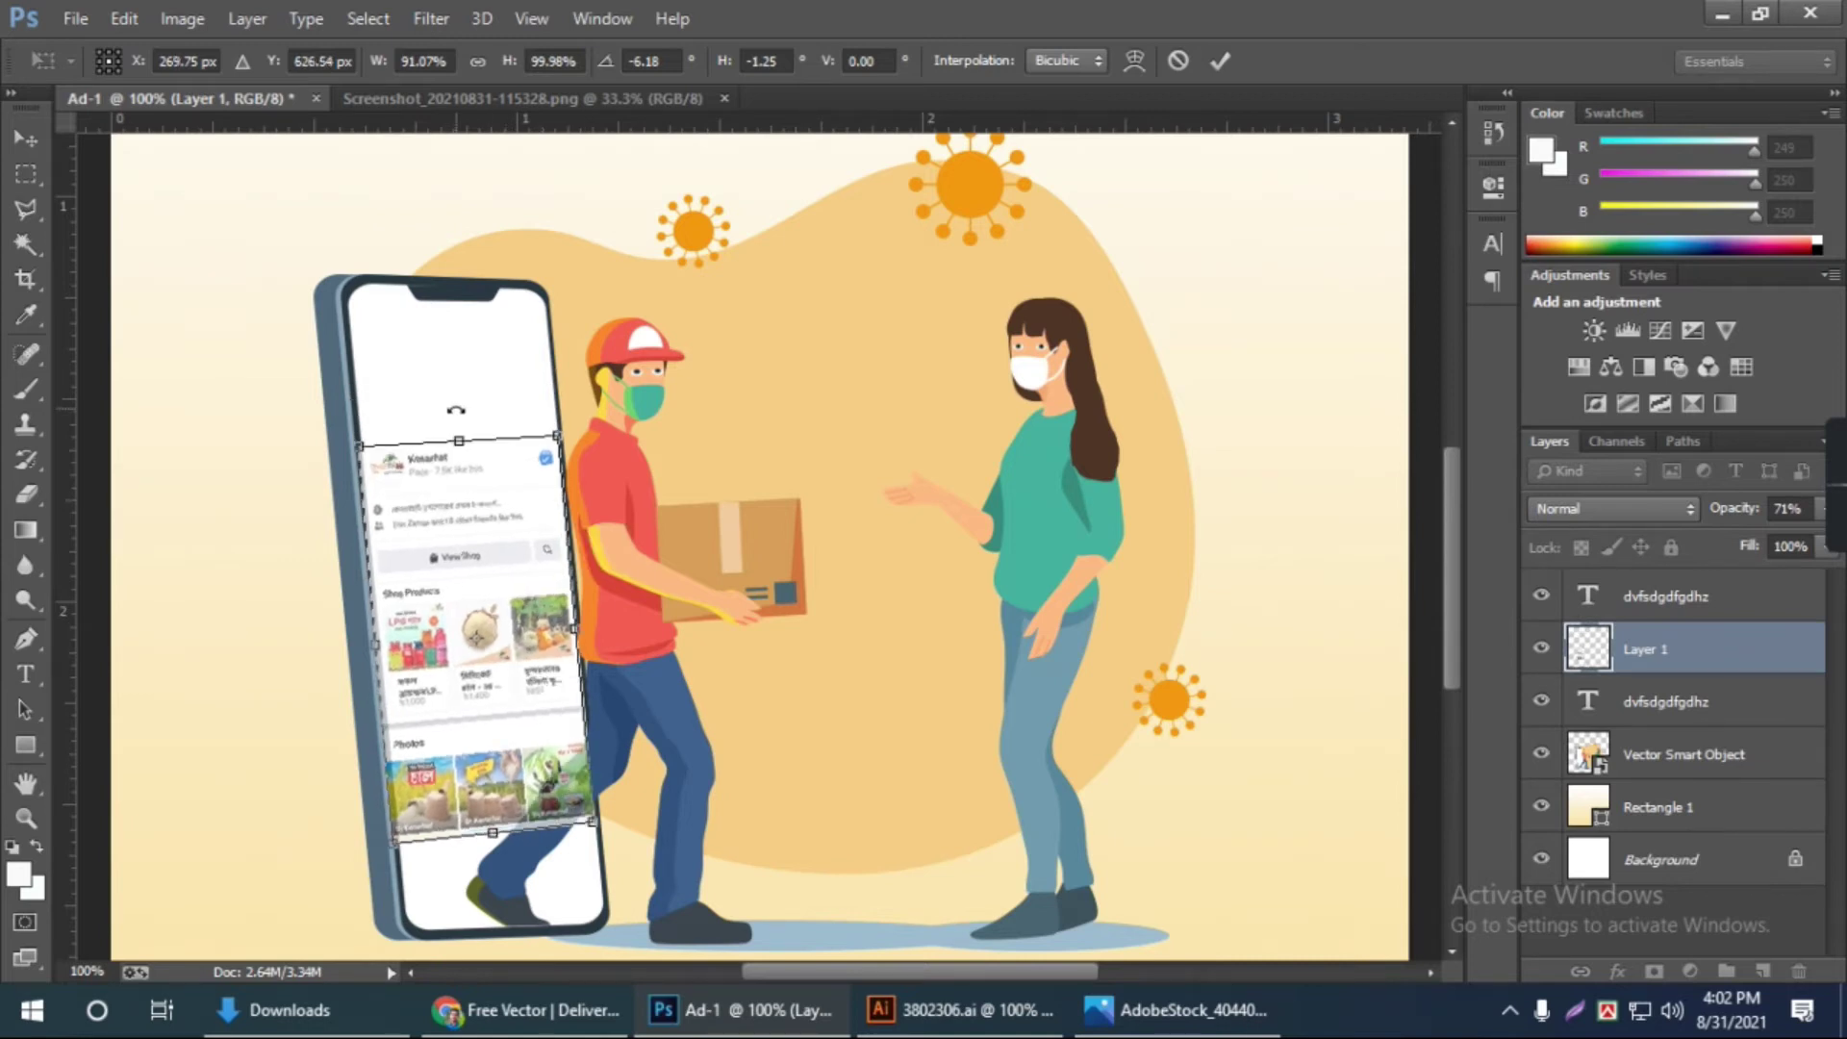
click(1209, 62)
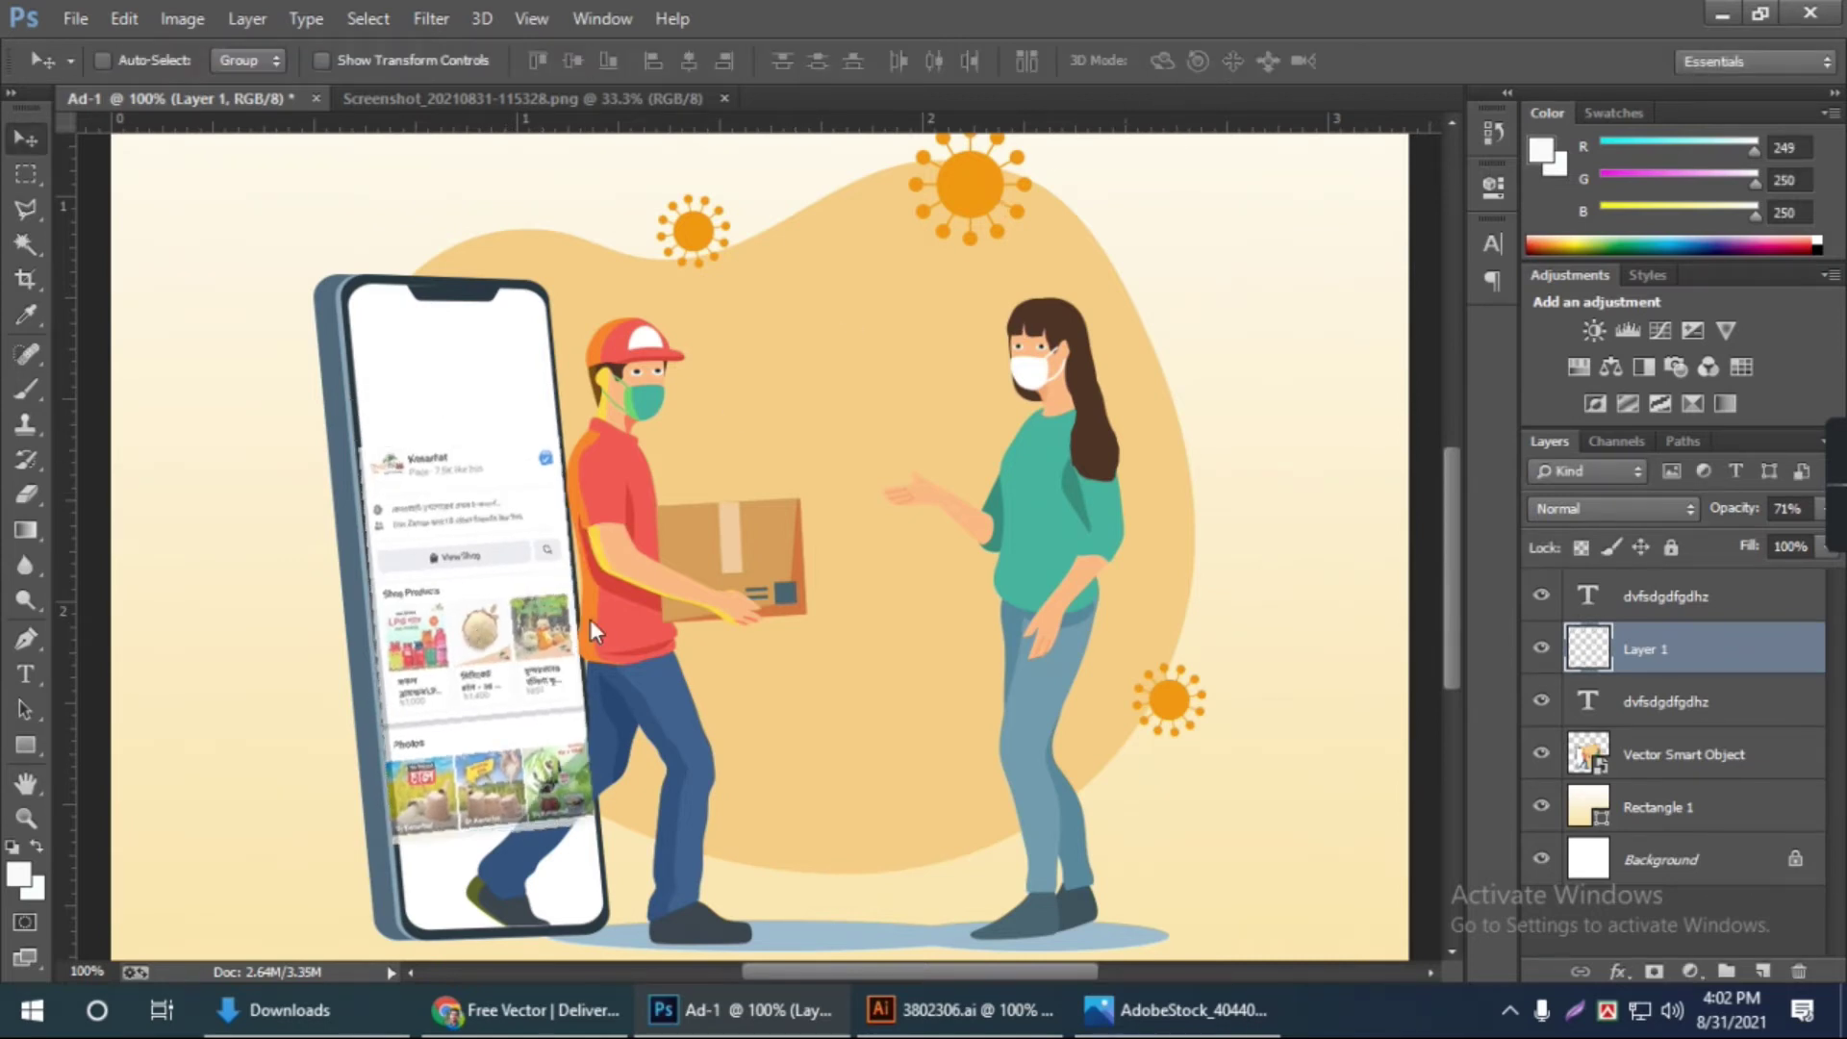
Raise the screenshot within the phone and zoom in on the upper screen.
mouse_move(506, 675)
mouse_down()
mouse_move(497, 538)
mouse_move(506, 559)
mouse_up()
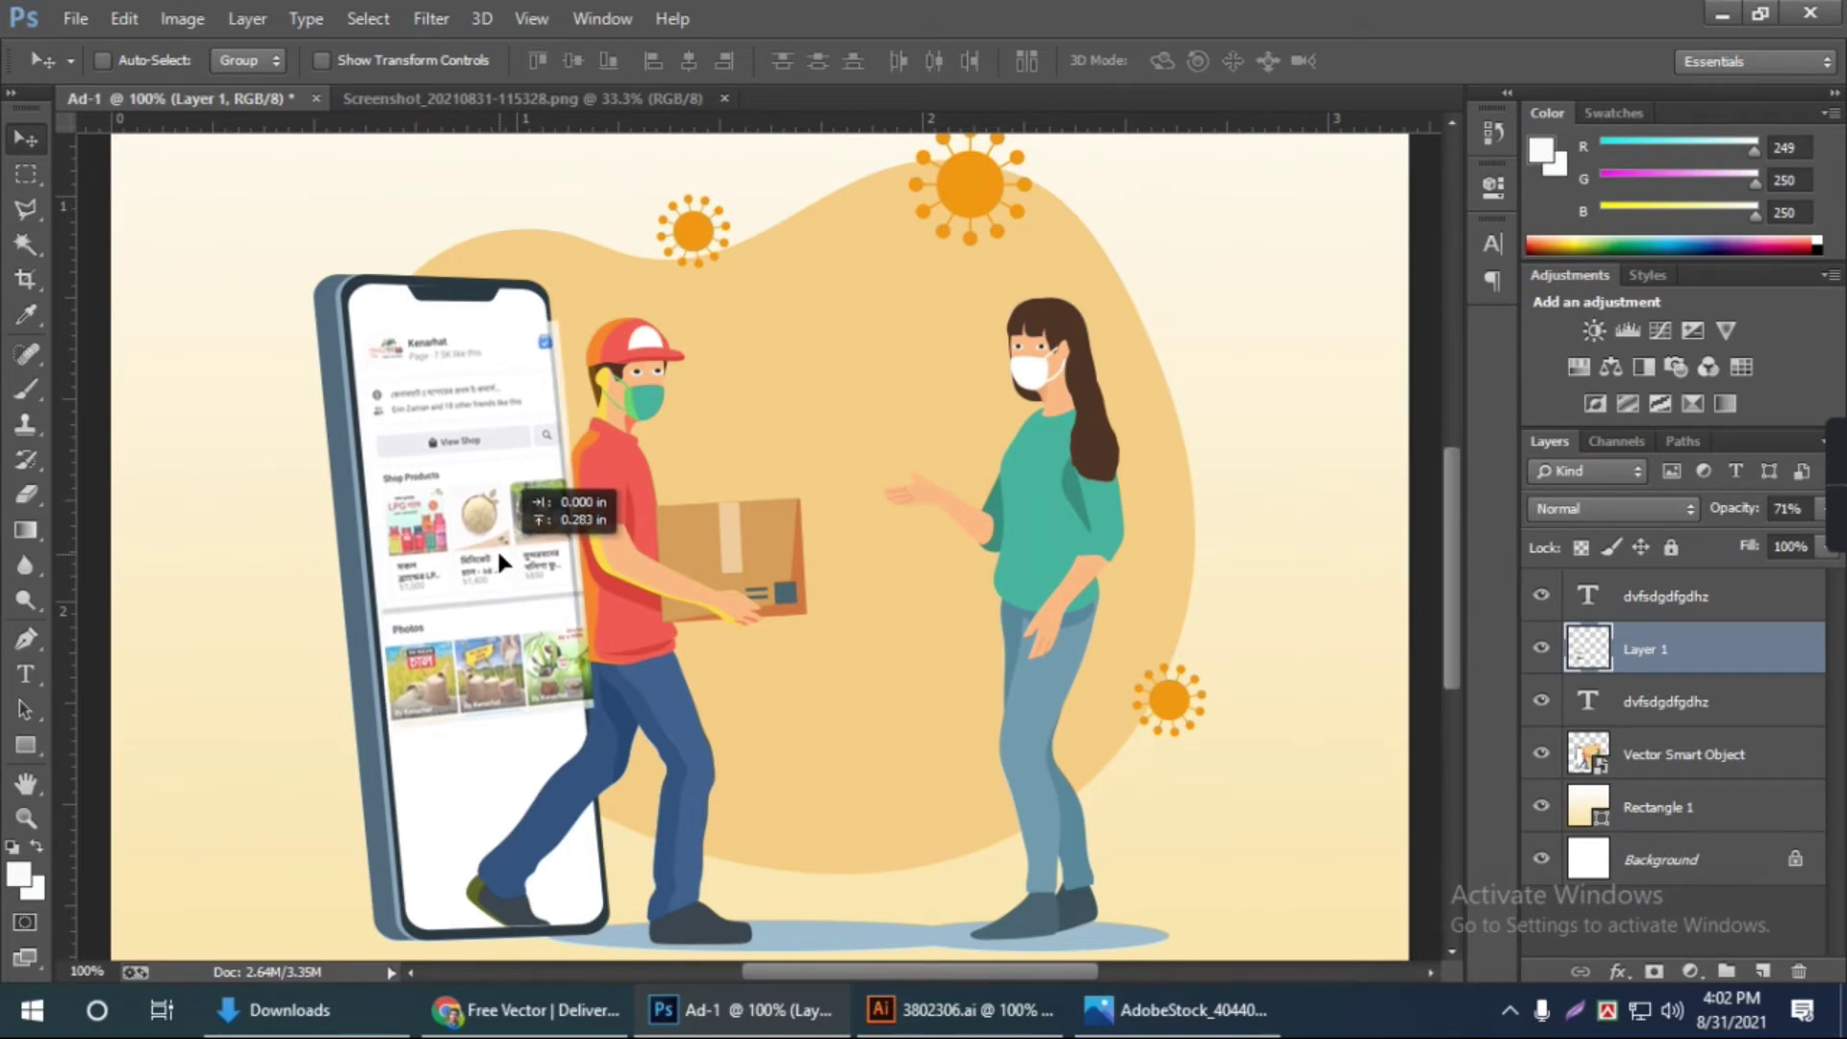
key(ctrl+plus)
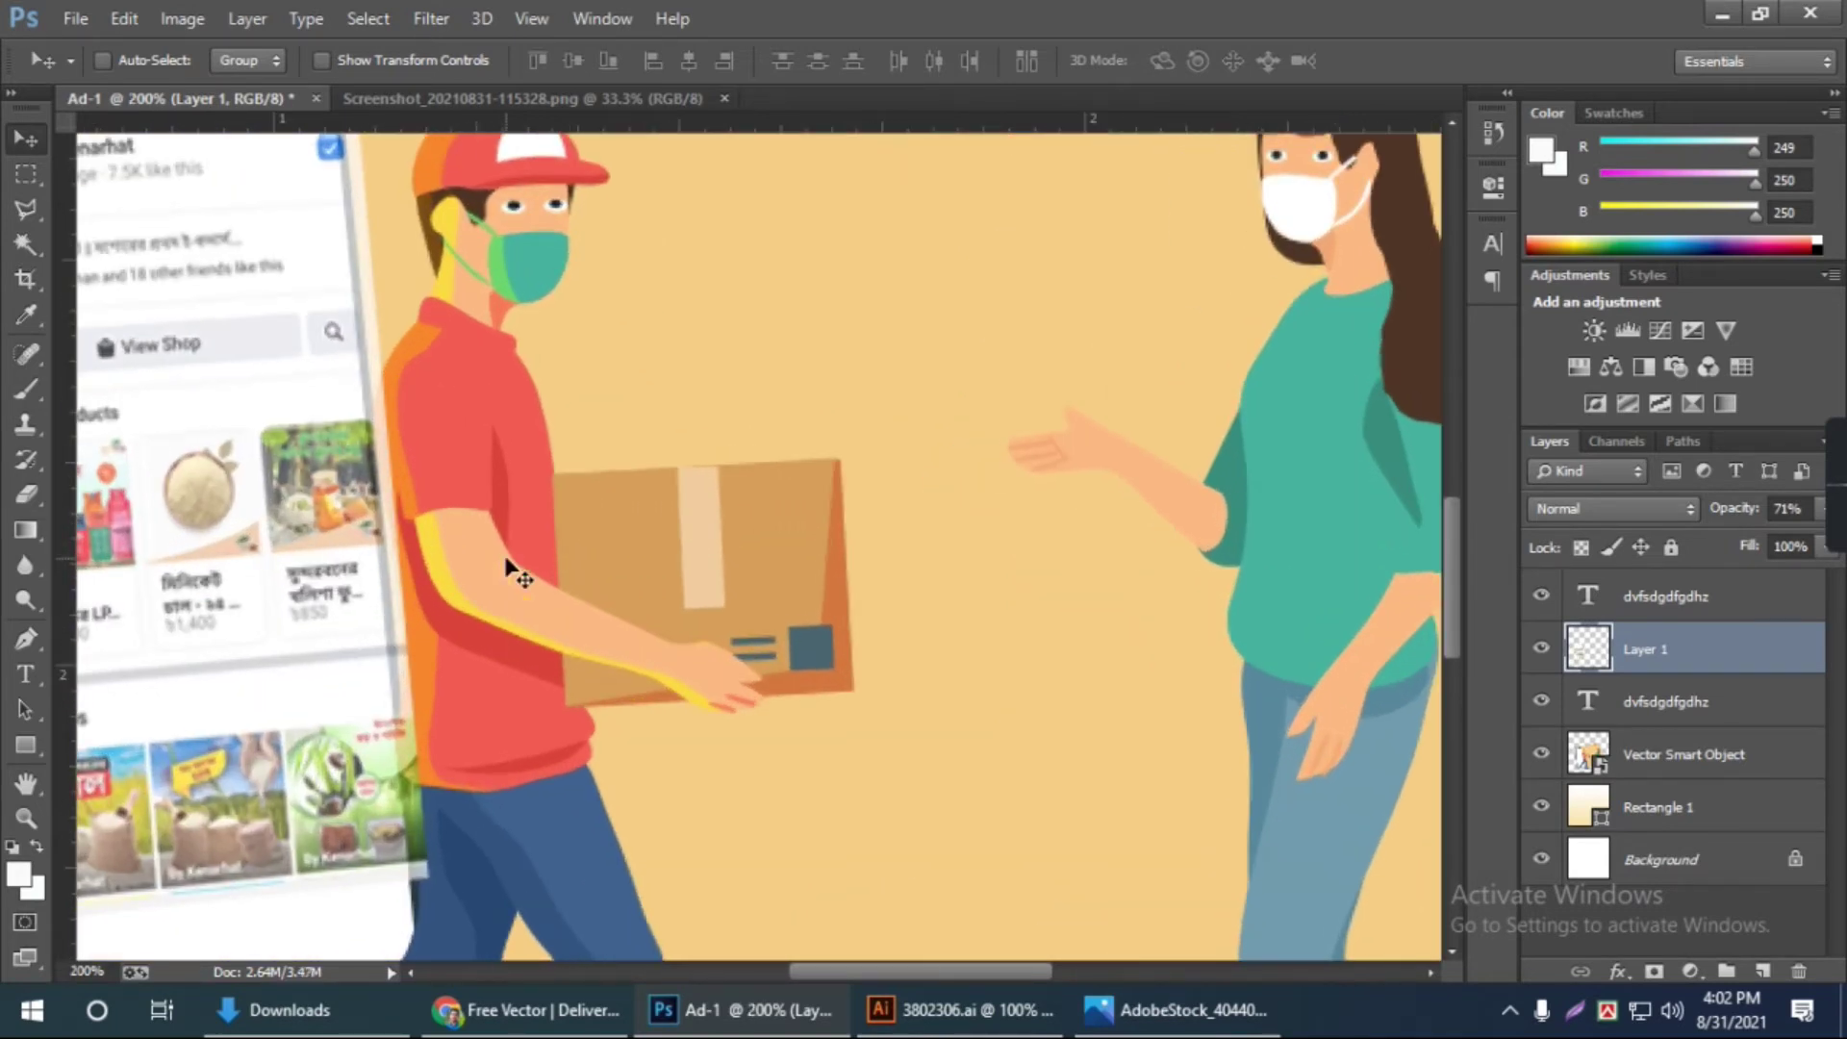
drag(489, 604, 837, 728)
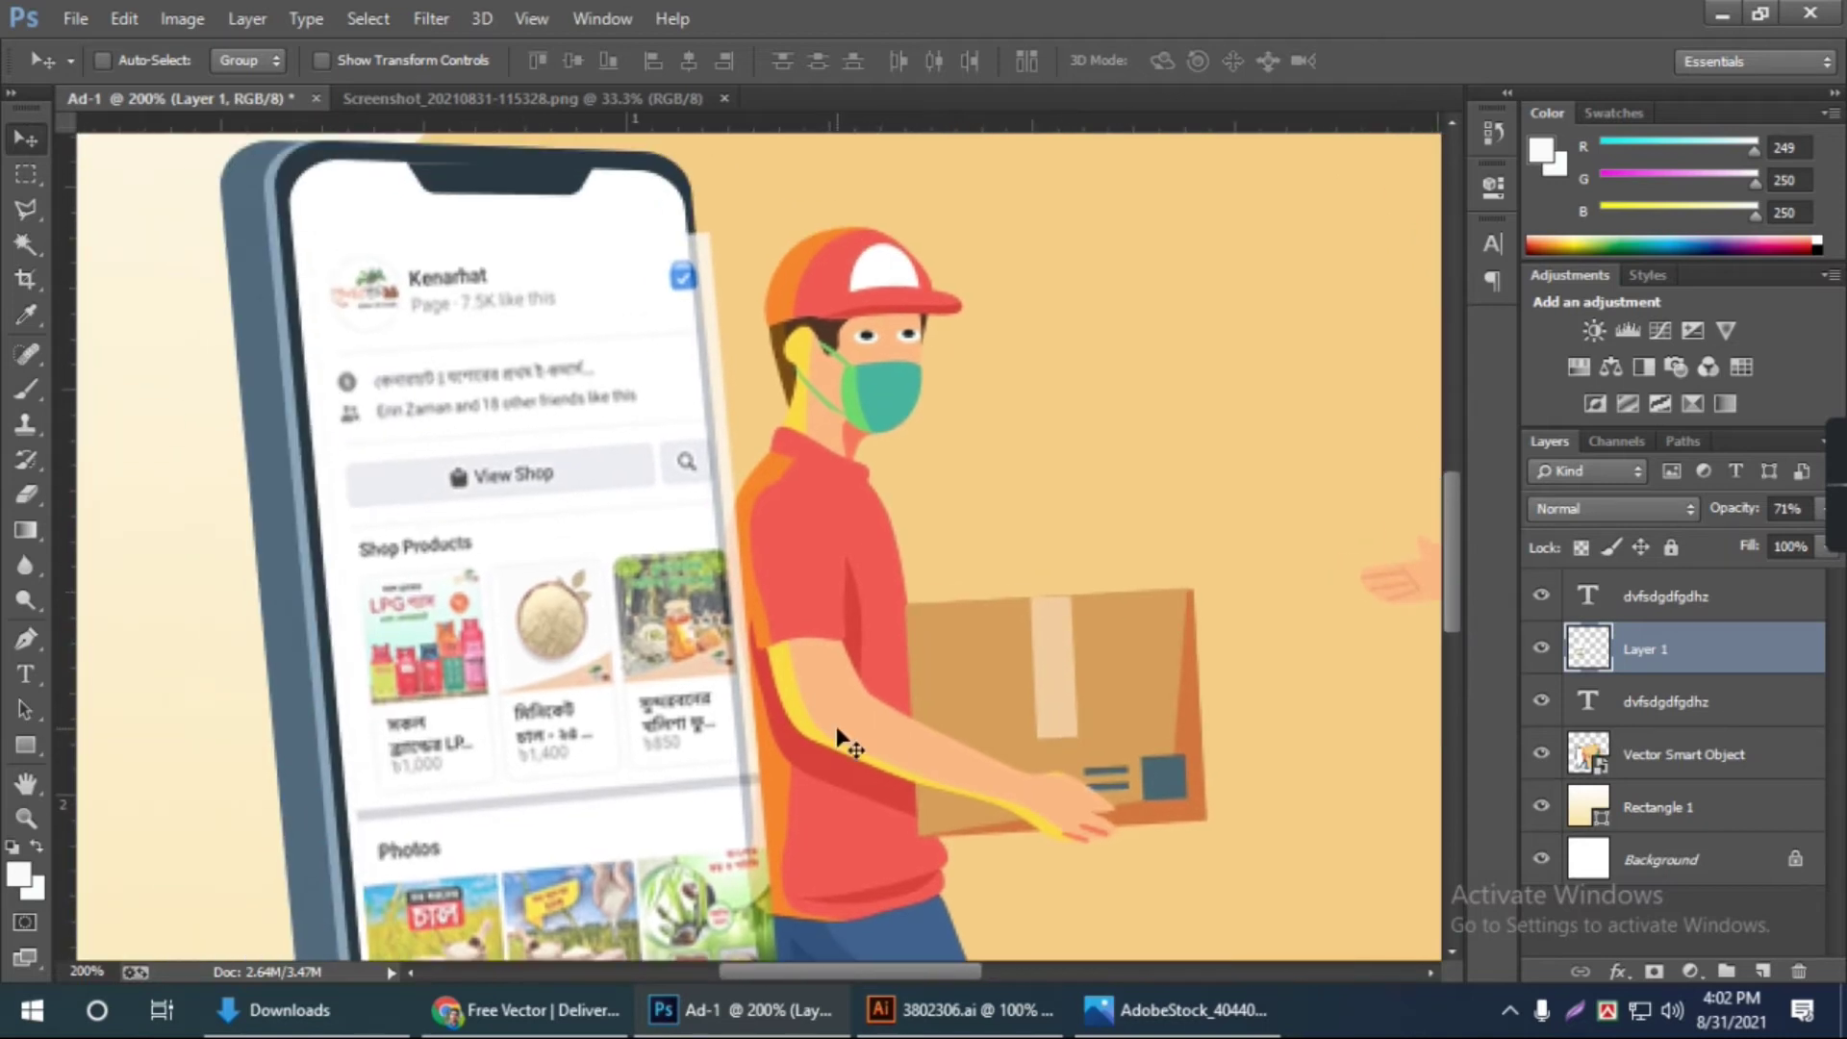
Pull the screenshot's top-right and bottom-right corners in to the phone screen edges.
key(ctrl+t)
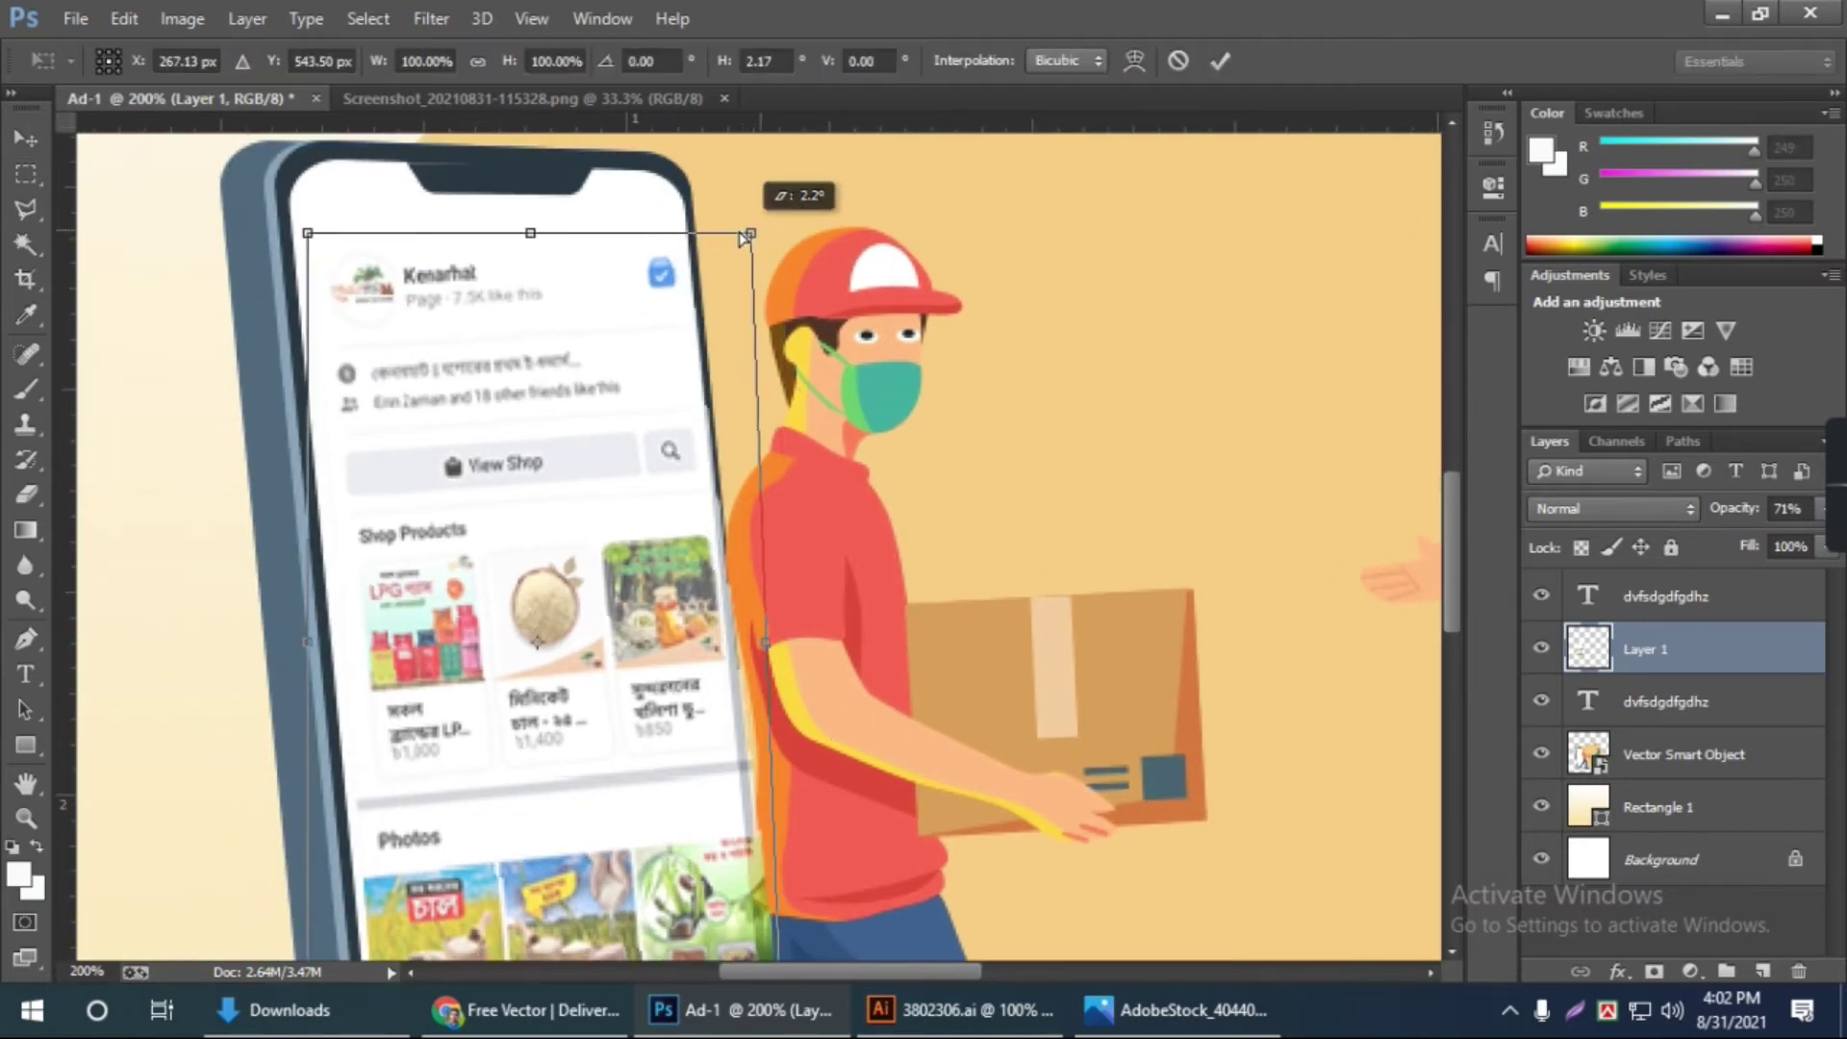
drag(782, 236, 742, 240)
scroll(835, 749, down, 2)
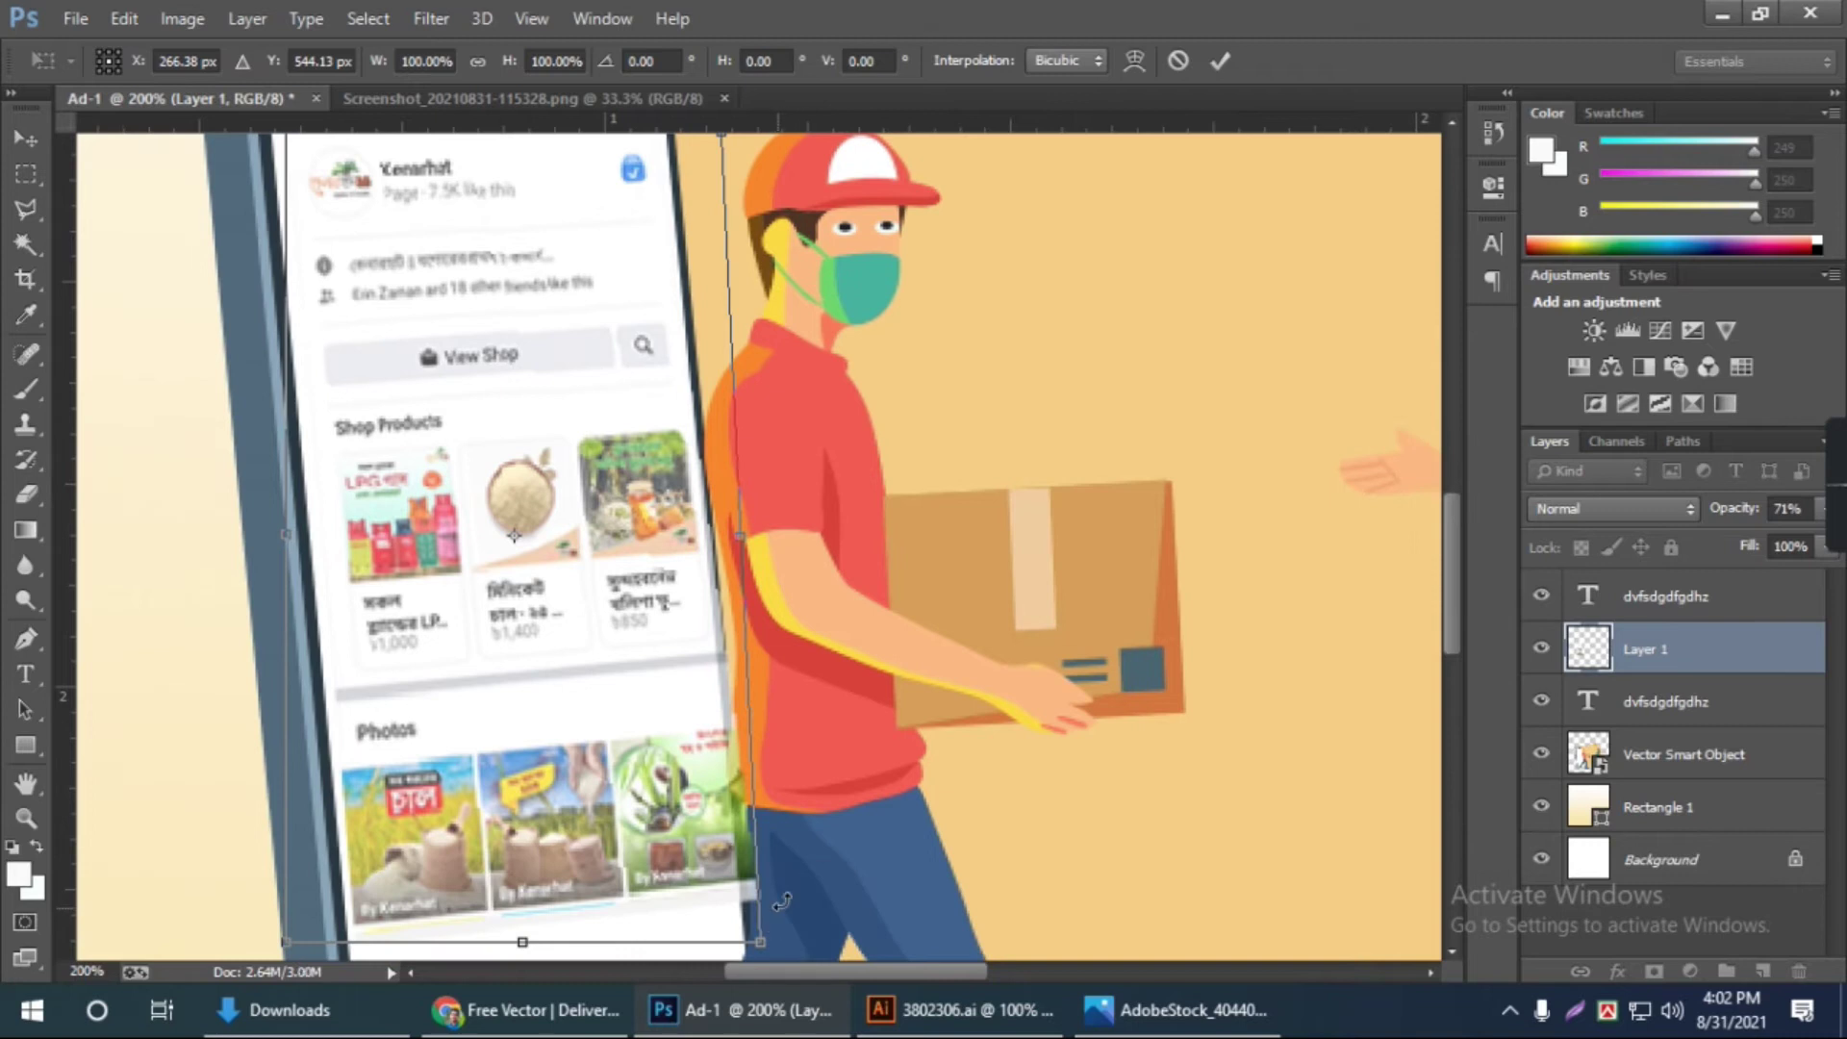
scroll(782, 901, down, 2)
drag(760, 868, 736, 868)
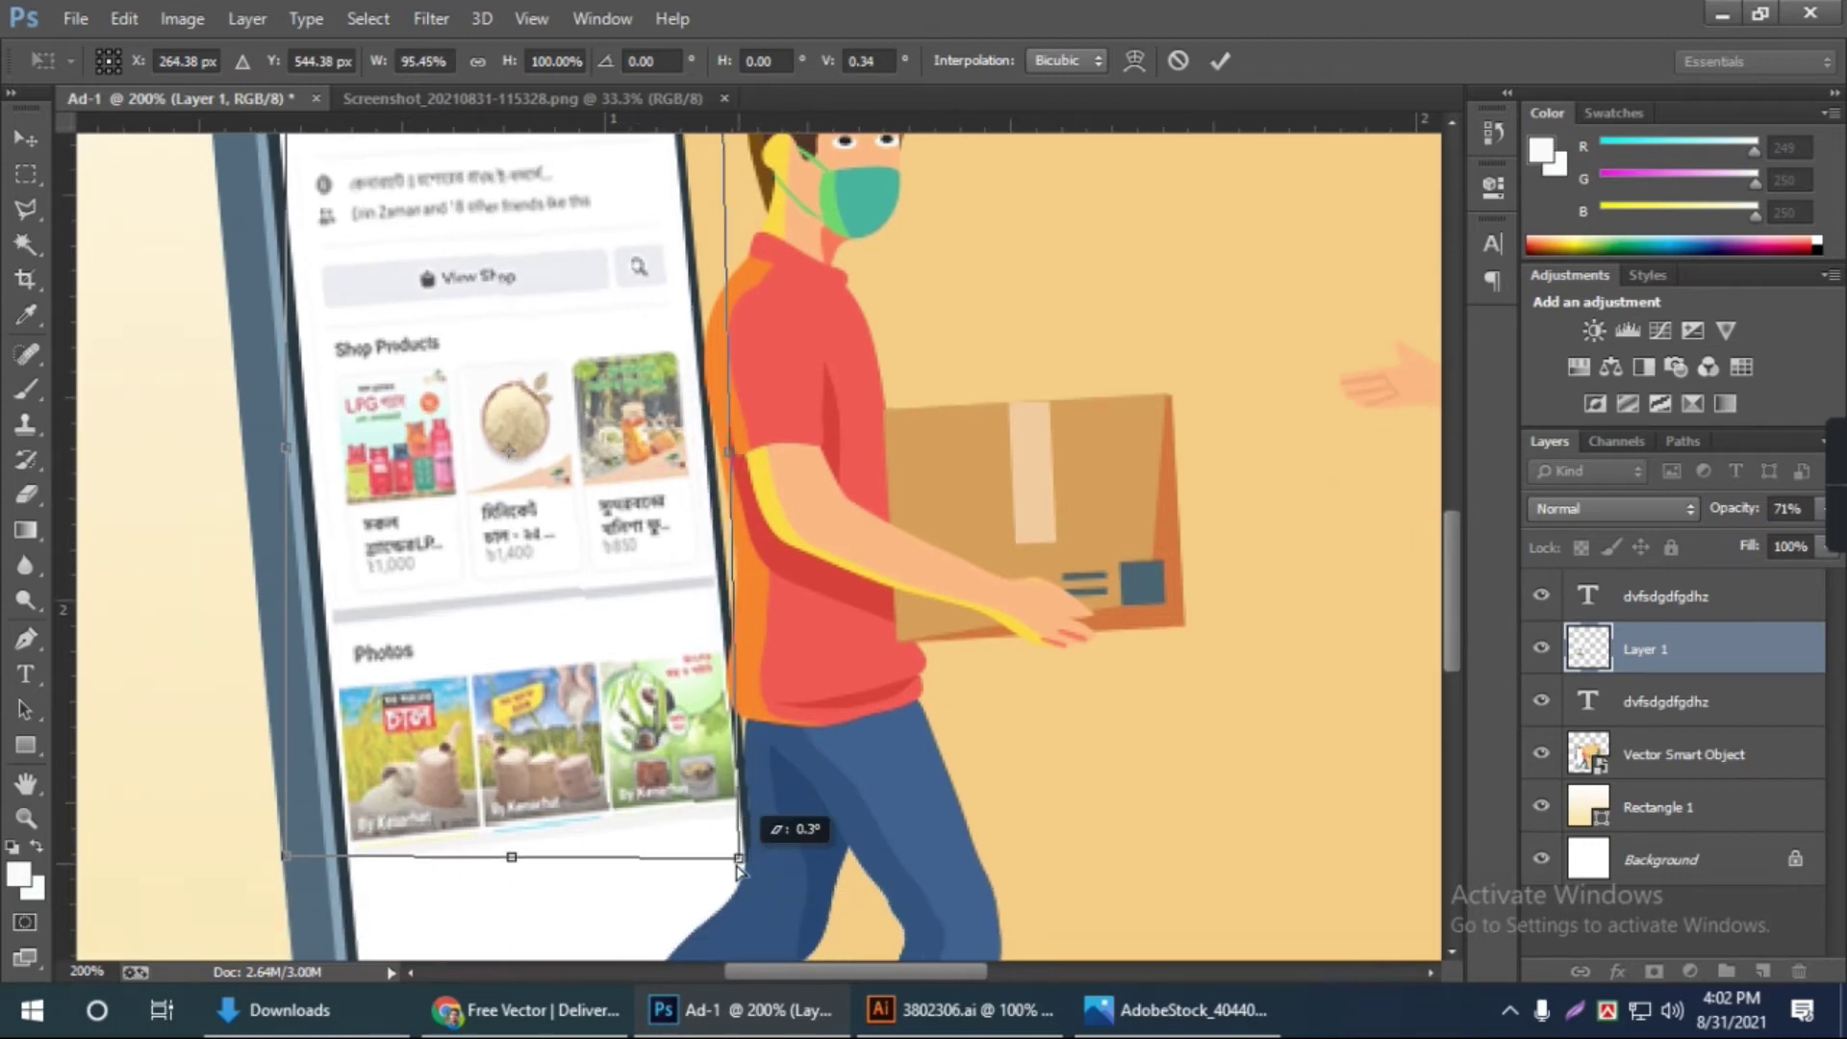
scroll(934, 616, down, 3)
scroll(943, 601, down, 5)
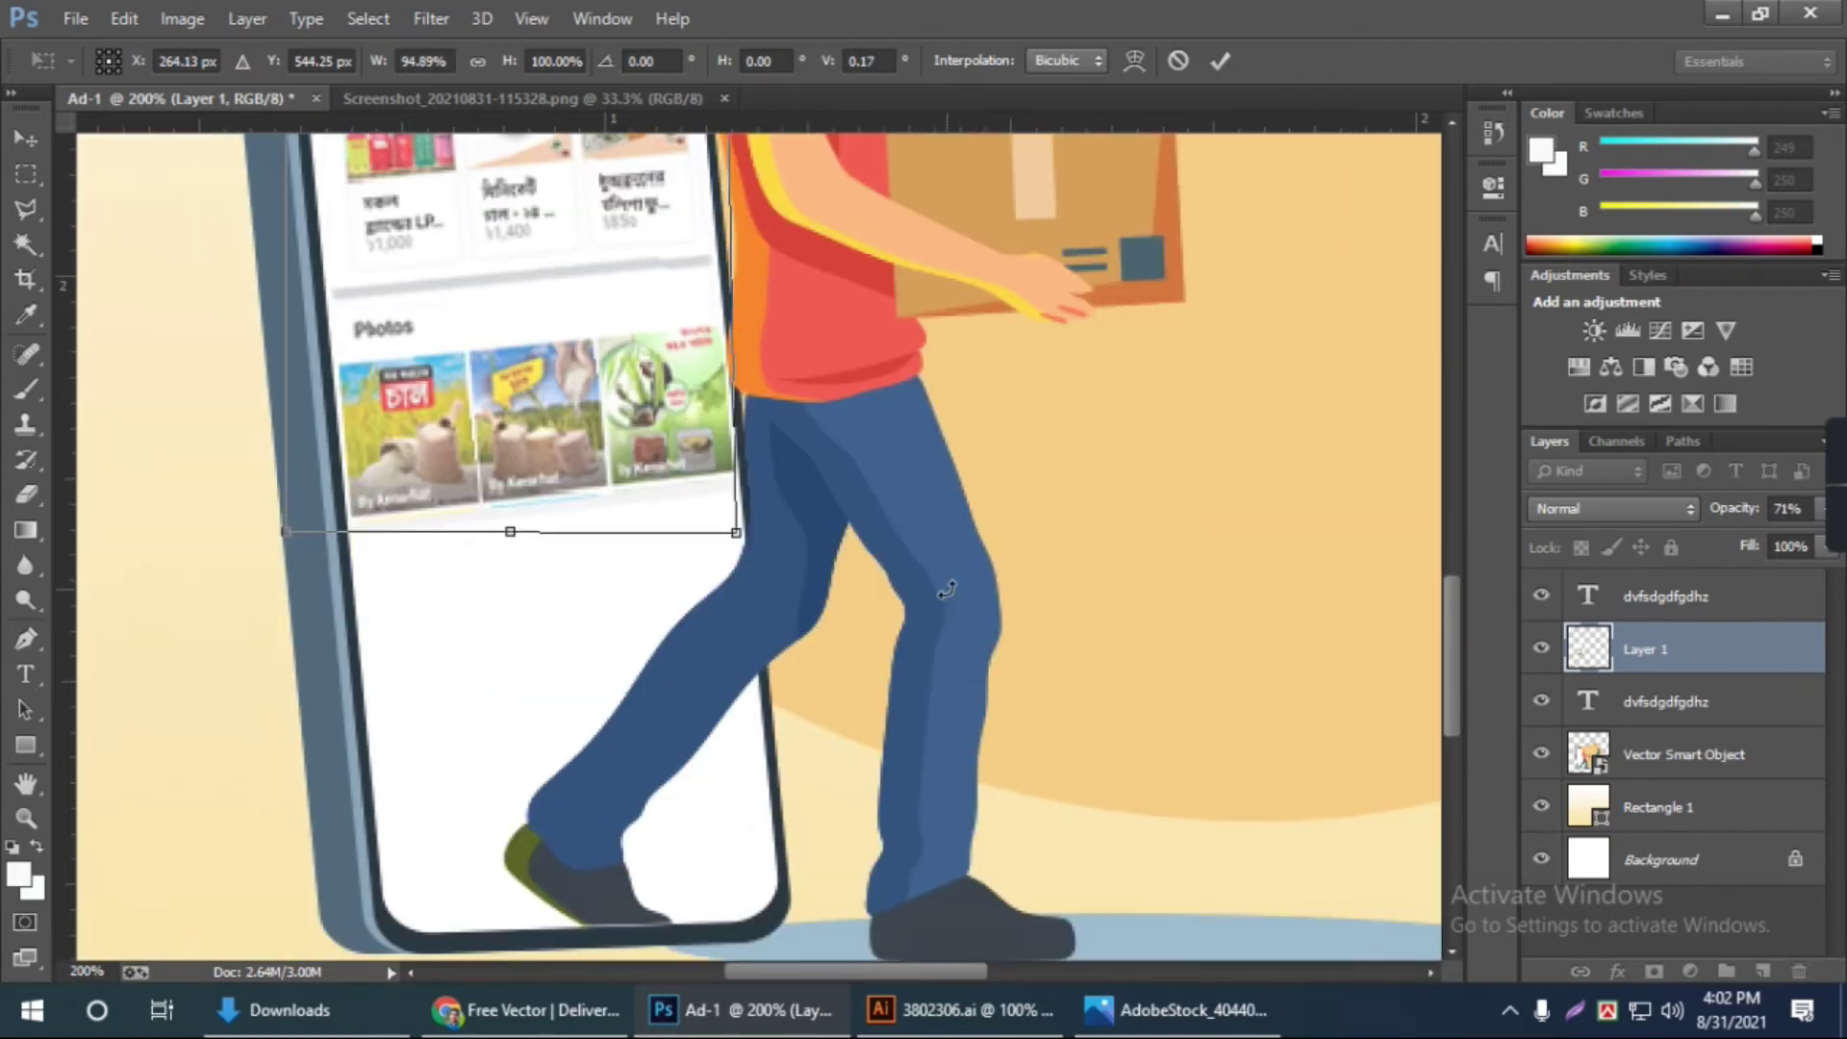
click(1215, 62)
scroll(880, 664, up, 4)
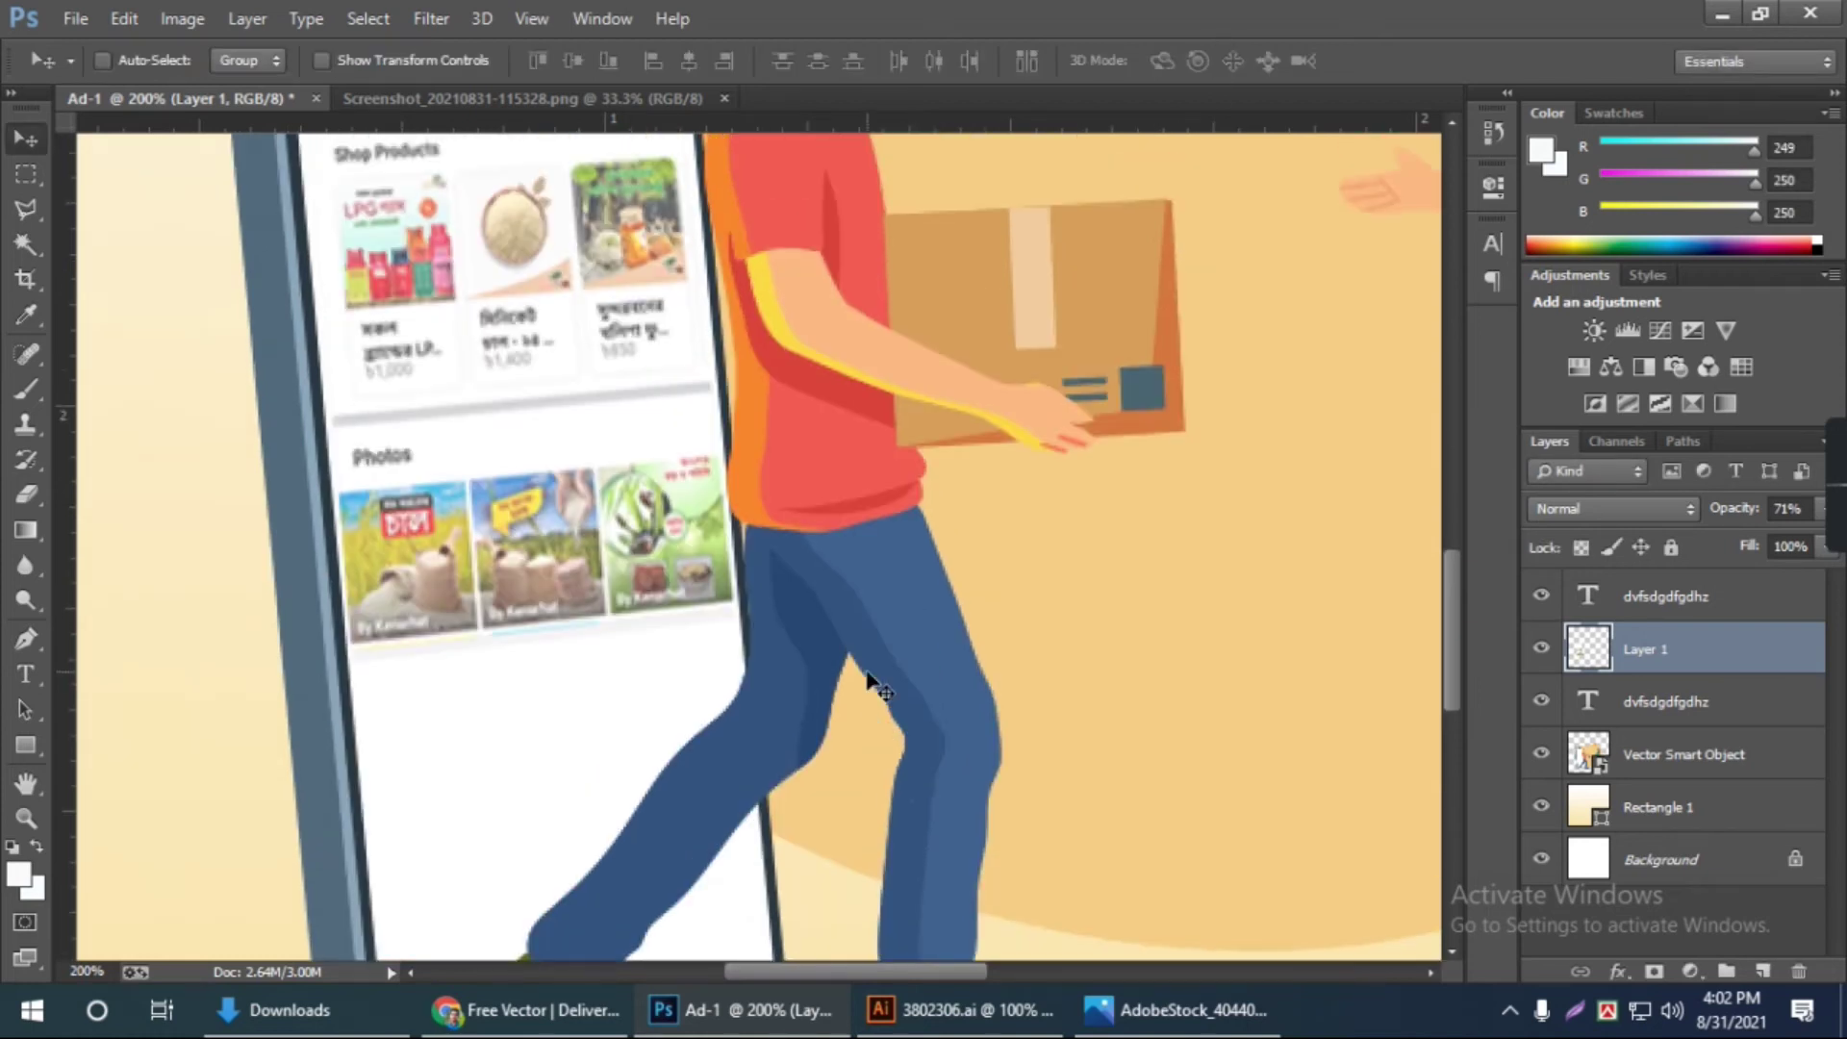
scroll(870, 683, up, 1)
key(ctrl+minus)
key(ctrl+minus)
key(ctrl+plus)
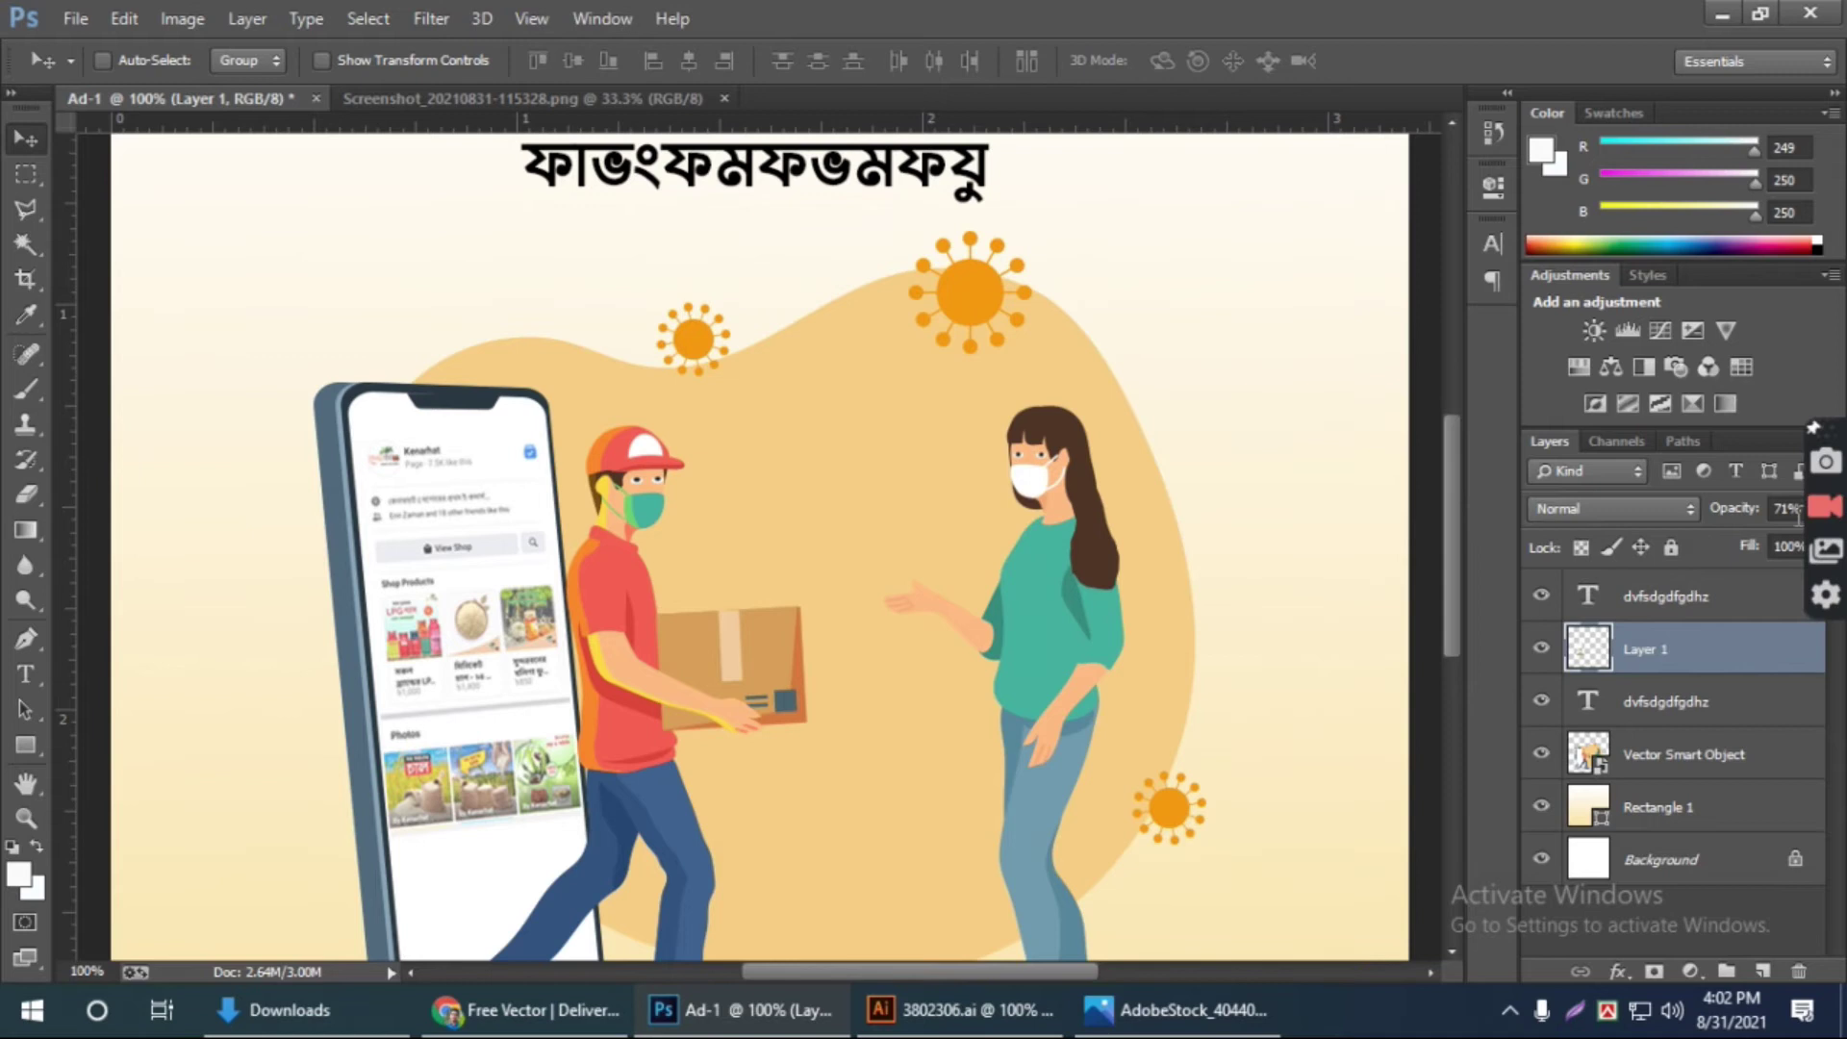
Set Layer 1 opacity to 99% and move the shop screenshot lower on the phone screen.
click(1823, 516)
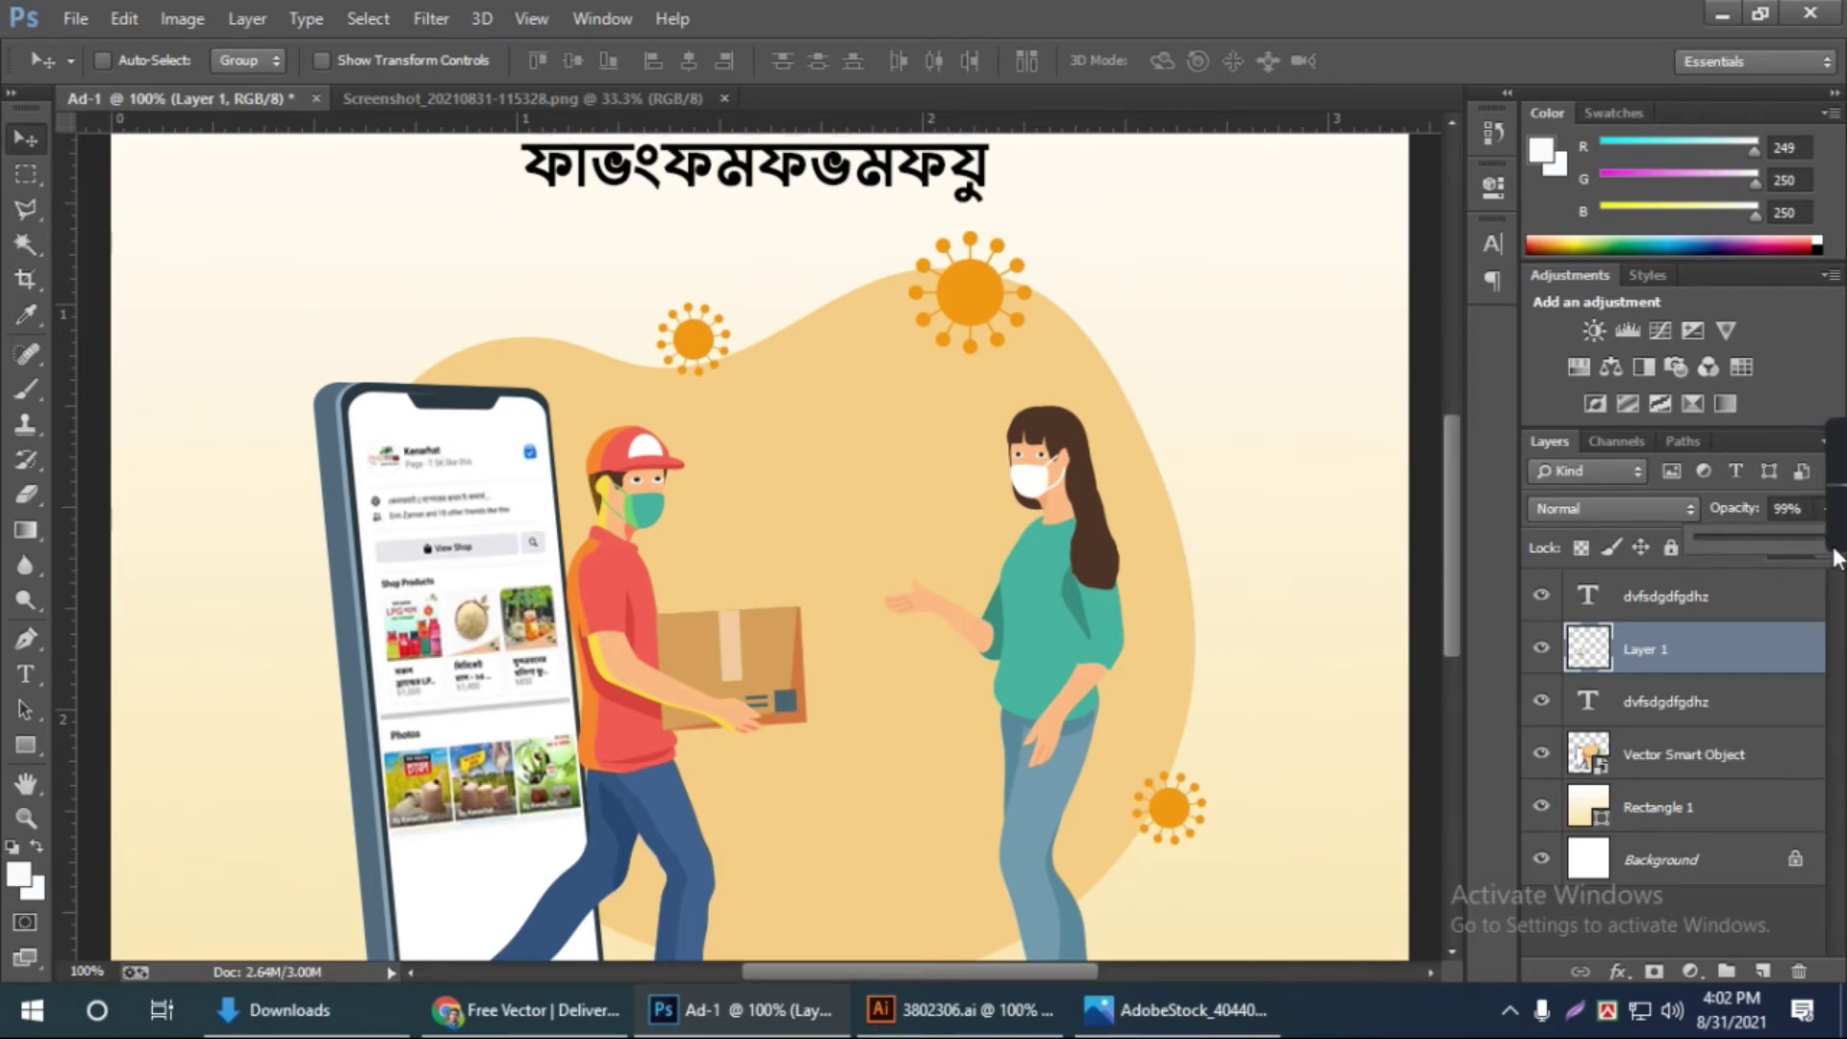
scroll(379, 350, down, 2)
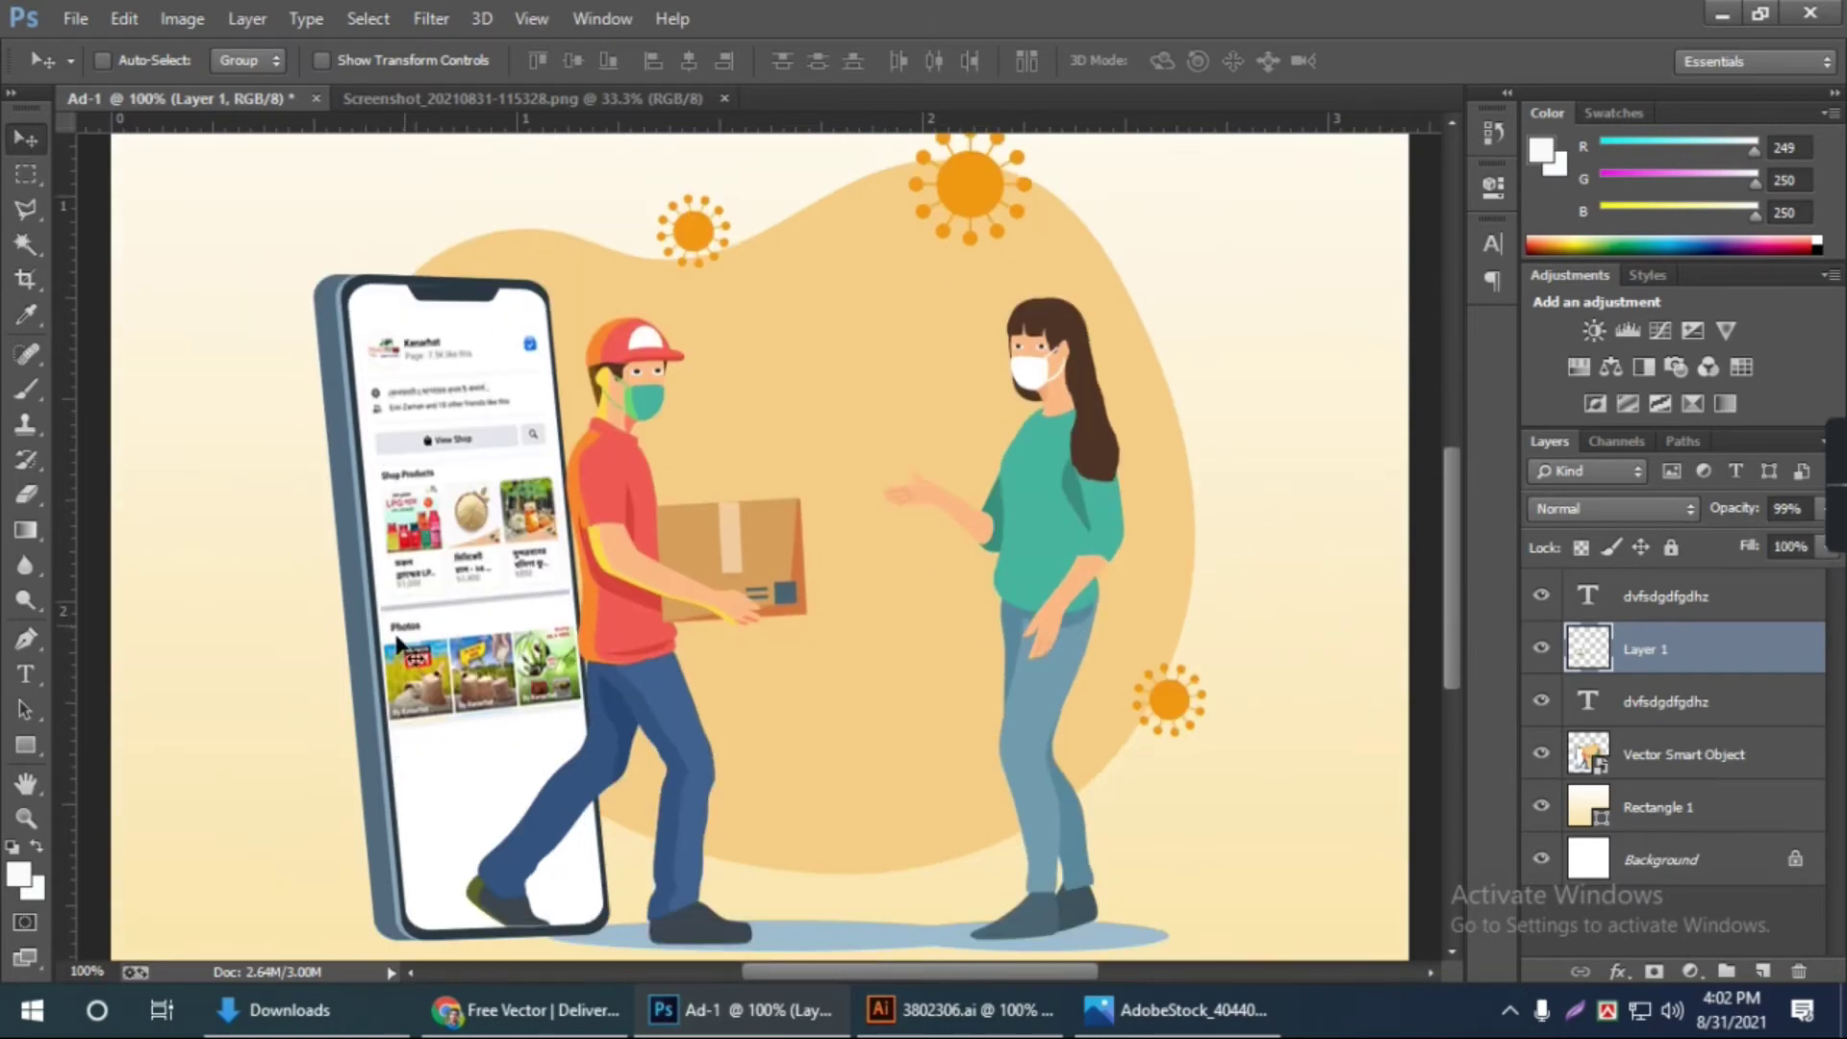
scroll(397, 642, down, 2)
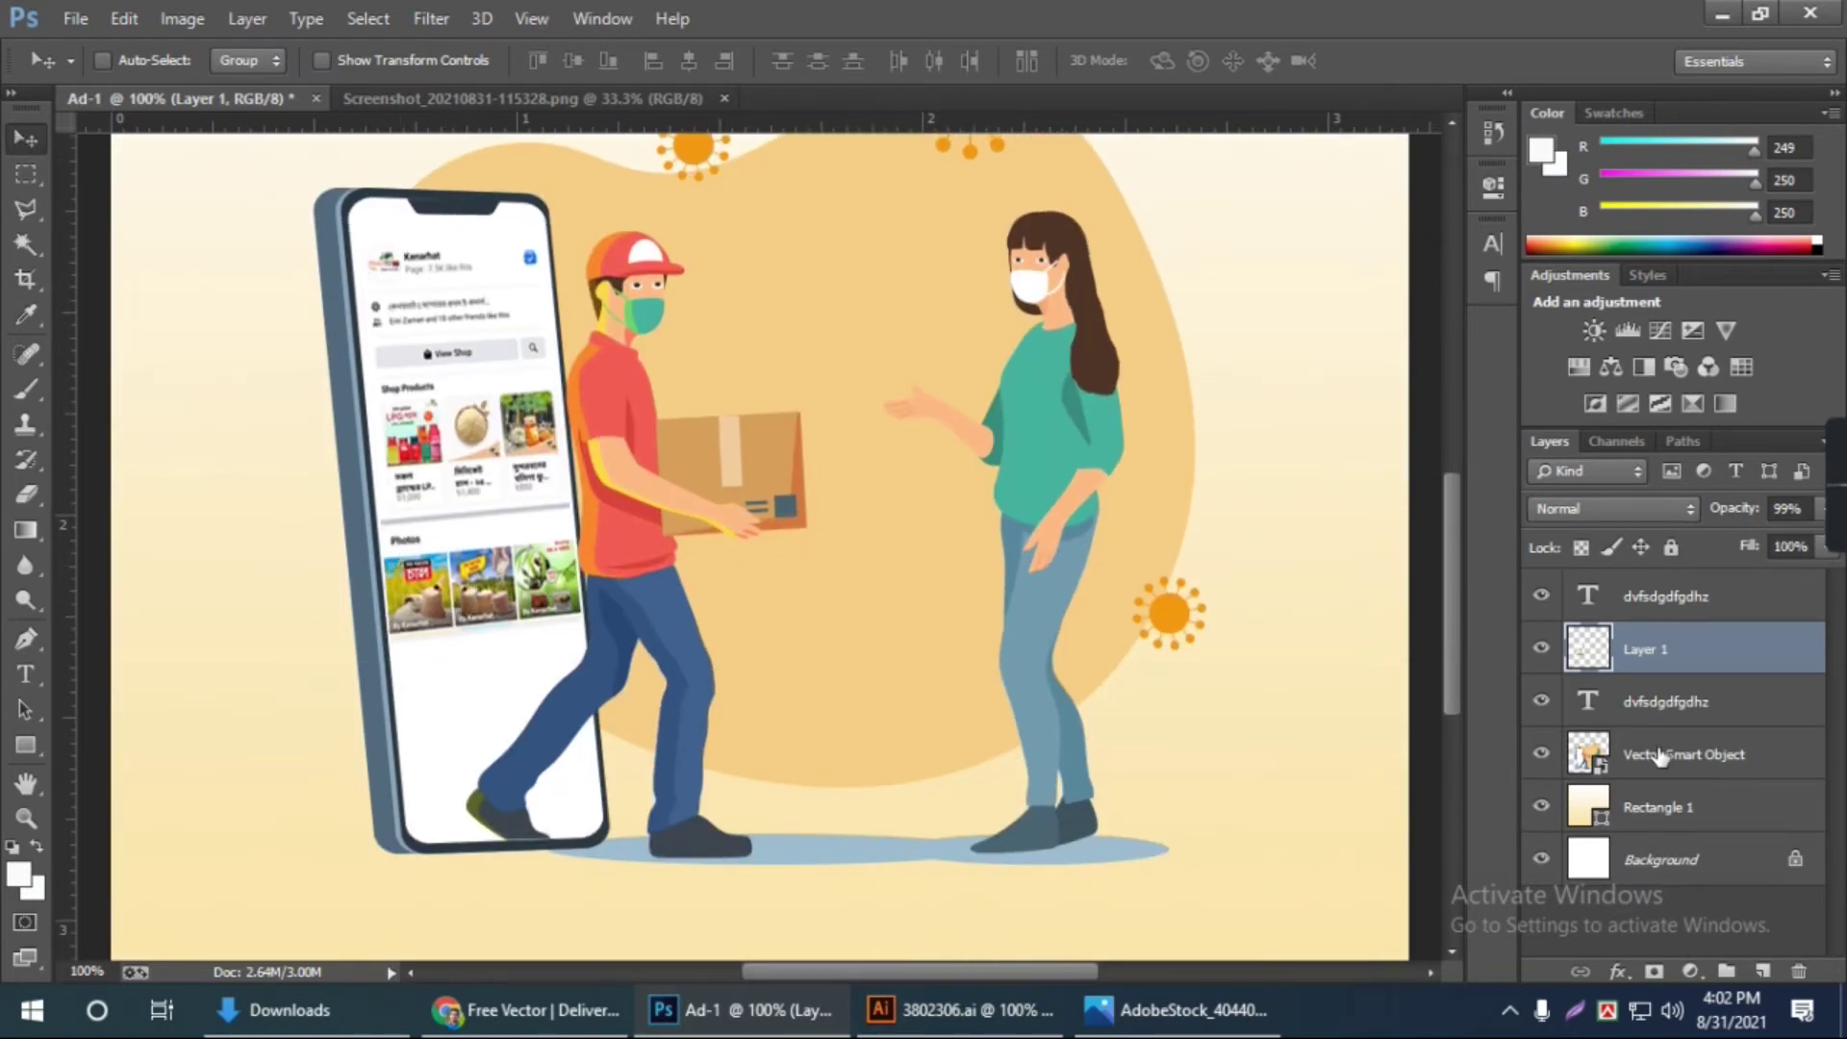
mouse_move(524, 567)
mouse_down()
mouse_move(540, 747)
mouse_move(535, 676)
mouse_up()
Duplicate the screenshot layer and delete the copy's overlapping top area with a polygonal selection.
key(ctrl+j)
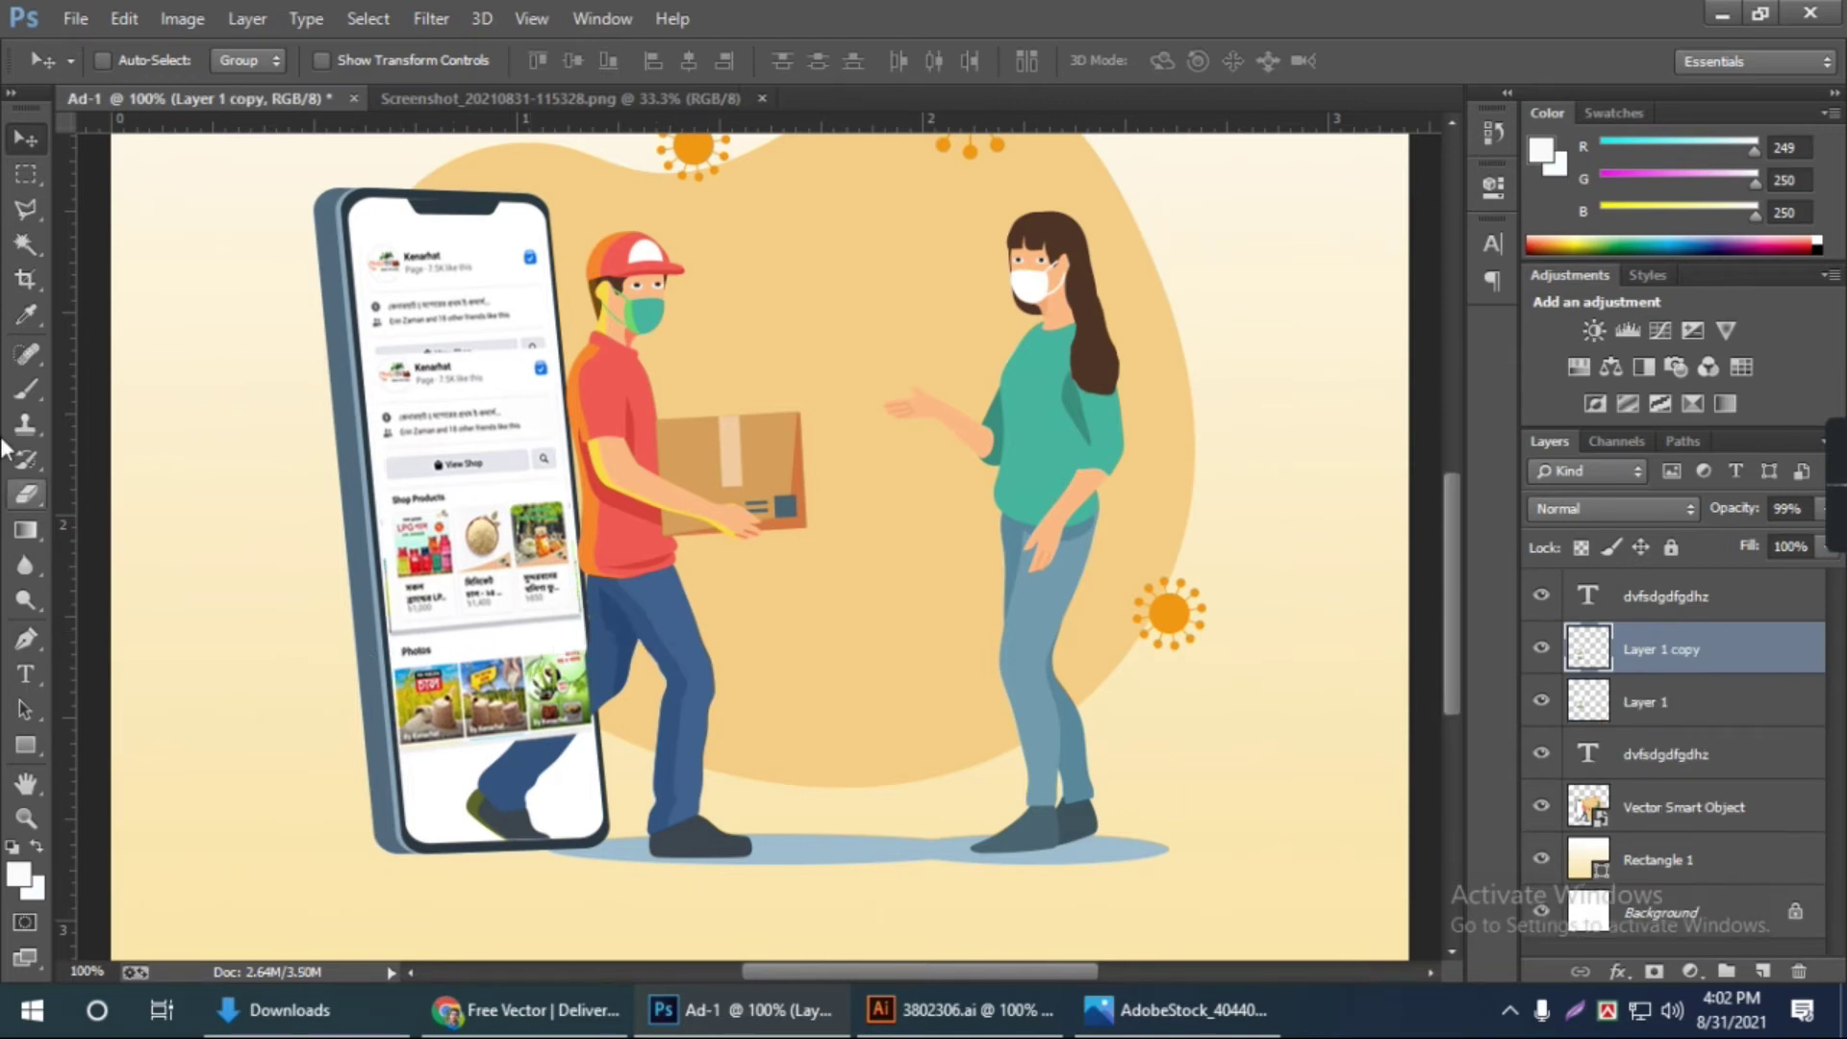
click(29, 213)
click(386, 656)
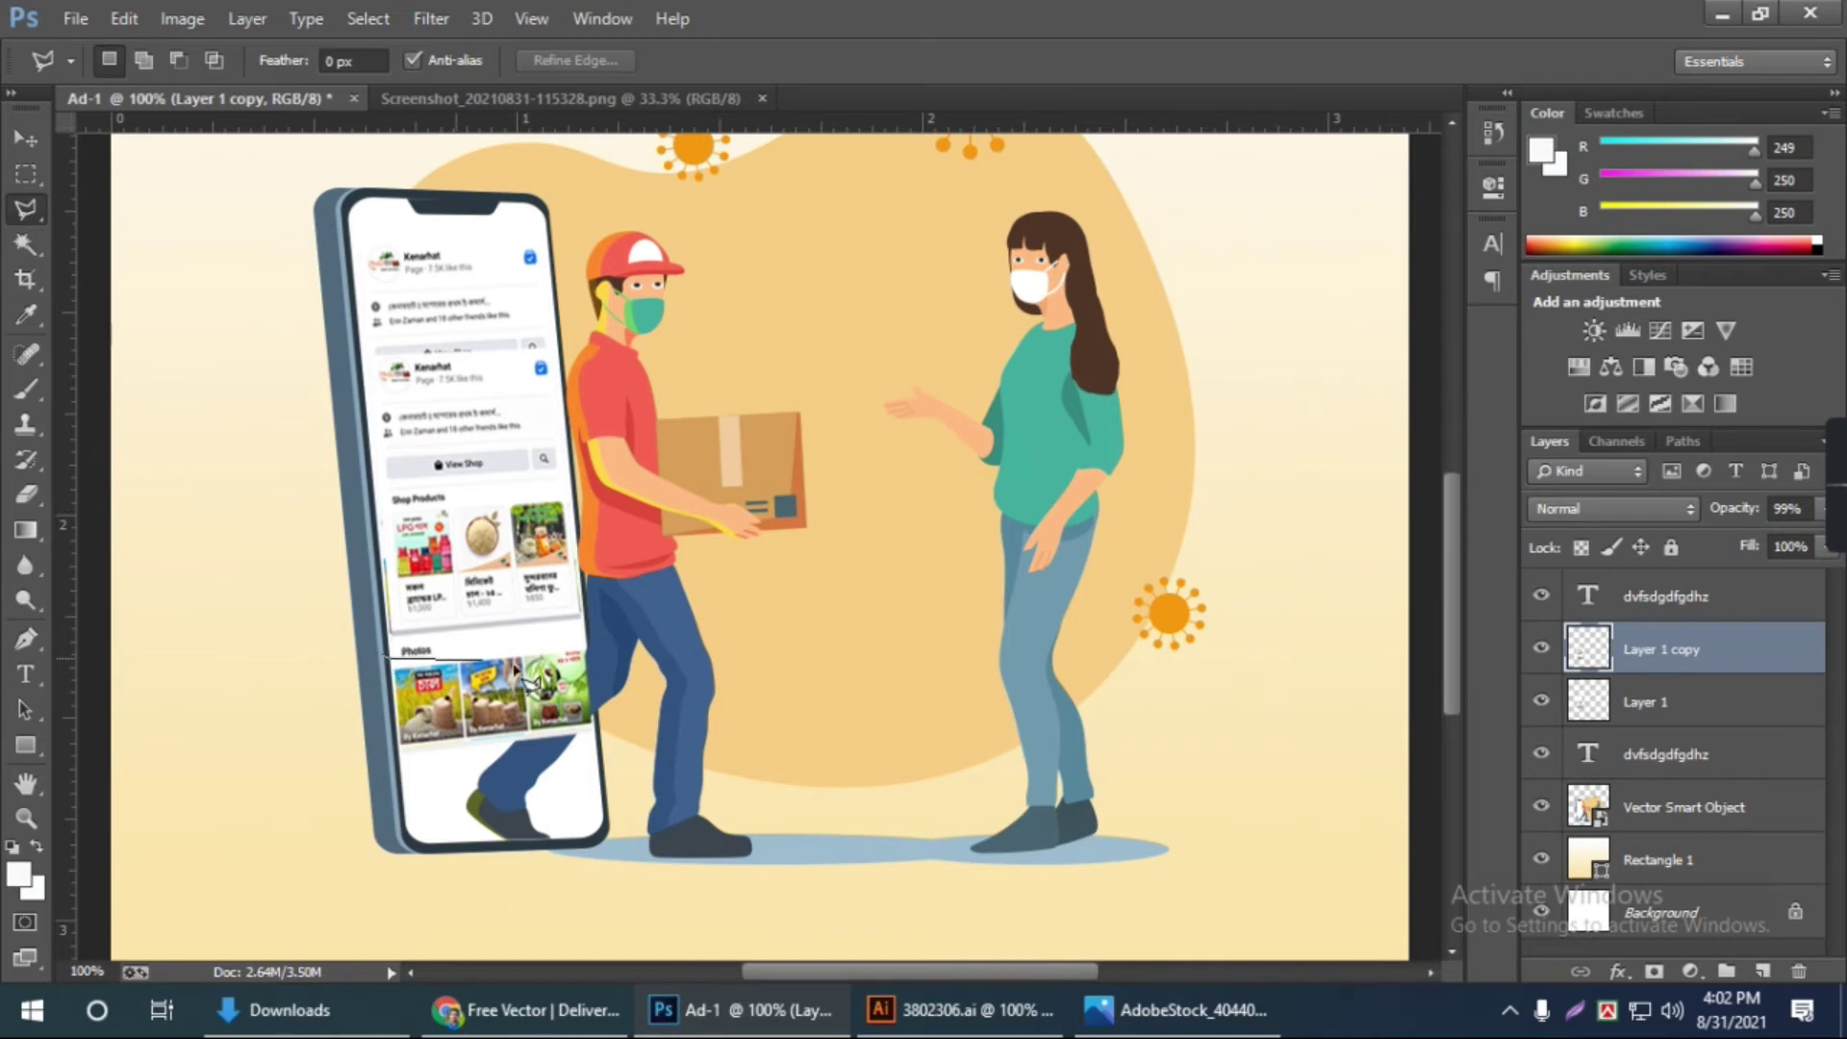
click(637, 634)
click(590, 205)
click(188, 258)
click(306, 587)
click(384, 657)
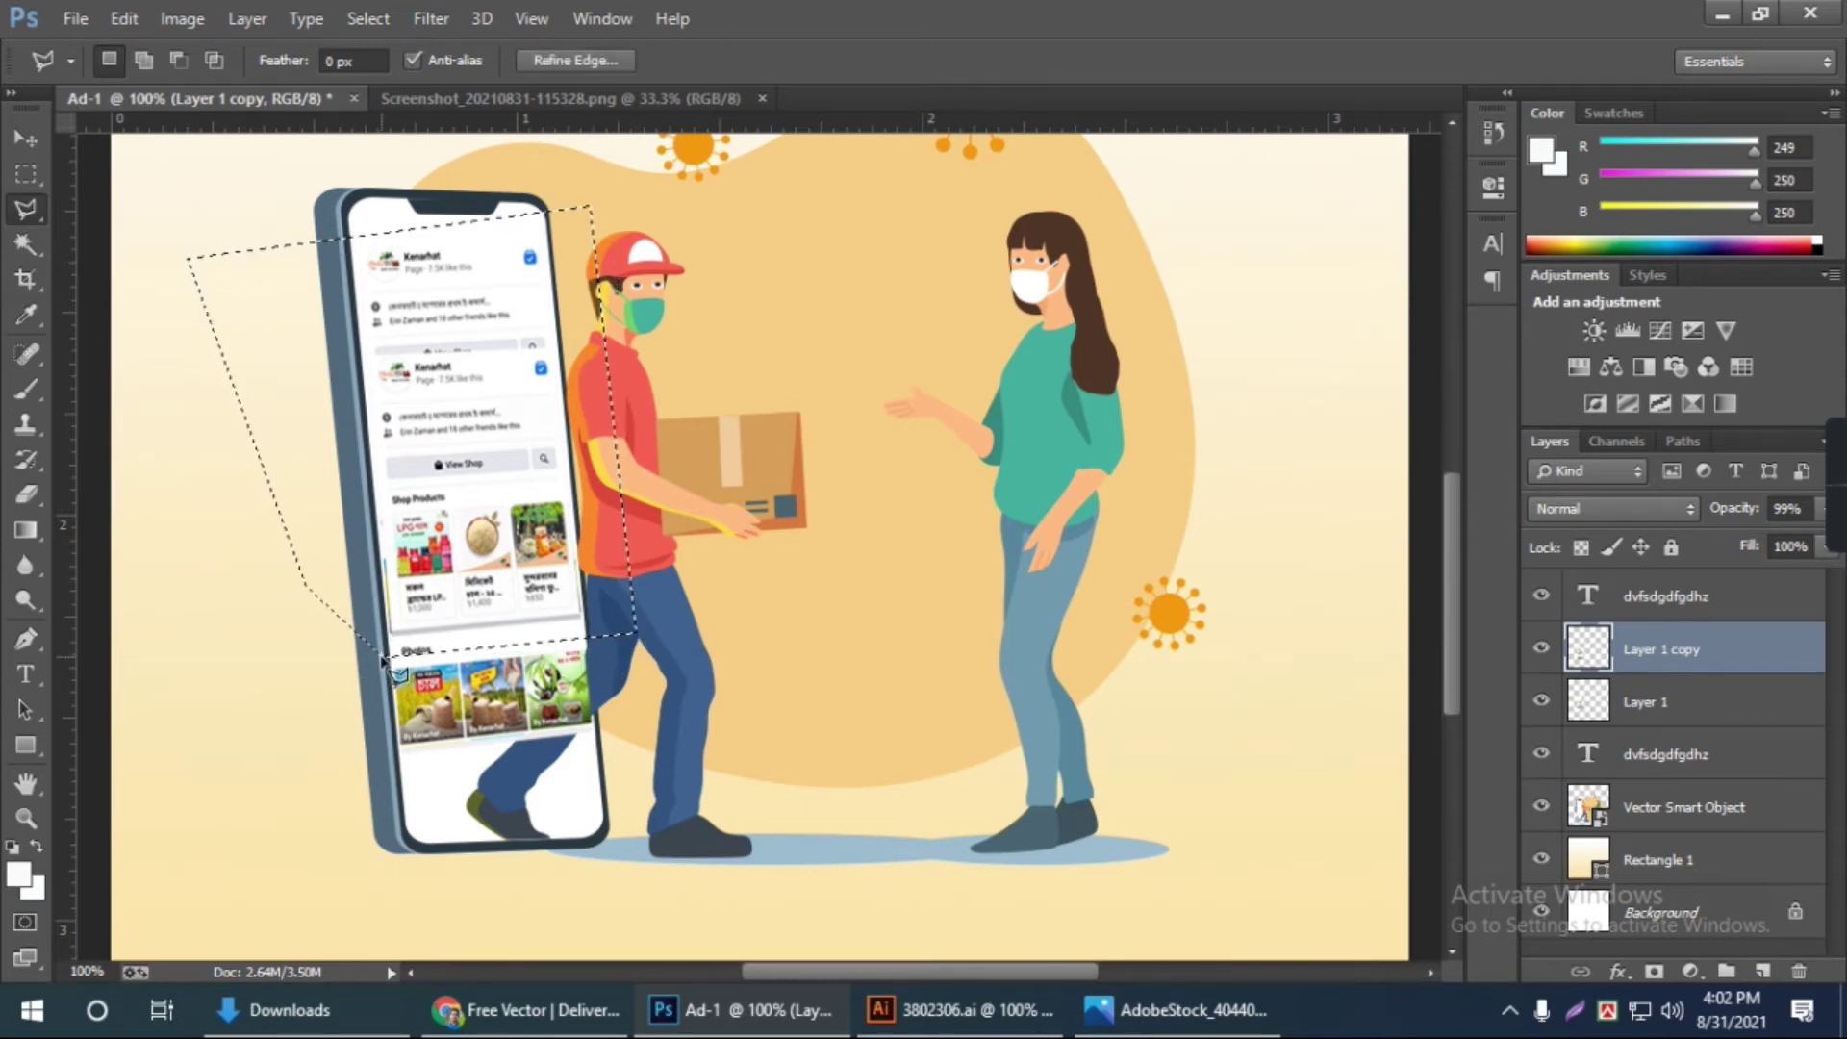
key(Delete)
key(ctrl+d)
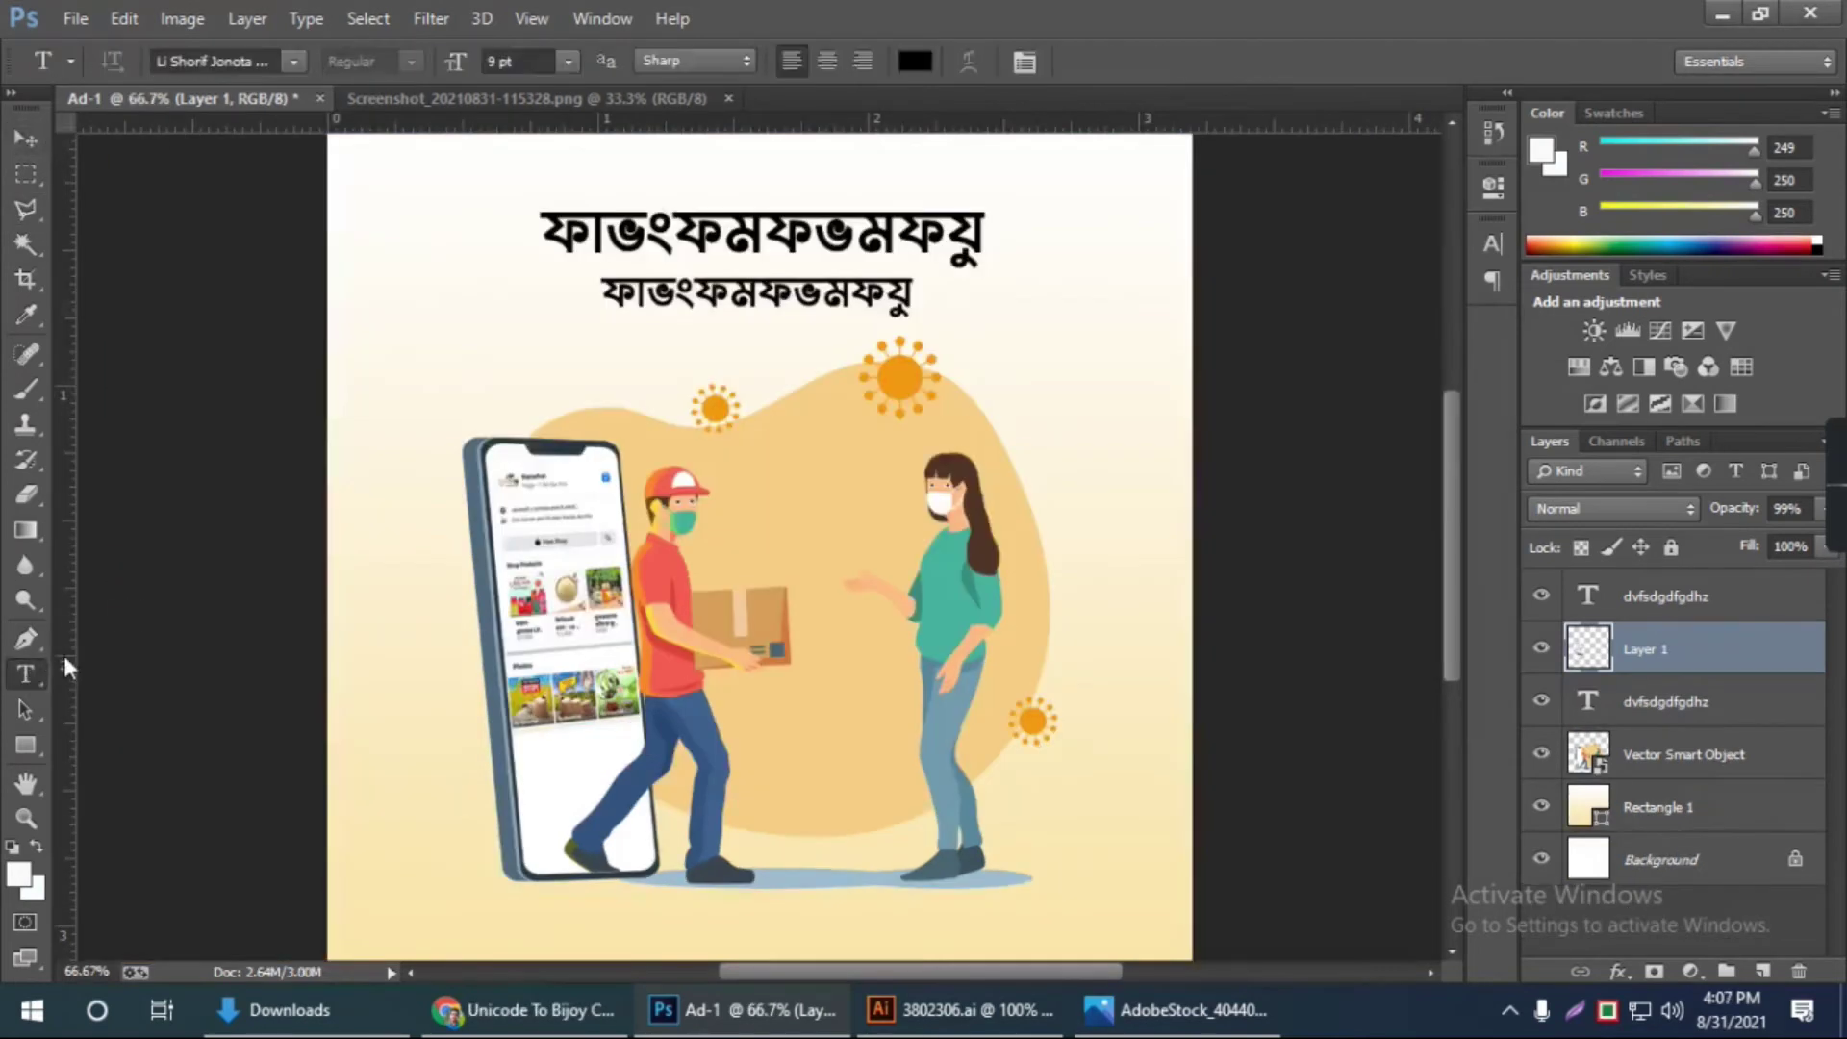
Paste the new Bengali headline wording, widen its text box, and move it left.
click(749, 236)
key(ctrl+a)
key(ctrl+v)
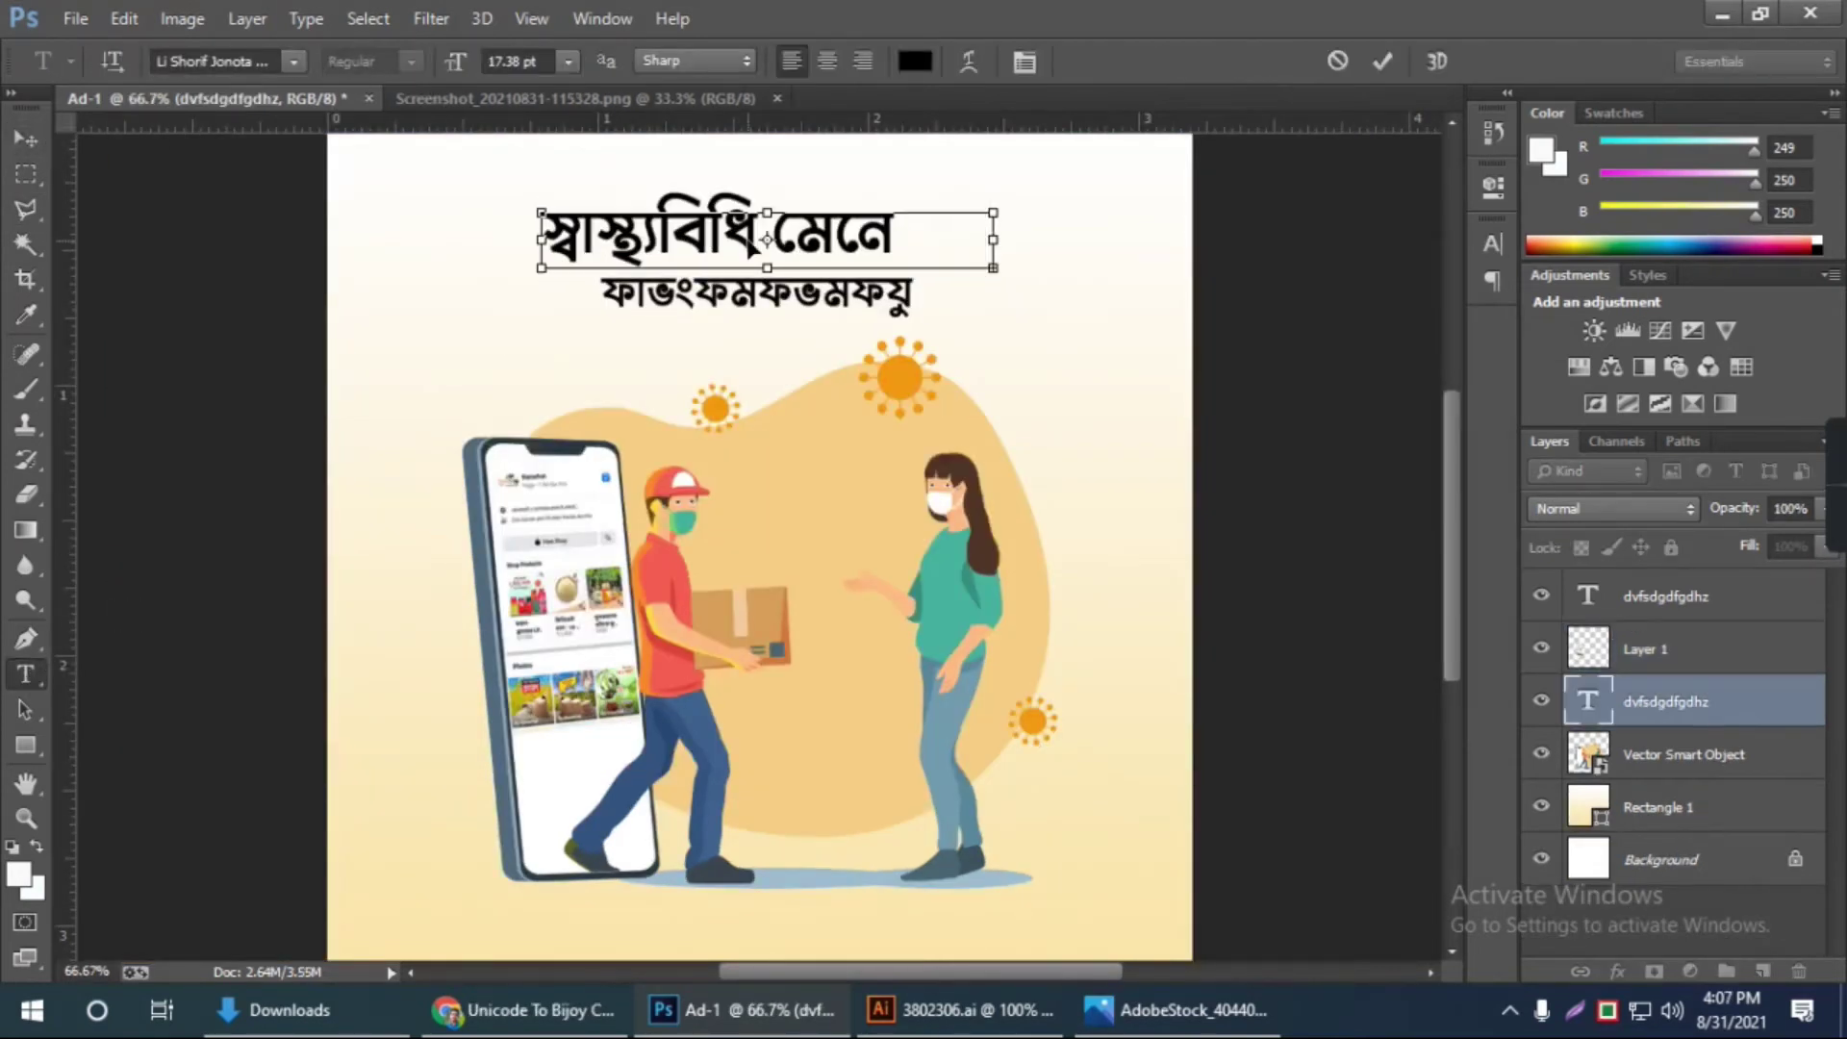
drag(997, 272, 1326, 326)
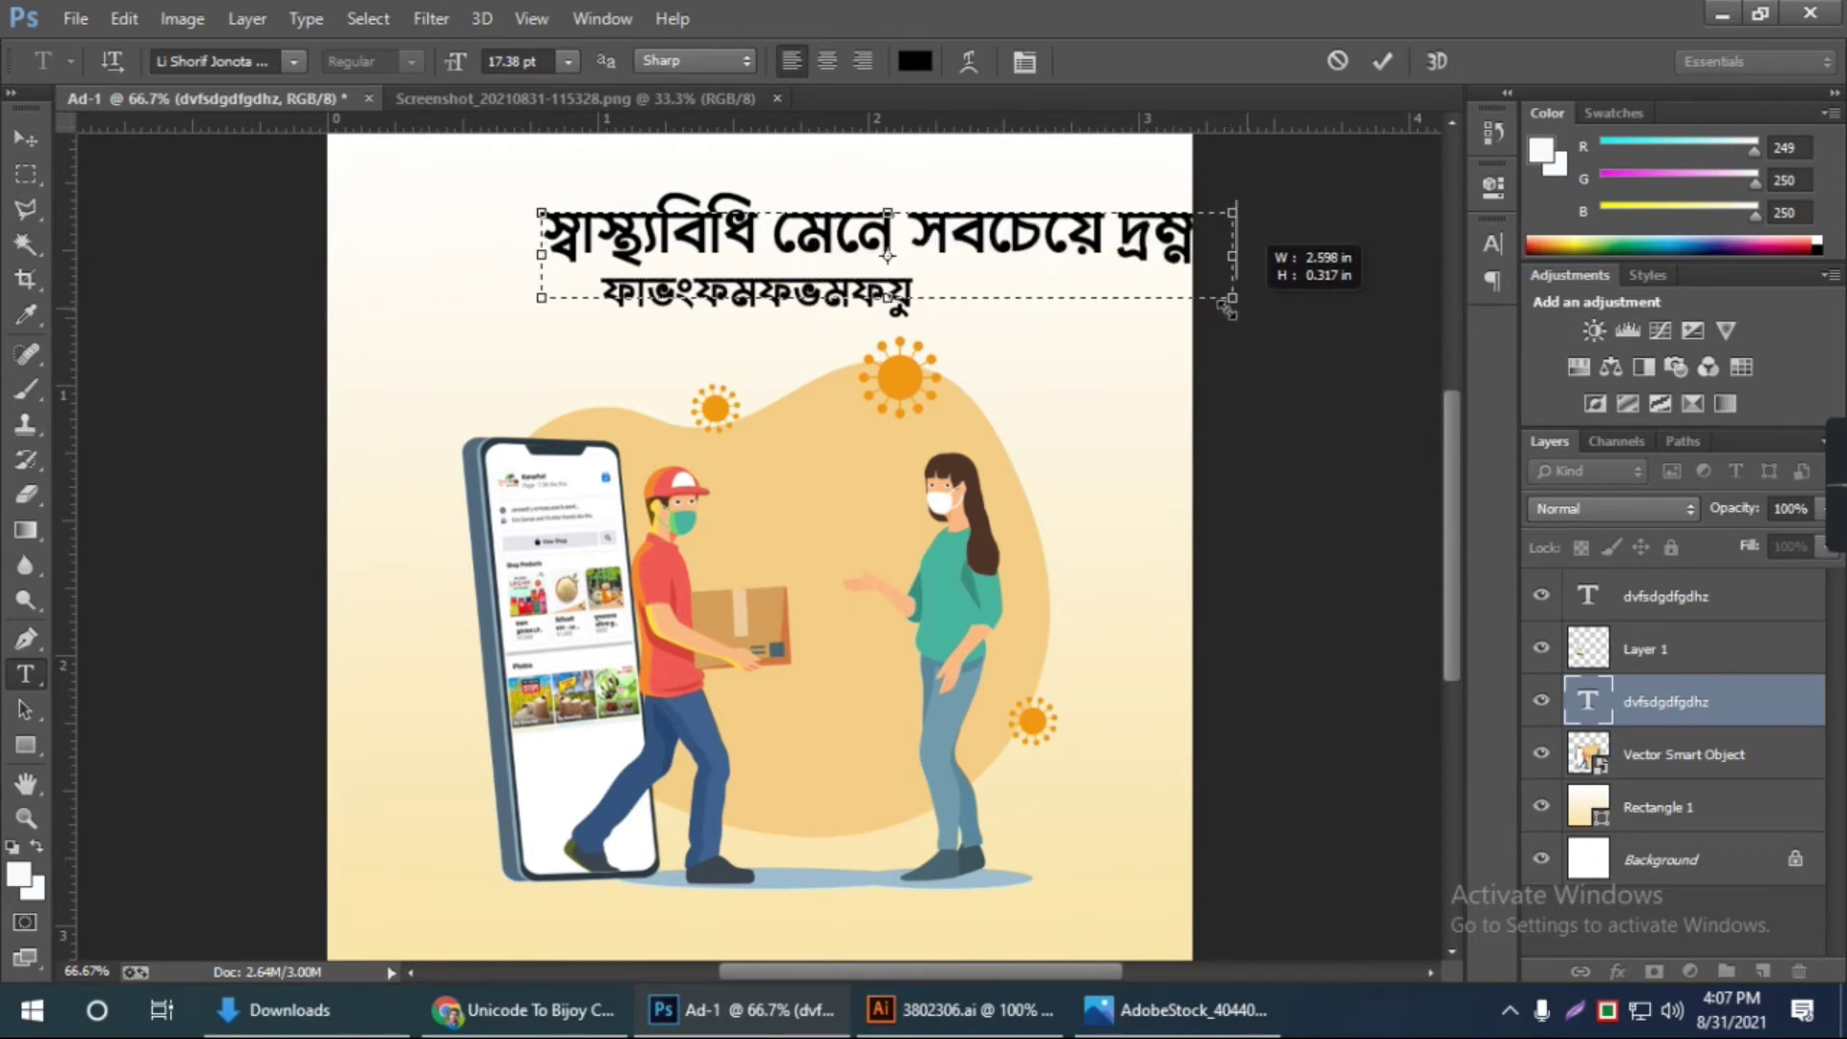
click(1382, 61)
mouse_move(1048, 241)
mouse_down()
mouse_move(895, 231)
mouse_move(935, 240)
mouse_up()
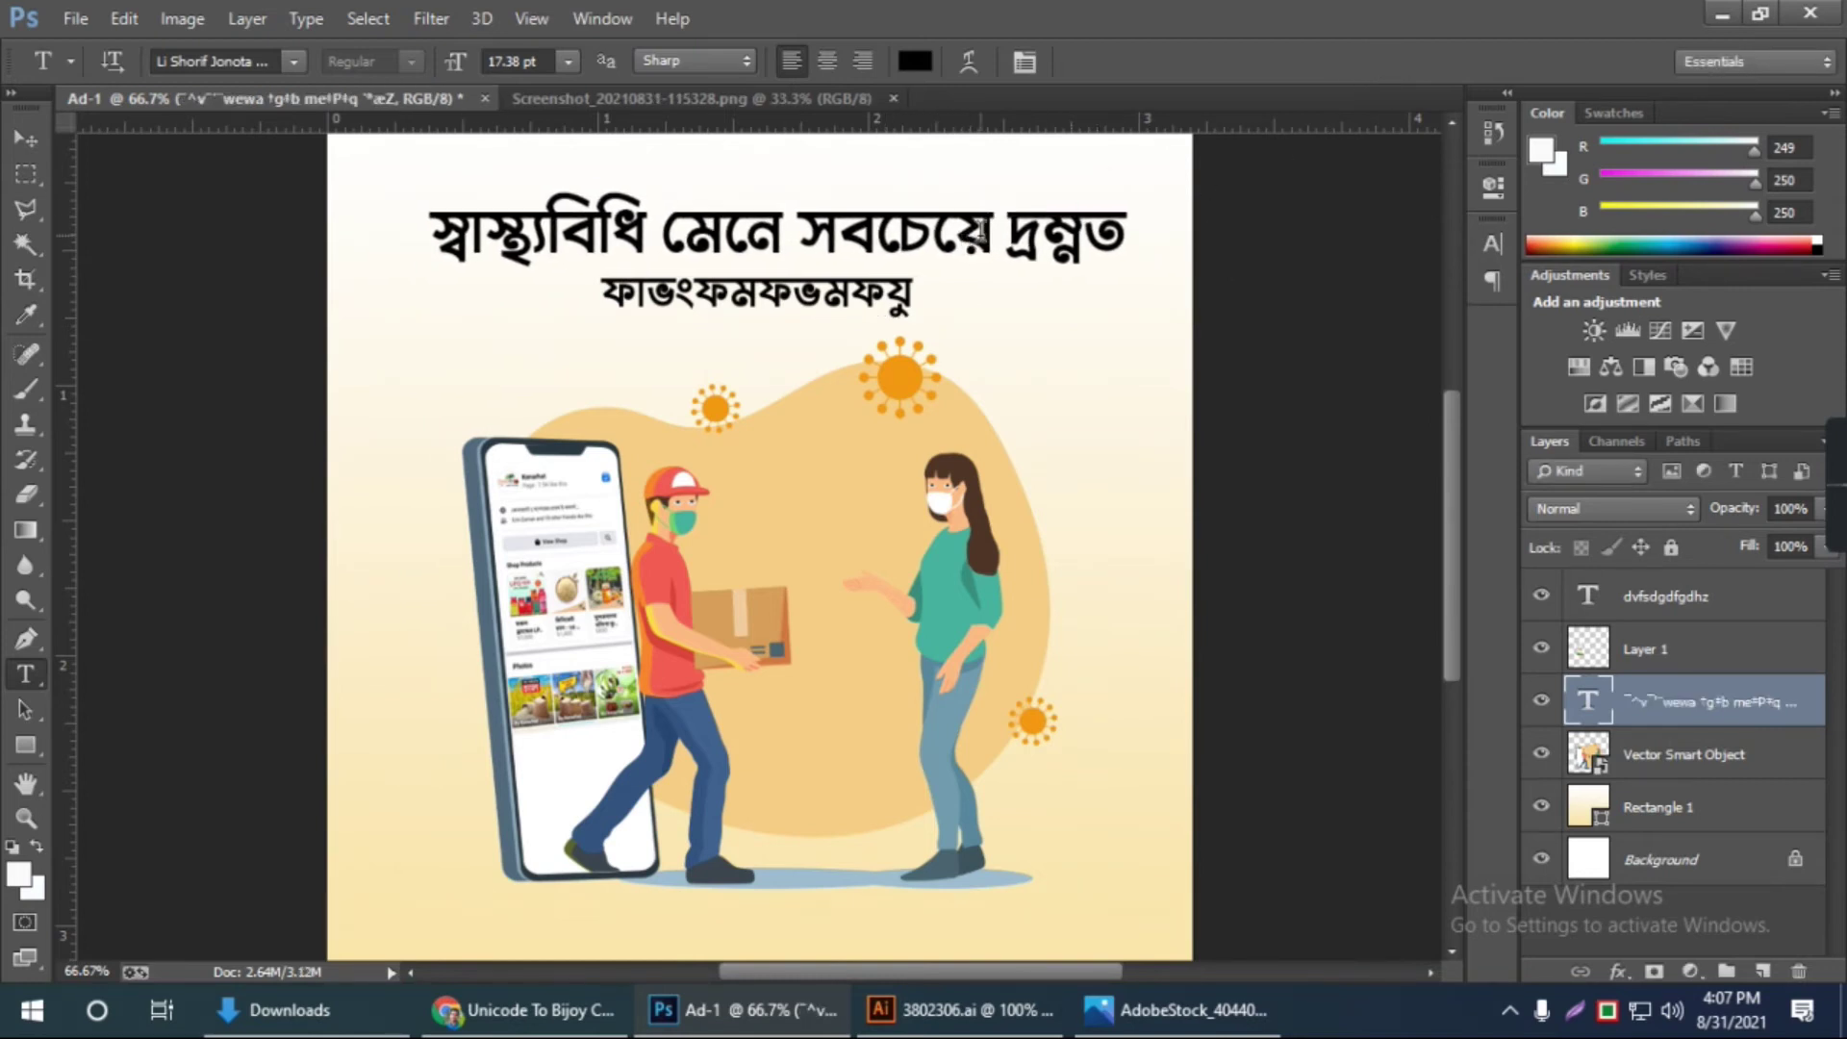
Switch the headline to a Bangla font that renders the last word correctly.
double_click(935, 240)
click(294, 61)
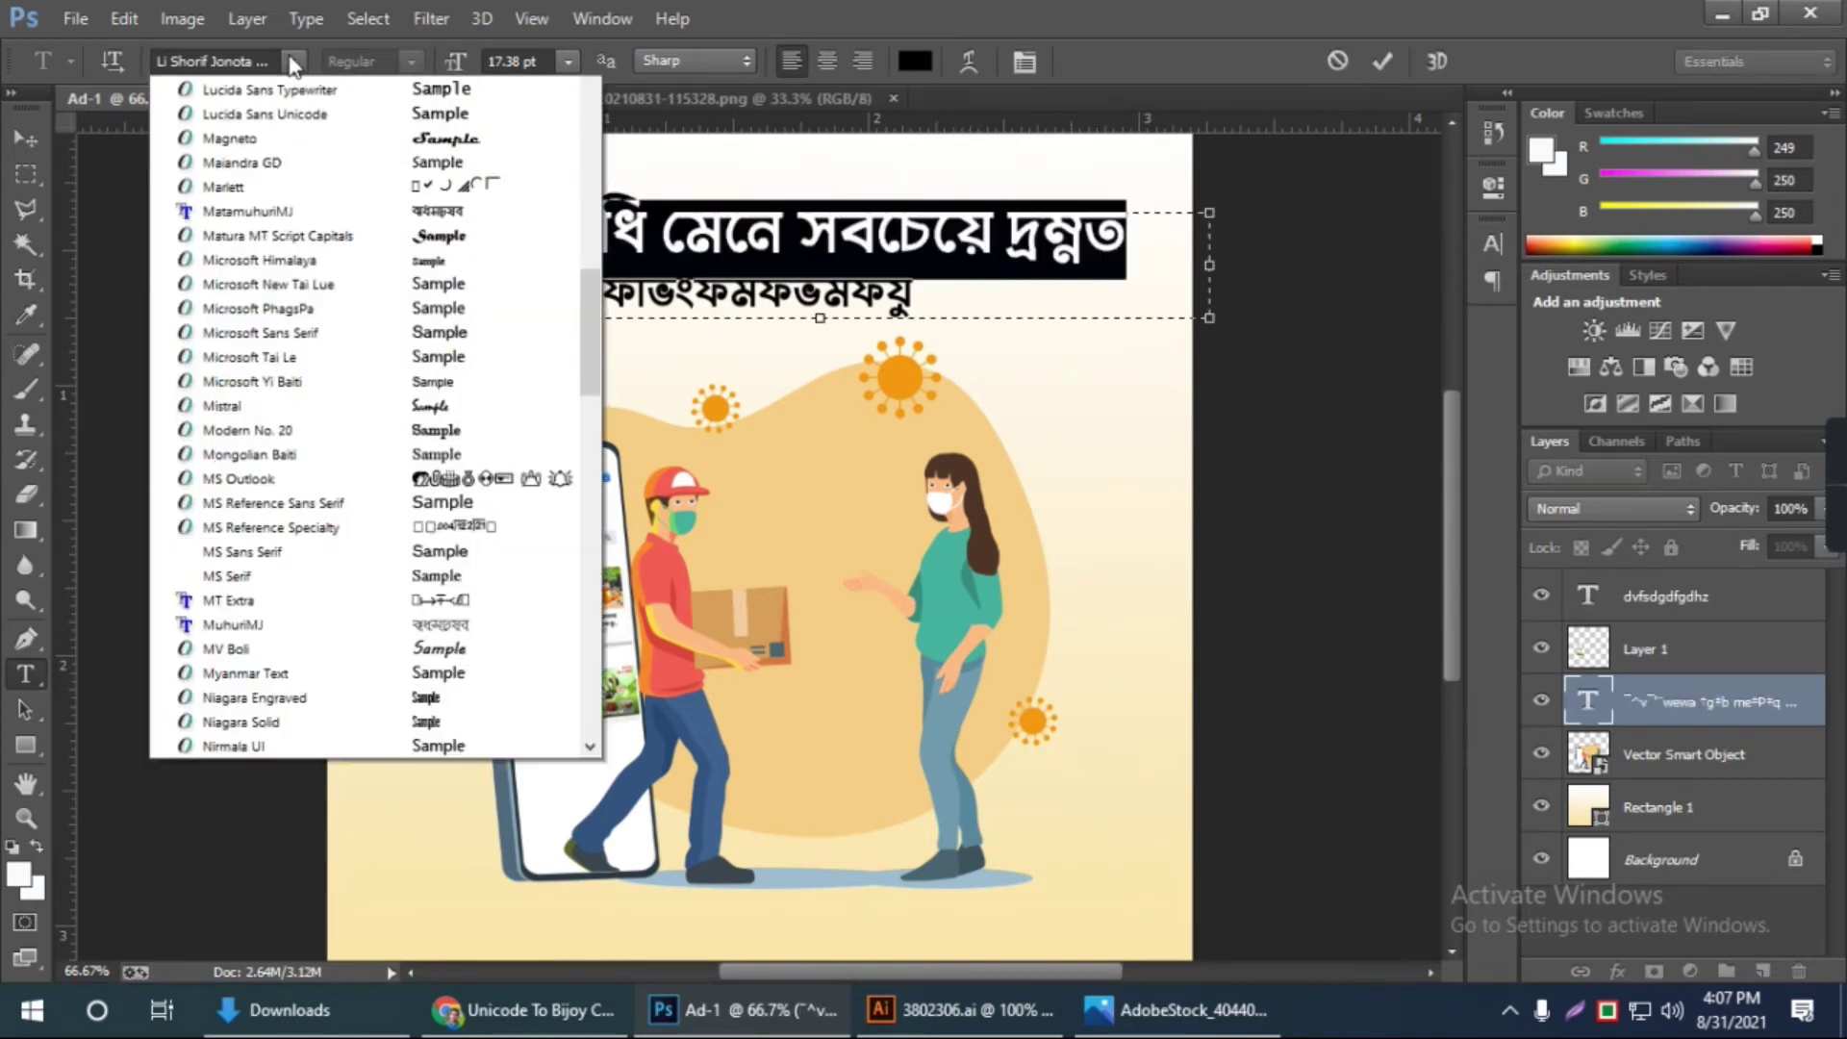
click(309, 72)
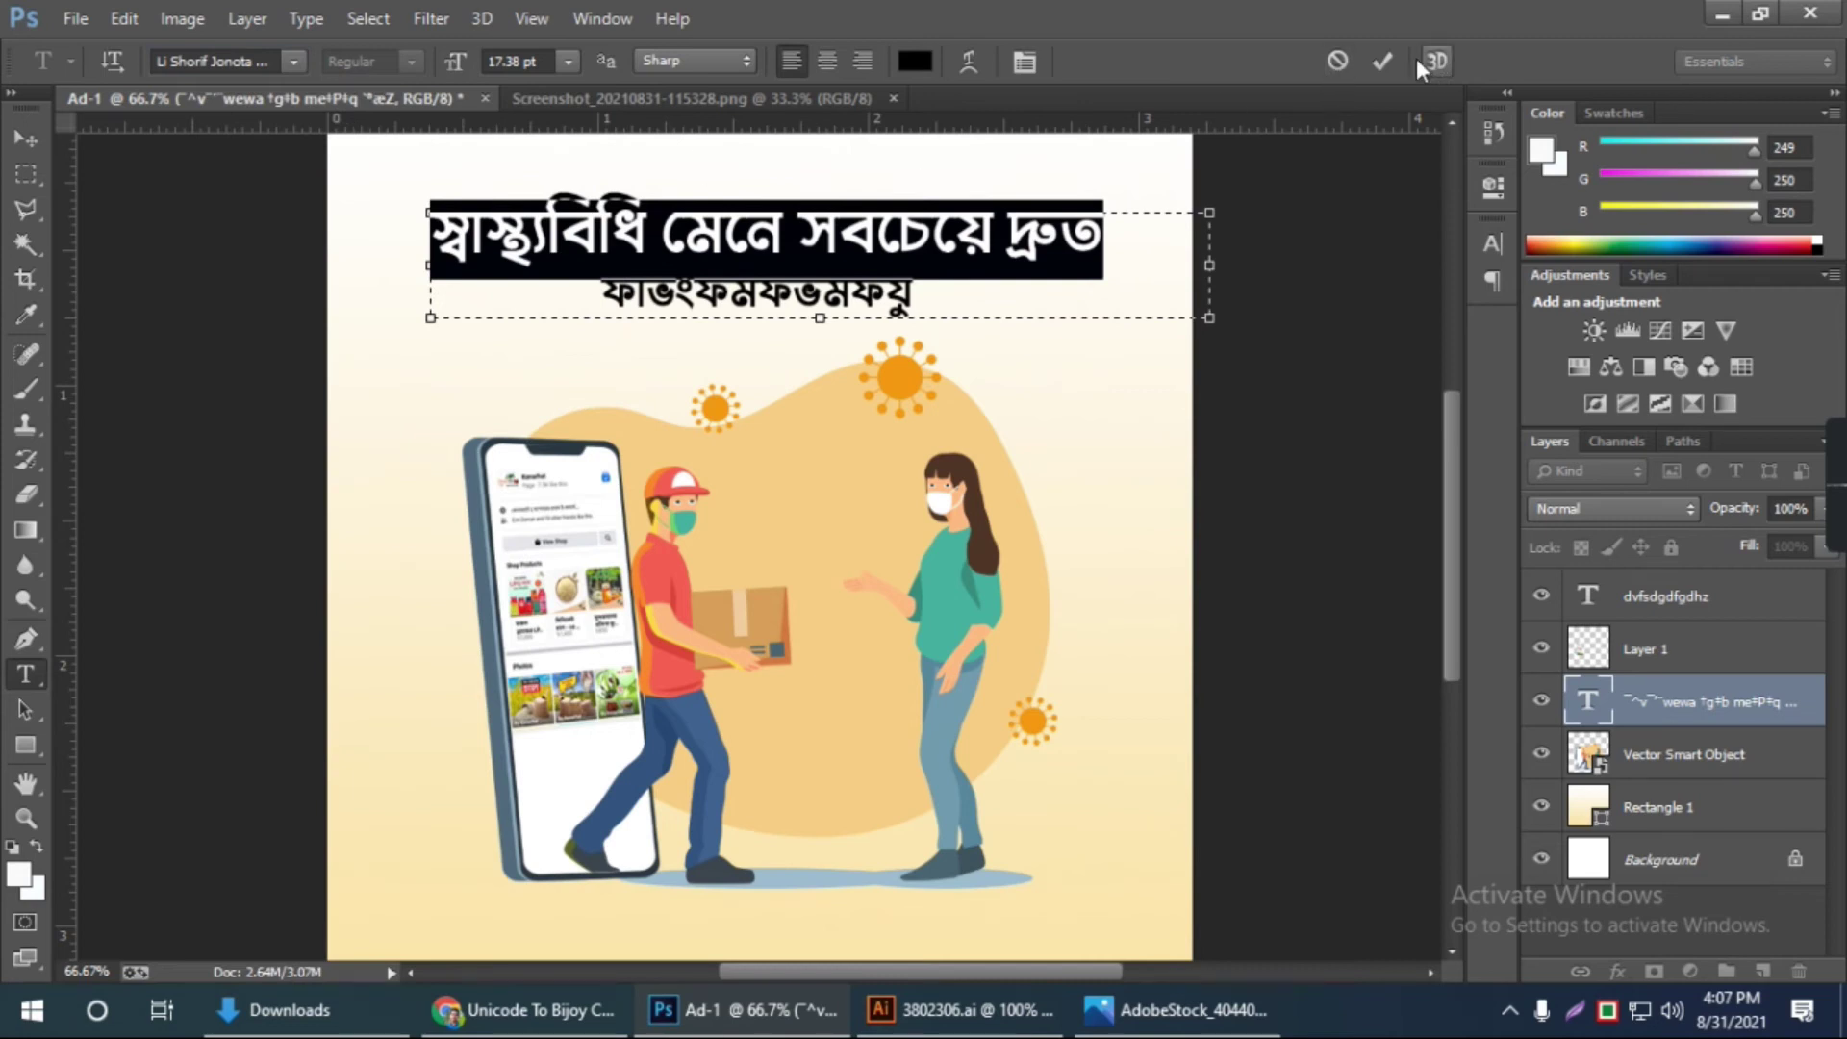
click(1382, 61)
Delete the placeholder subheadline layer.
double_click(823, 299)
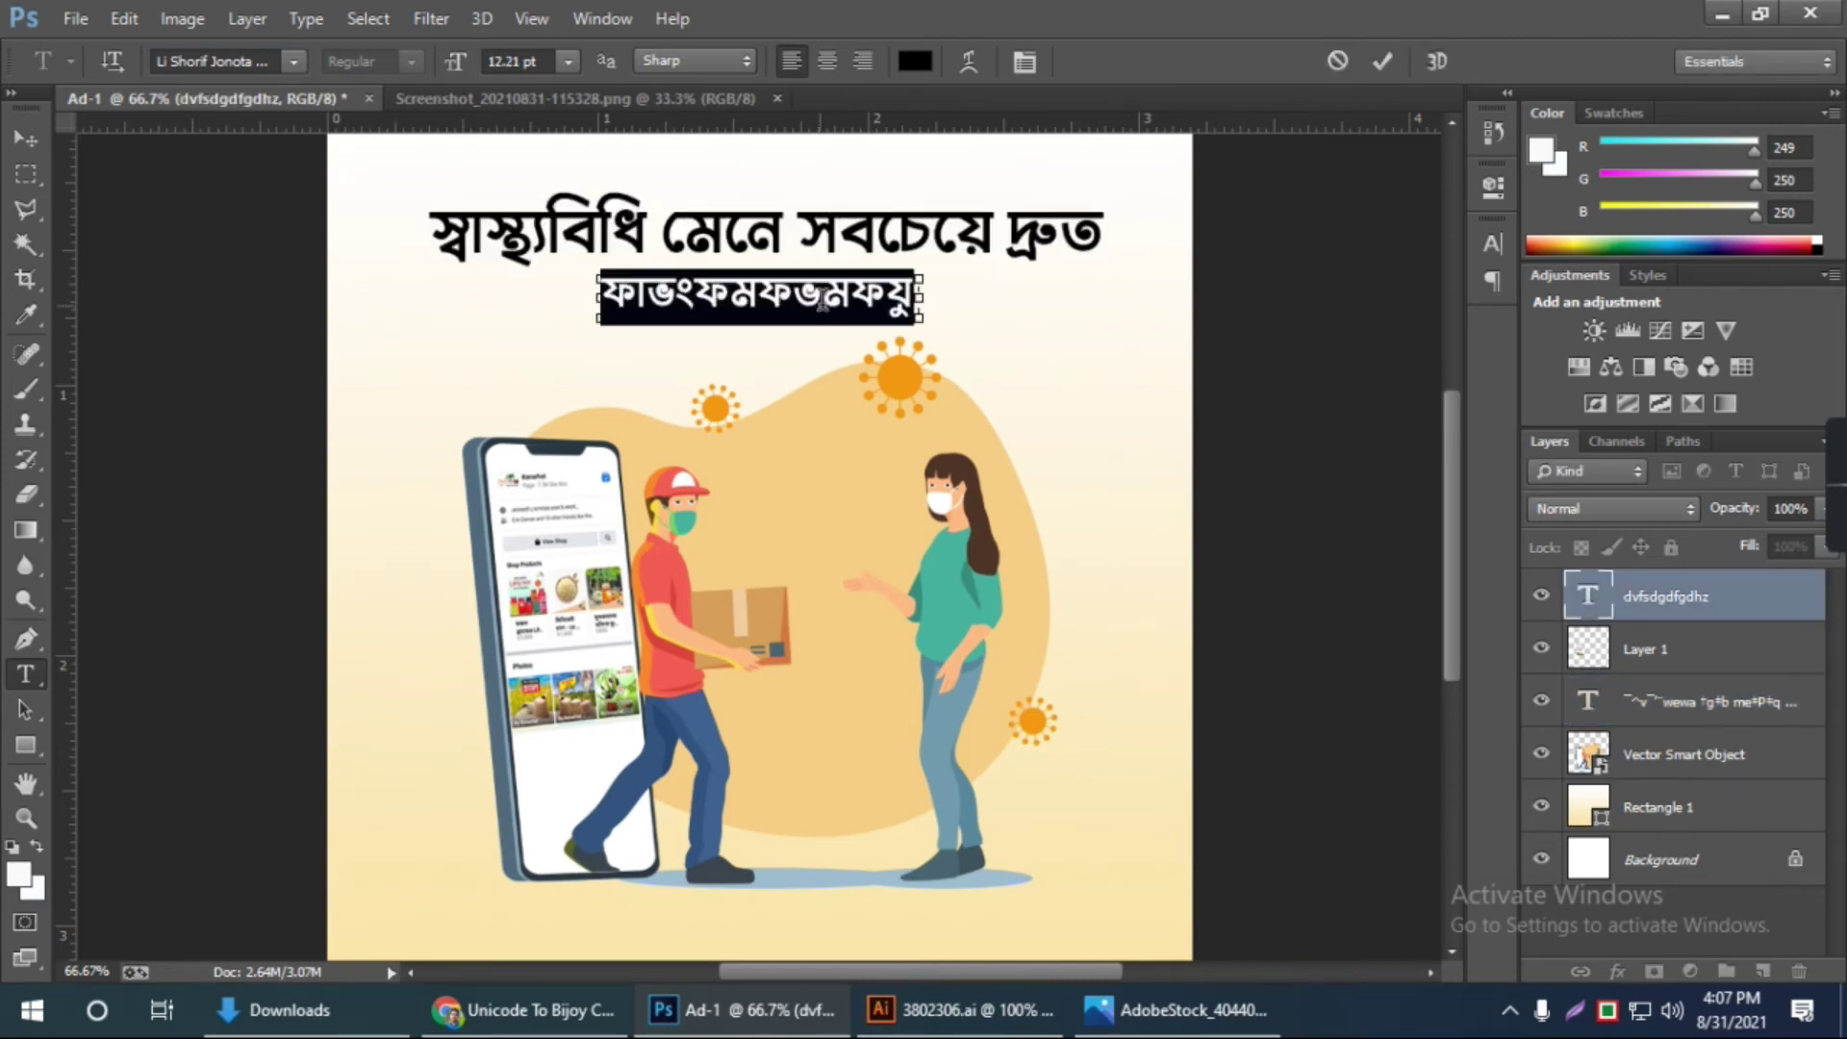
click(1339, 61)
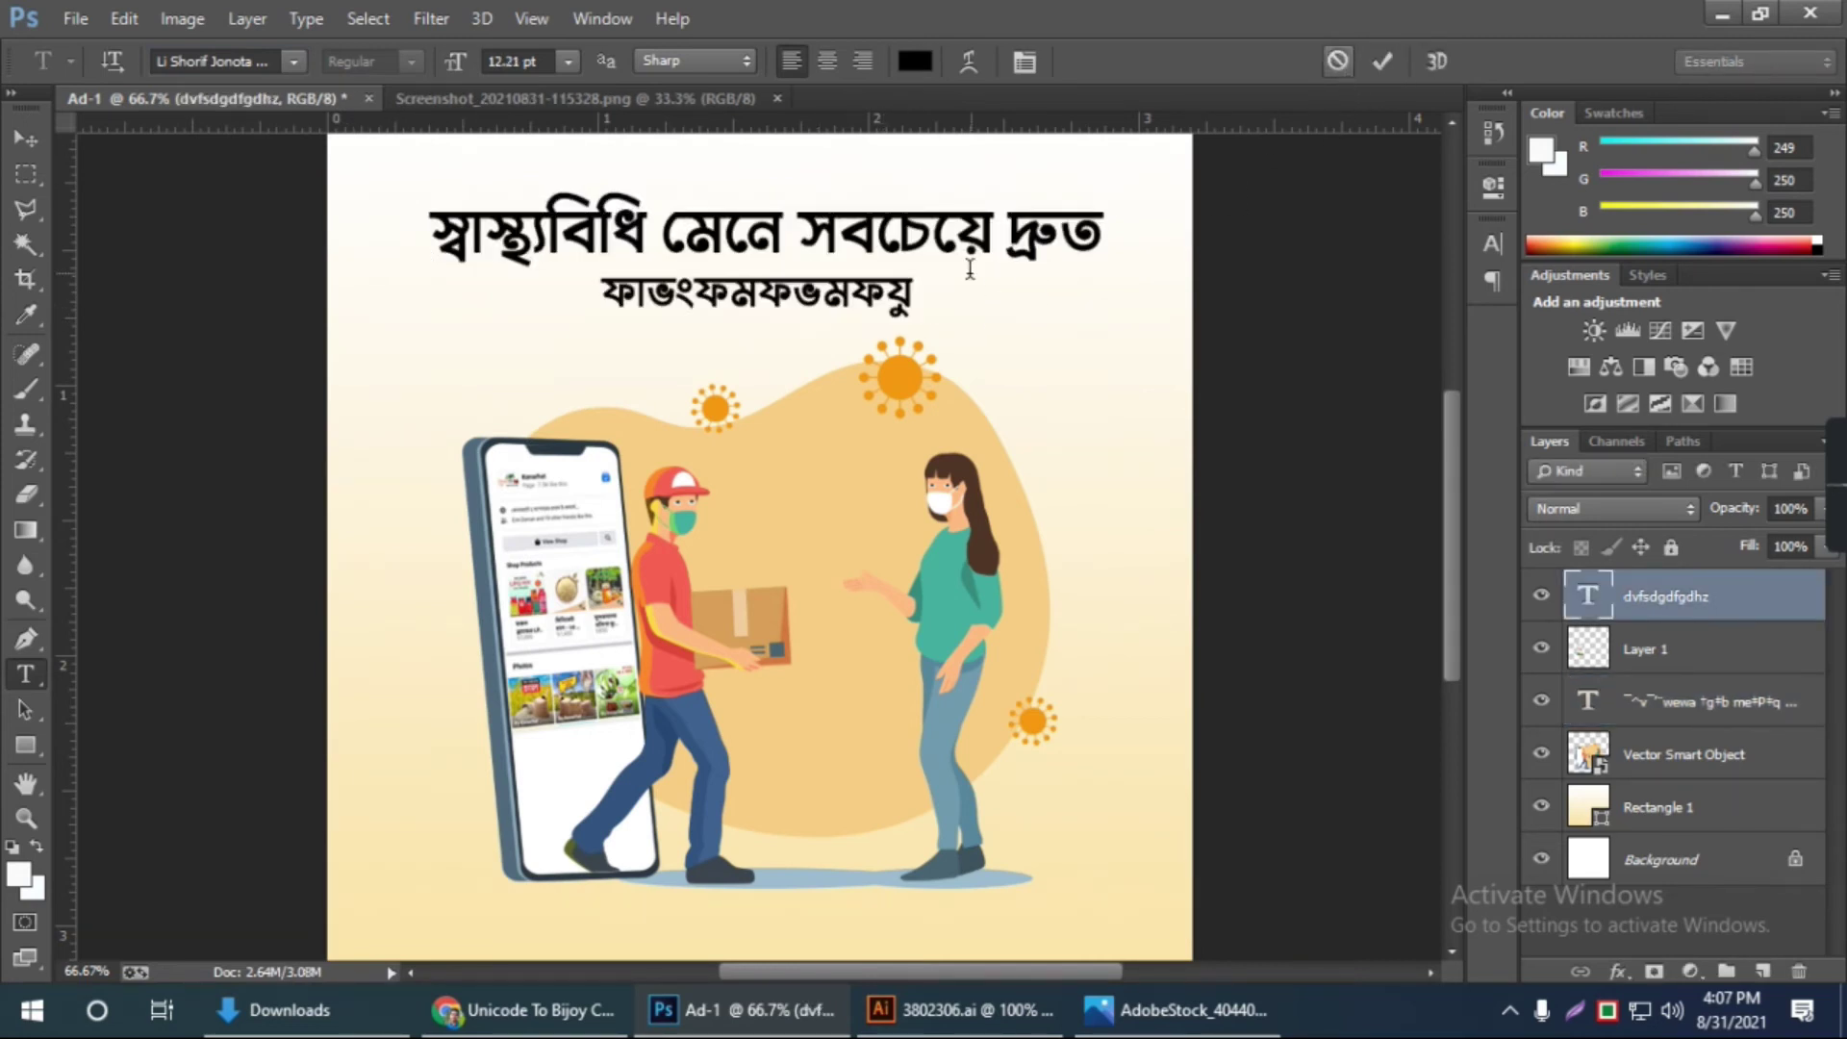
key(Delete)
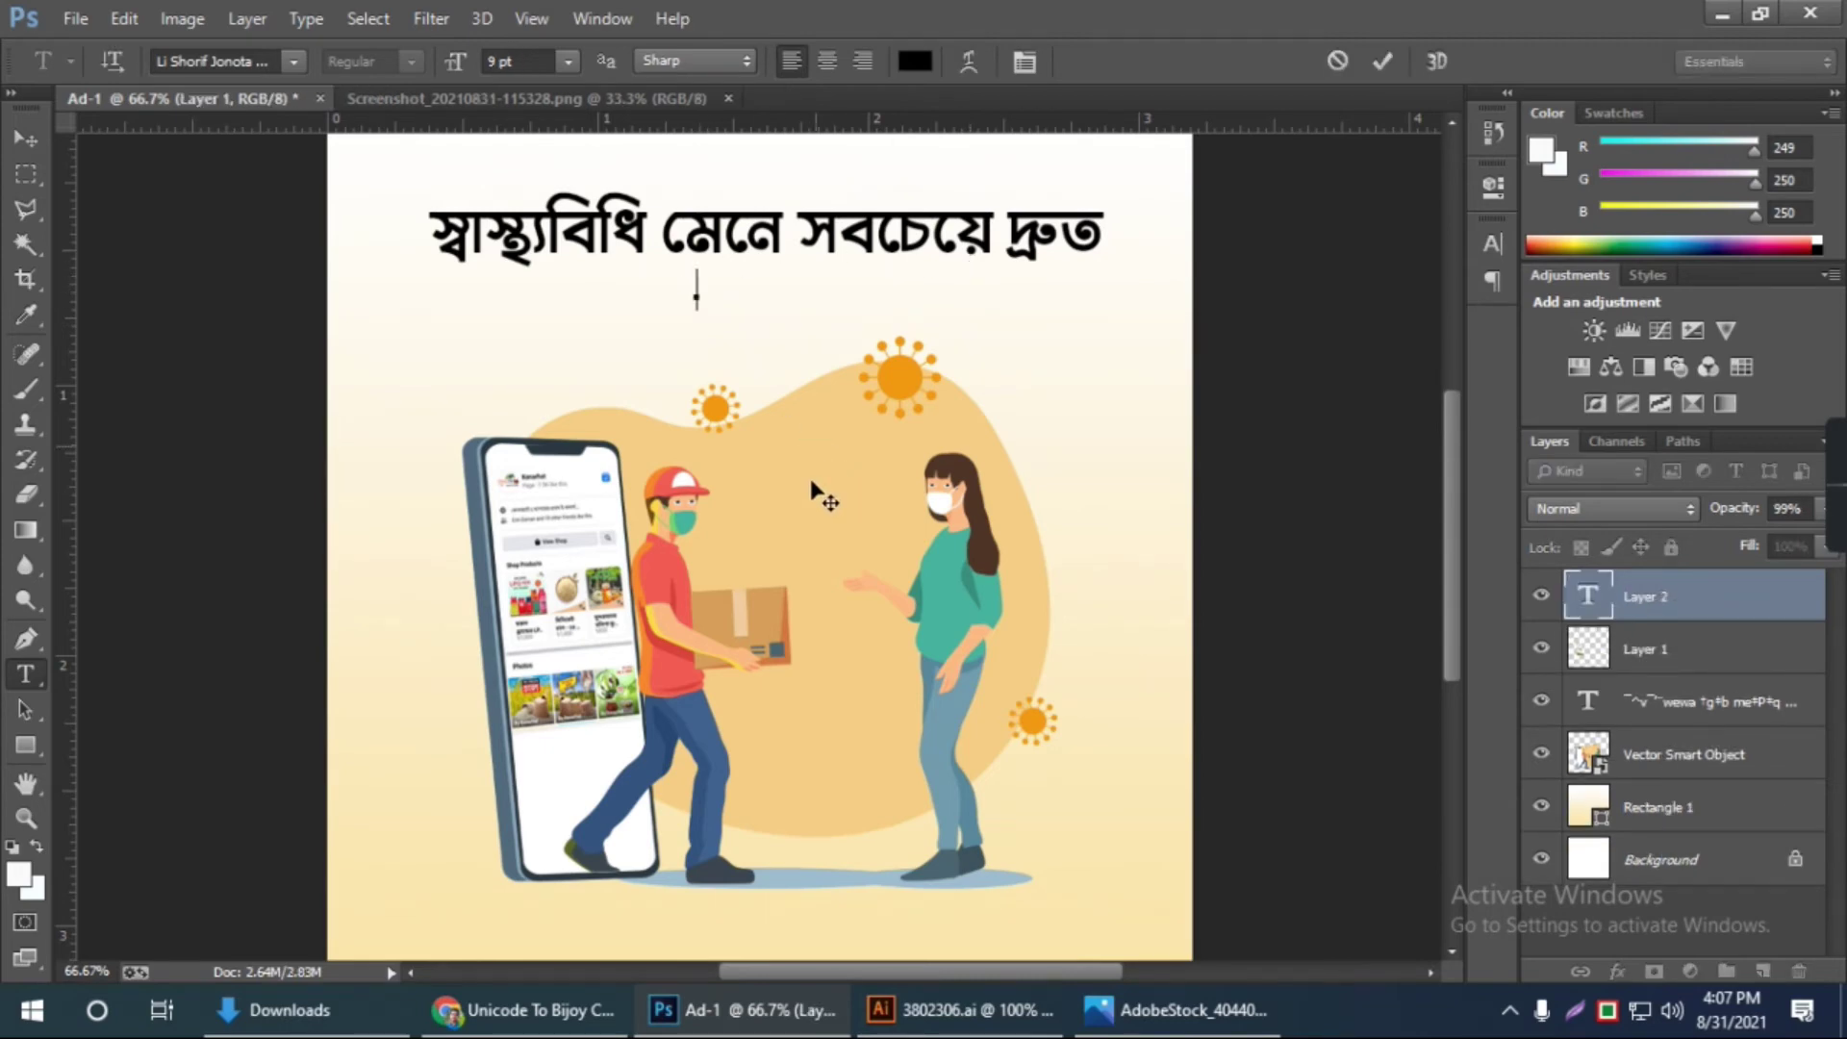
Copy the phrase হোম ডেলিভারি দিচ্ছে কেনারহাট from the Unicode to Bijoy converter page.
click(524, 1010)
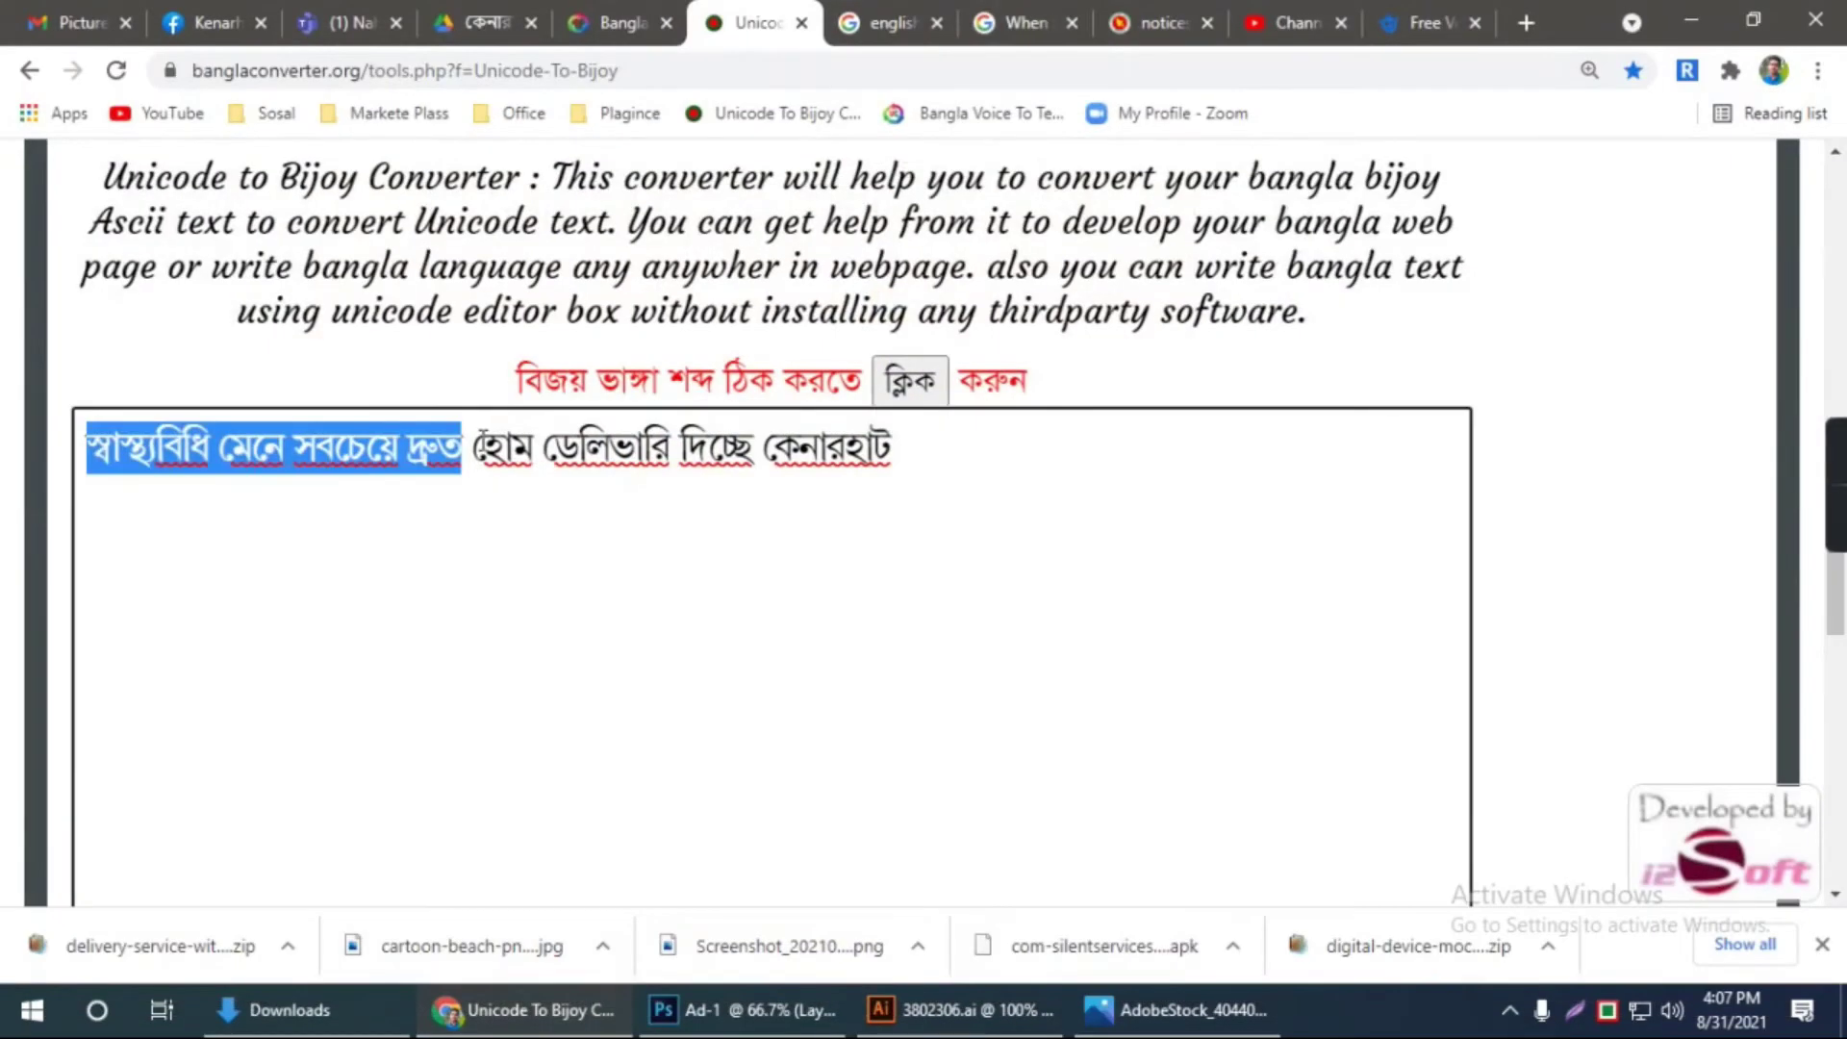
click(484, 448)
drag(473, 449, 1102, 466)
key(ctrl+c)
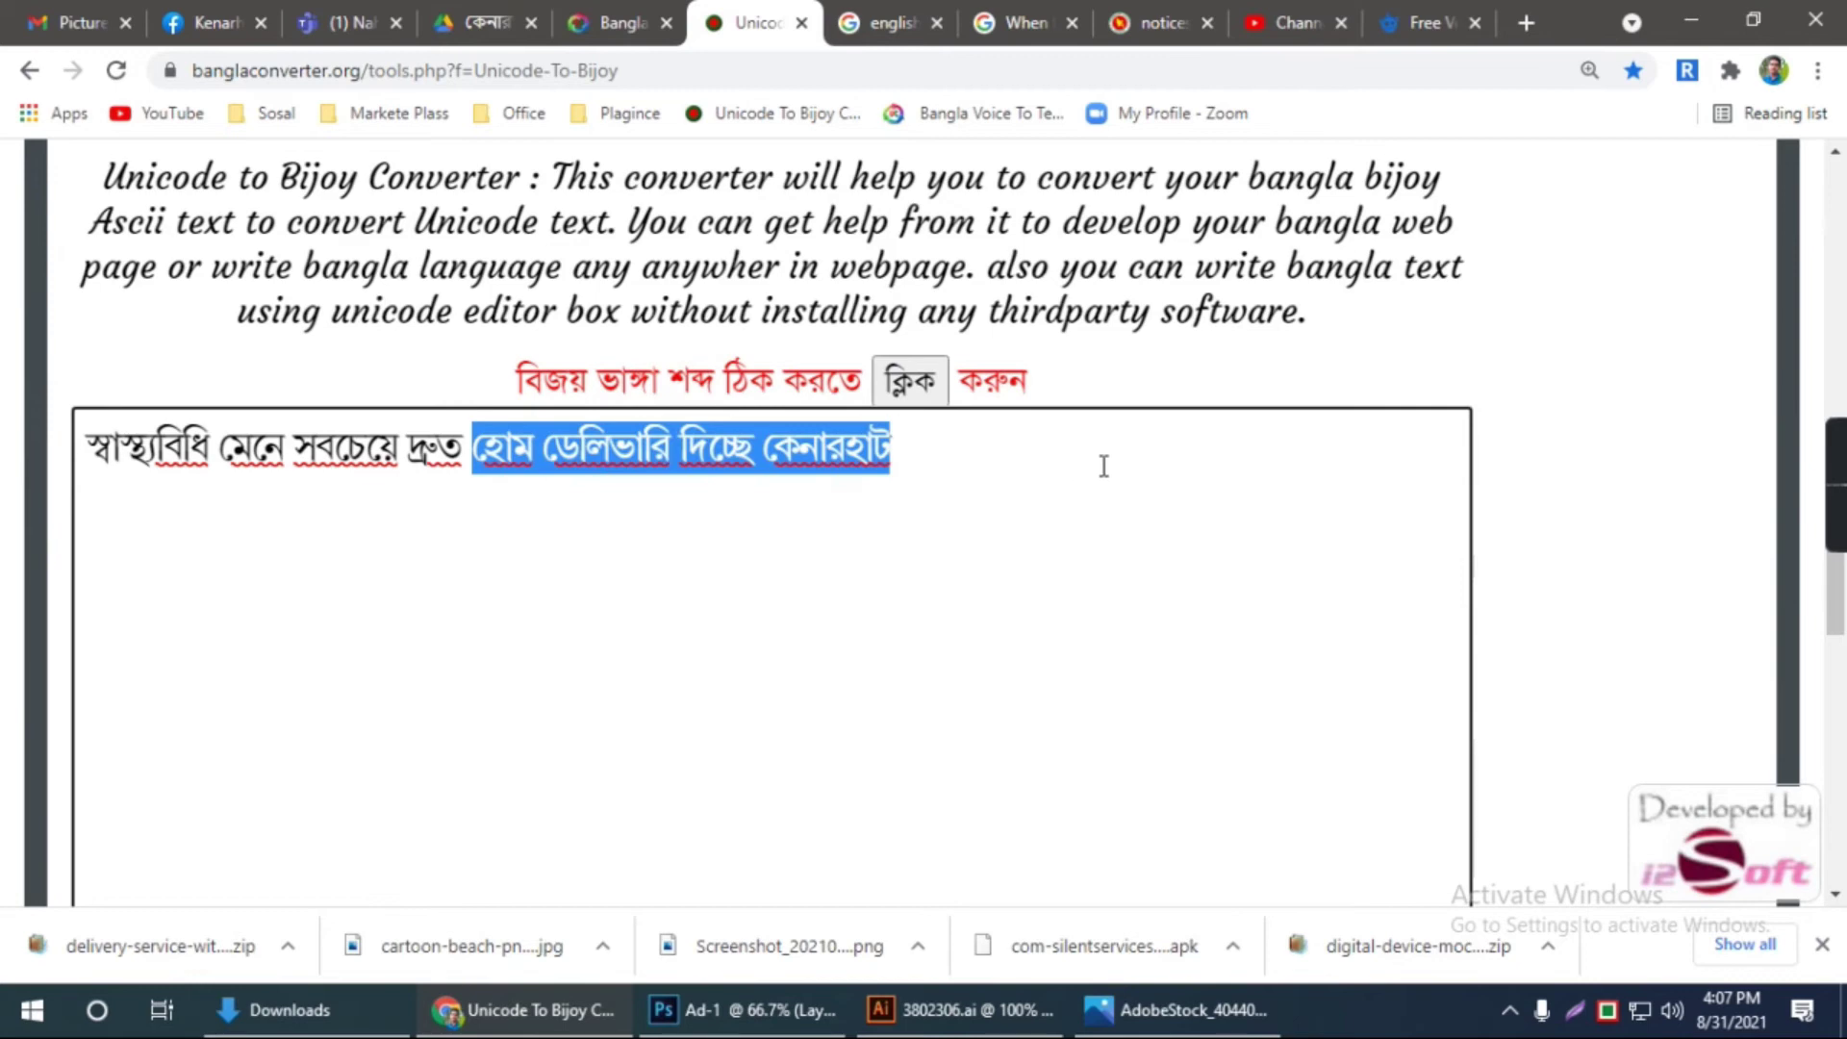
click(1691, 20)
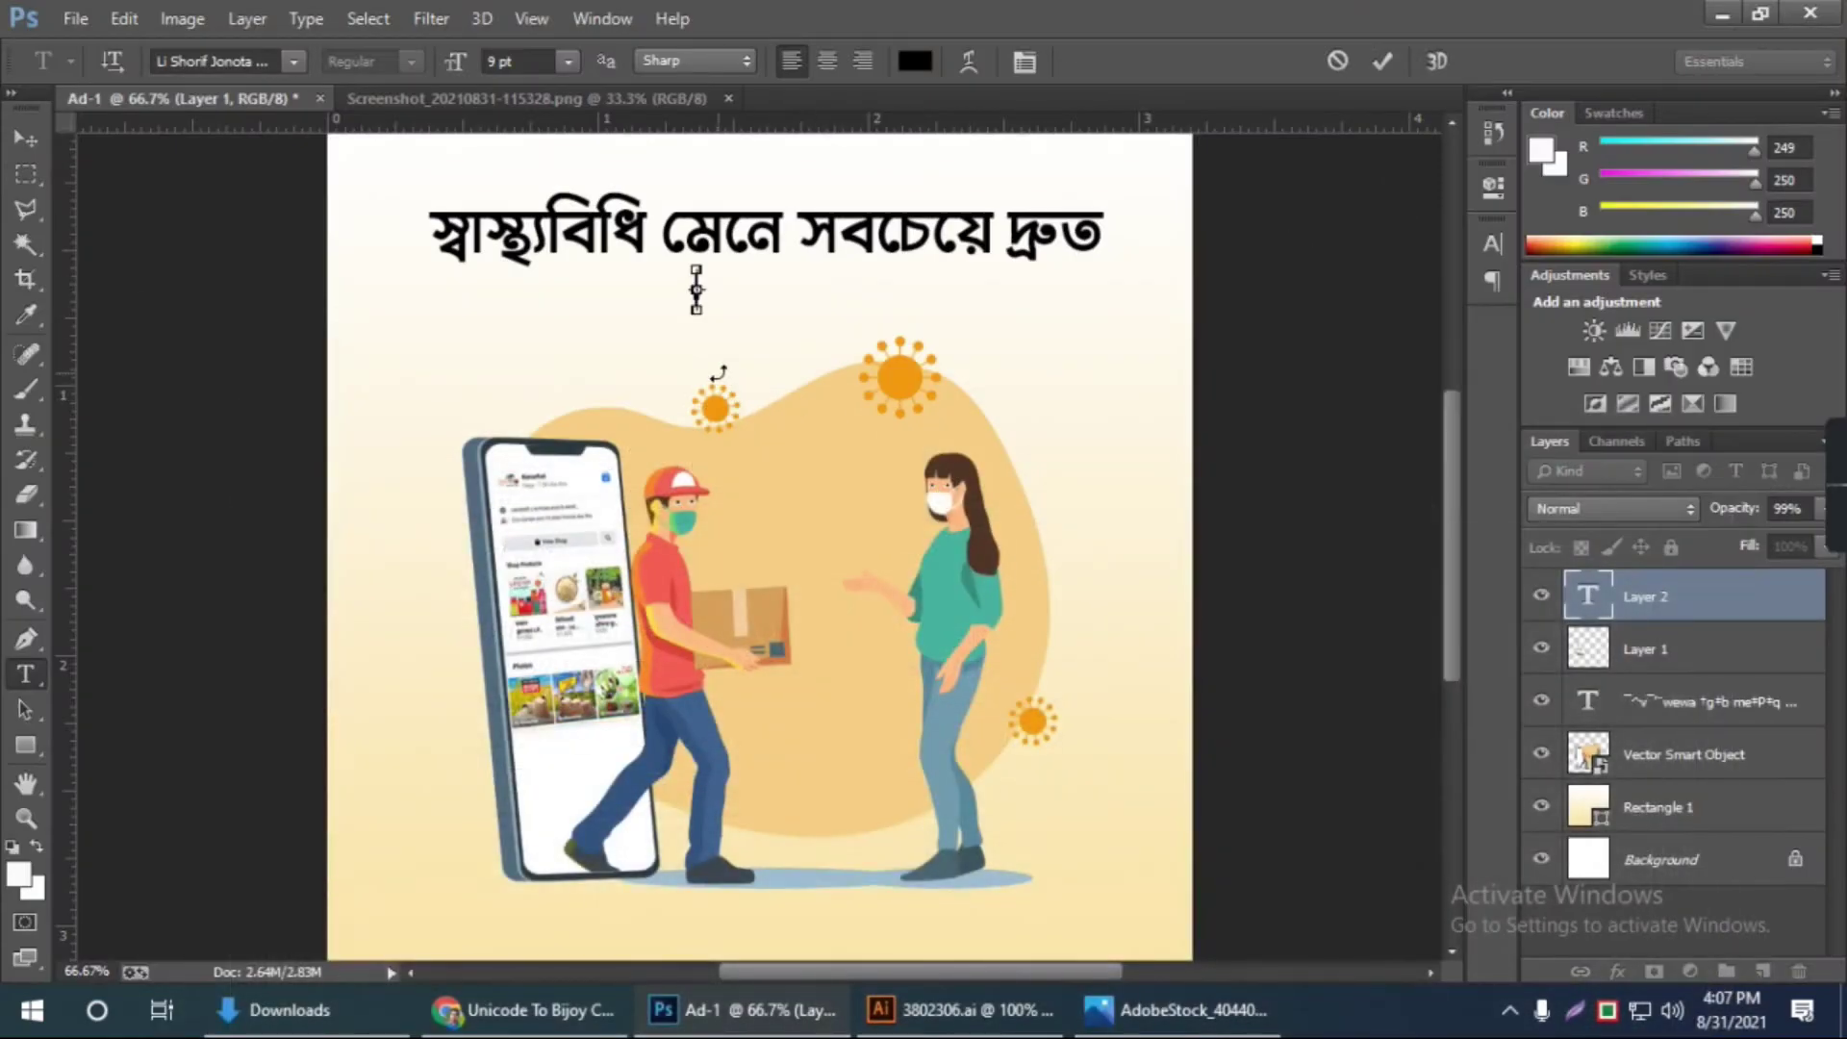
Paste the subheadline হোম ডেলিভারি দিচ্ছে কেনারহাট and place it under the headline.
key(ctrl+v)
click(1382, 60)
drag(940, 296, 806, 303)
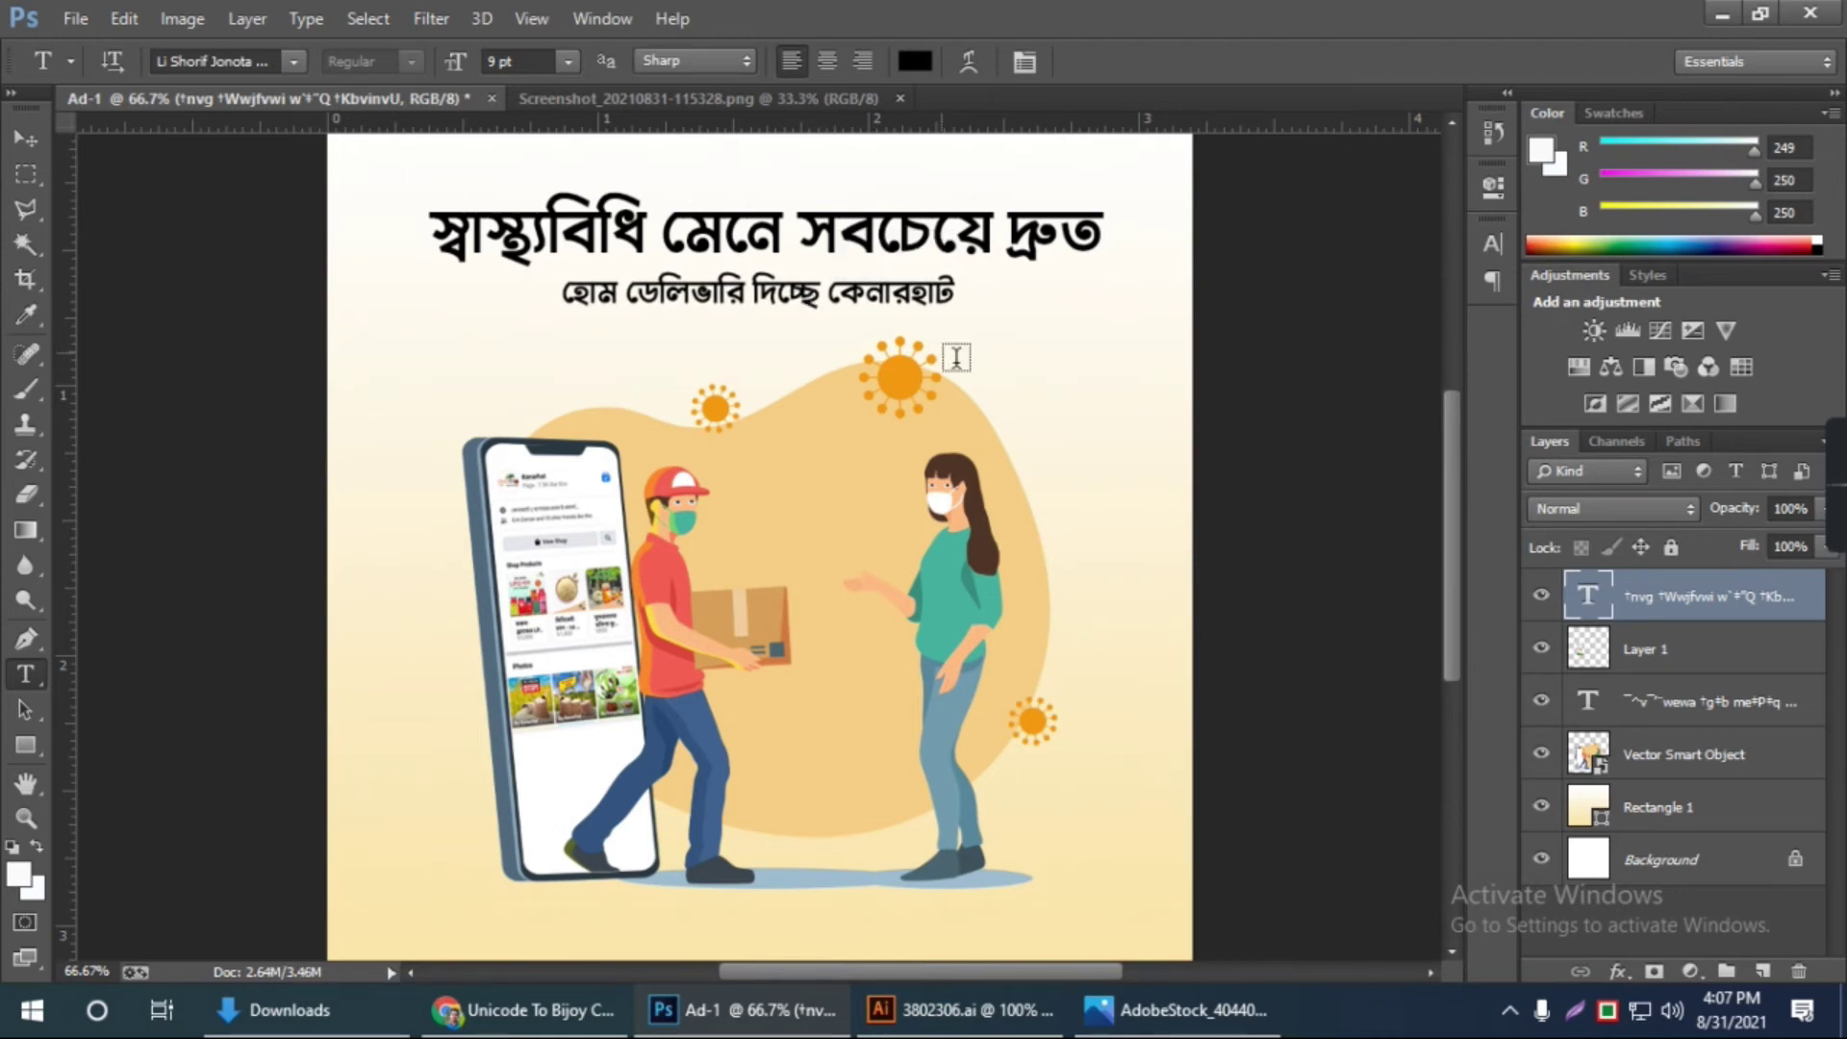
scroll(985, 375, up, 2)
Tighten the headline's text box and scale the headline down slightly.
click(972, 332)
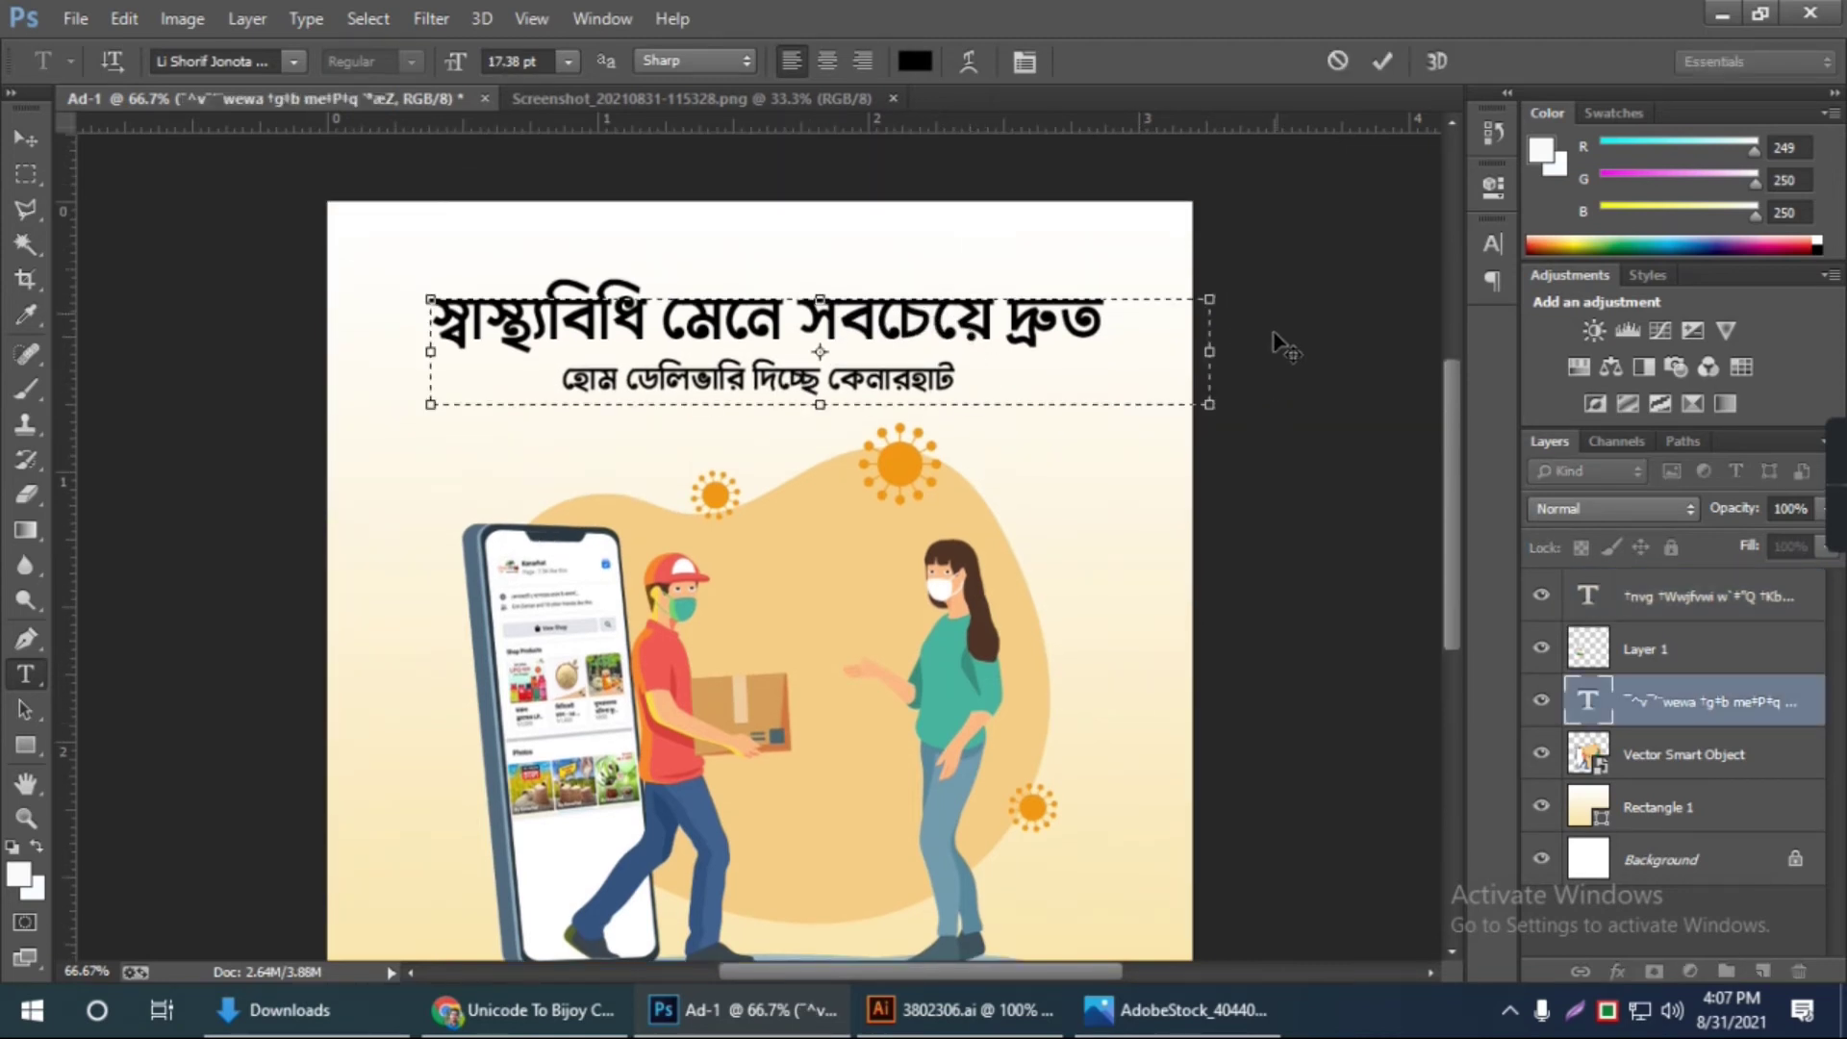
drag(1212, 407, 1113, 348)
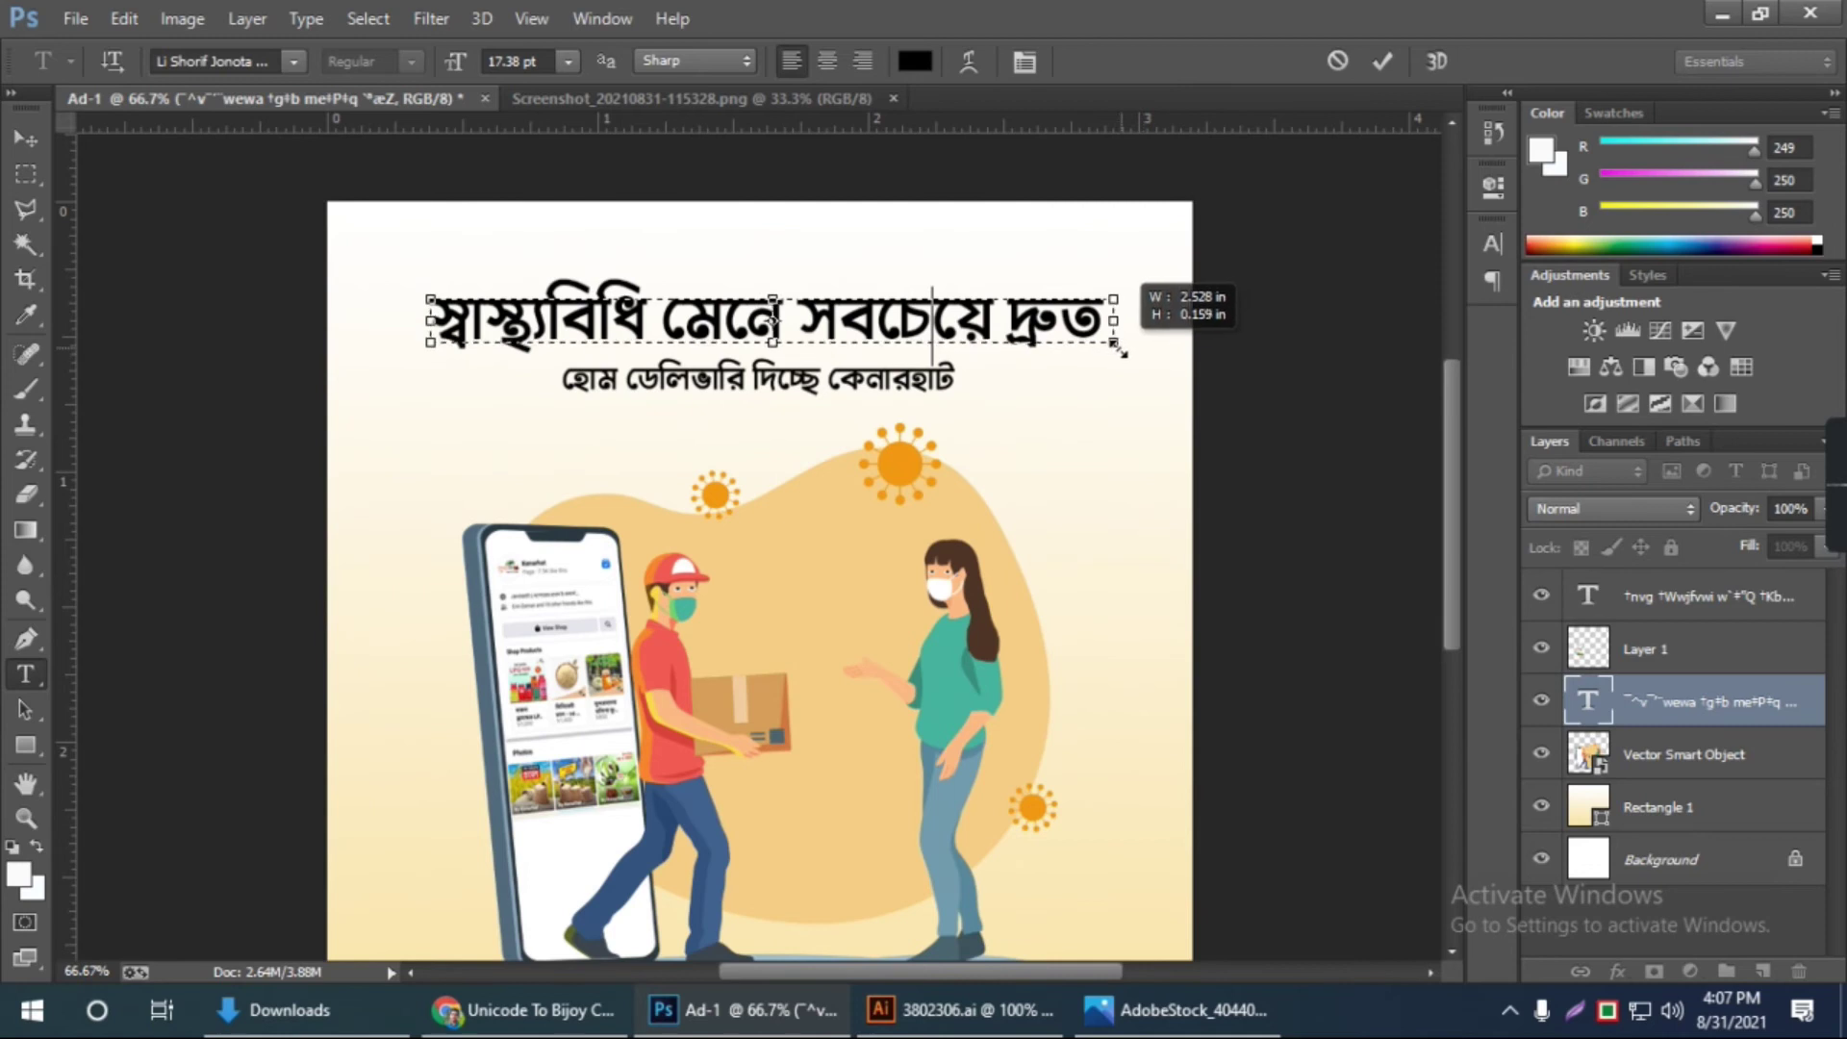
click(1382, 61)
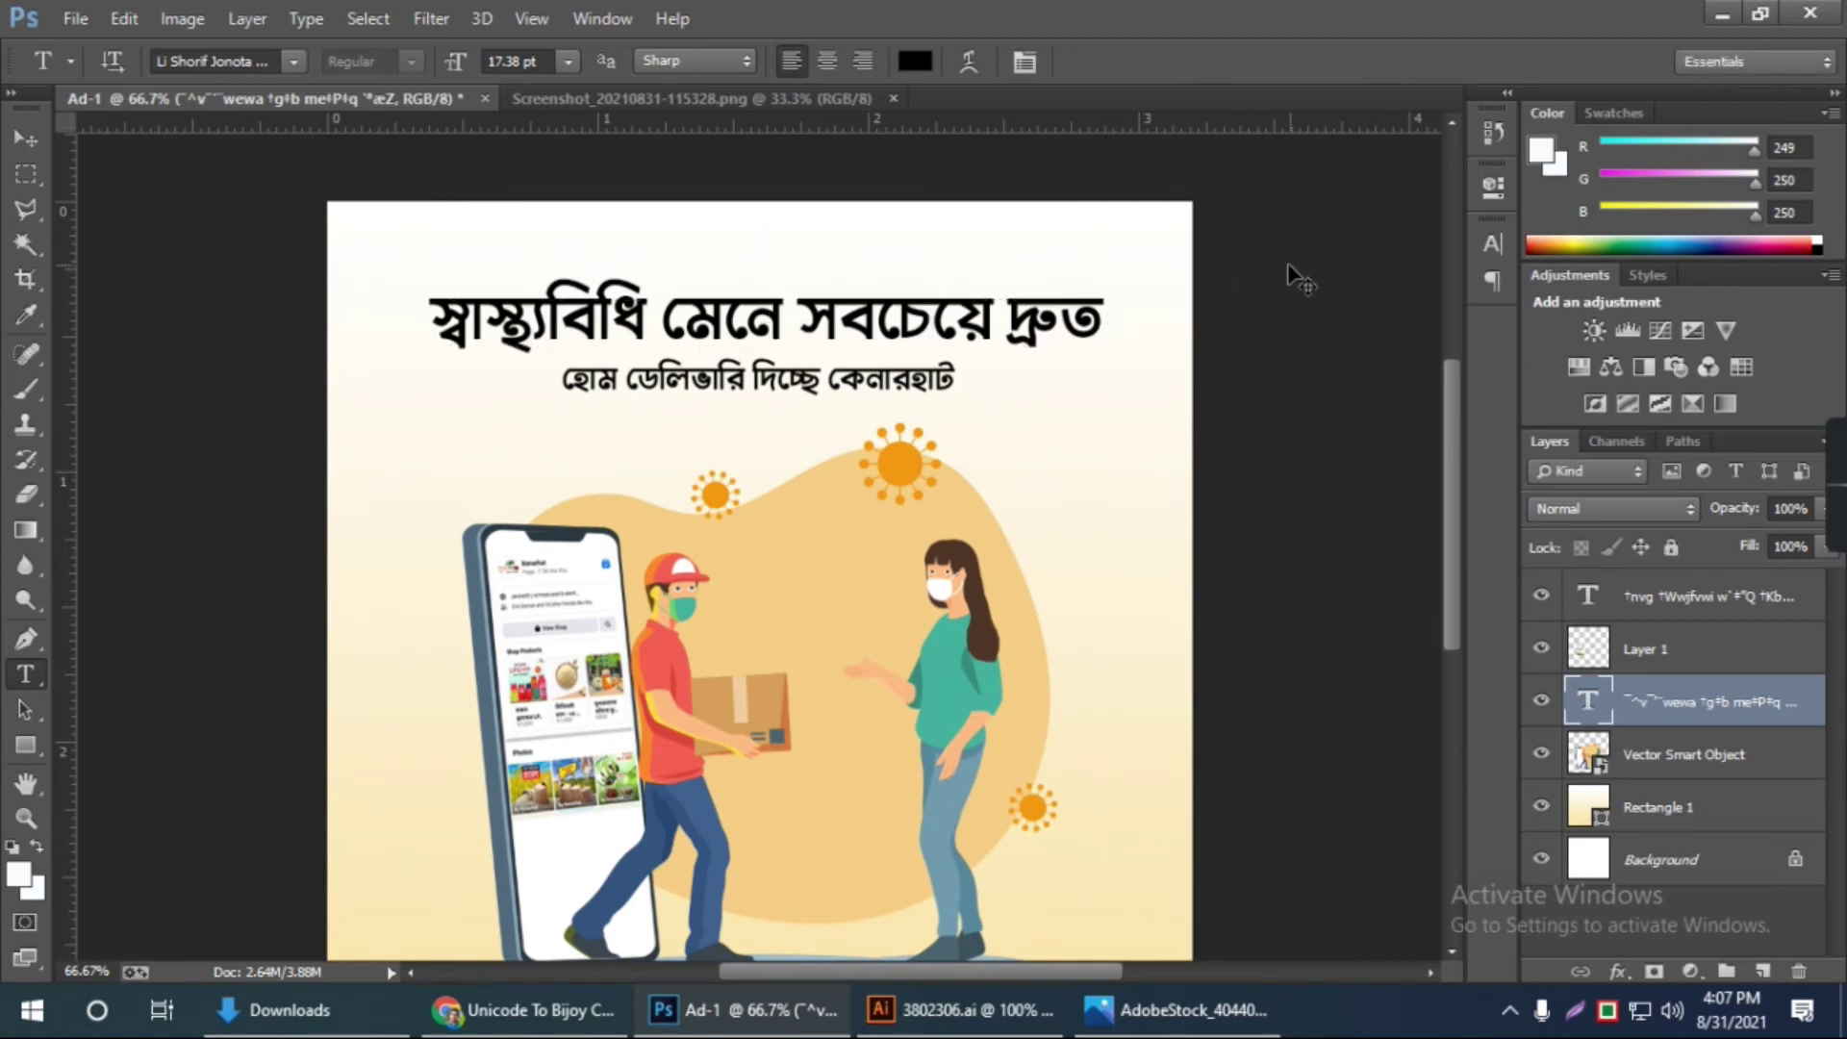
key(ctrl+t)
drag(1108, 378, 1049, 374)
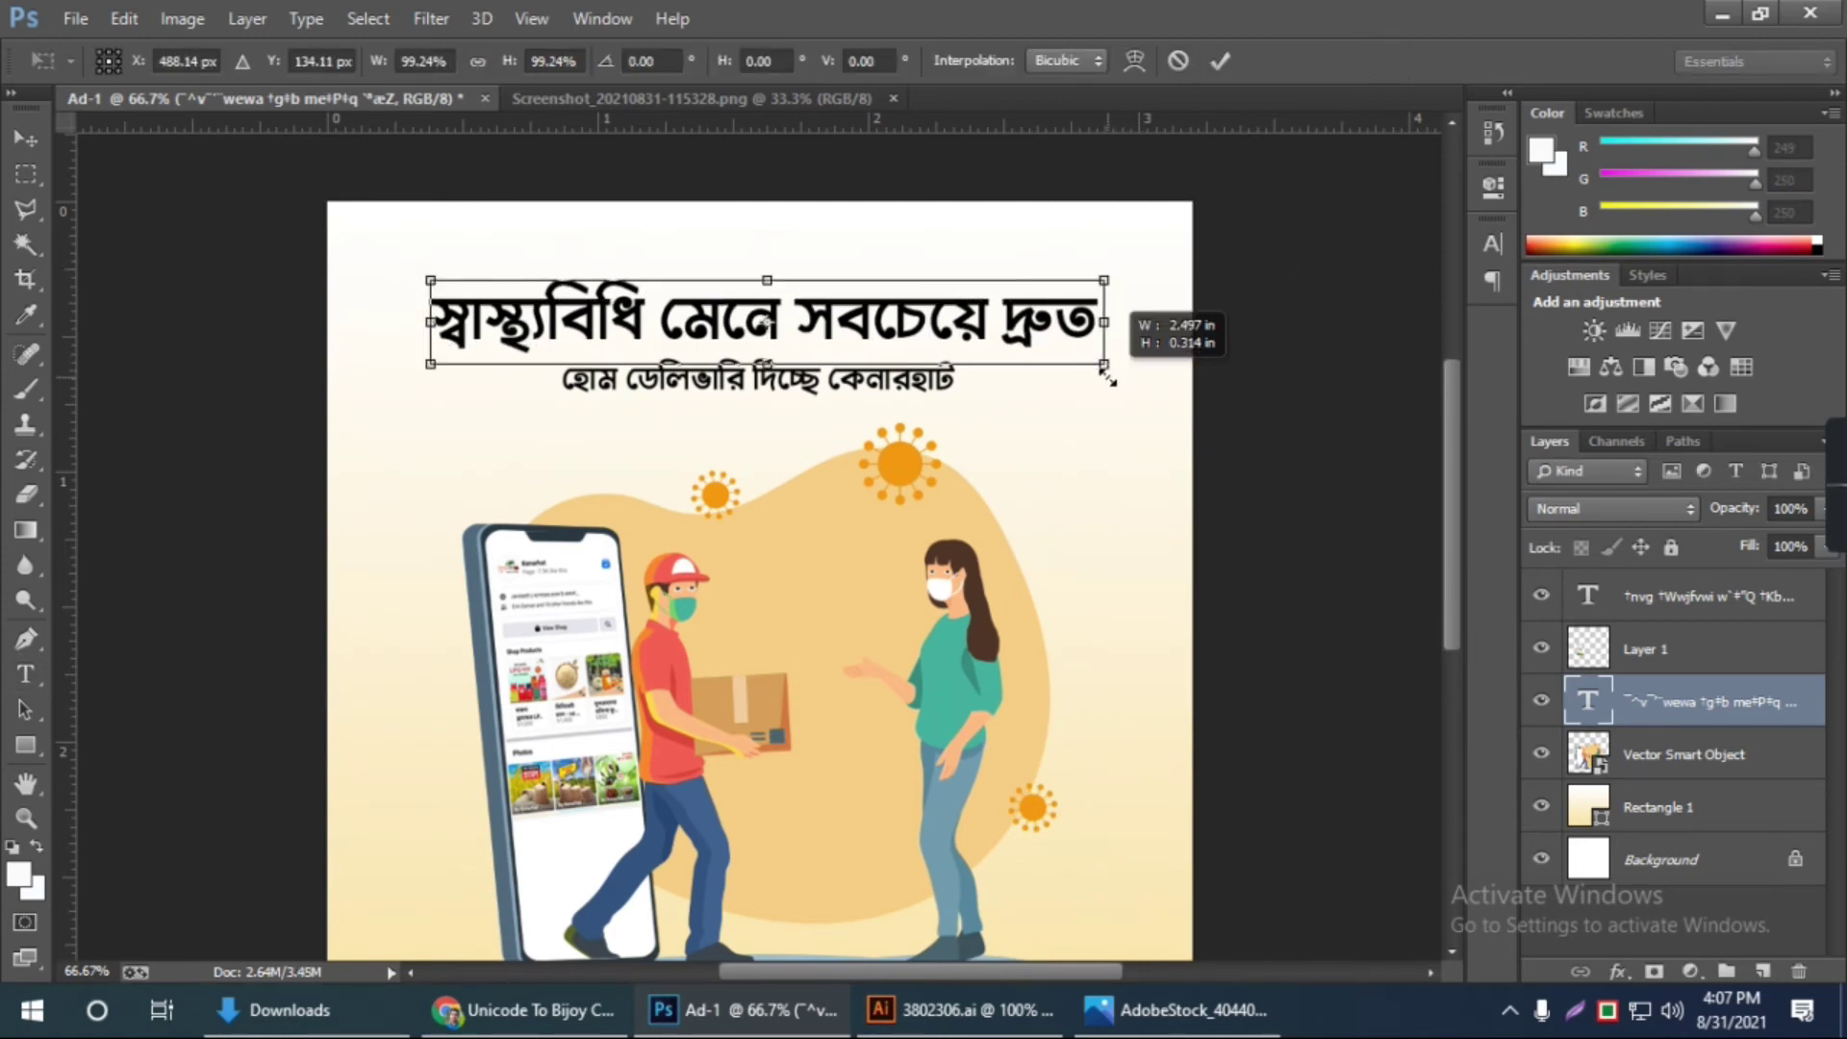
click(1218, 62)
Nudge the subheadline a little lower beneath the headline.
click(839, 380)
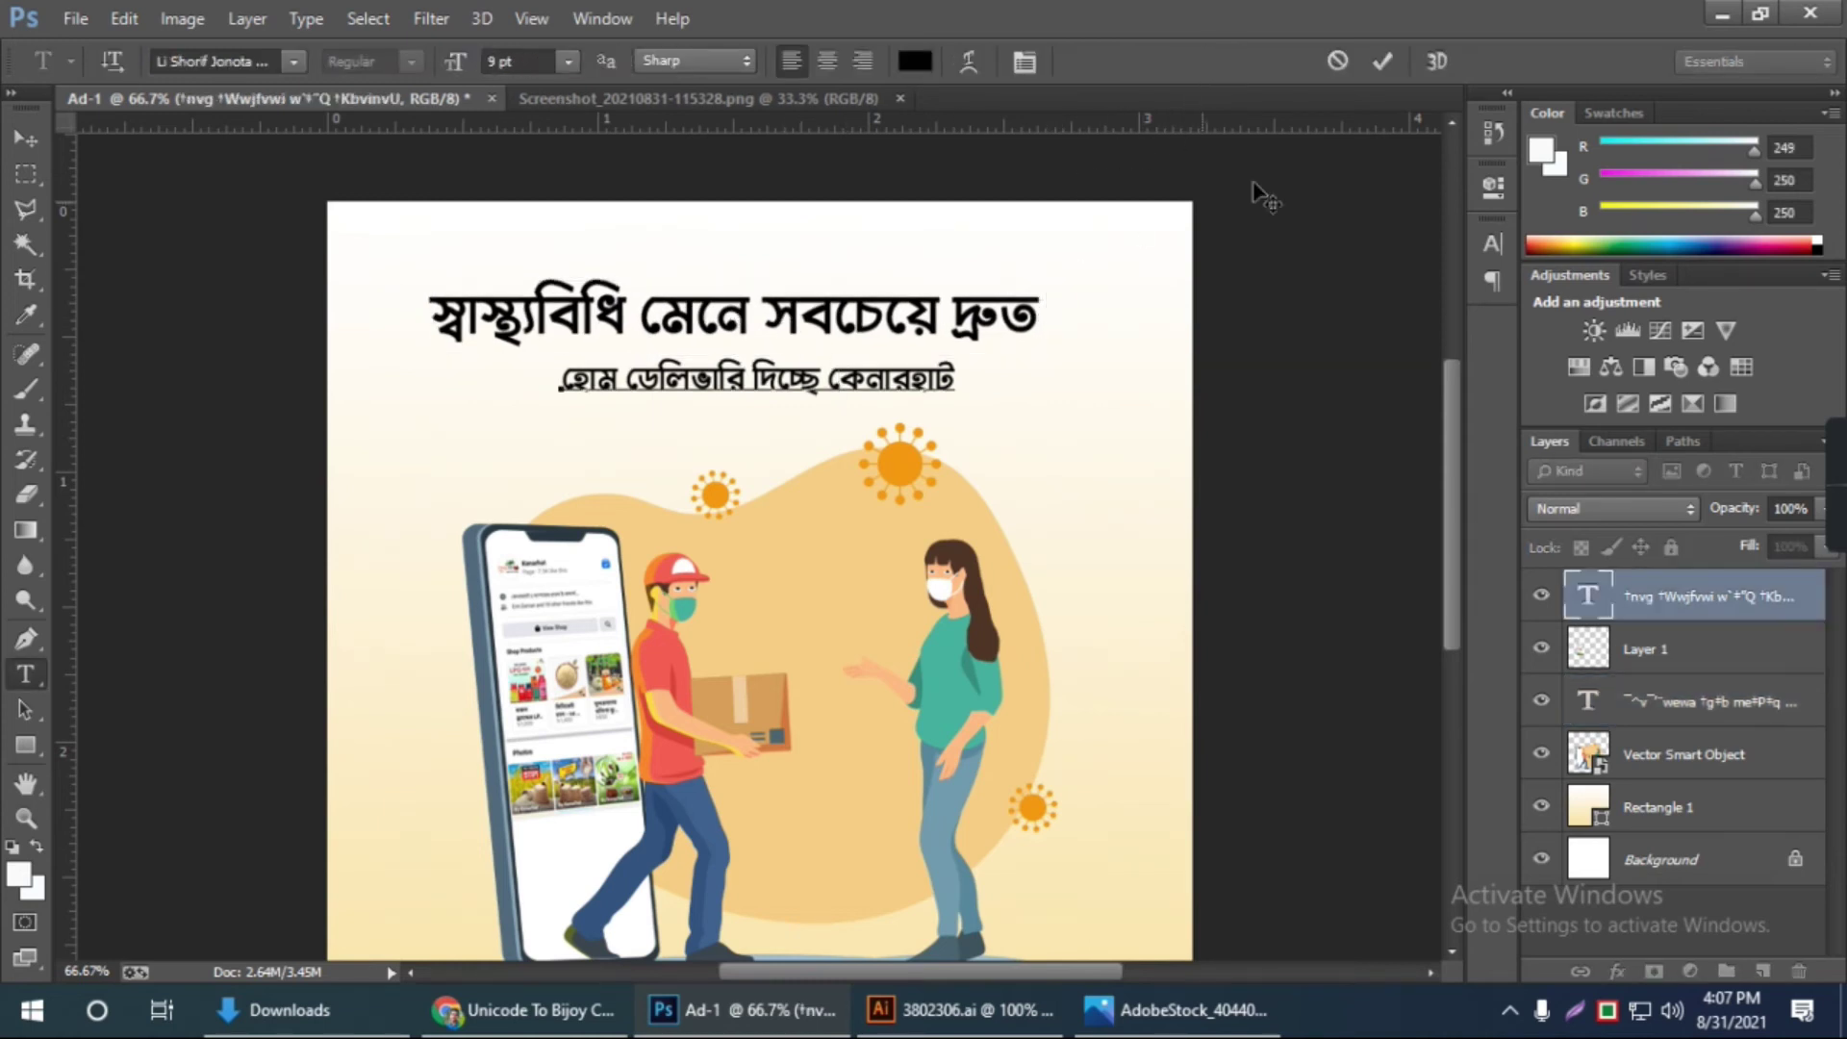
click(1386, 64)
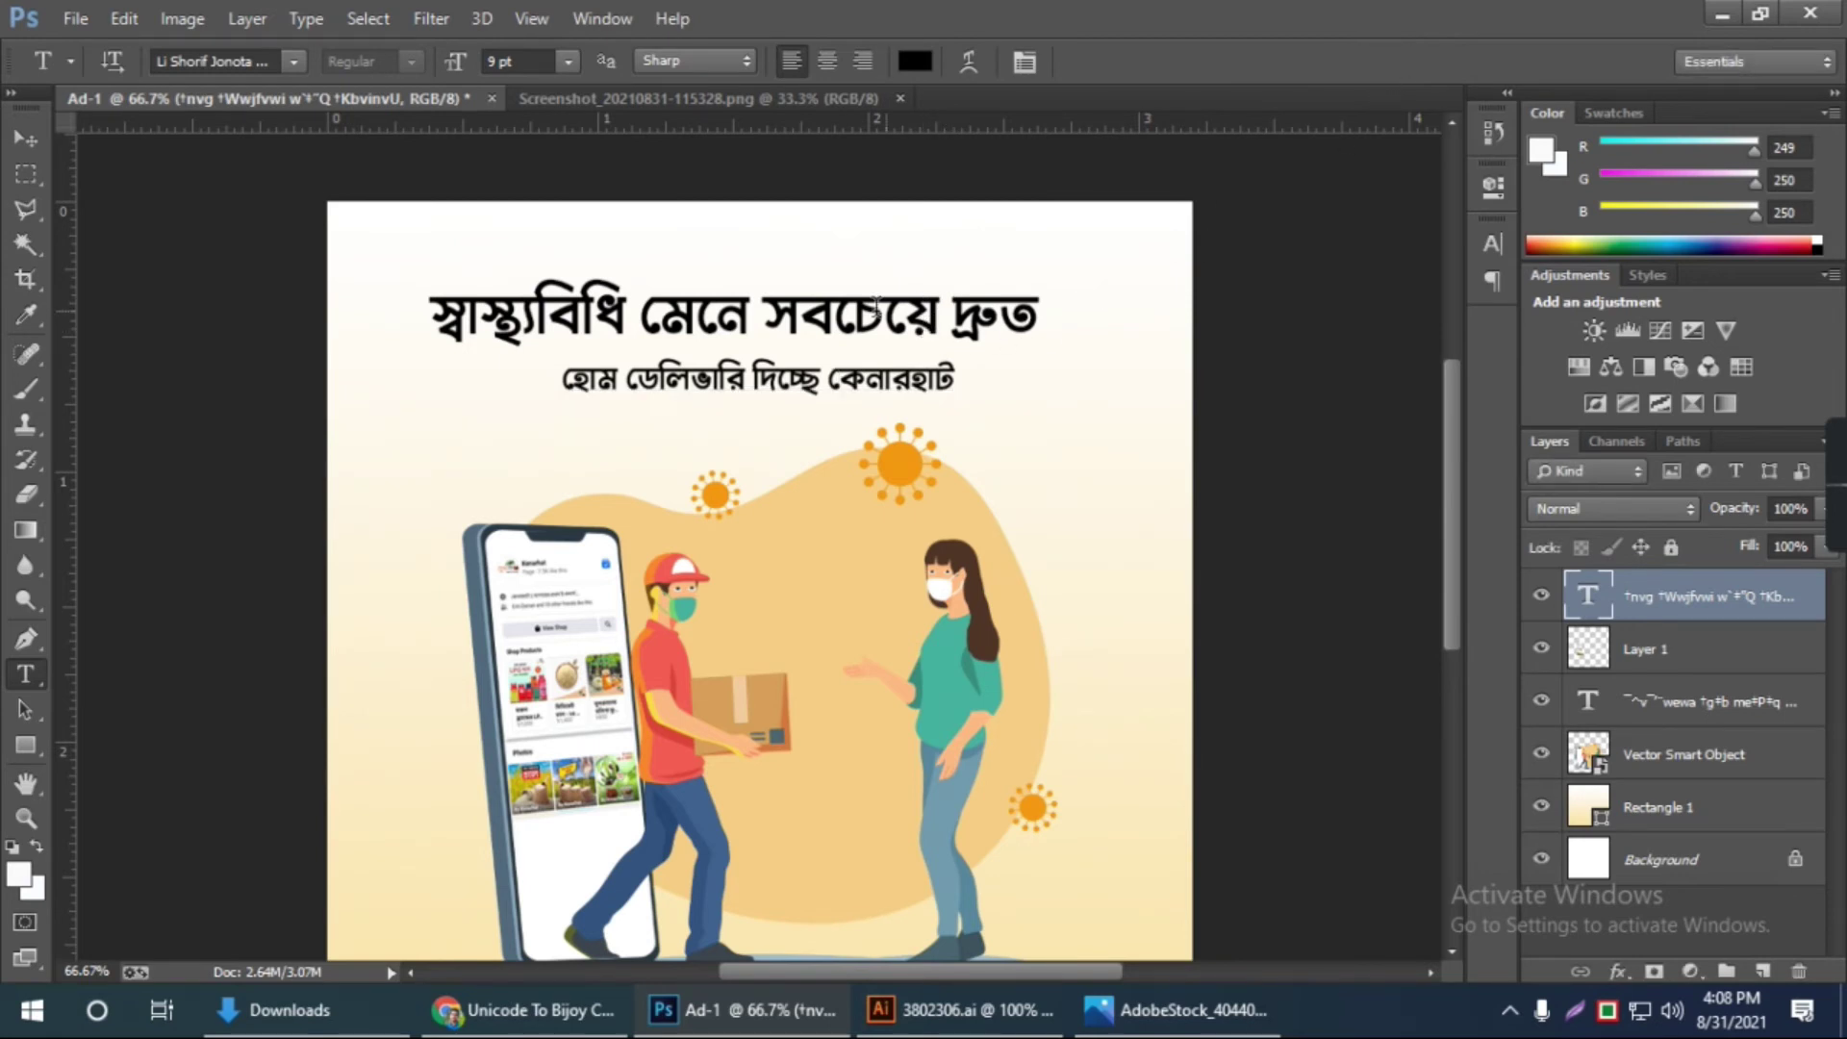
click(746, 313)
click(1385, 58)
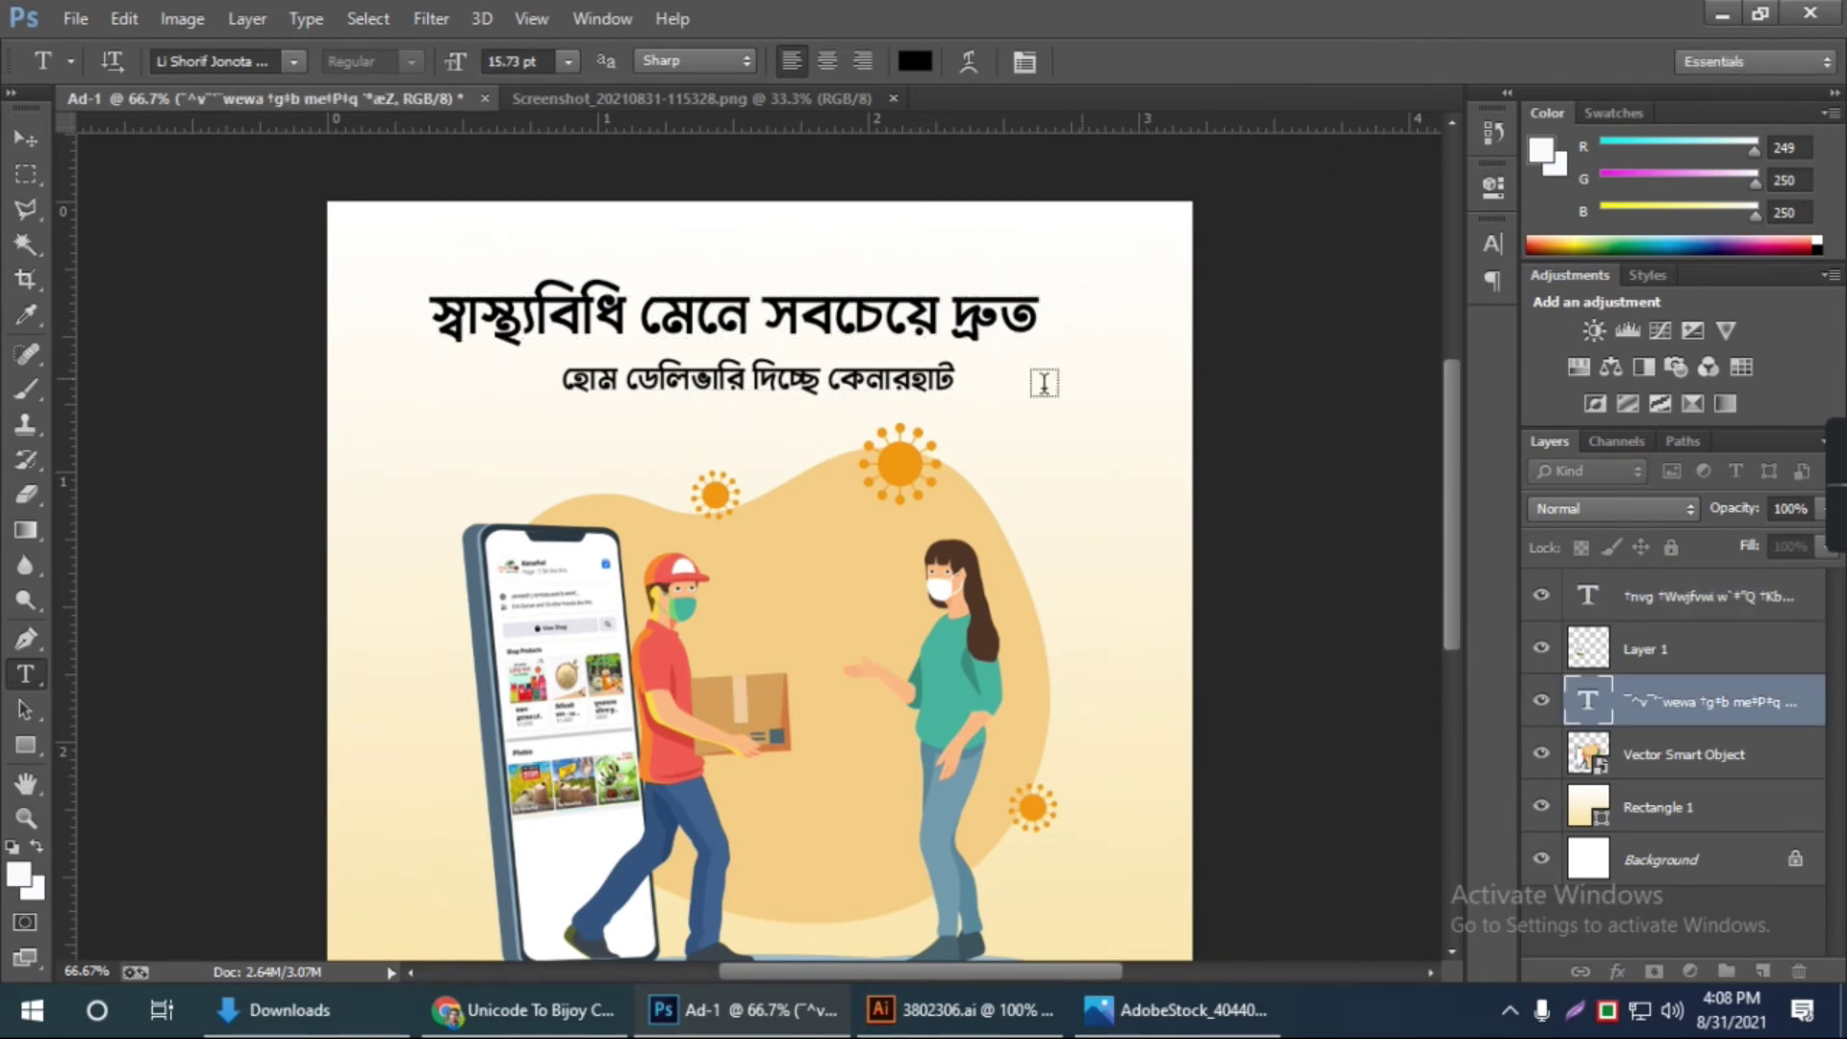
click(871, 377)
click(1386, 61)
scroll(1331, 284, down, 2)
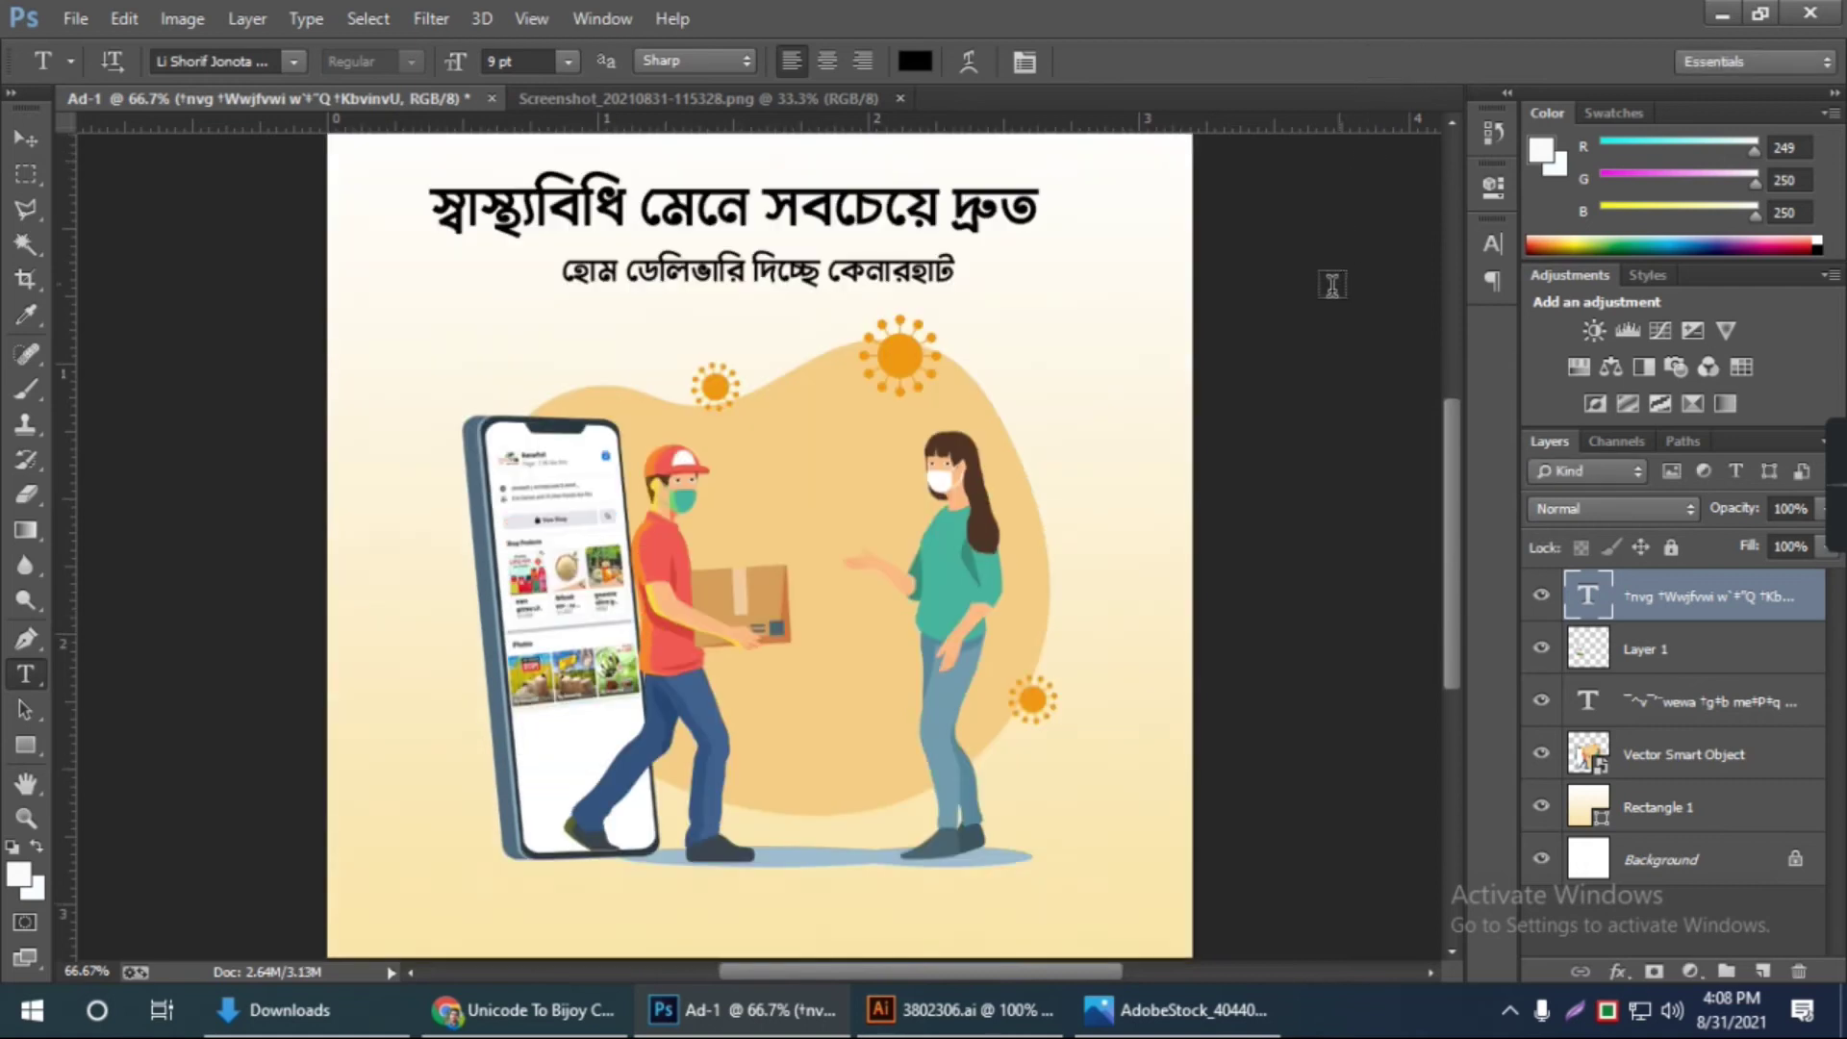
drag(864, 279, 864, 308)
Move the headline right and down to centre it above the subheadline.
click(885, 216)
click(1382, 61)
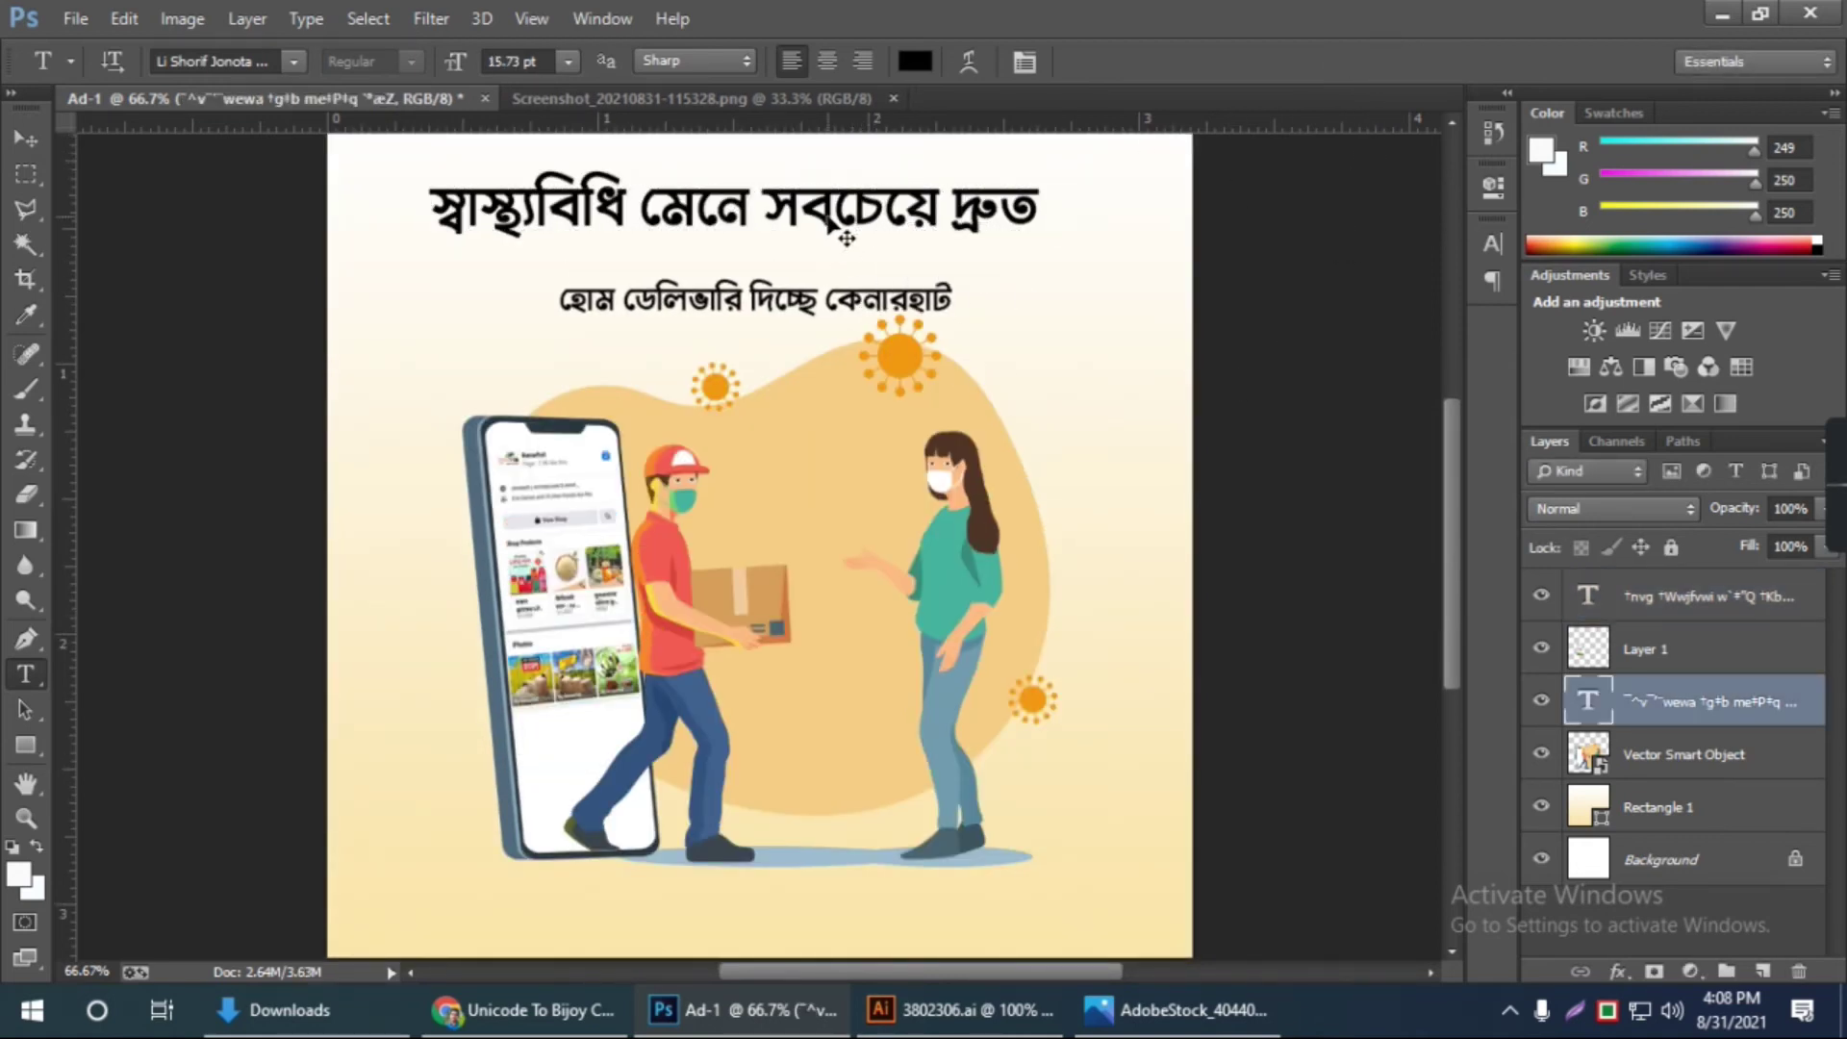
drag(894, 204, 921, 237)
scroll(272, 308, down, 1)
scroll(289, 336, up, 1)
click(14, 144)
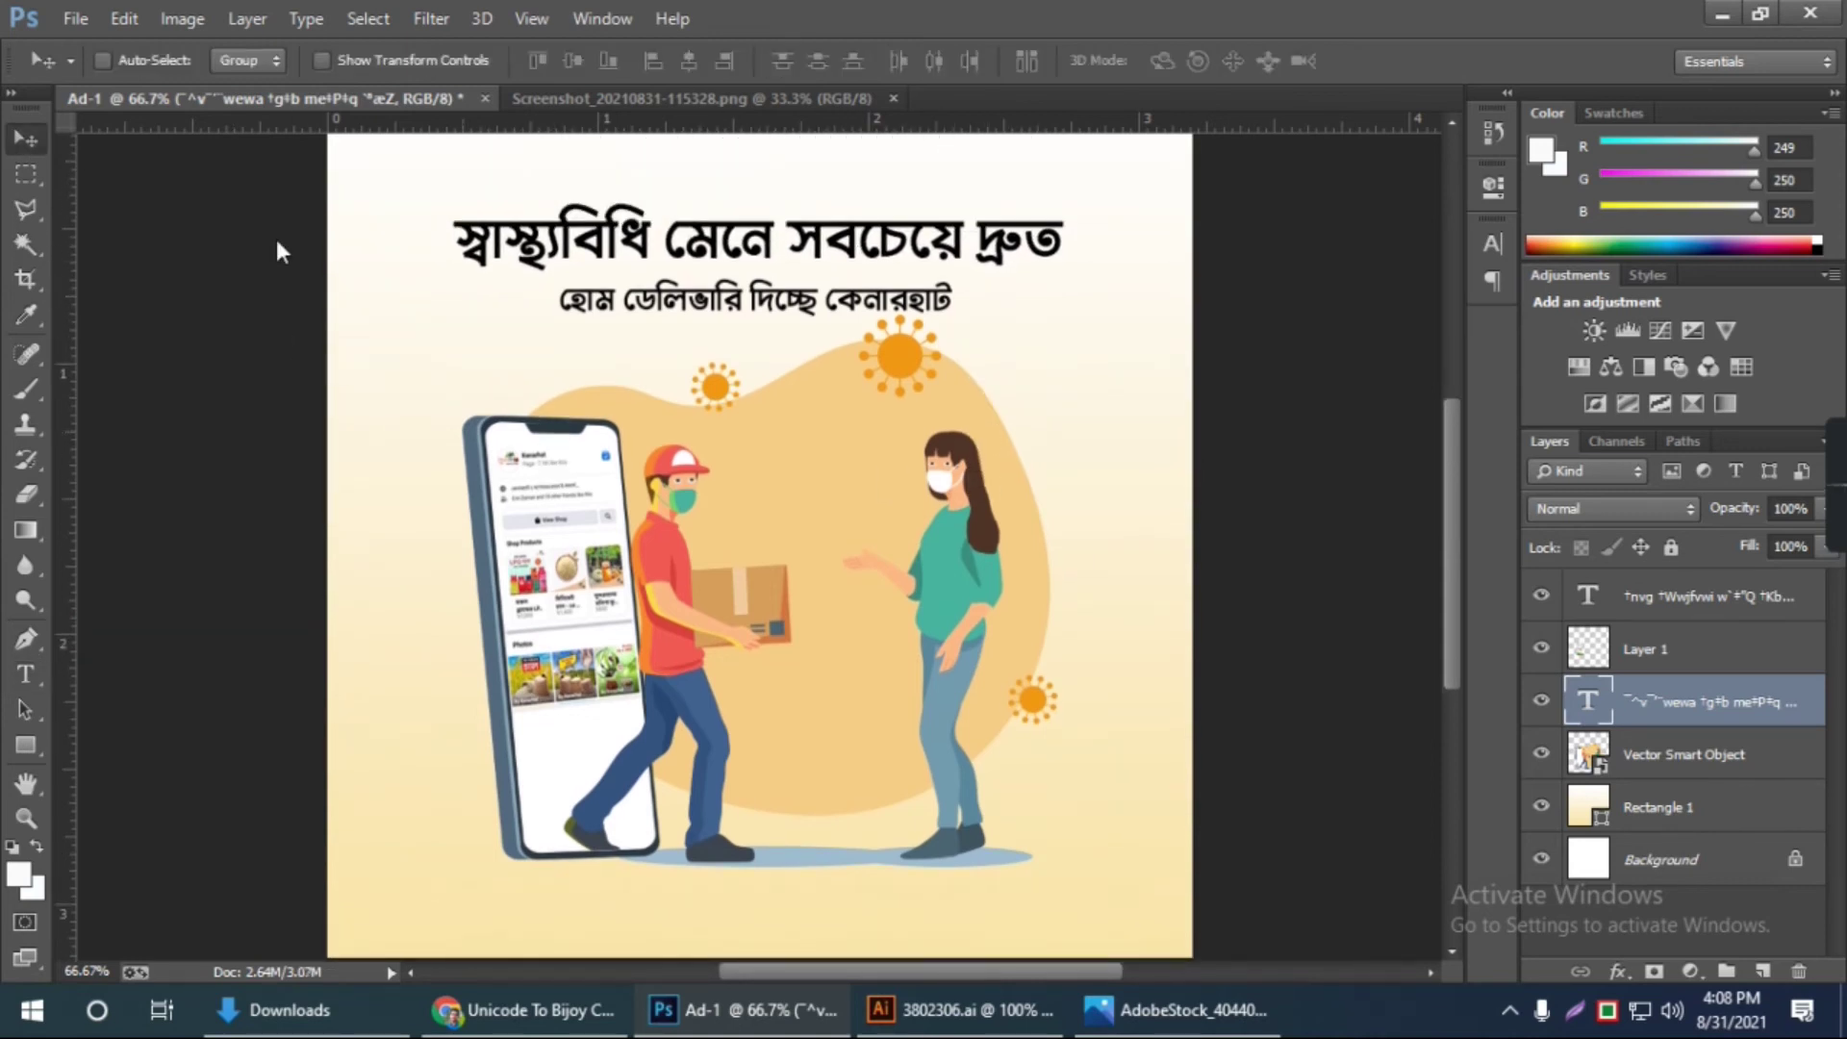
Move the headline layer above Layer 1 and select Layer 1 together with the illustration.
ctrl+click(837, 694)
key(ctrl+t)
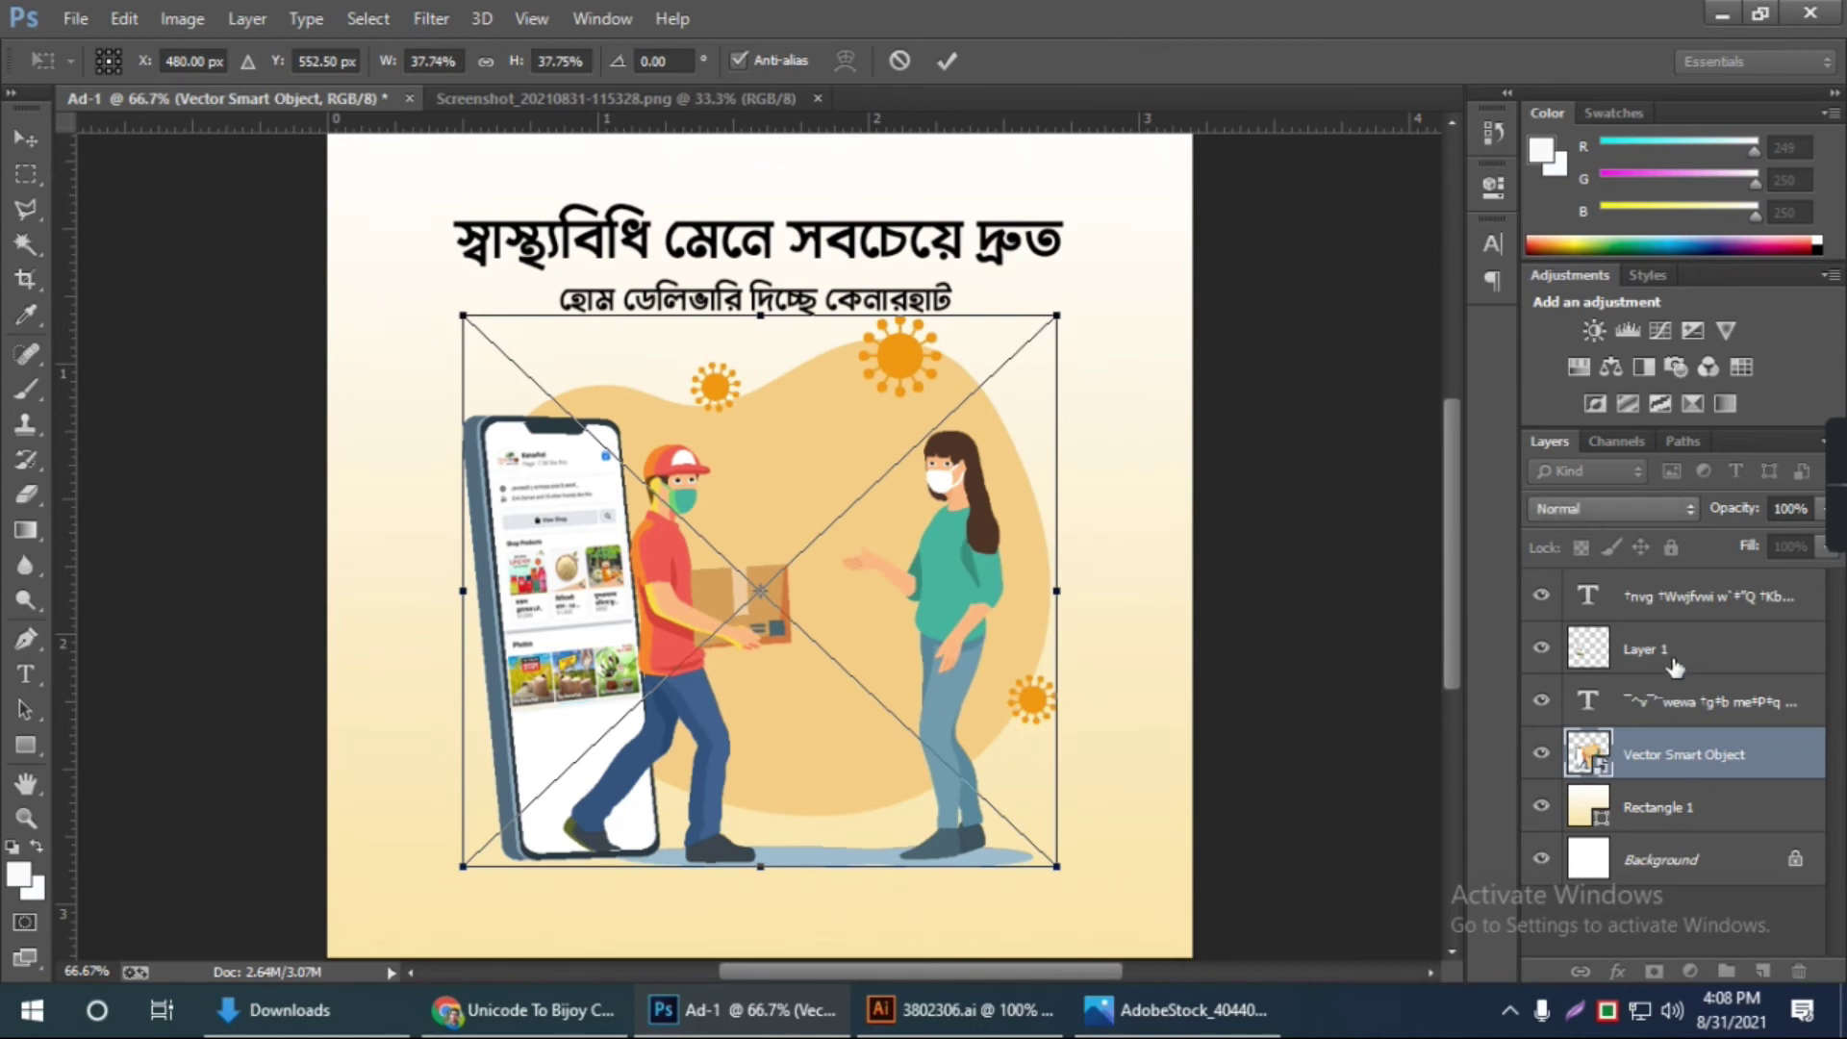
click(900, 61)
drag(1712, 717, 1720, 670)
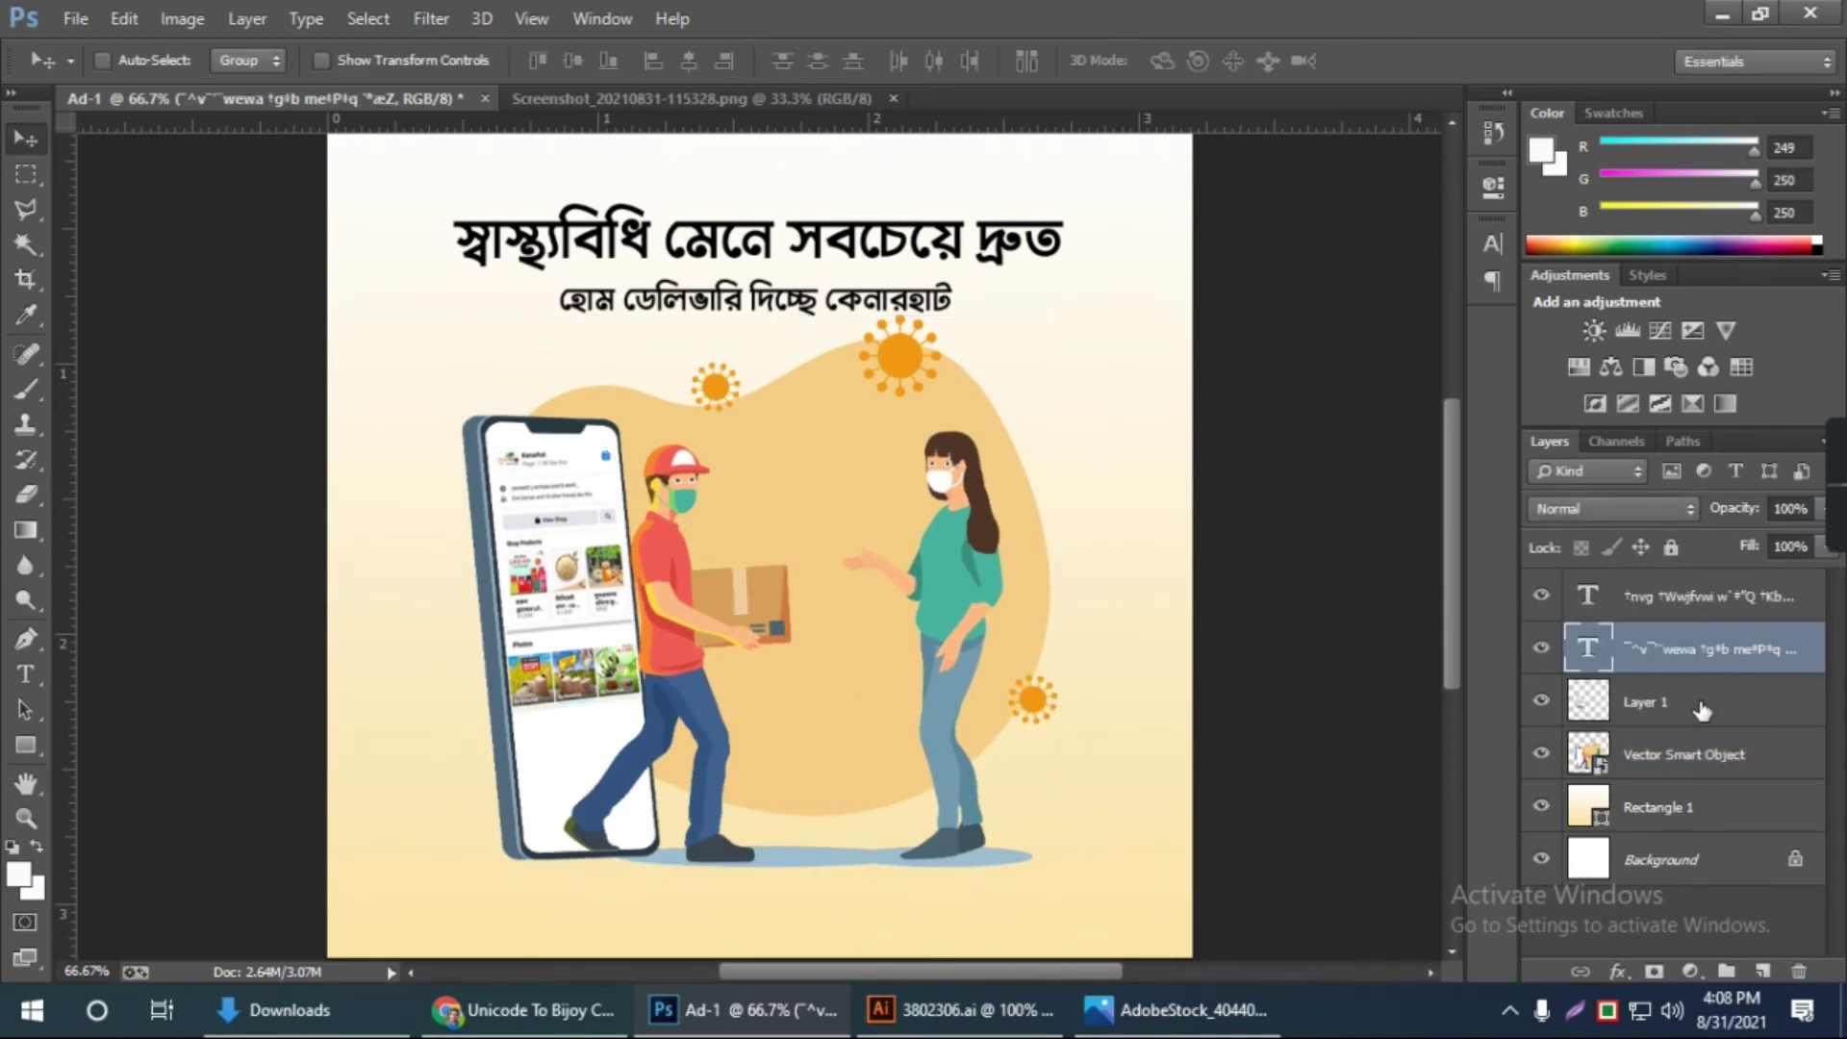
click(1702, 712)
ctrl+click(1696, 760)
Scale the delivery illustration and Layer 1 down to about 91%.
key(ctrl+t)
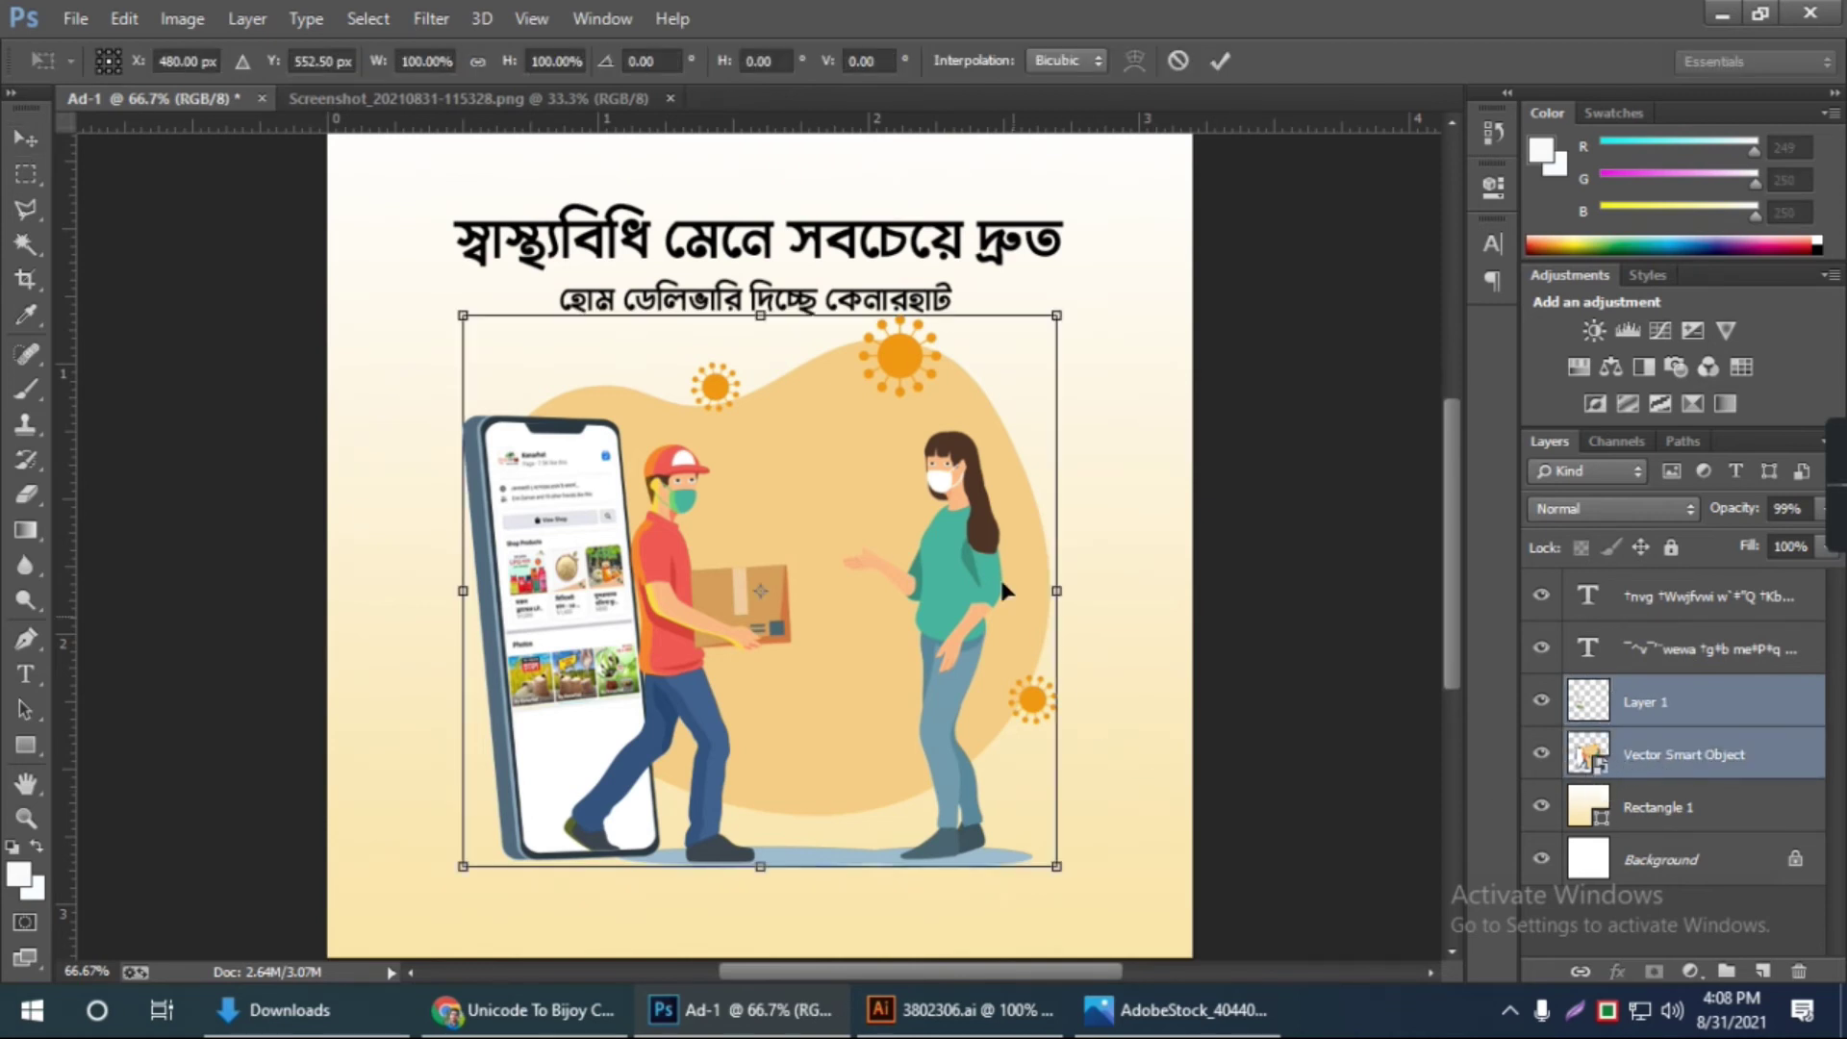
drag(1066, 312, 1008, 386)
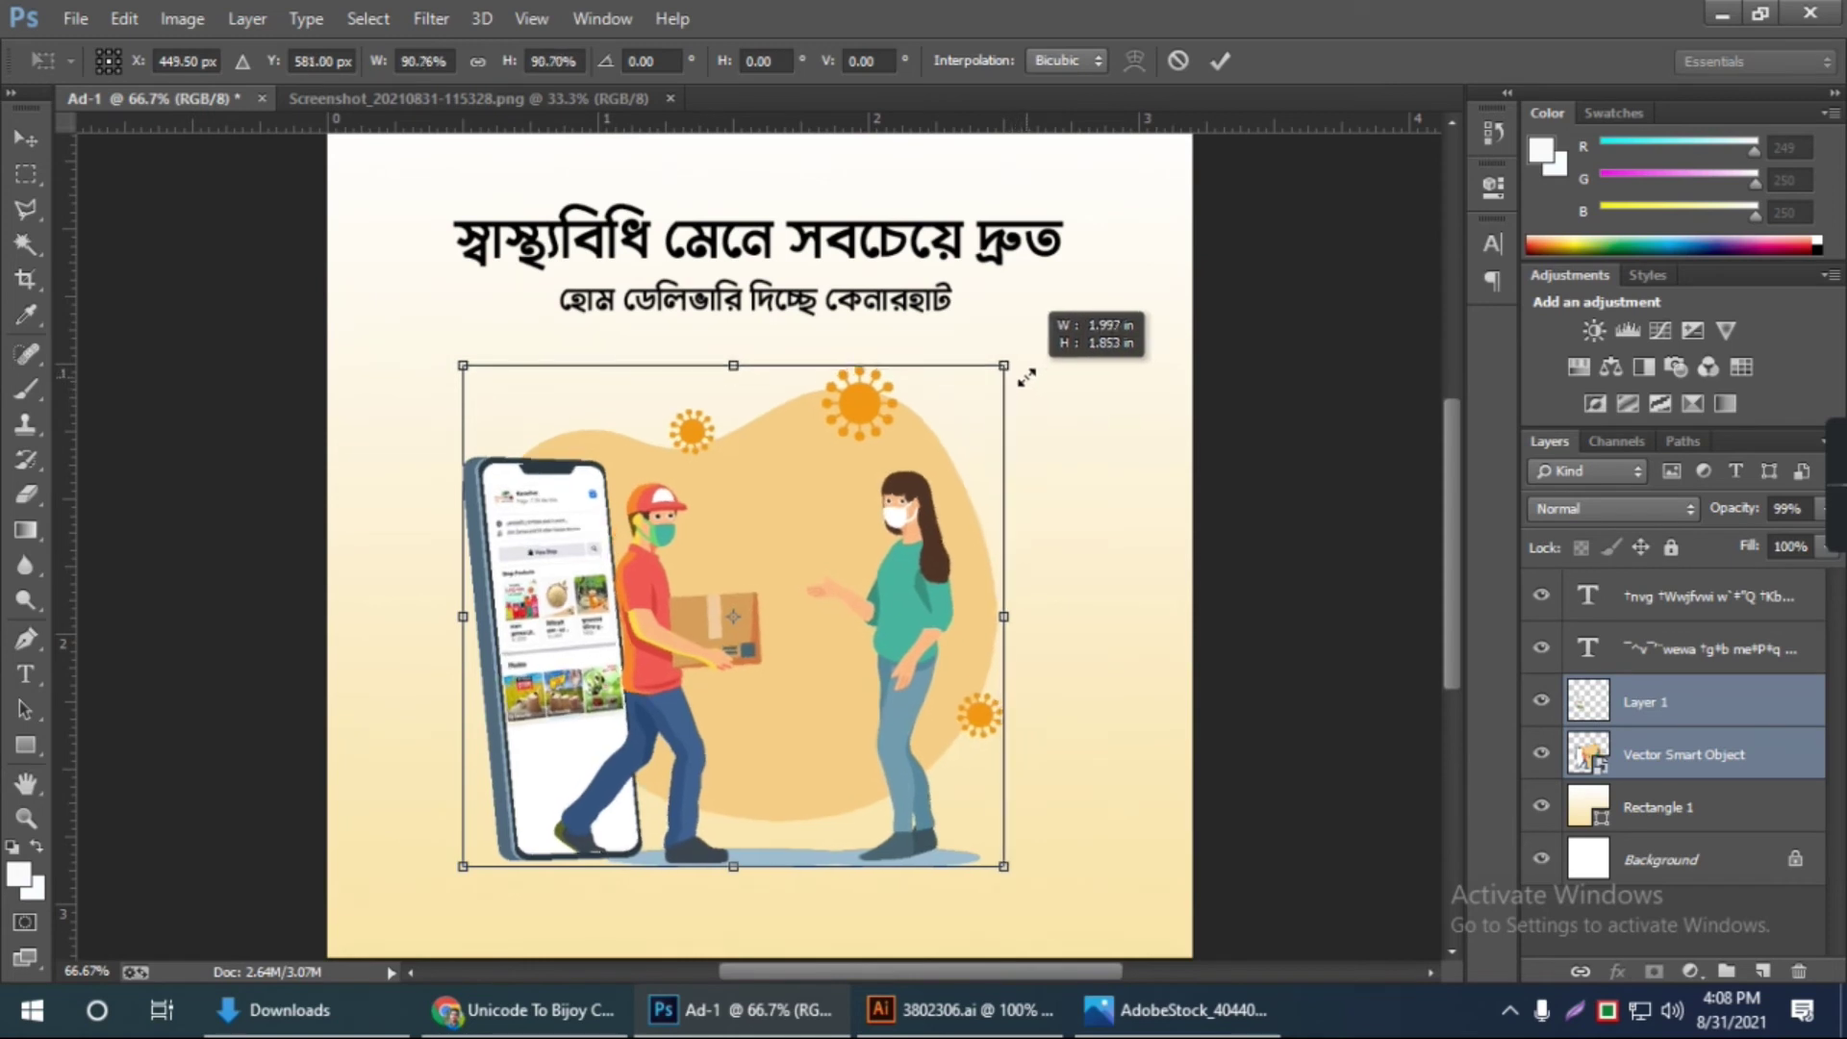
drag(1007, 386, 1003, 365)
mouse_move(832, 560)
mouse_down()
mouse_move(839, 597)
mouse_move(859, 598)
mouse_up()
scroll(886, 585, down, 2)
scroll(886, 585, up, 1)
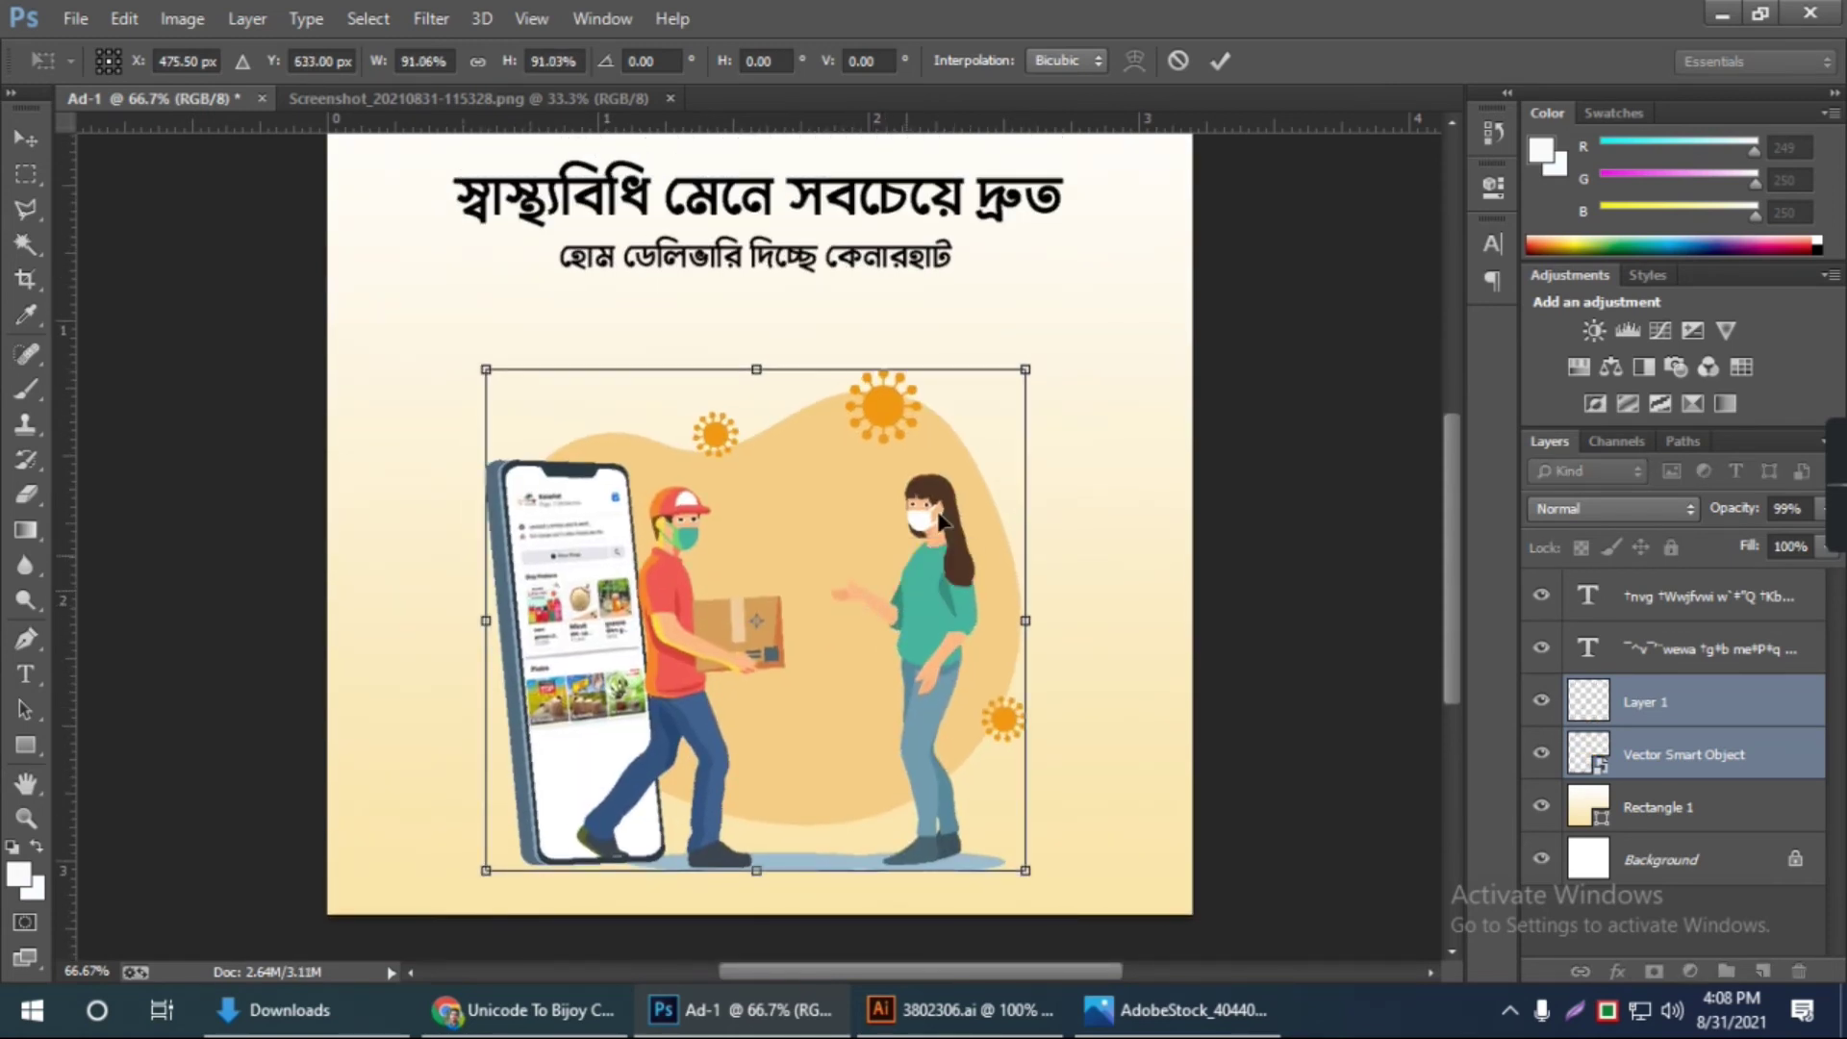
click(1217, 64)
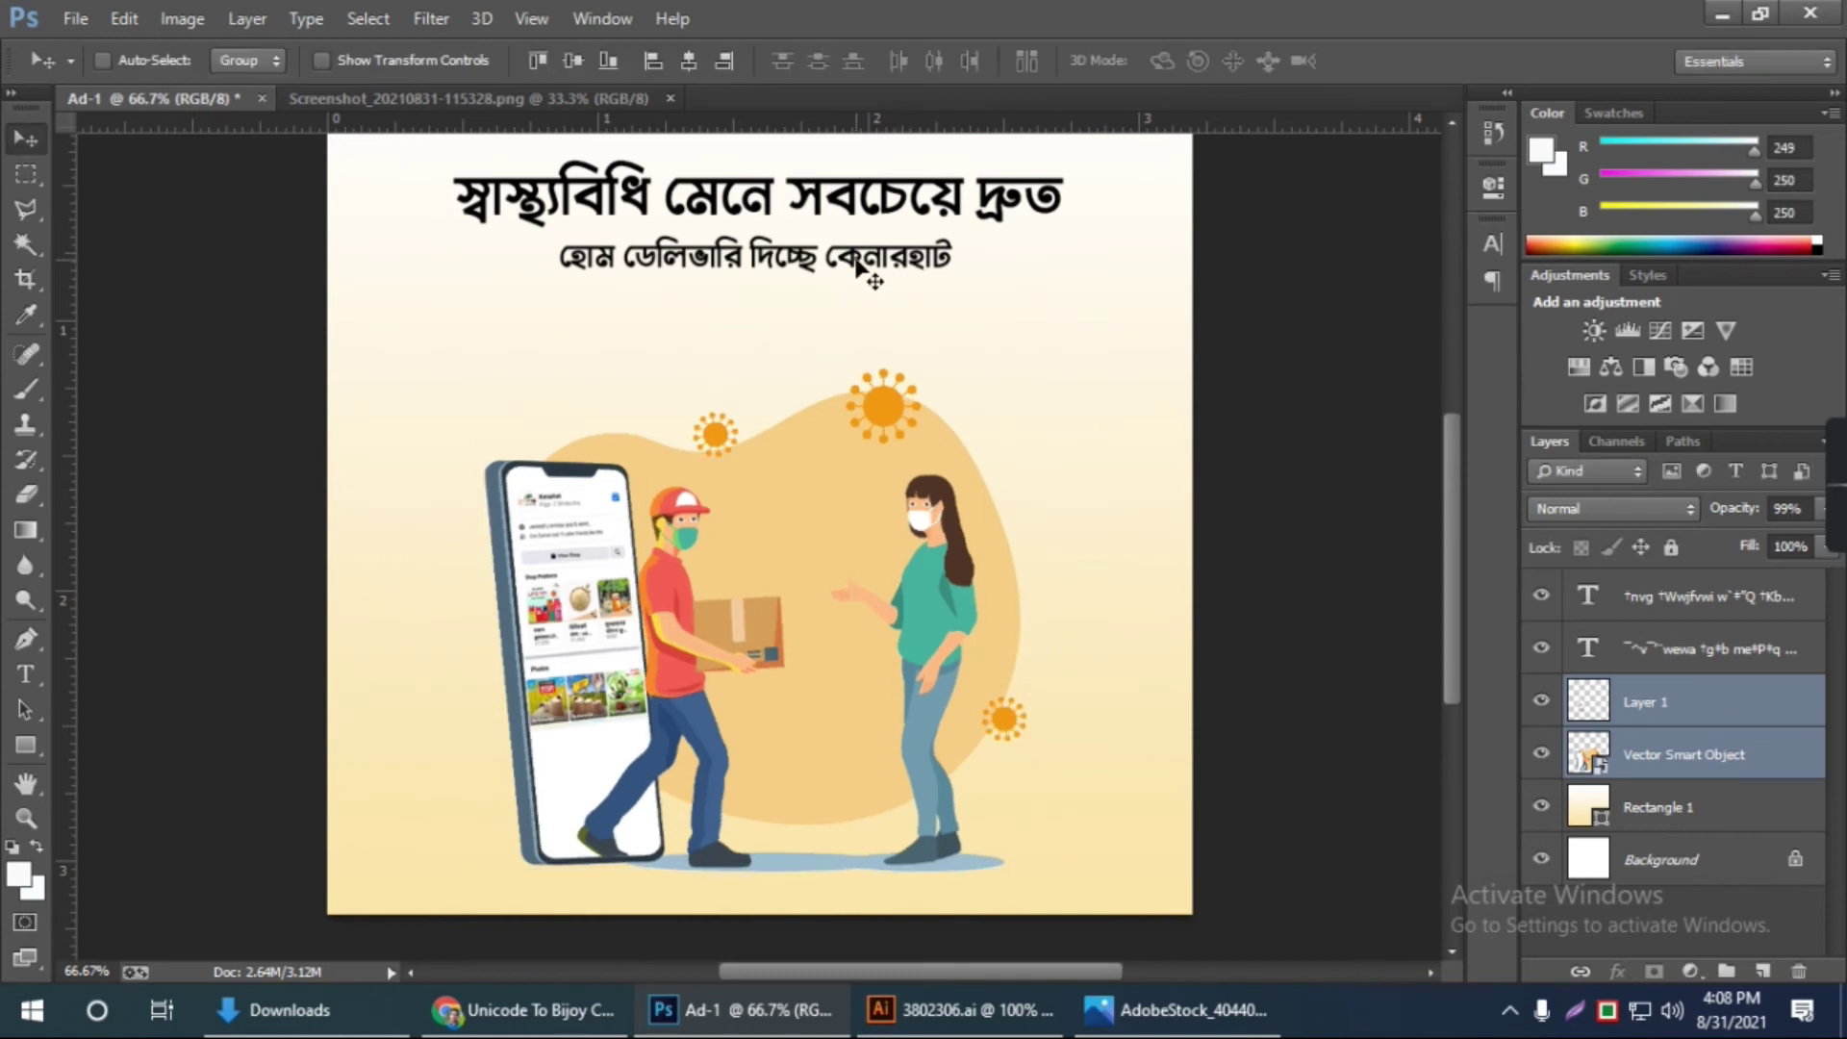
Lower the subheadline and headline slightly and review the top layout.
drag(856, 268, 859, 301)
drag(867, 198, 870, 230)
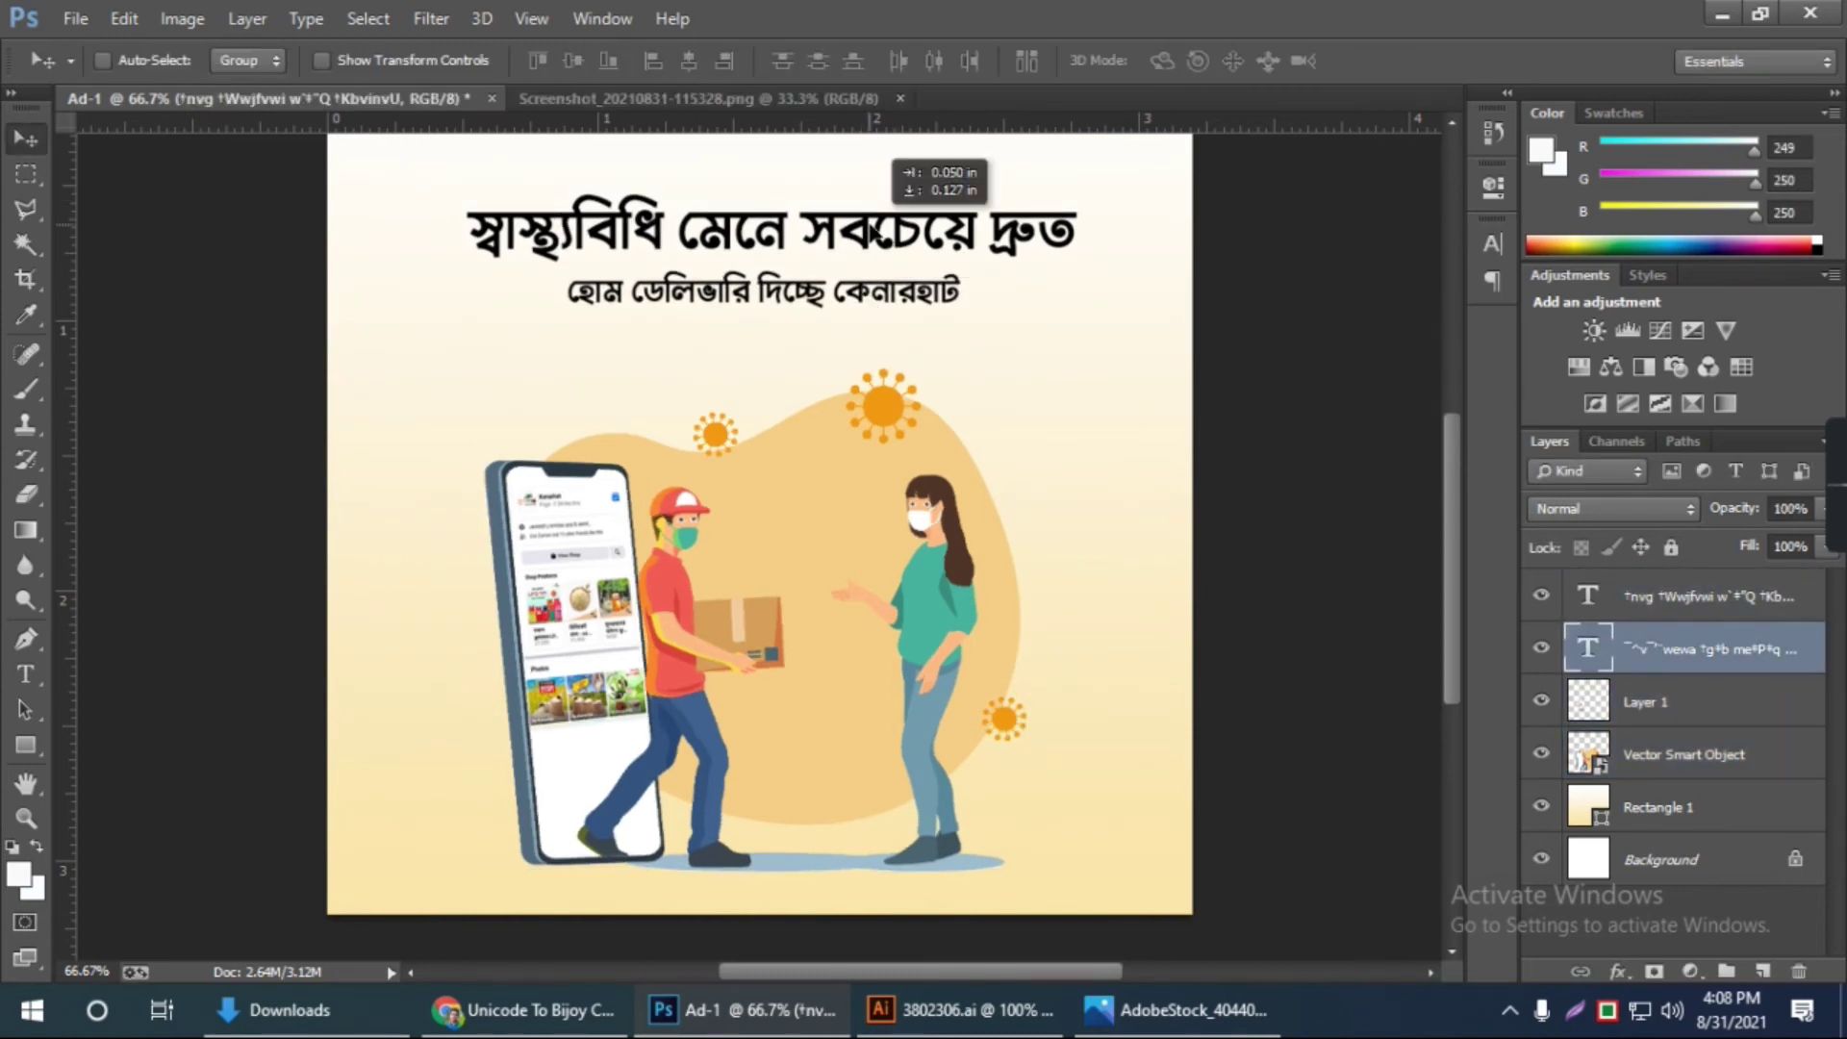
scroll(870, 231, up, 3)
mouse_move(947, 402)
mouse_down()
mouse_move(937, 383)
mouse_move(886, 419)
mouse_up()
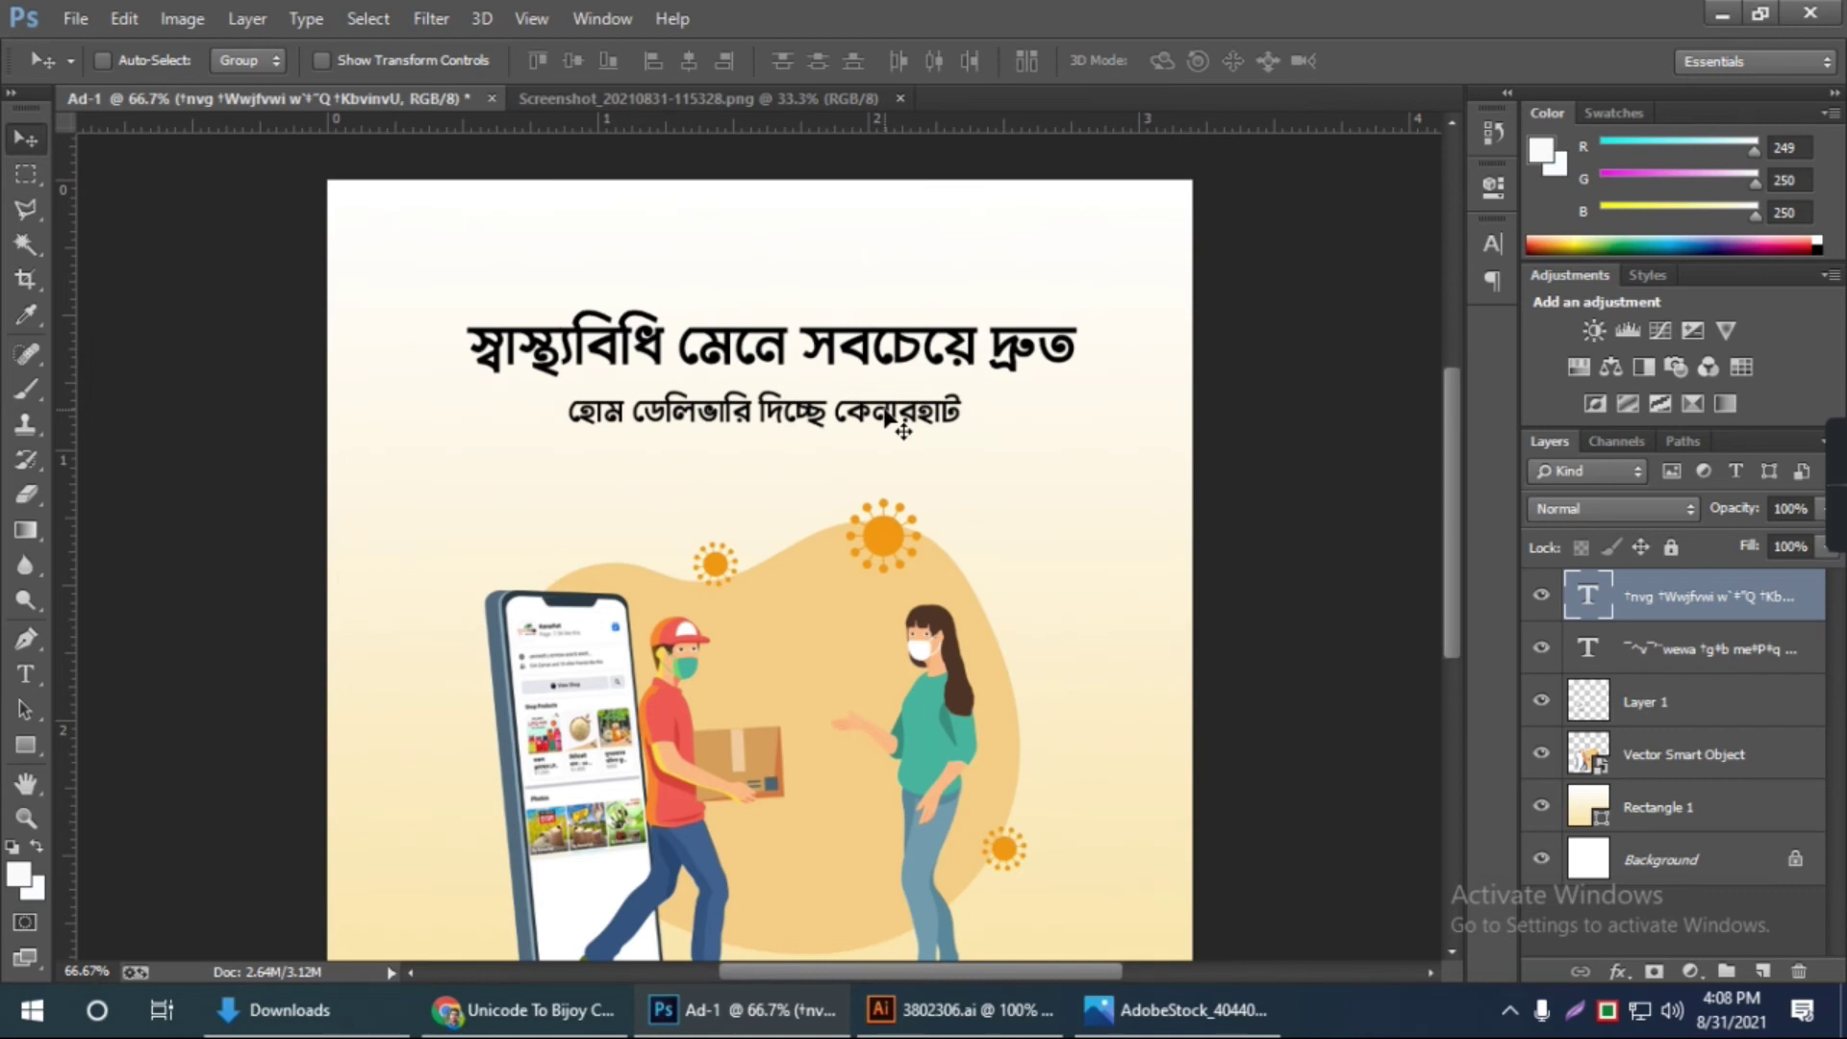
ctrl+click(882, 369)
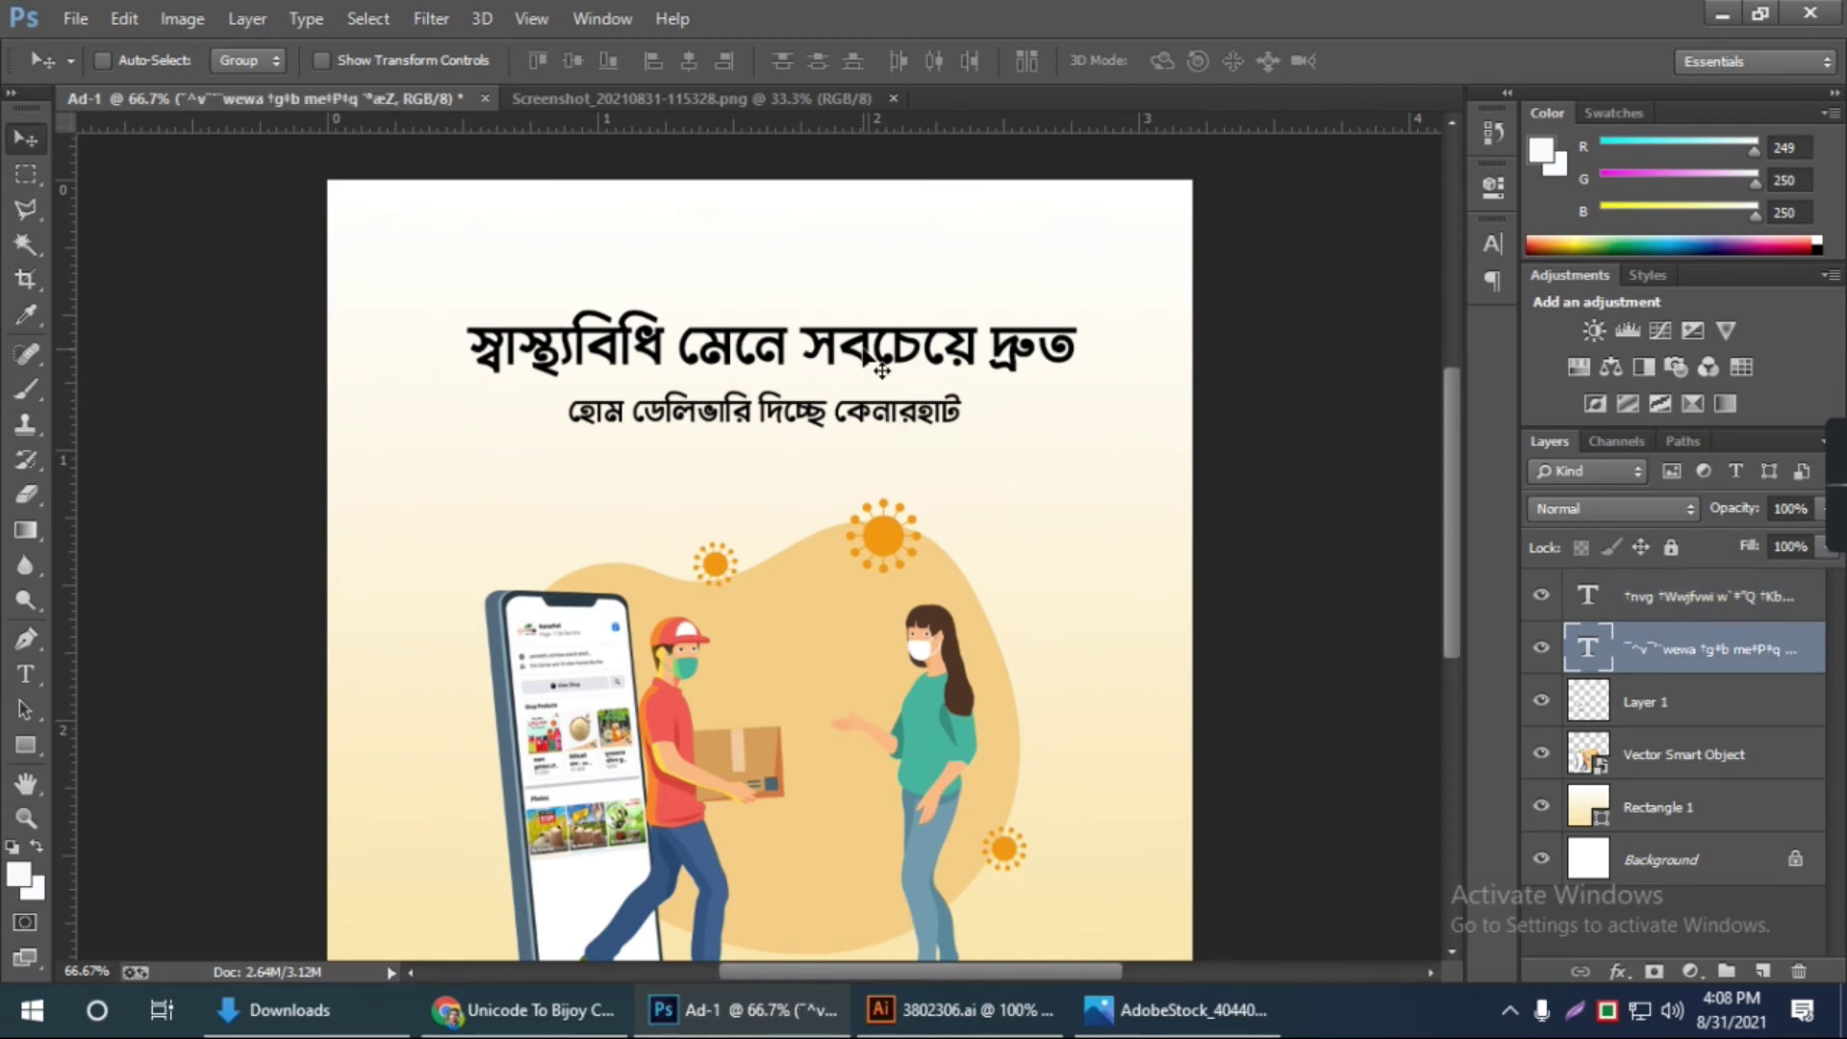
scroll(1010, 379, down, 3)
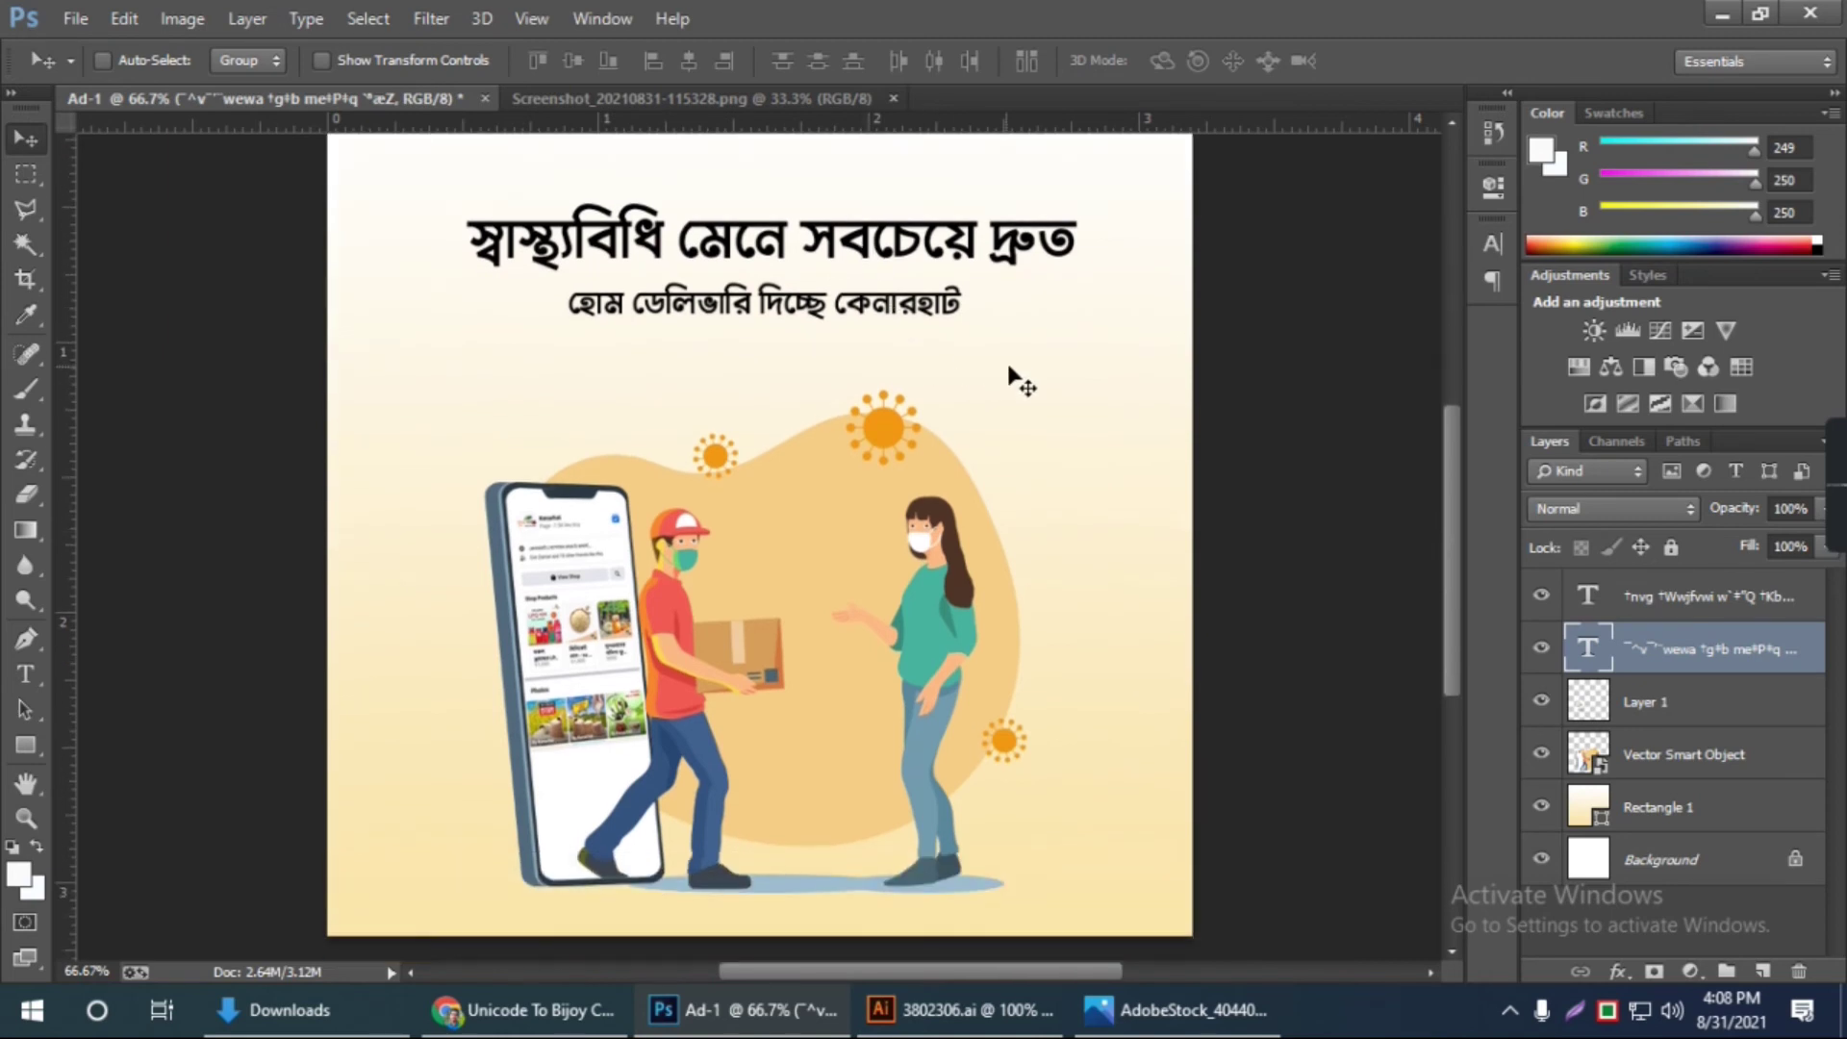
scroll(1064, 626, down, 1)
scroll(1064, 626, up, 2)
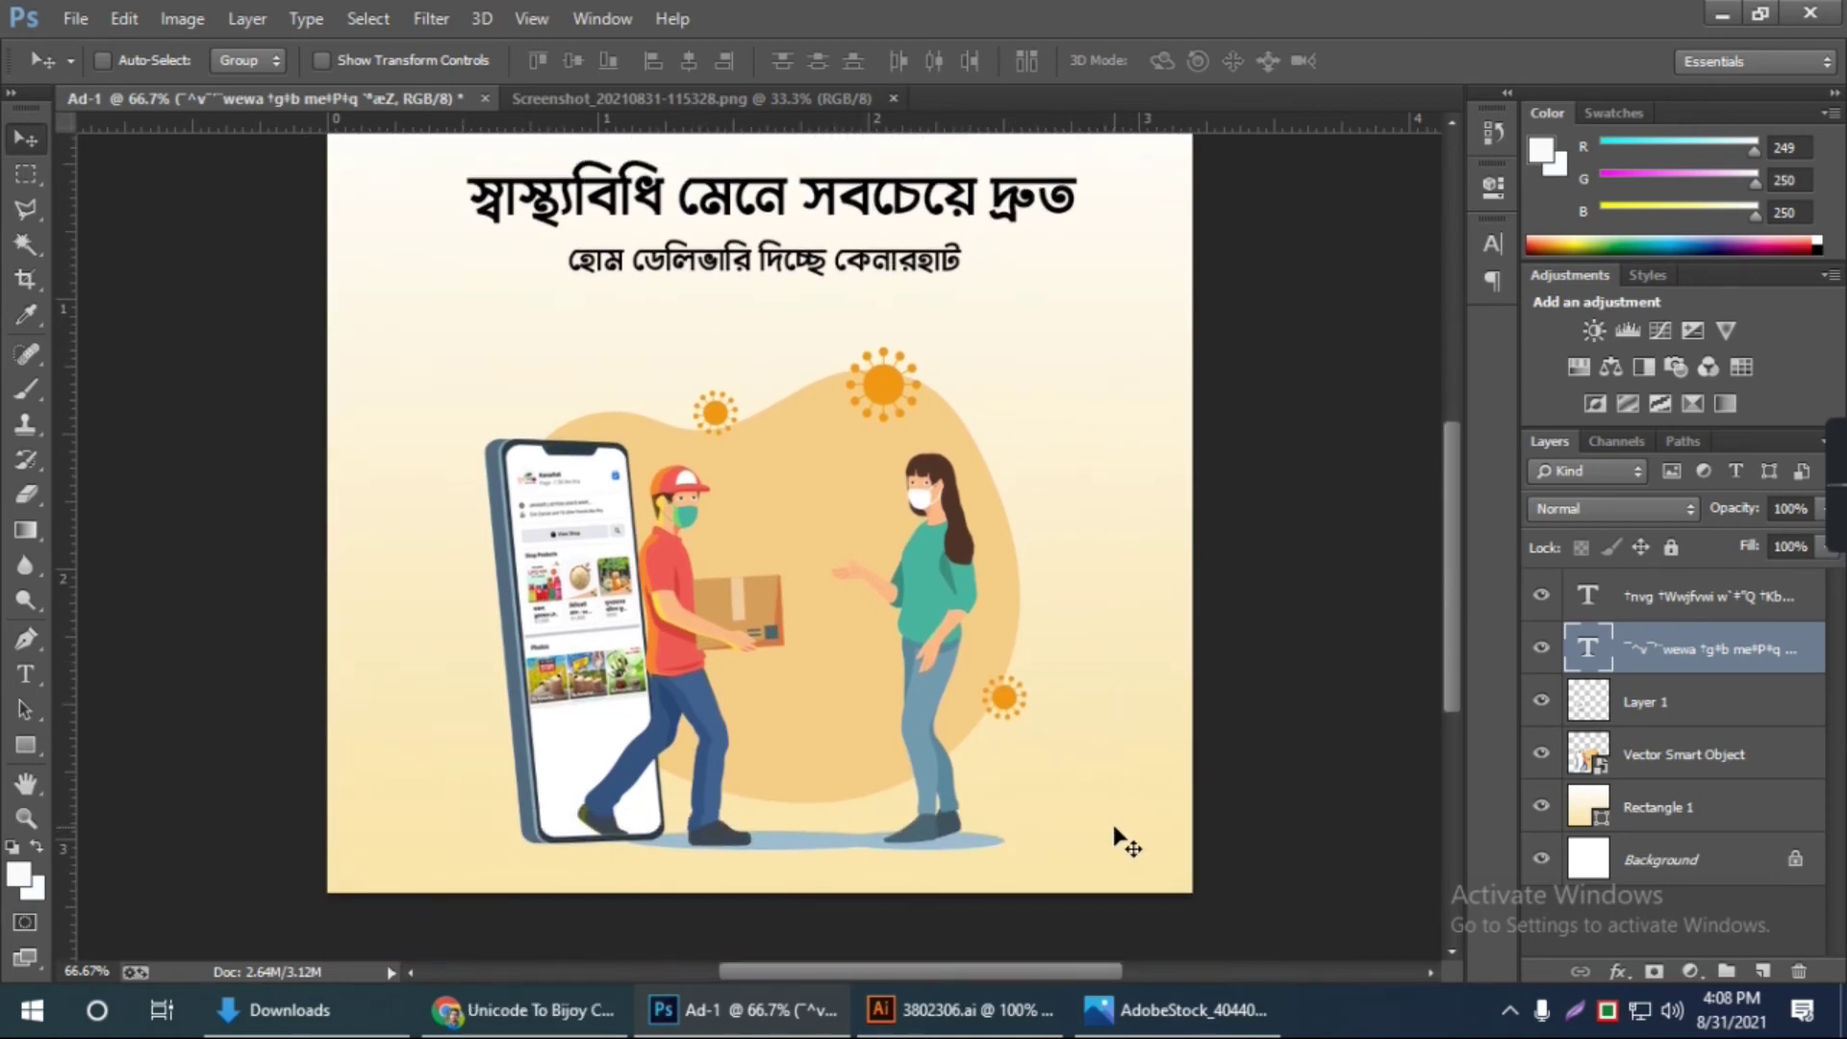
scroll(1087, 736, down, 1)
scroll(1086, 735, up, 3)
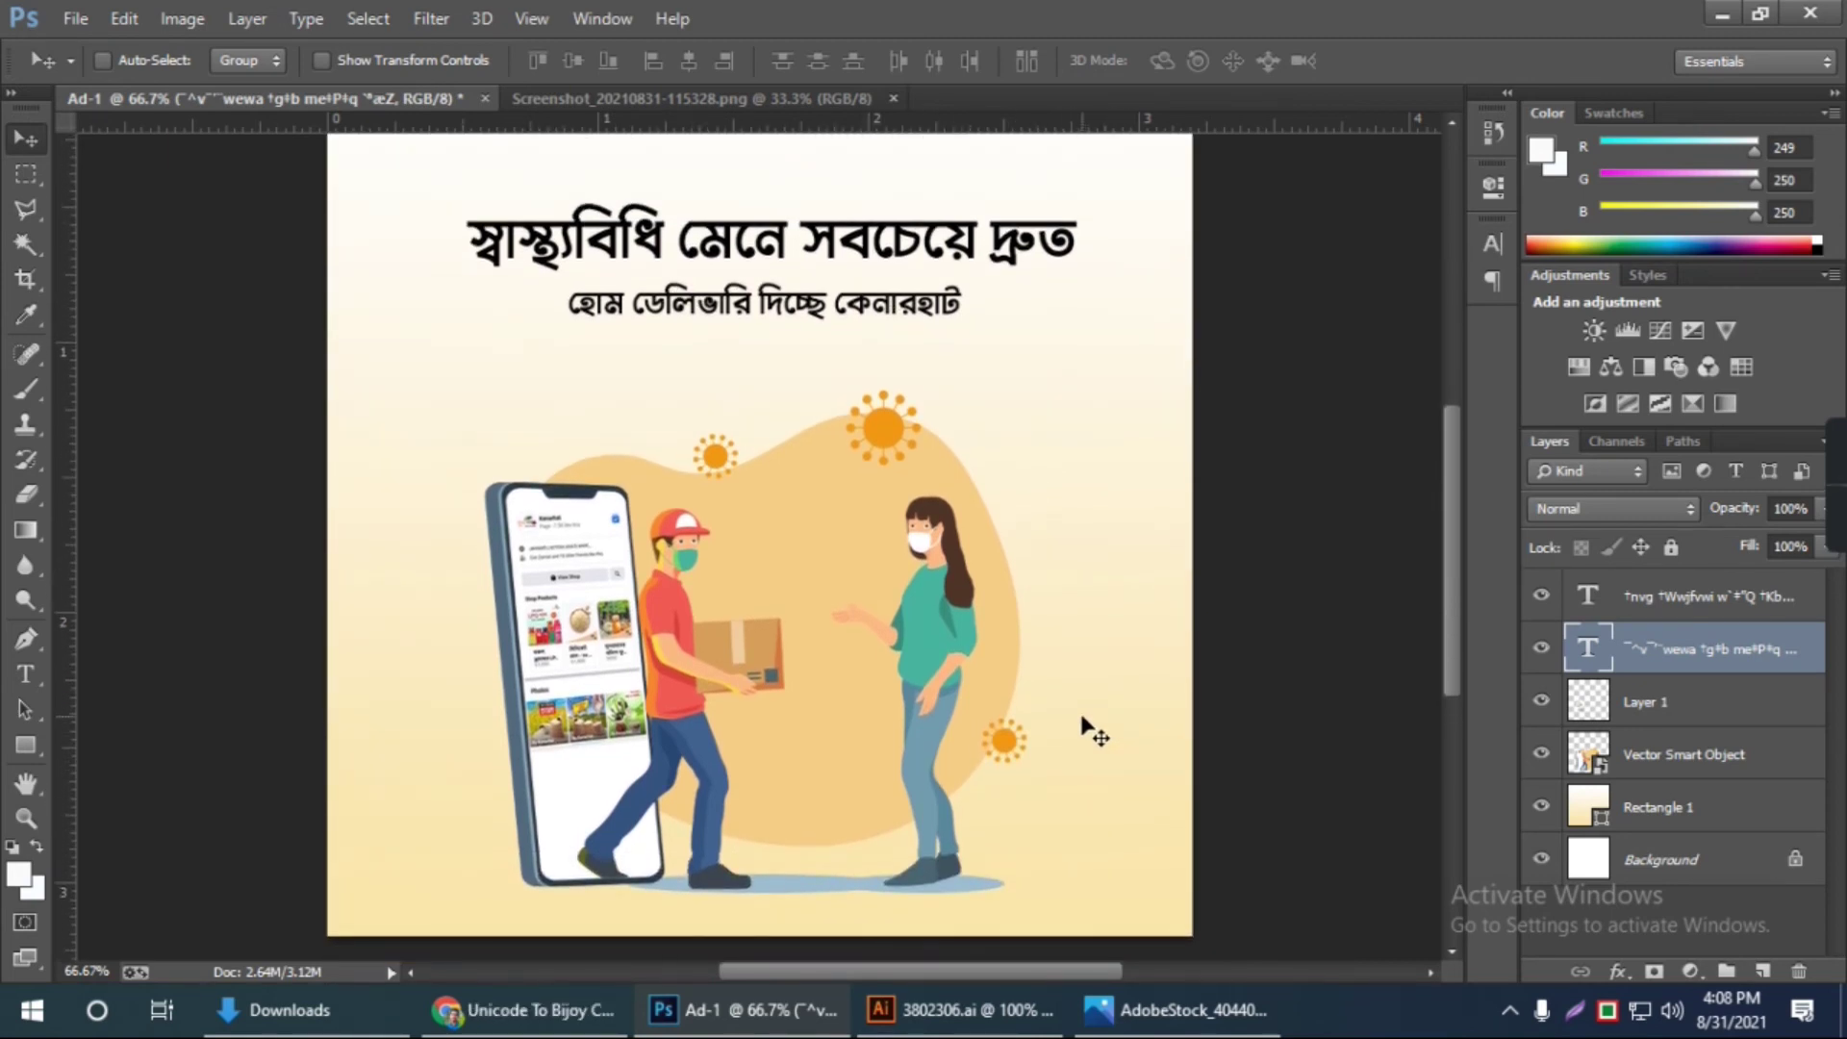
scroll(1082, 716, up, 1)
scroll(1087, 726, up, 2)
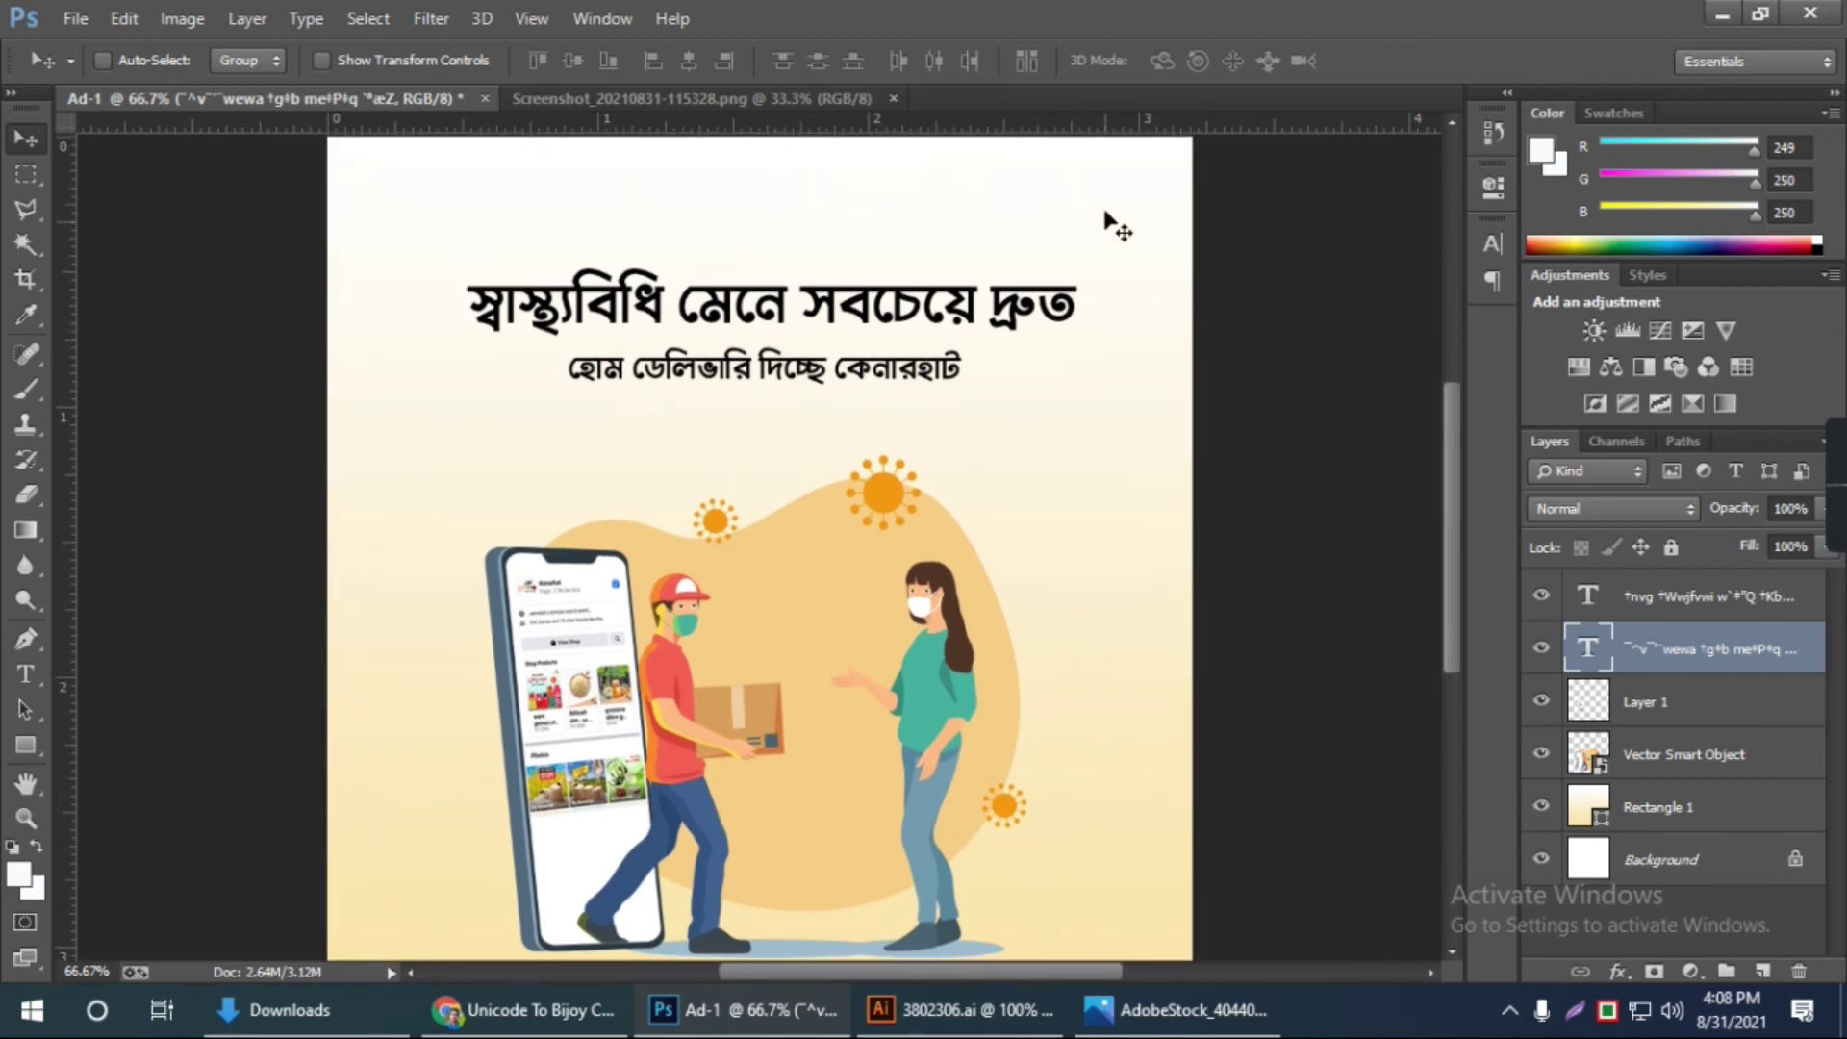
Draw a rectangle at the ad's top right and round its corners into a pill.
click(43, 745)
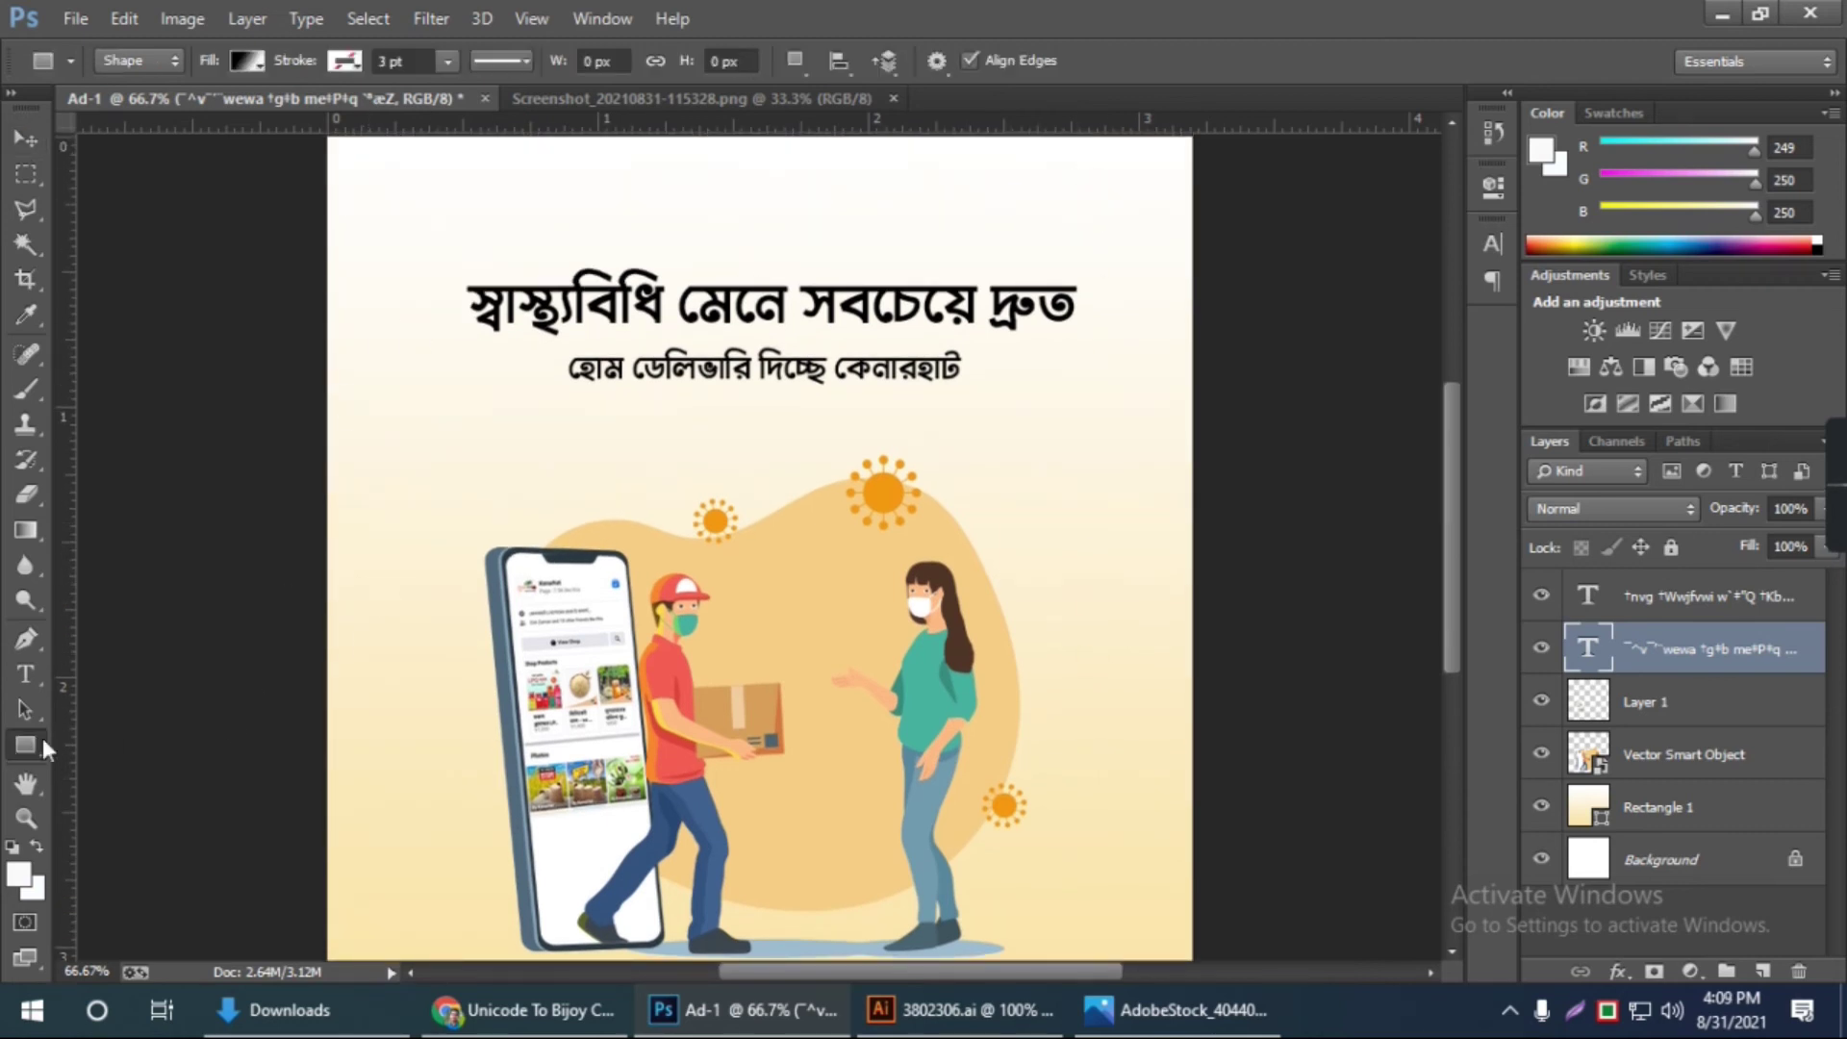
scroll(1067, 212, up, 2)
drag(1004, 203, 1233, 287)
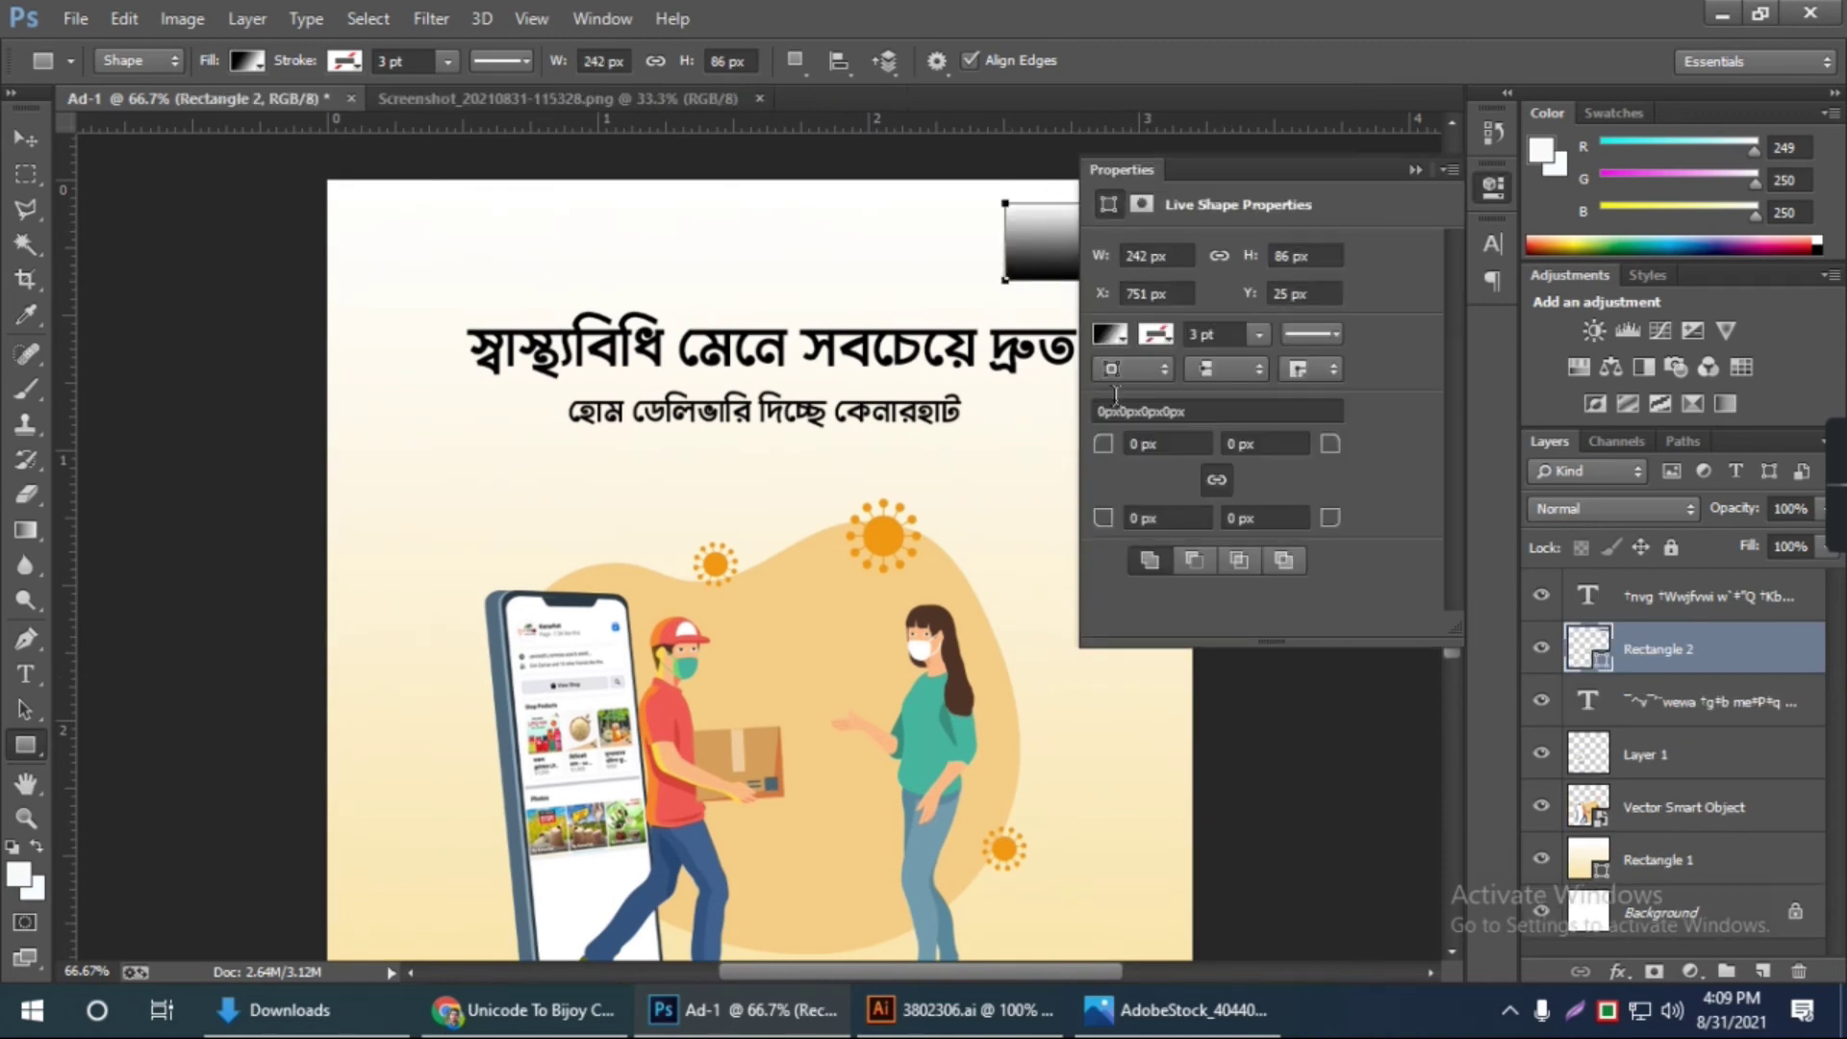
drag(1101, 444, 1144, 443)
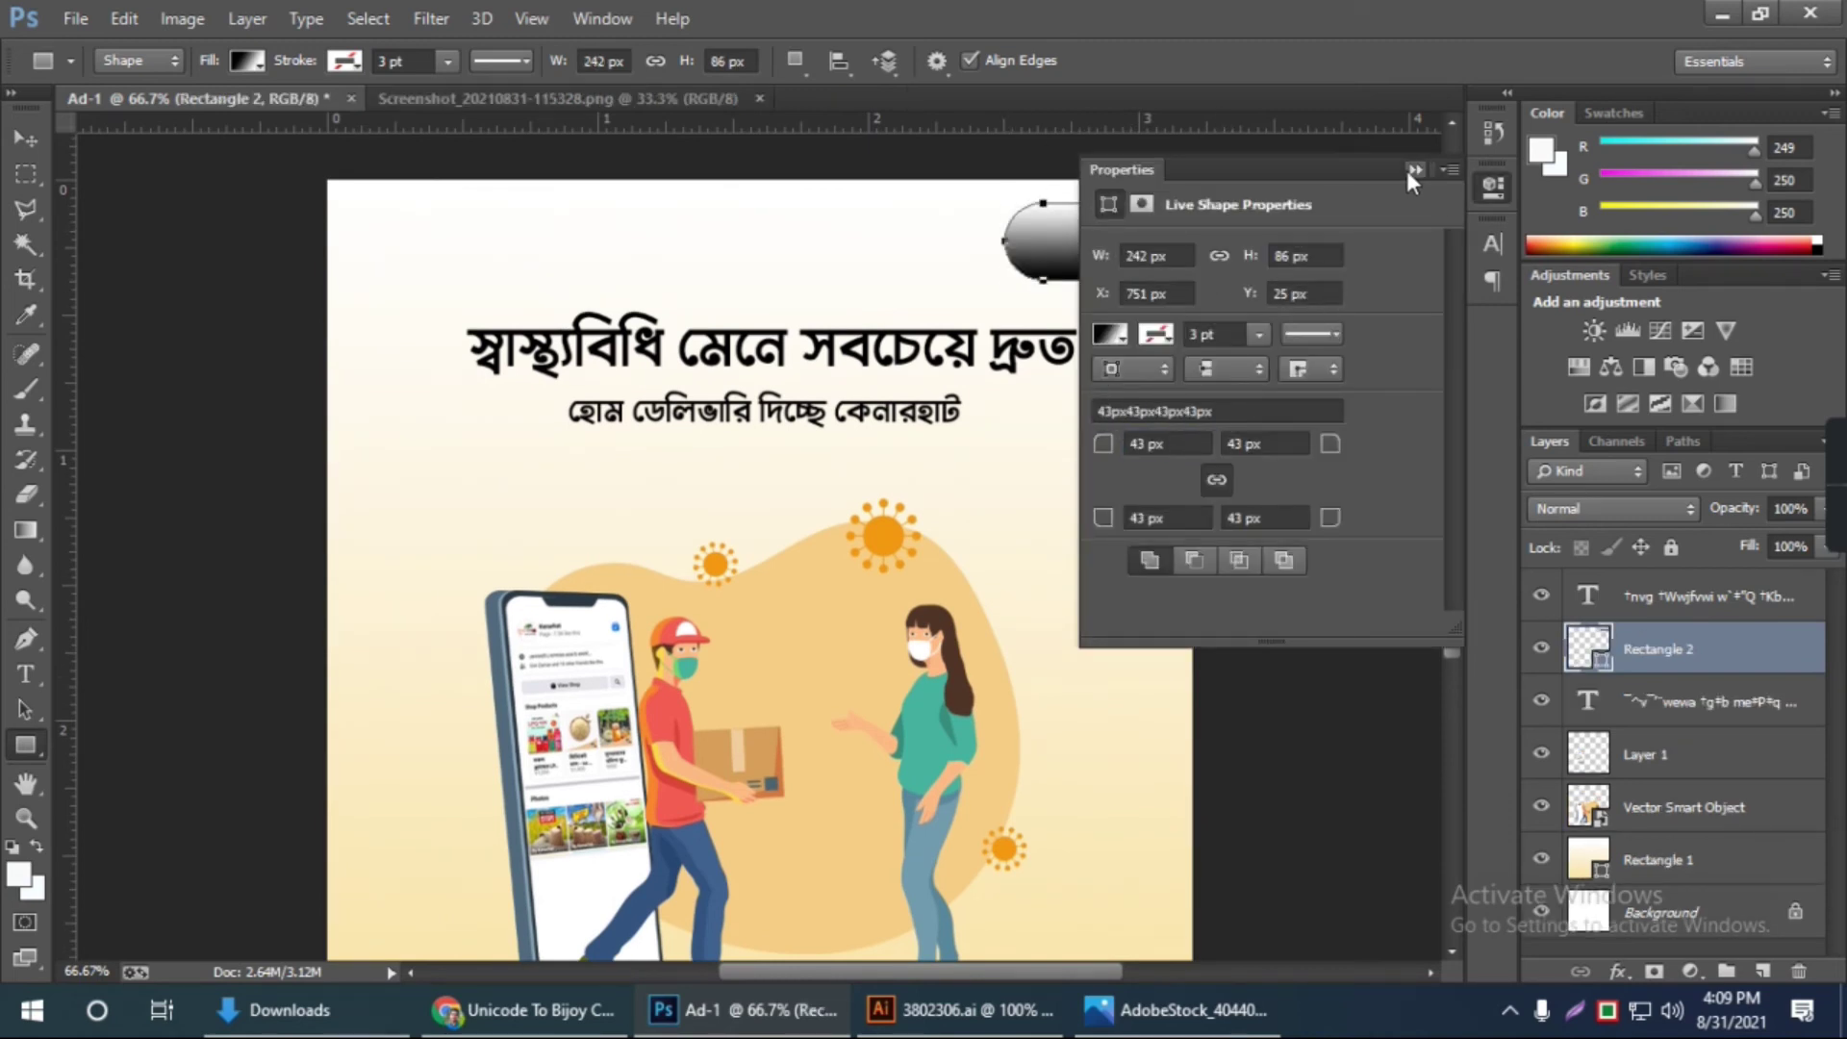
click(1412, 170)
Give the pill a solid white fill and a thin black outline.
click(246, 63)
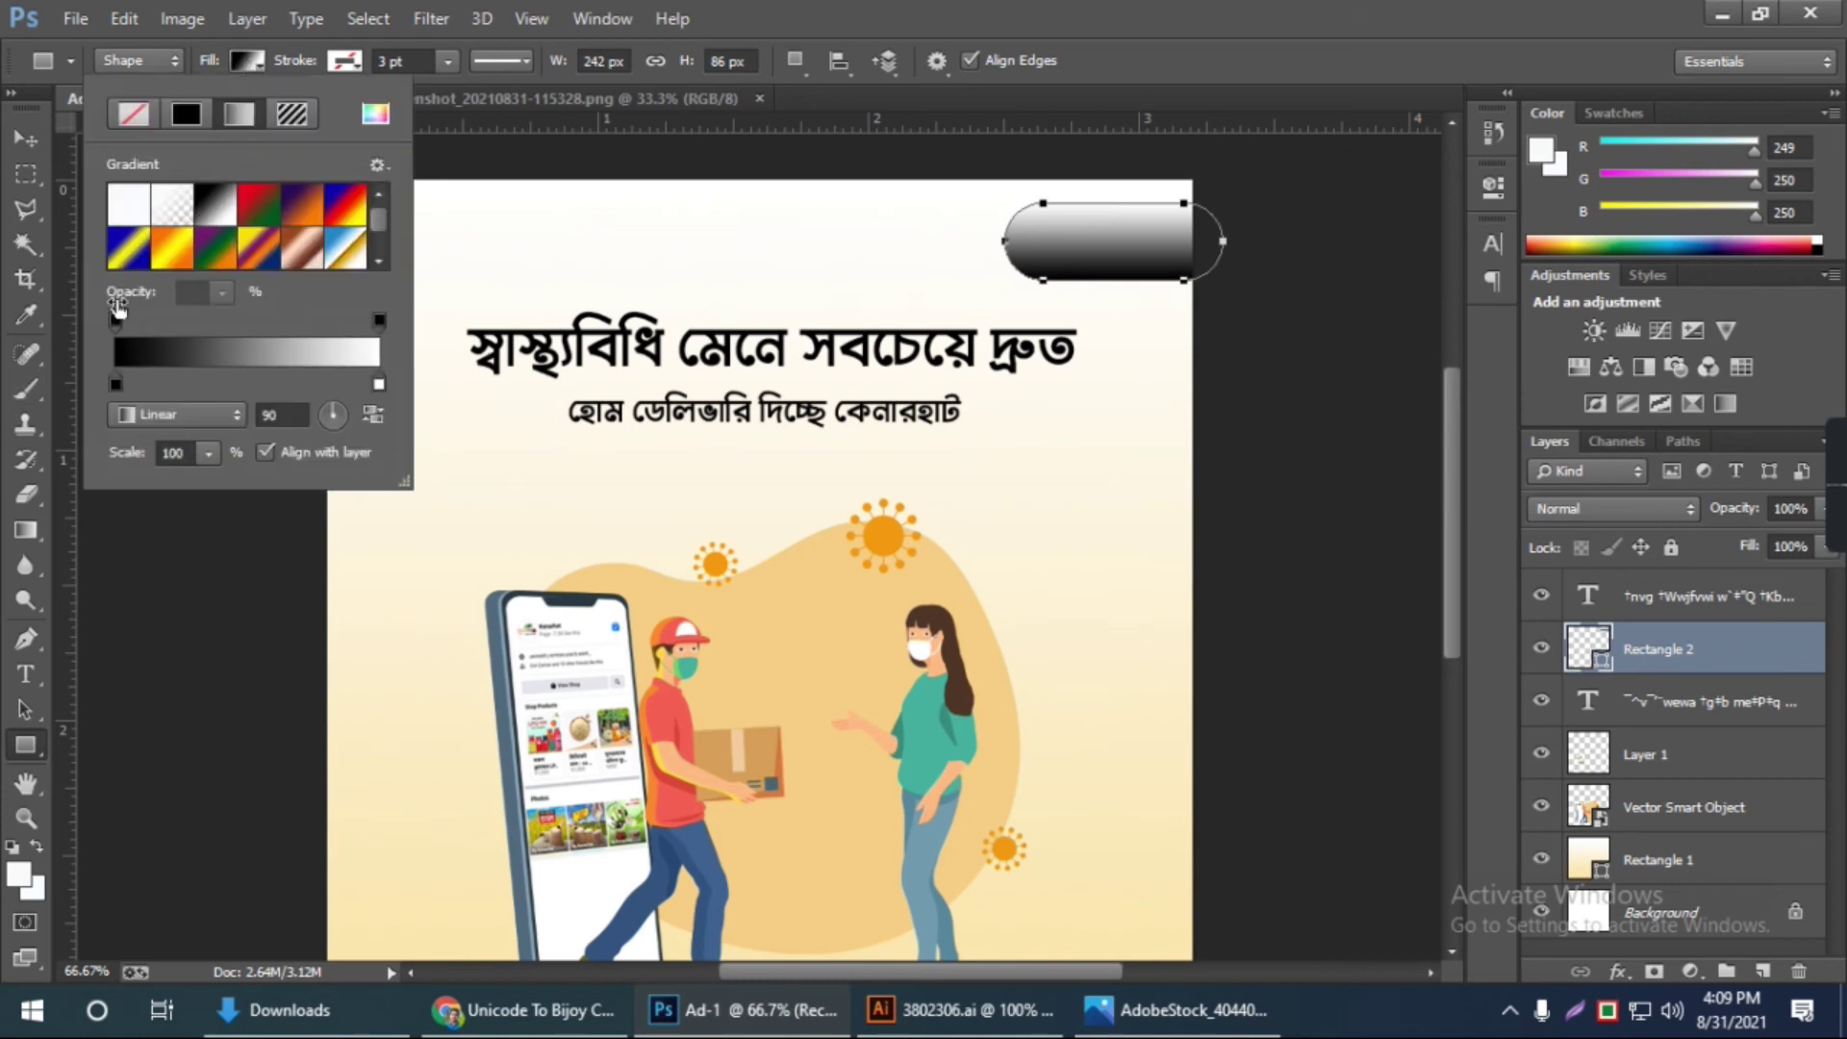
click(183, 116)
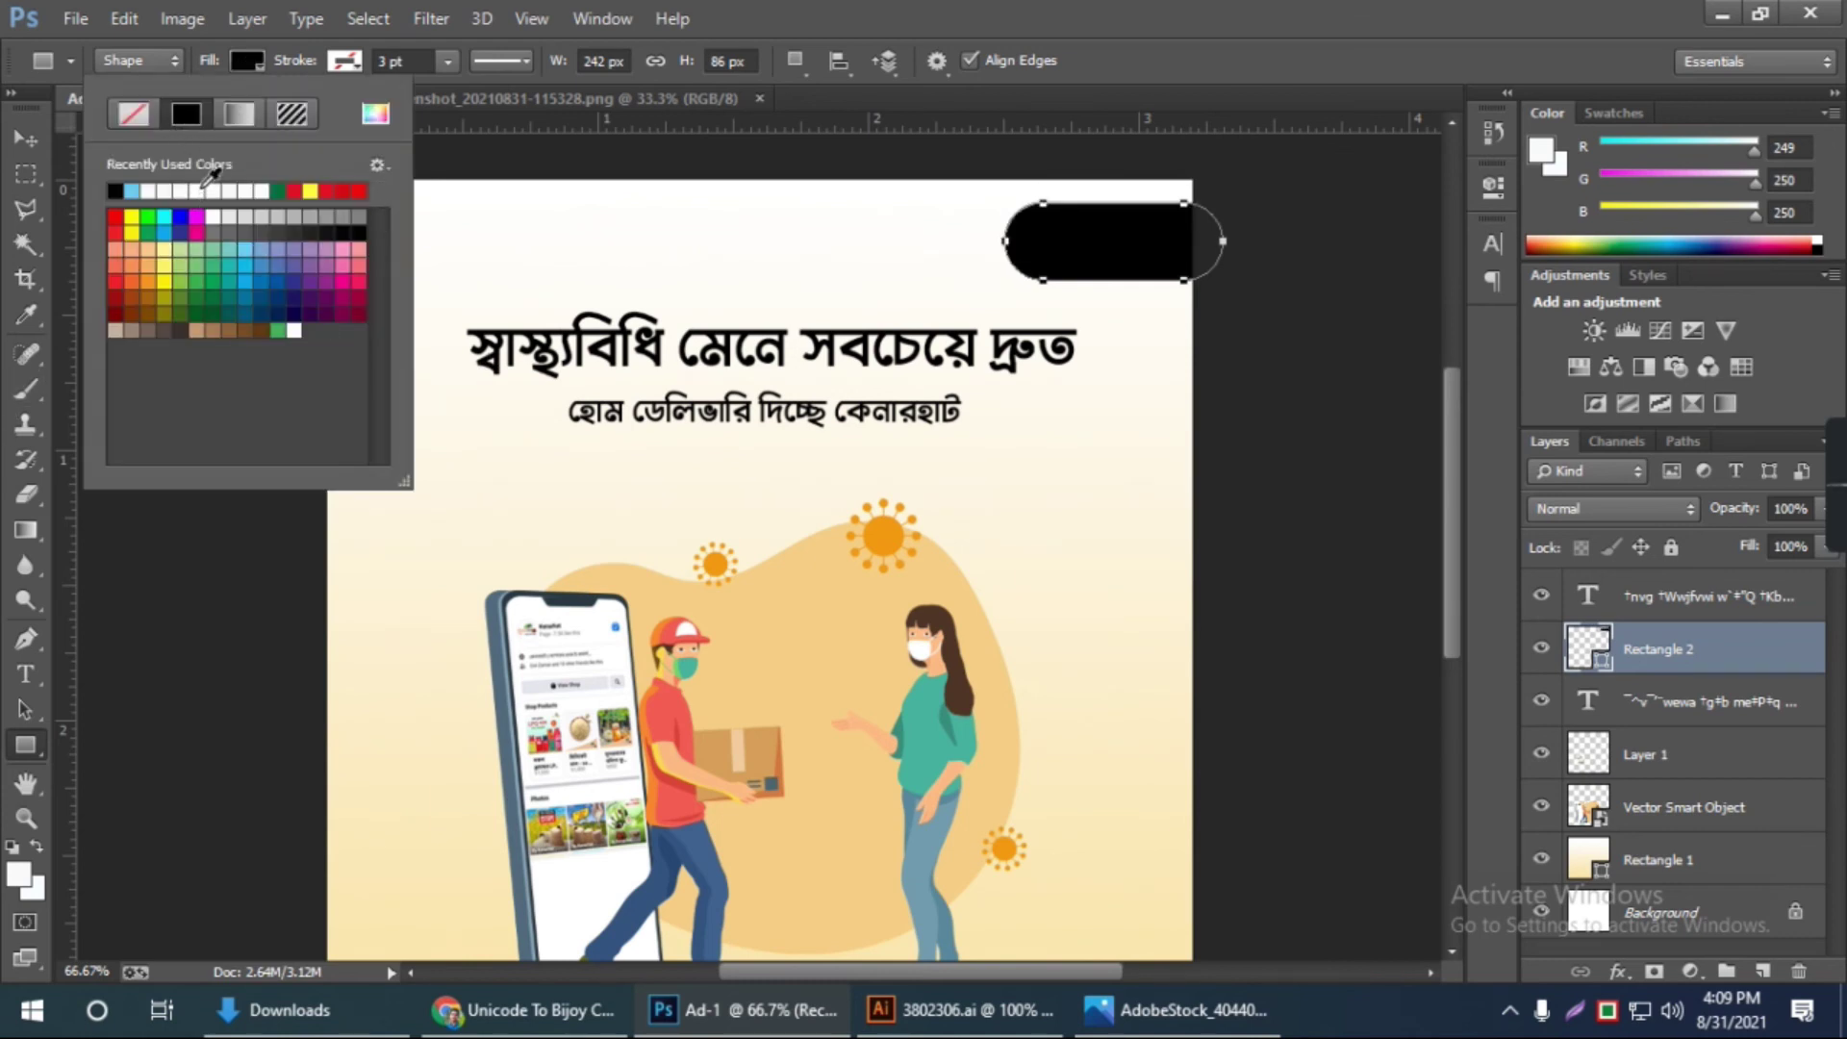
click(201, 189)
click(264, 75)
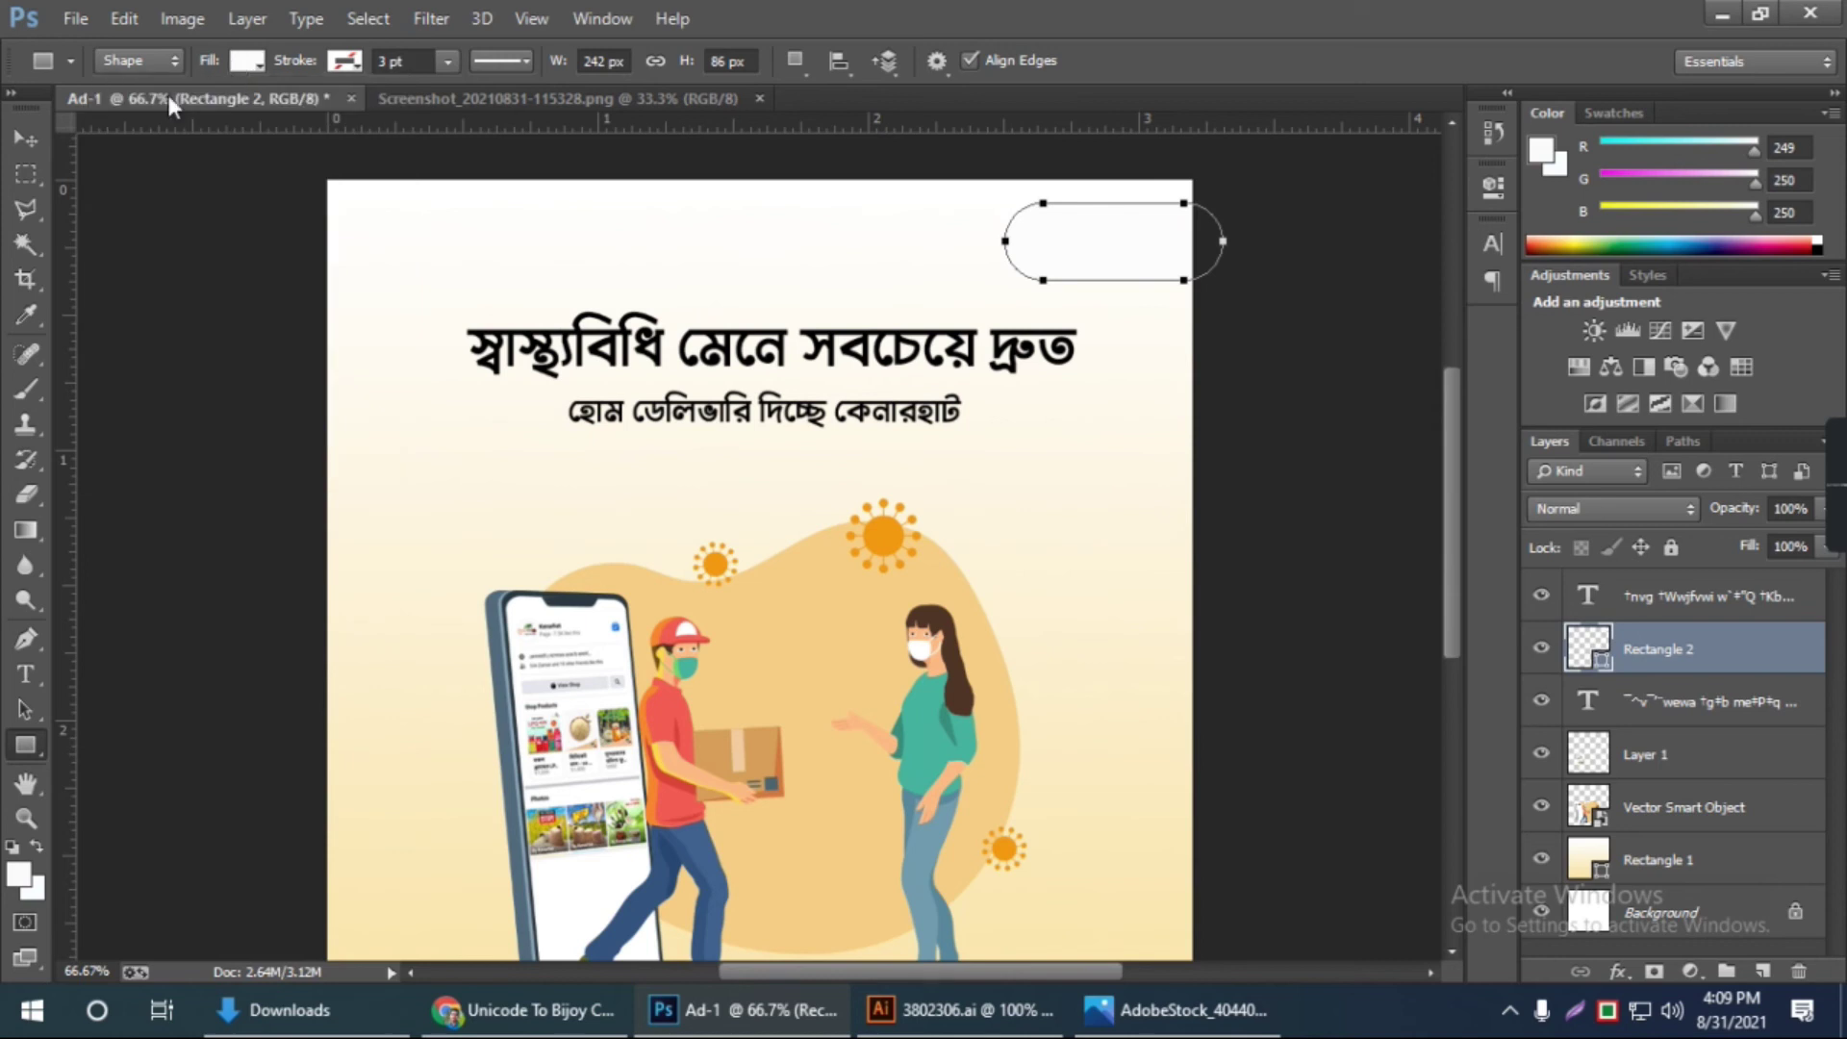
click(346, 60)
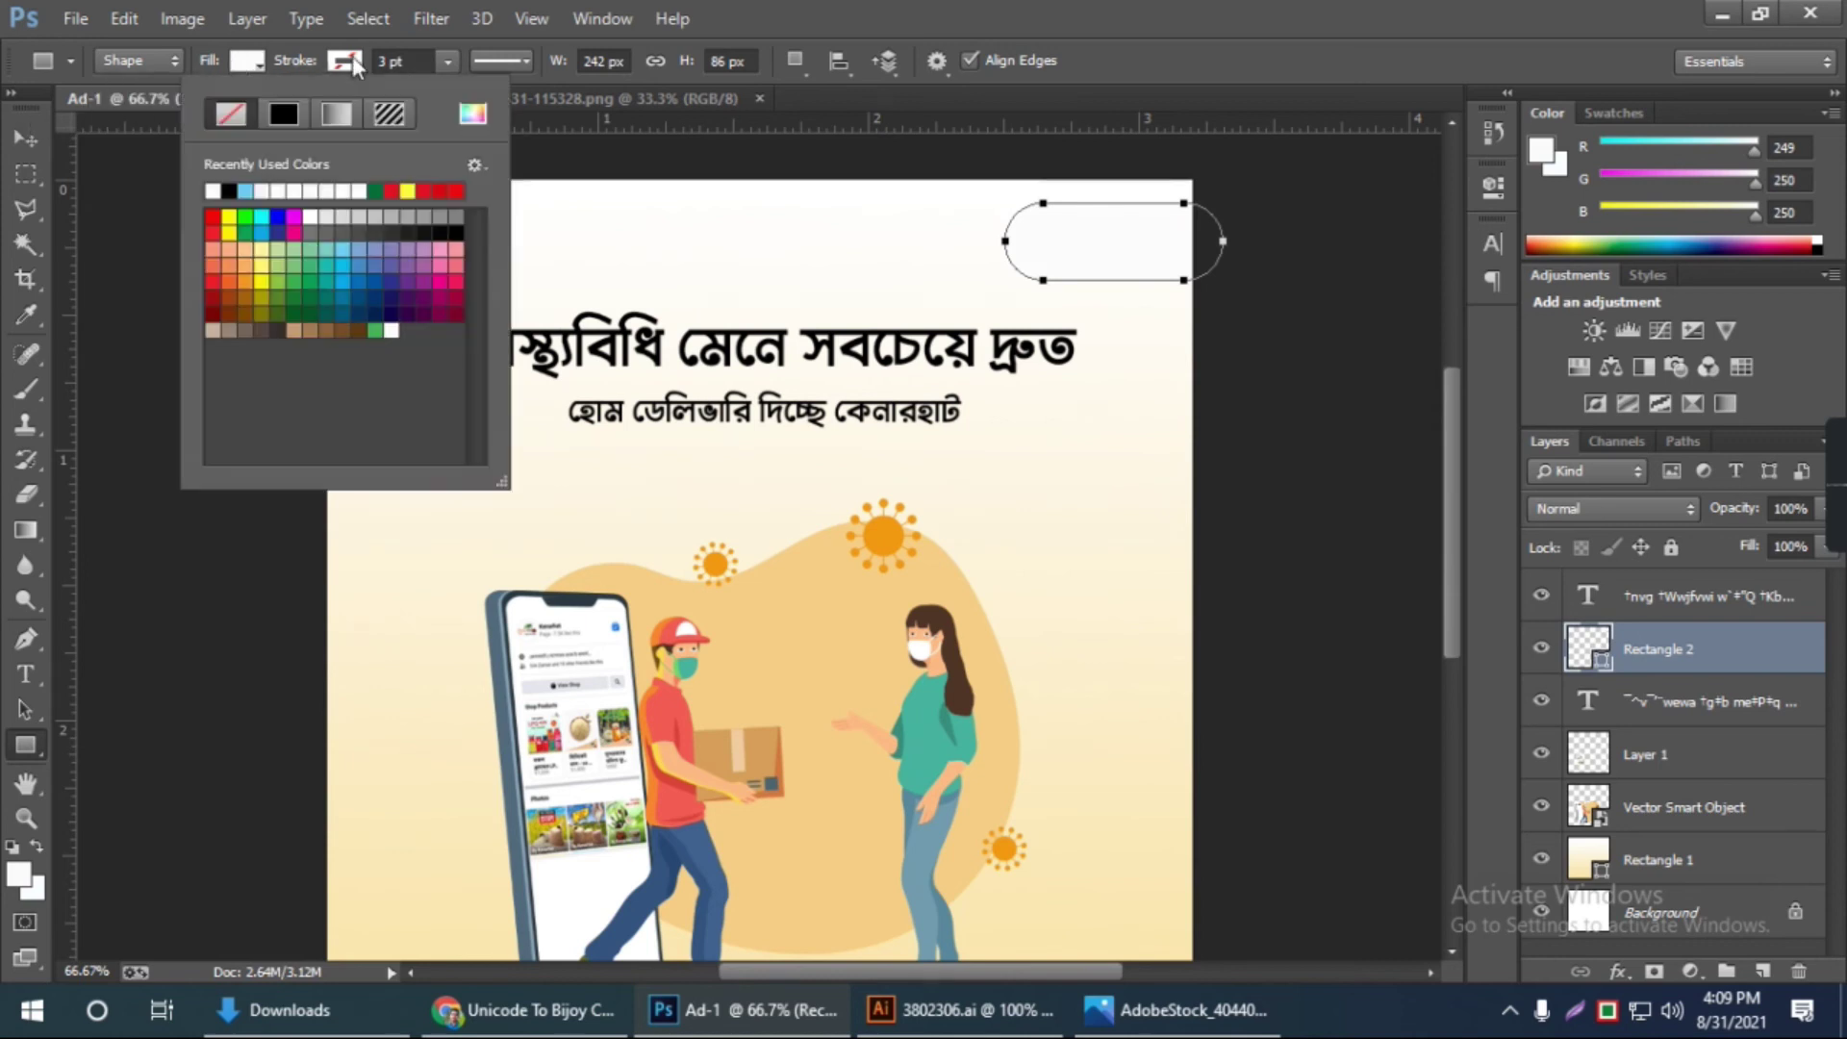
click(228, 191)
click(446, 62)
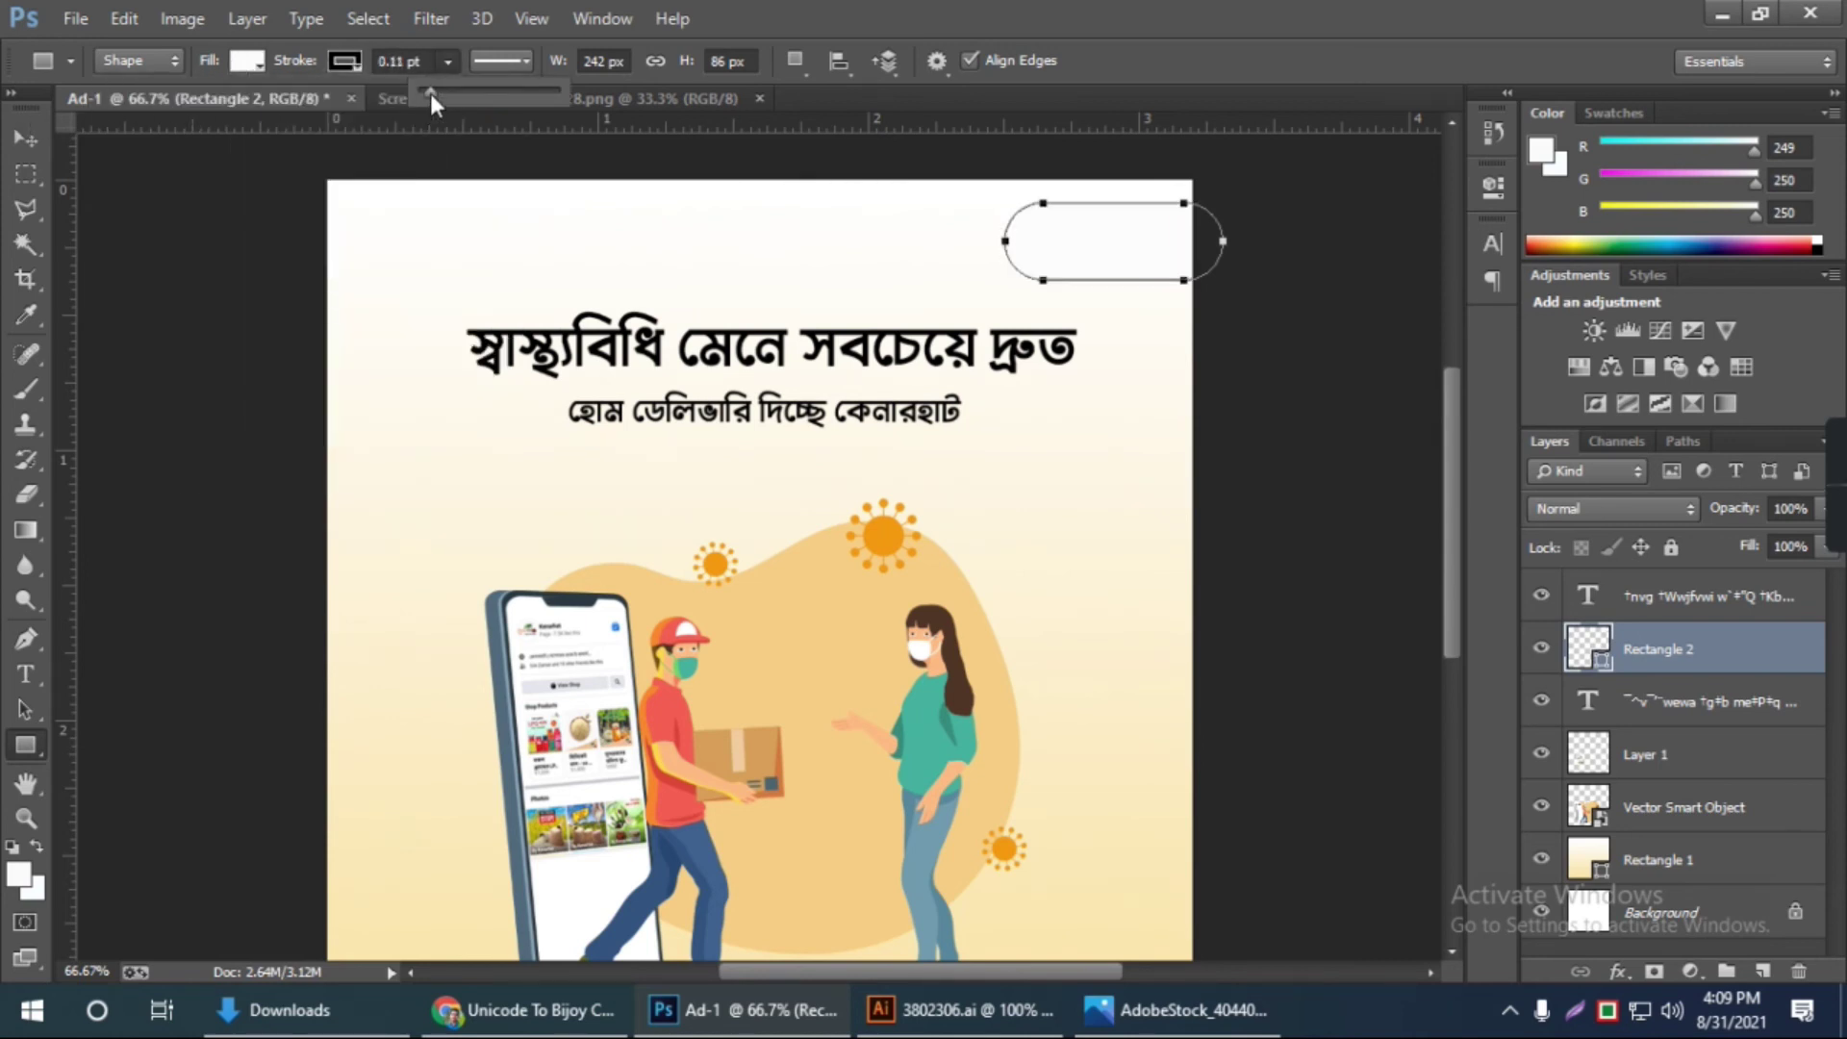
key(v)
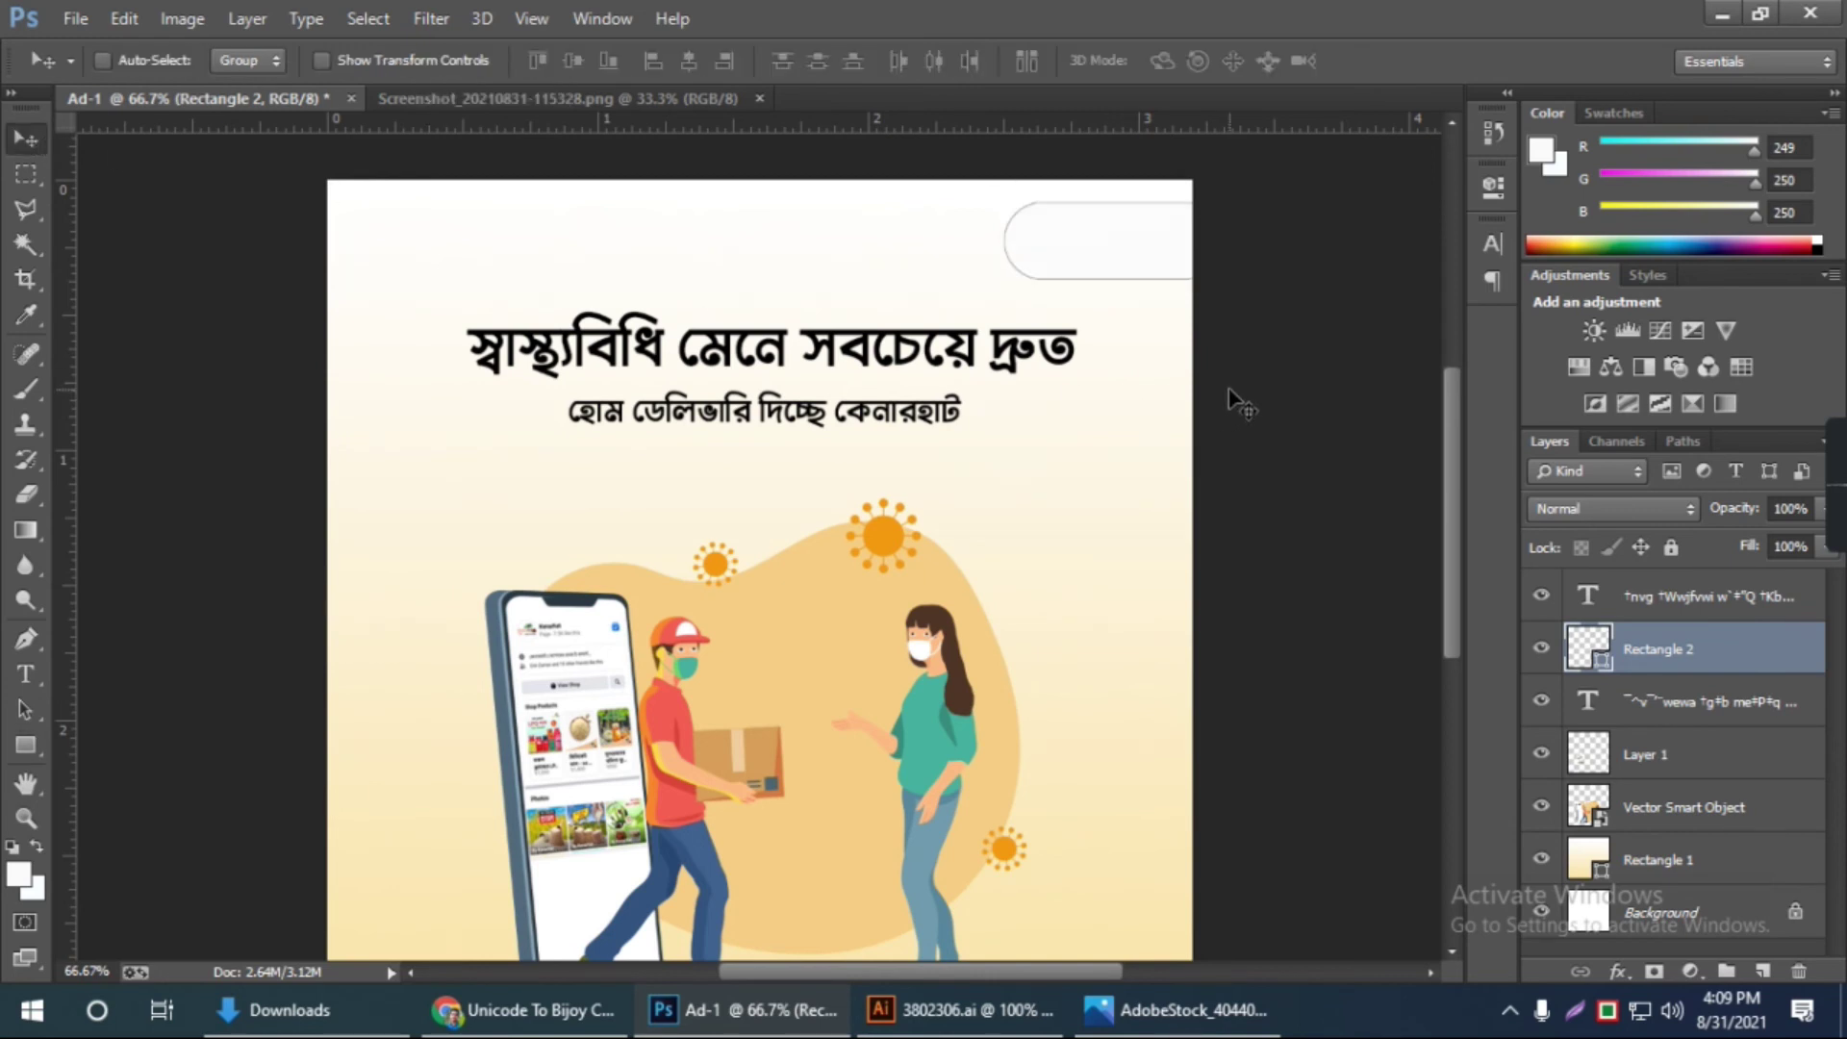
click(26, 673)
Add a text layer set in Arial so it reads Logo.
click(1041, 259)
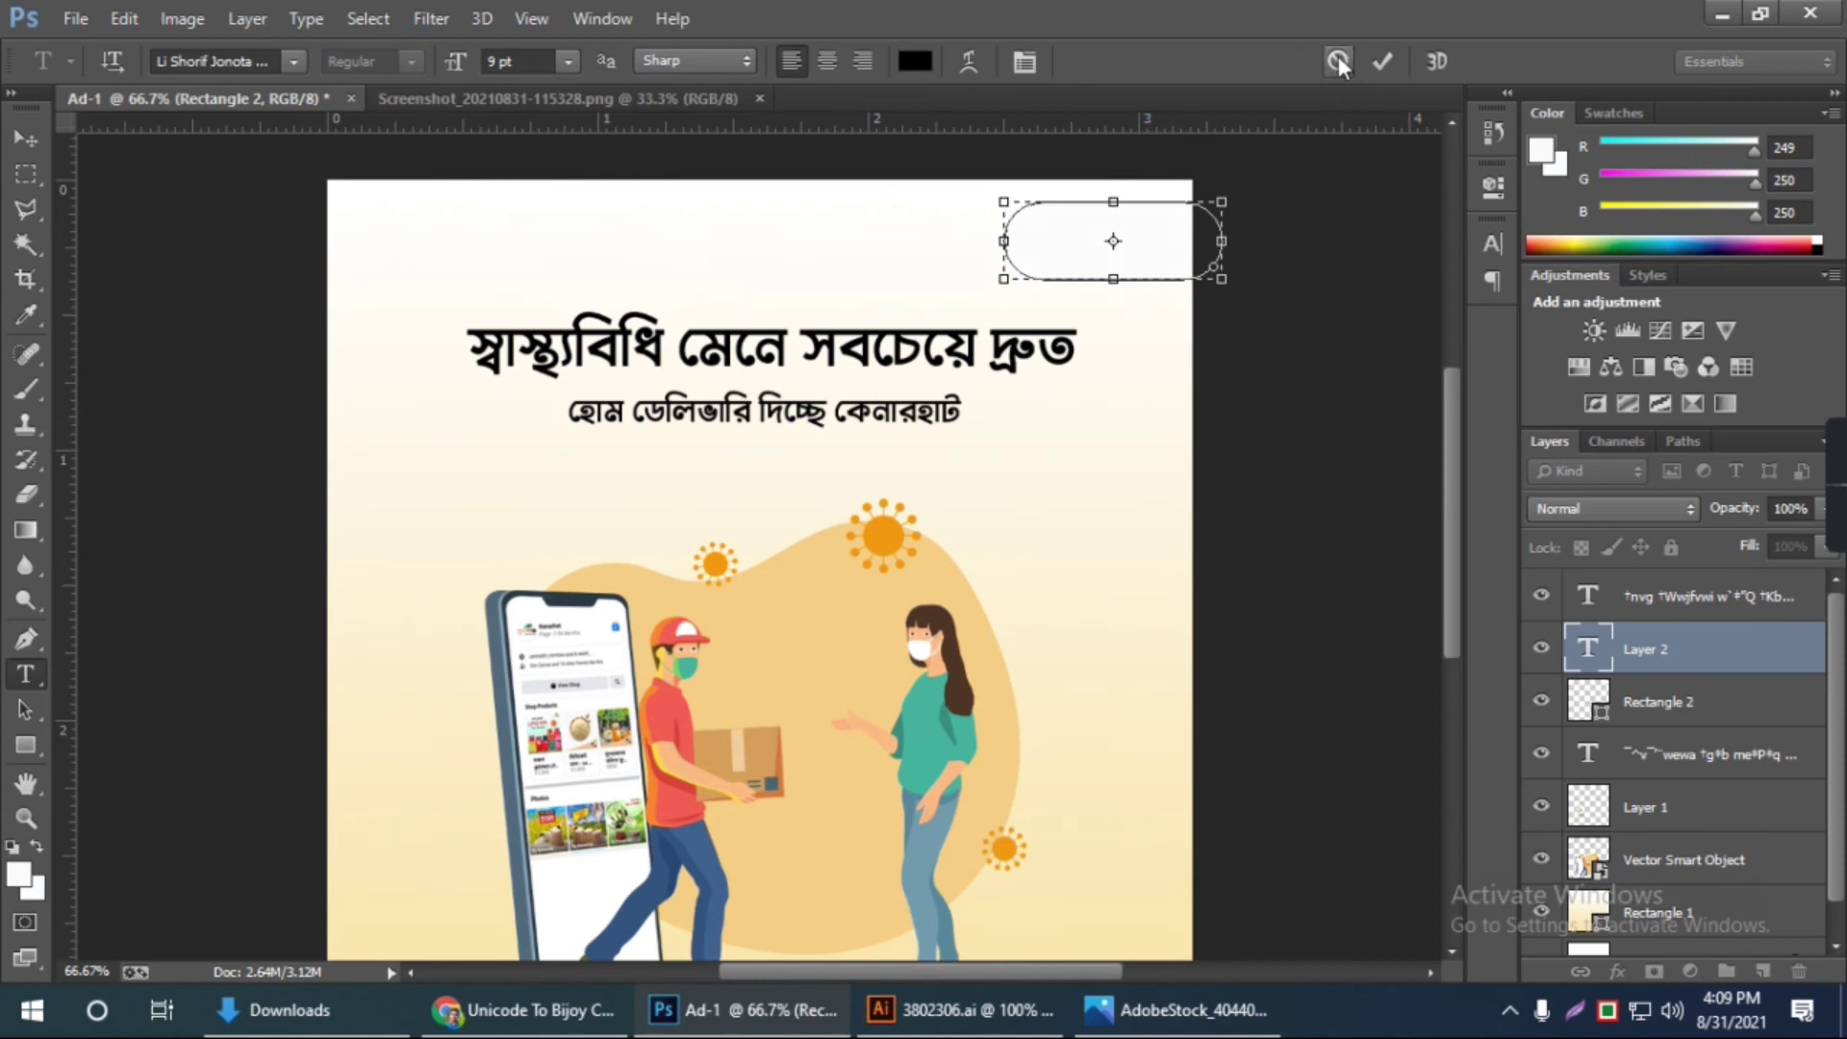
click(1337, 60)
click(1113, 396)
text(খড়মত)
key(ctrl+a)
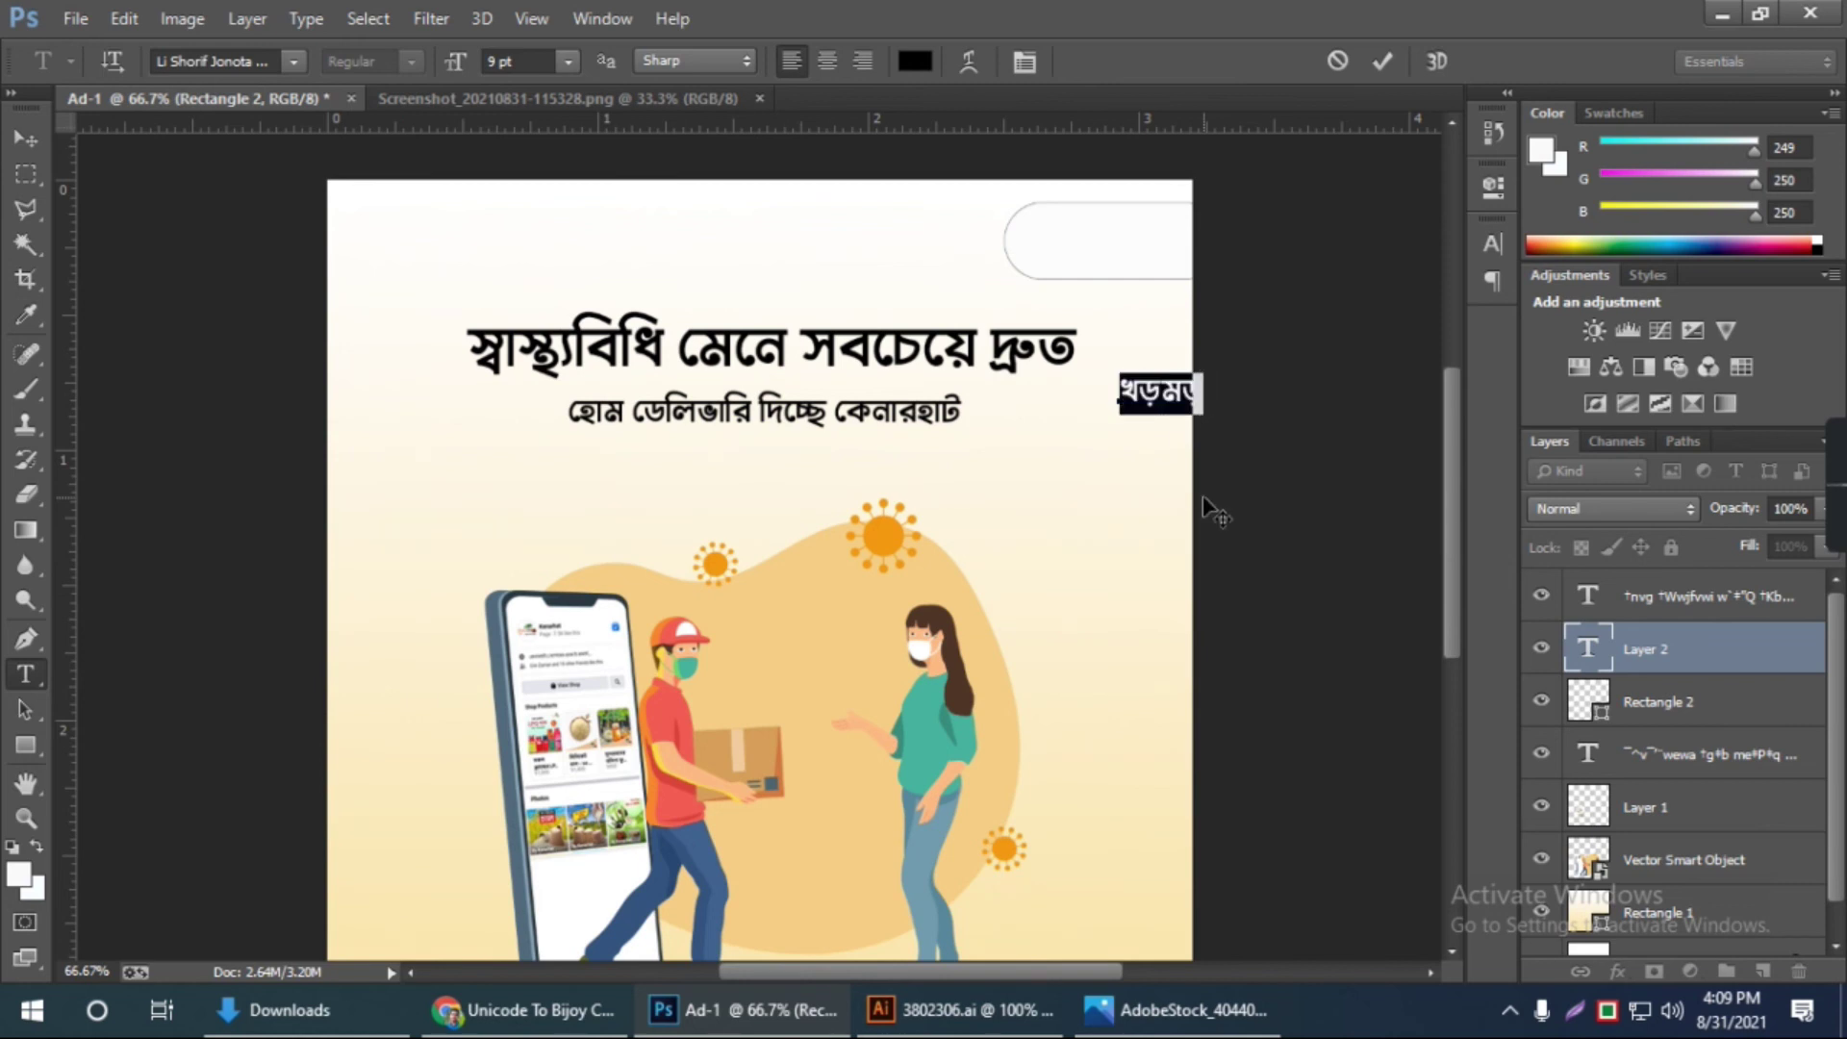
click(249, 54)
text(Arial)
key(Return)
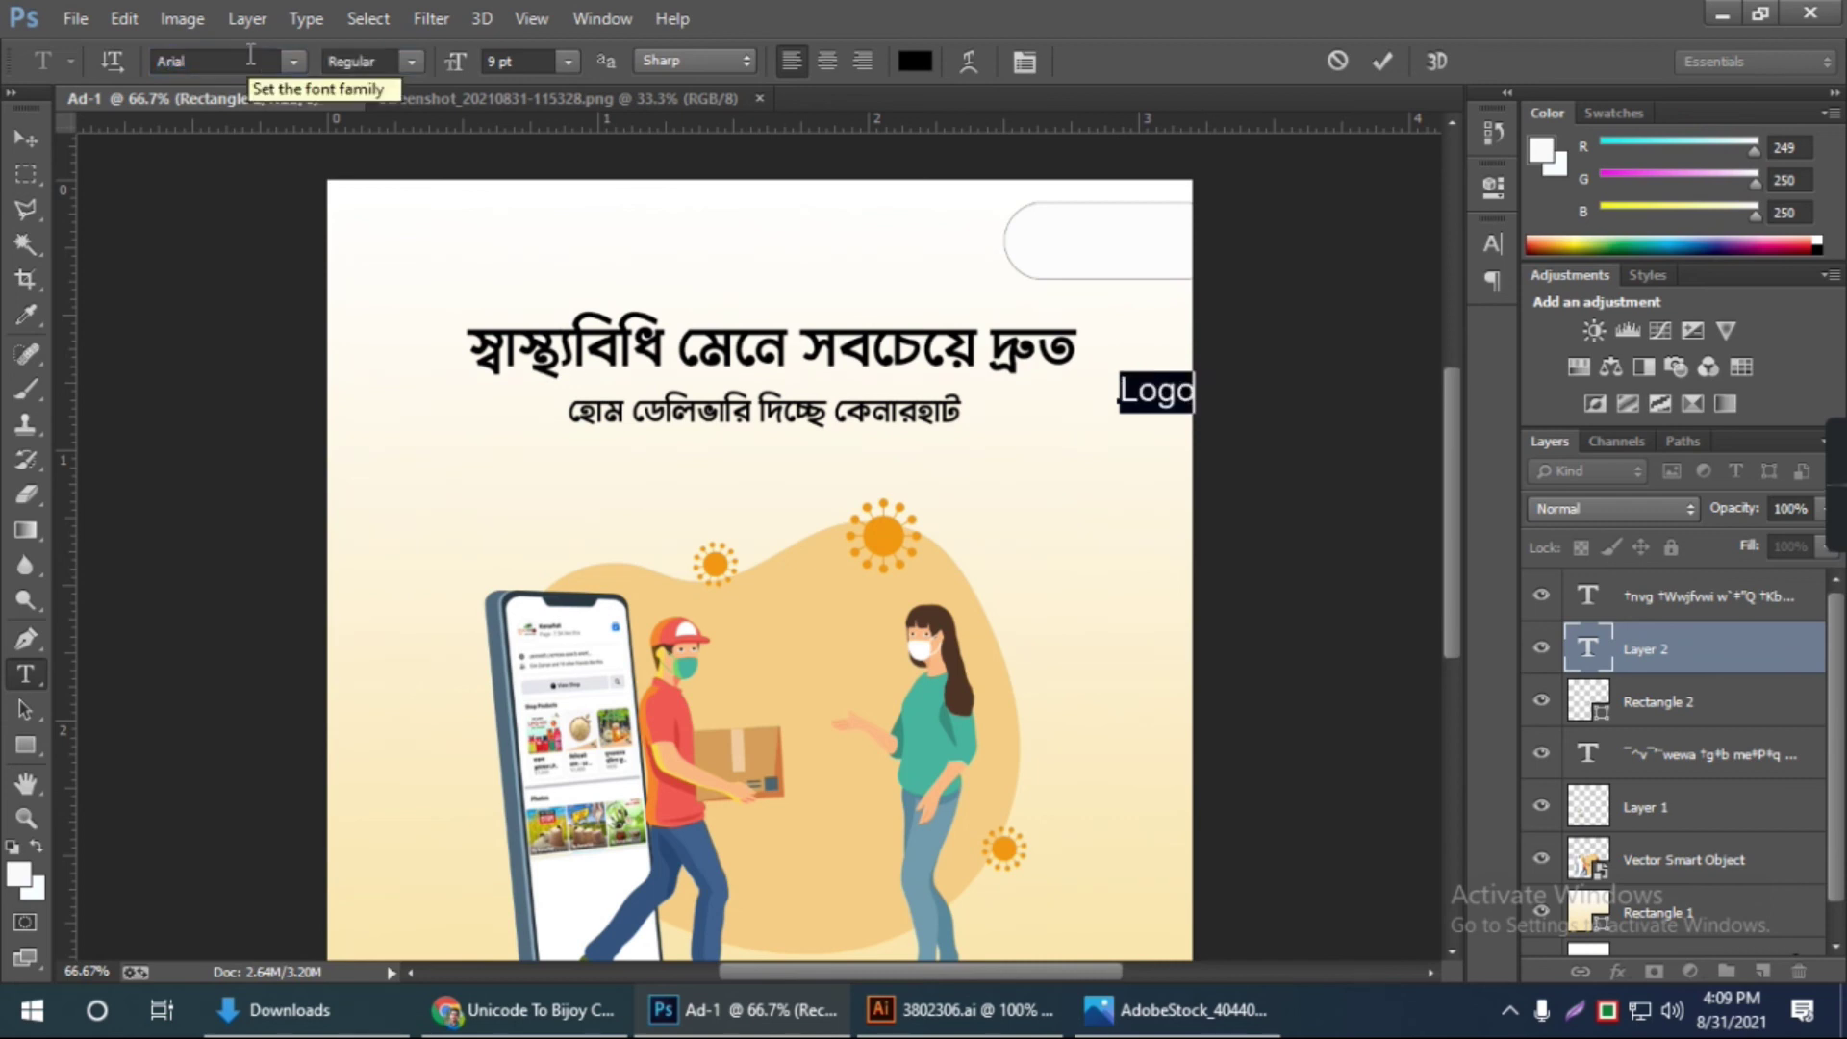
click(1382, 60)
Place the Logo text in the pill with a copy at bottom right, and nudge the illustration up.
mouse_move(1162, 405)
mouse_down()
mouse_move(1121, 247)
mouse_move(1130, 760)
mouse_move(1087, 861)
mouse_up()
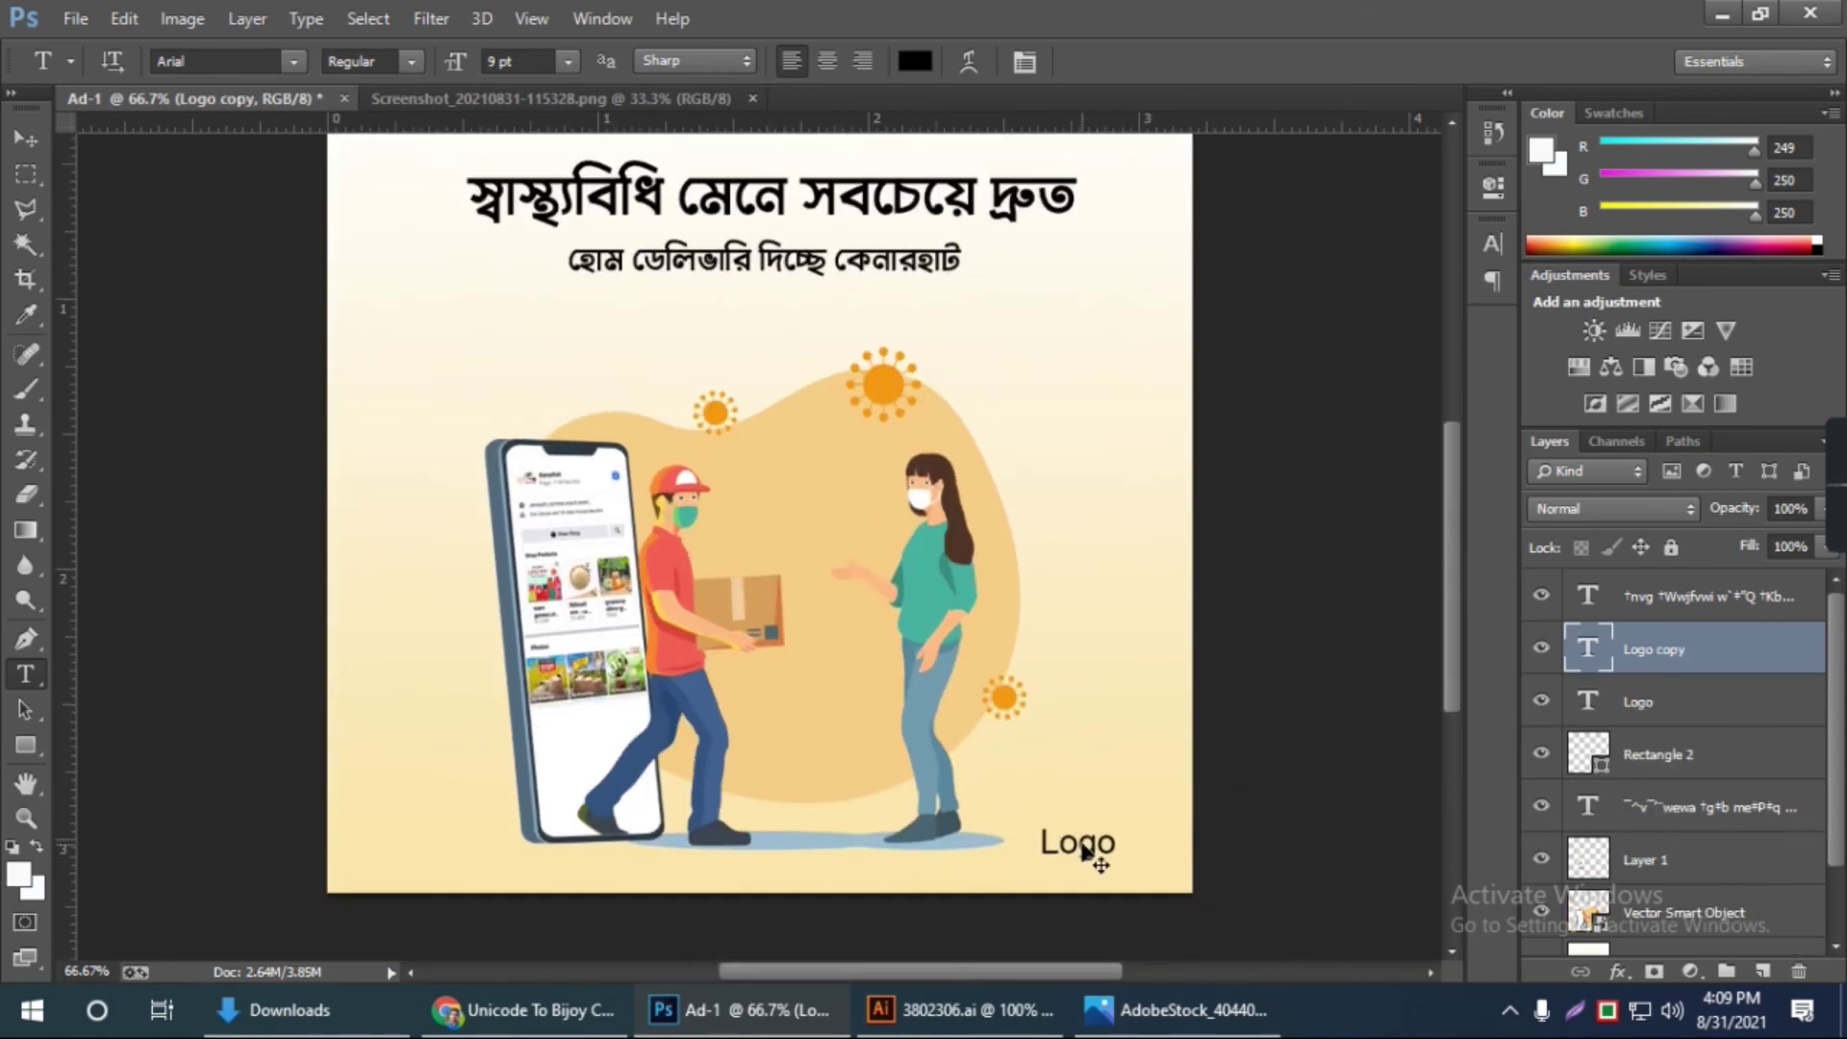
double_click(1082, 840)
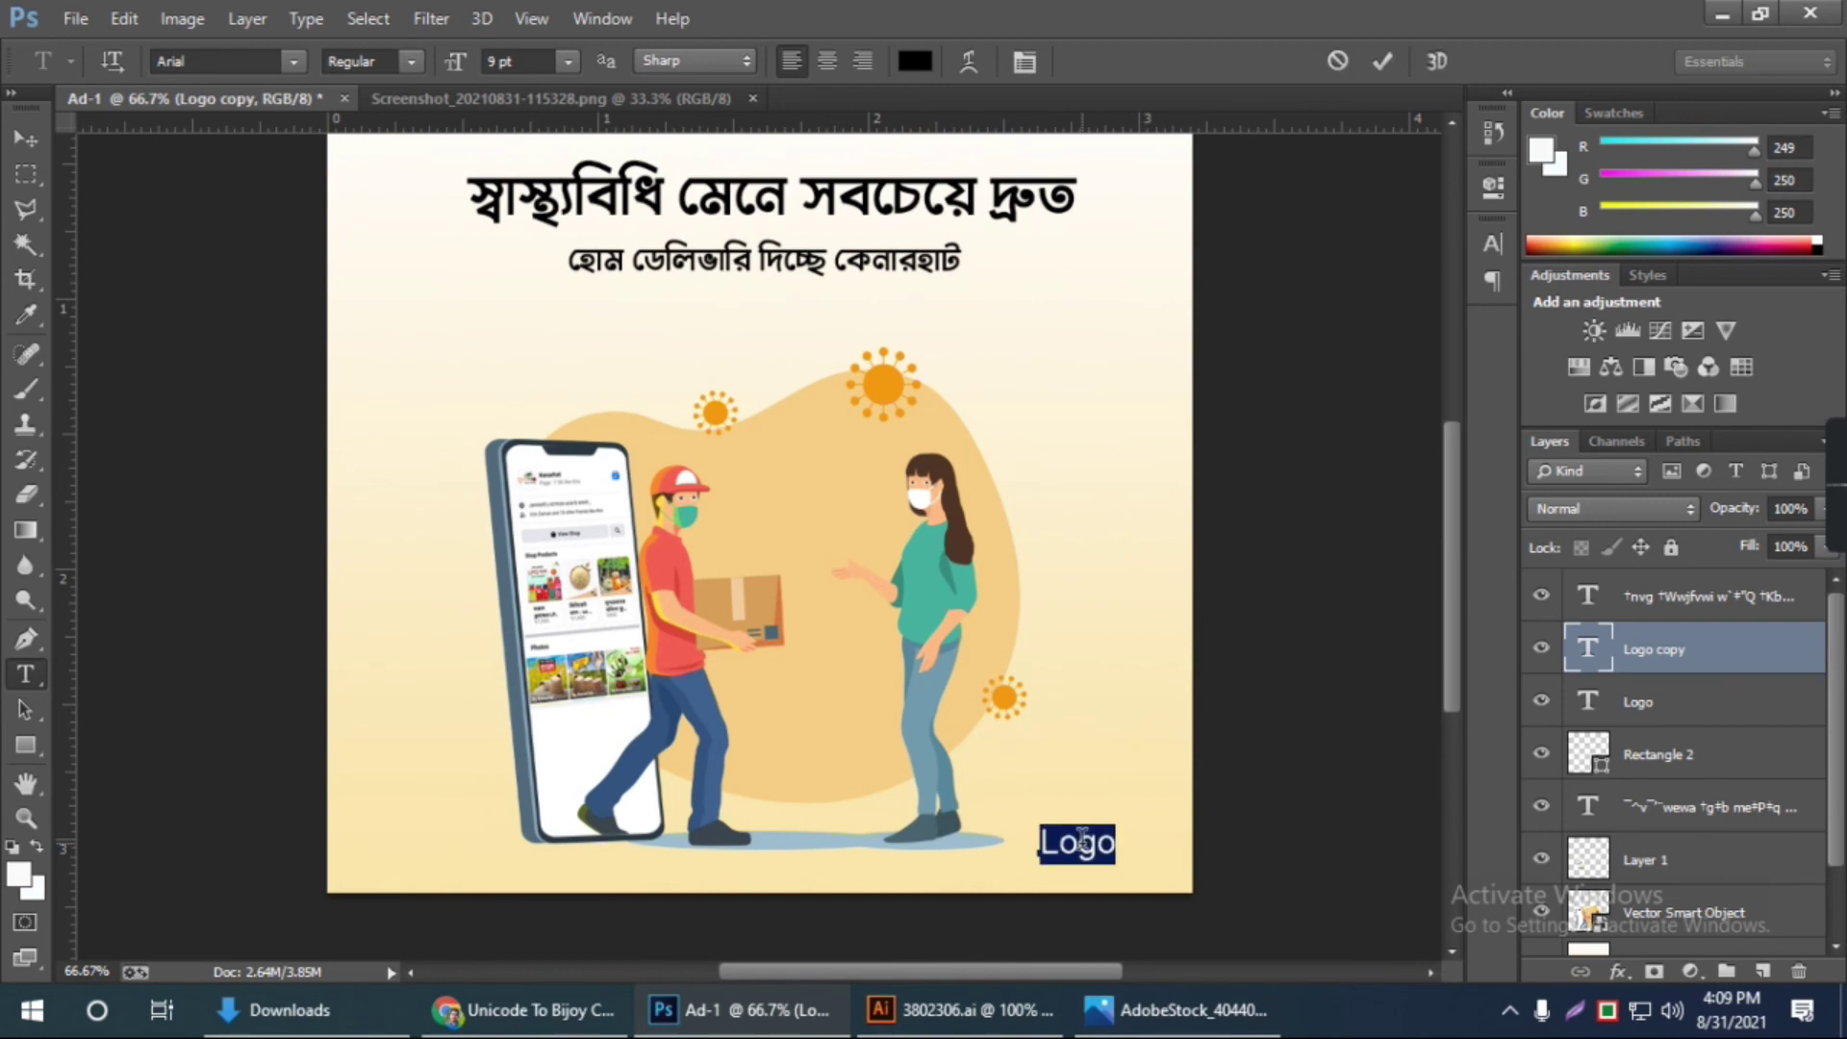
click(1382, 61)
key(v)
drag(798, 575, 796, 522)
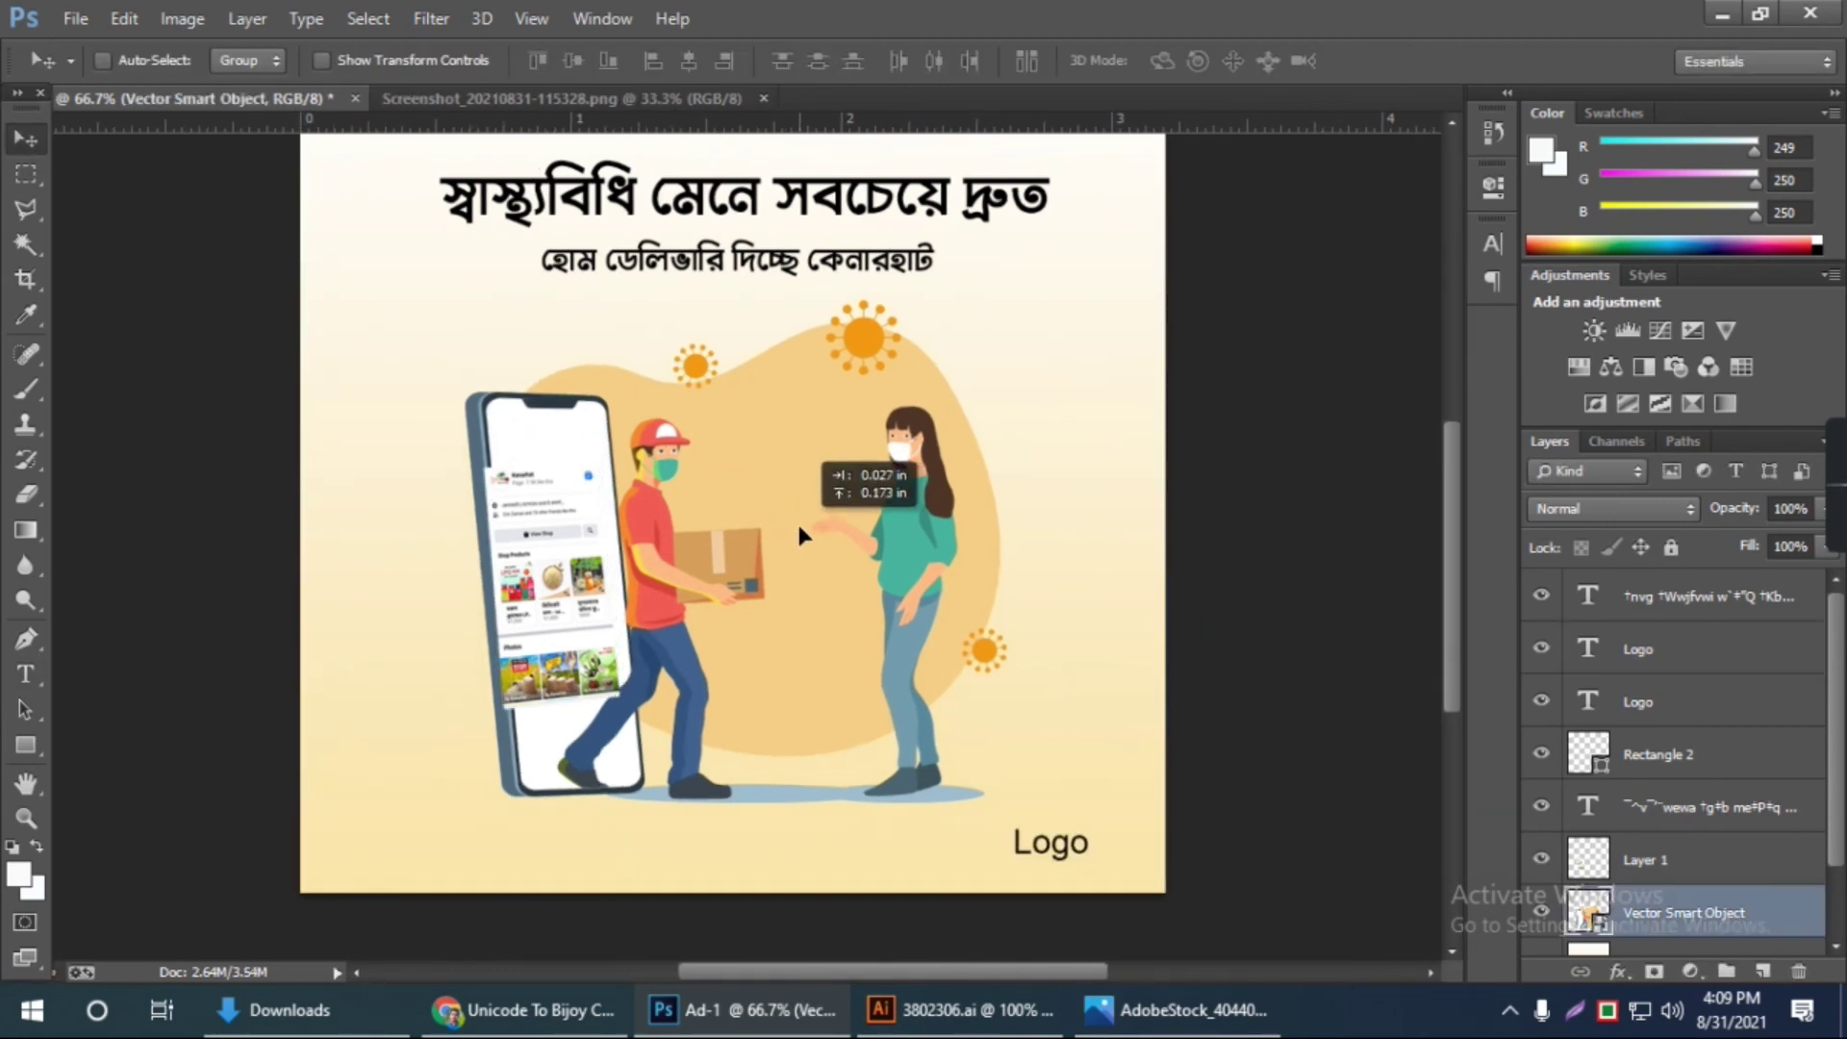
Move the bottom Logo copy to bottom centre and change it to 'Call:' plus the phone number.
ctrl+click(1062, 855)
drag(1062, 855, 652, 864)
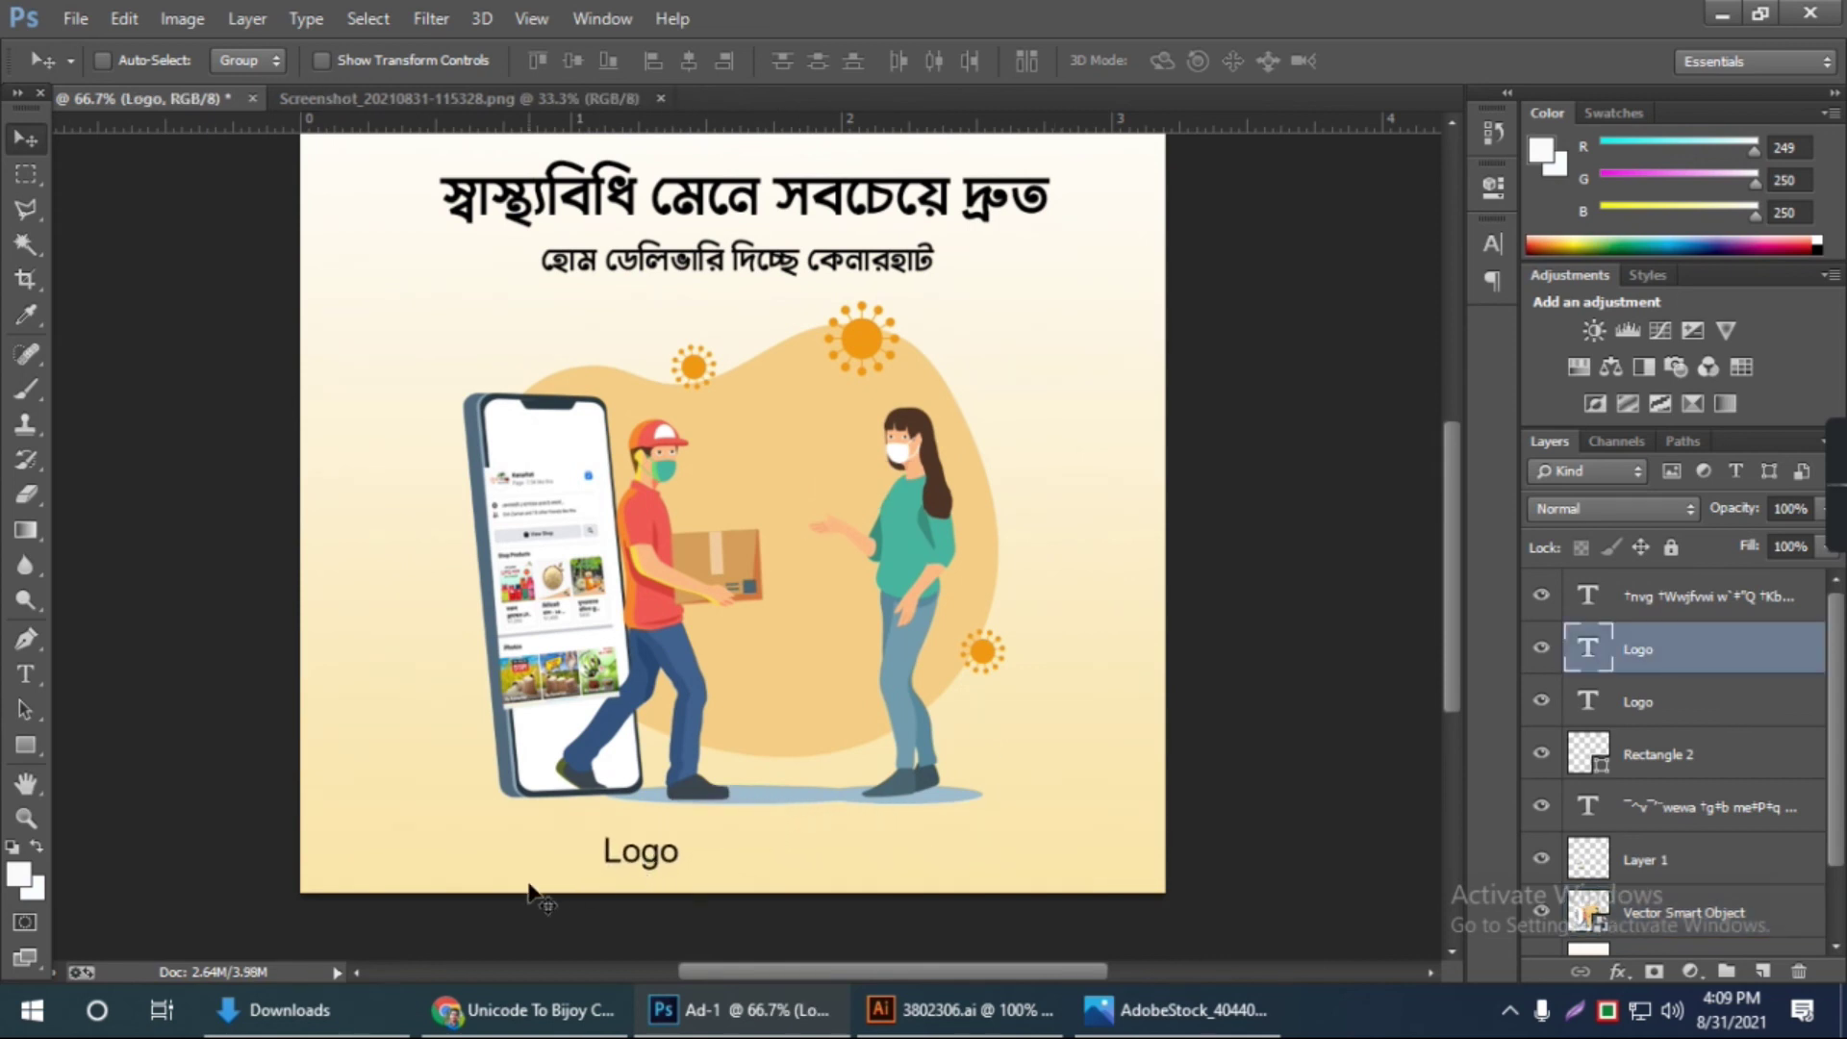
click(25, 674)
double_click(654, 855)
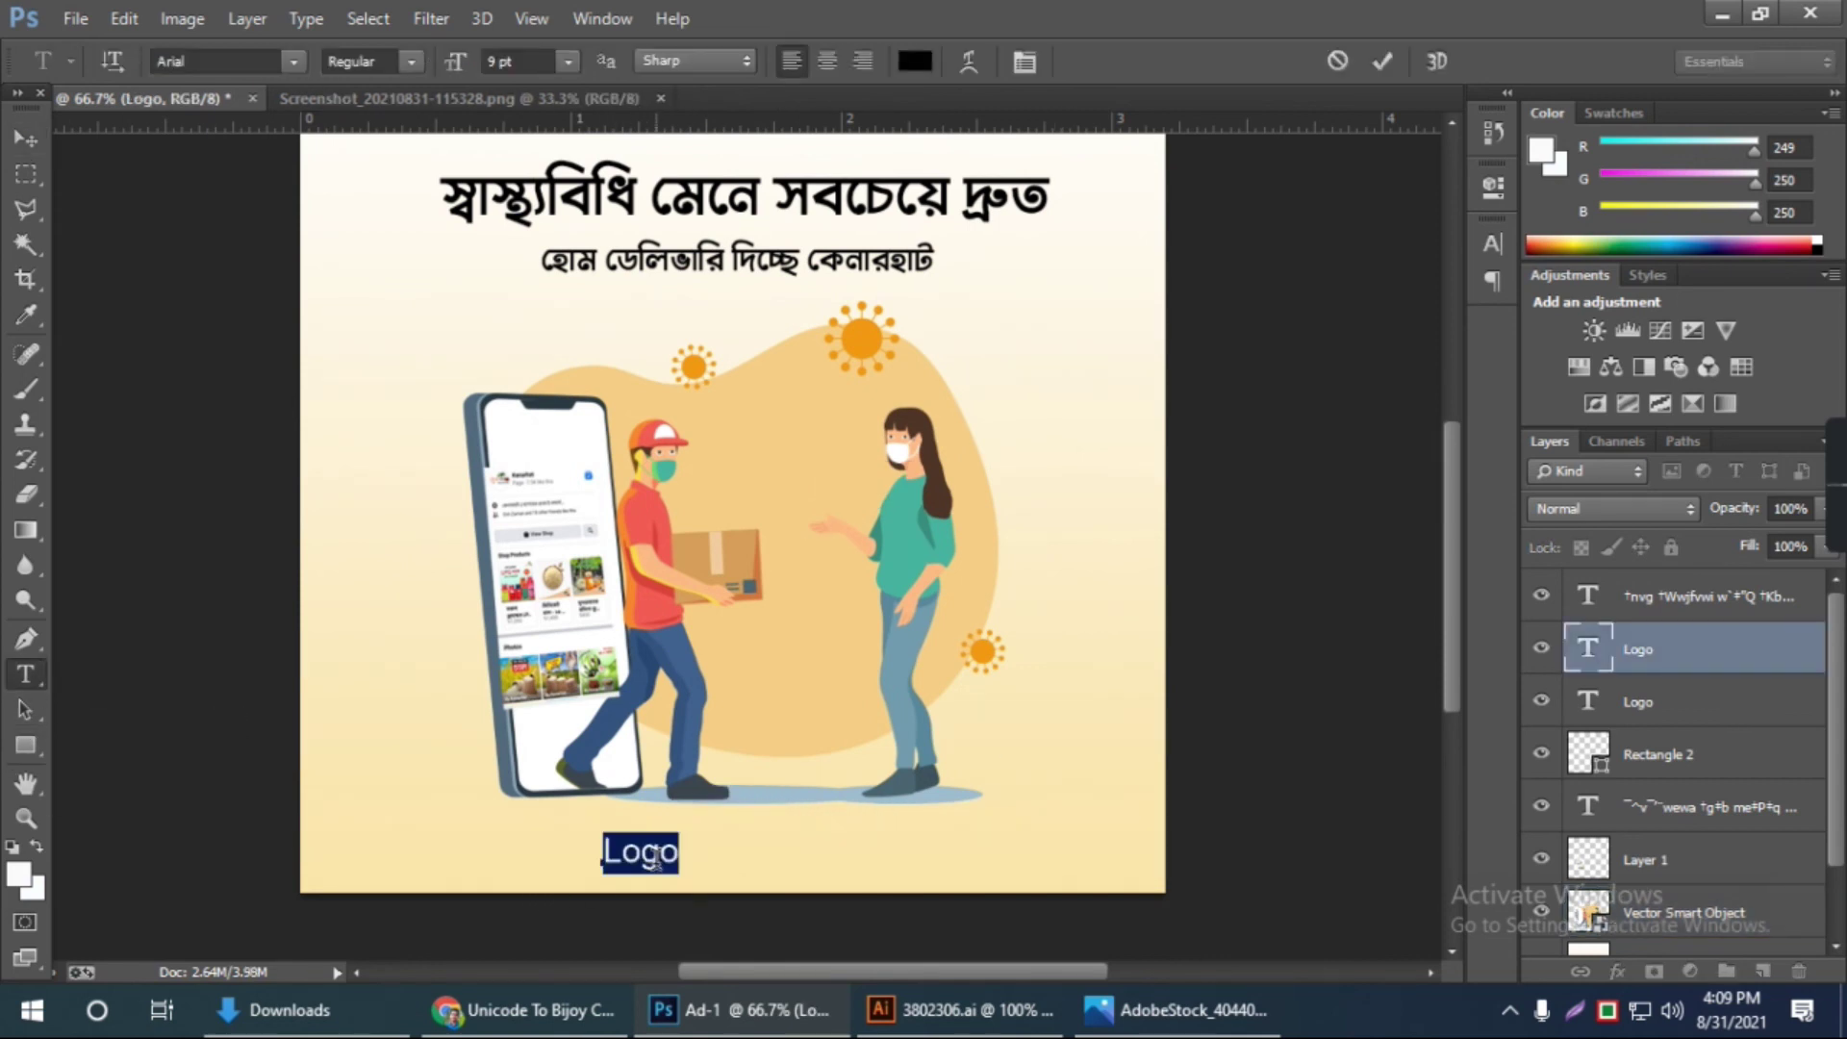
text(Call)
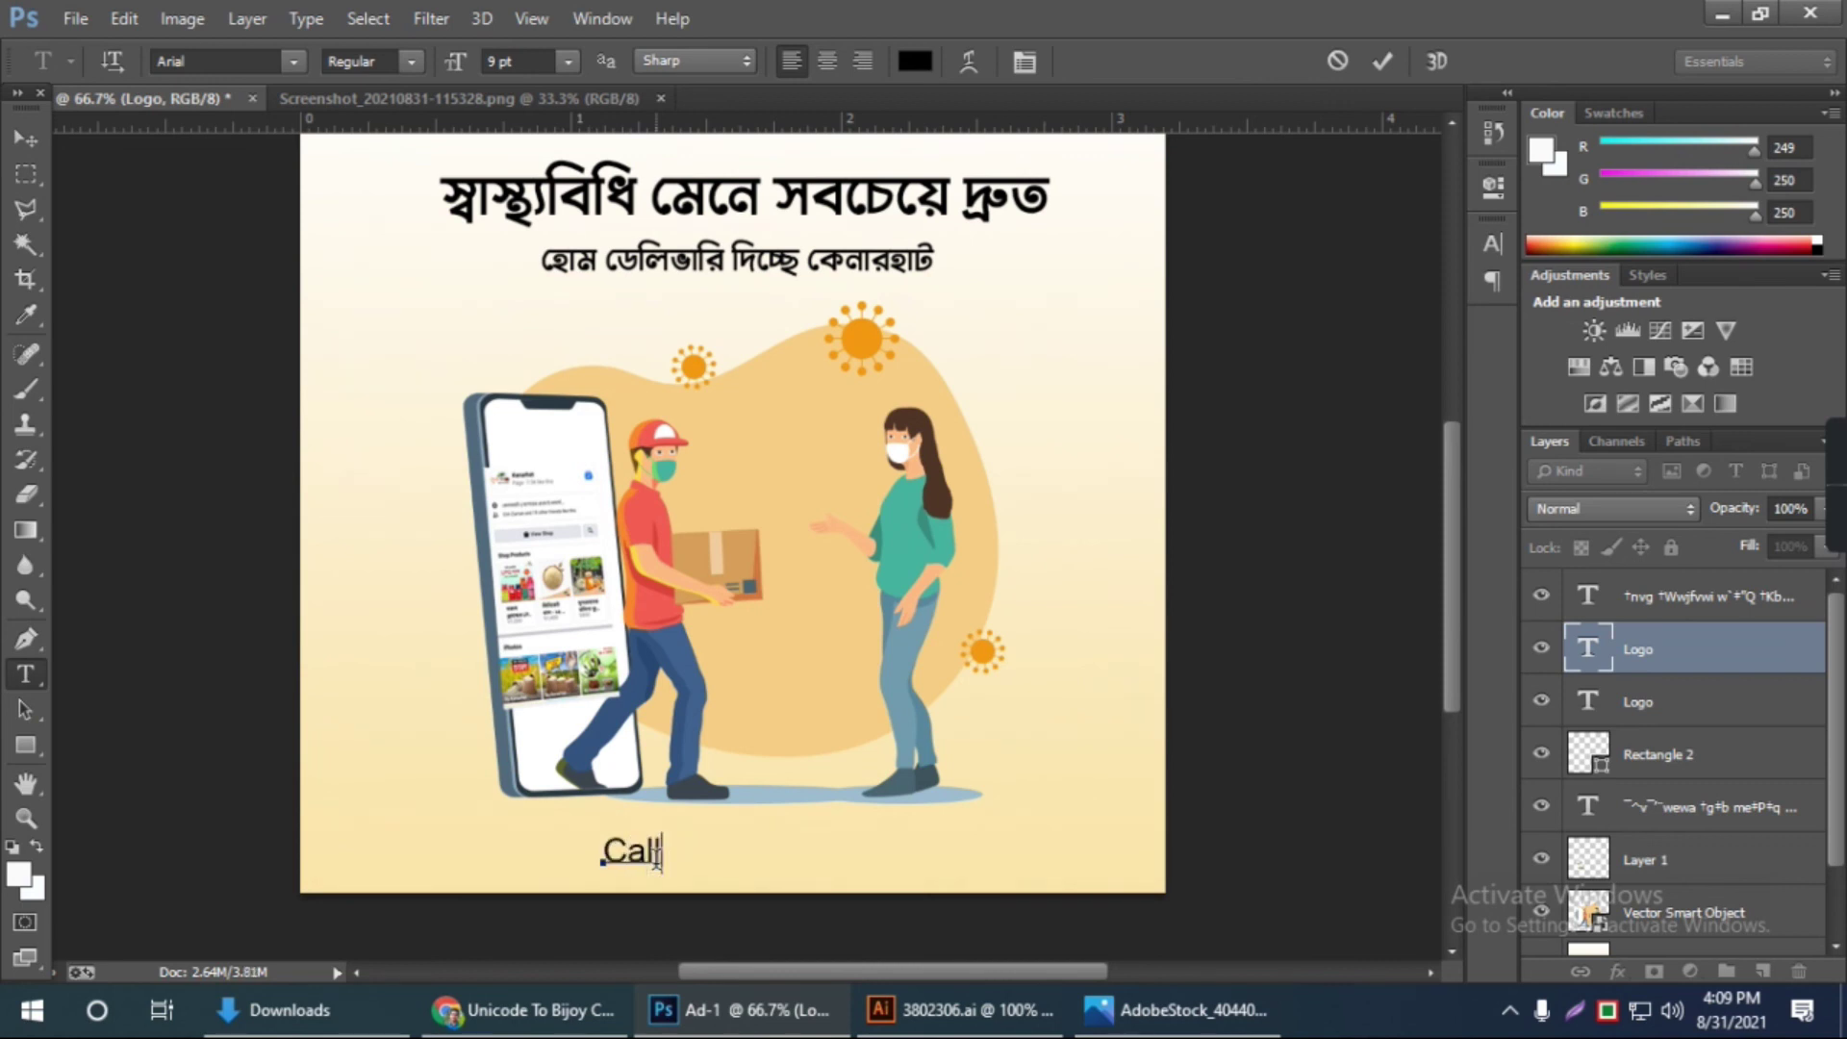
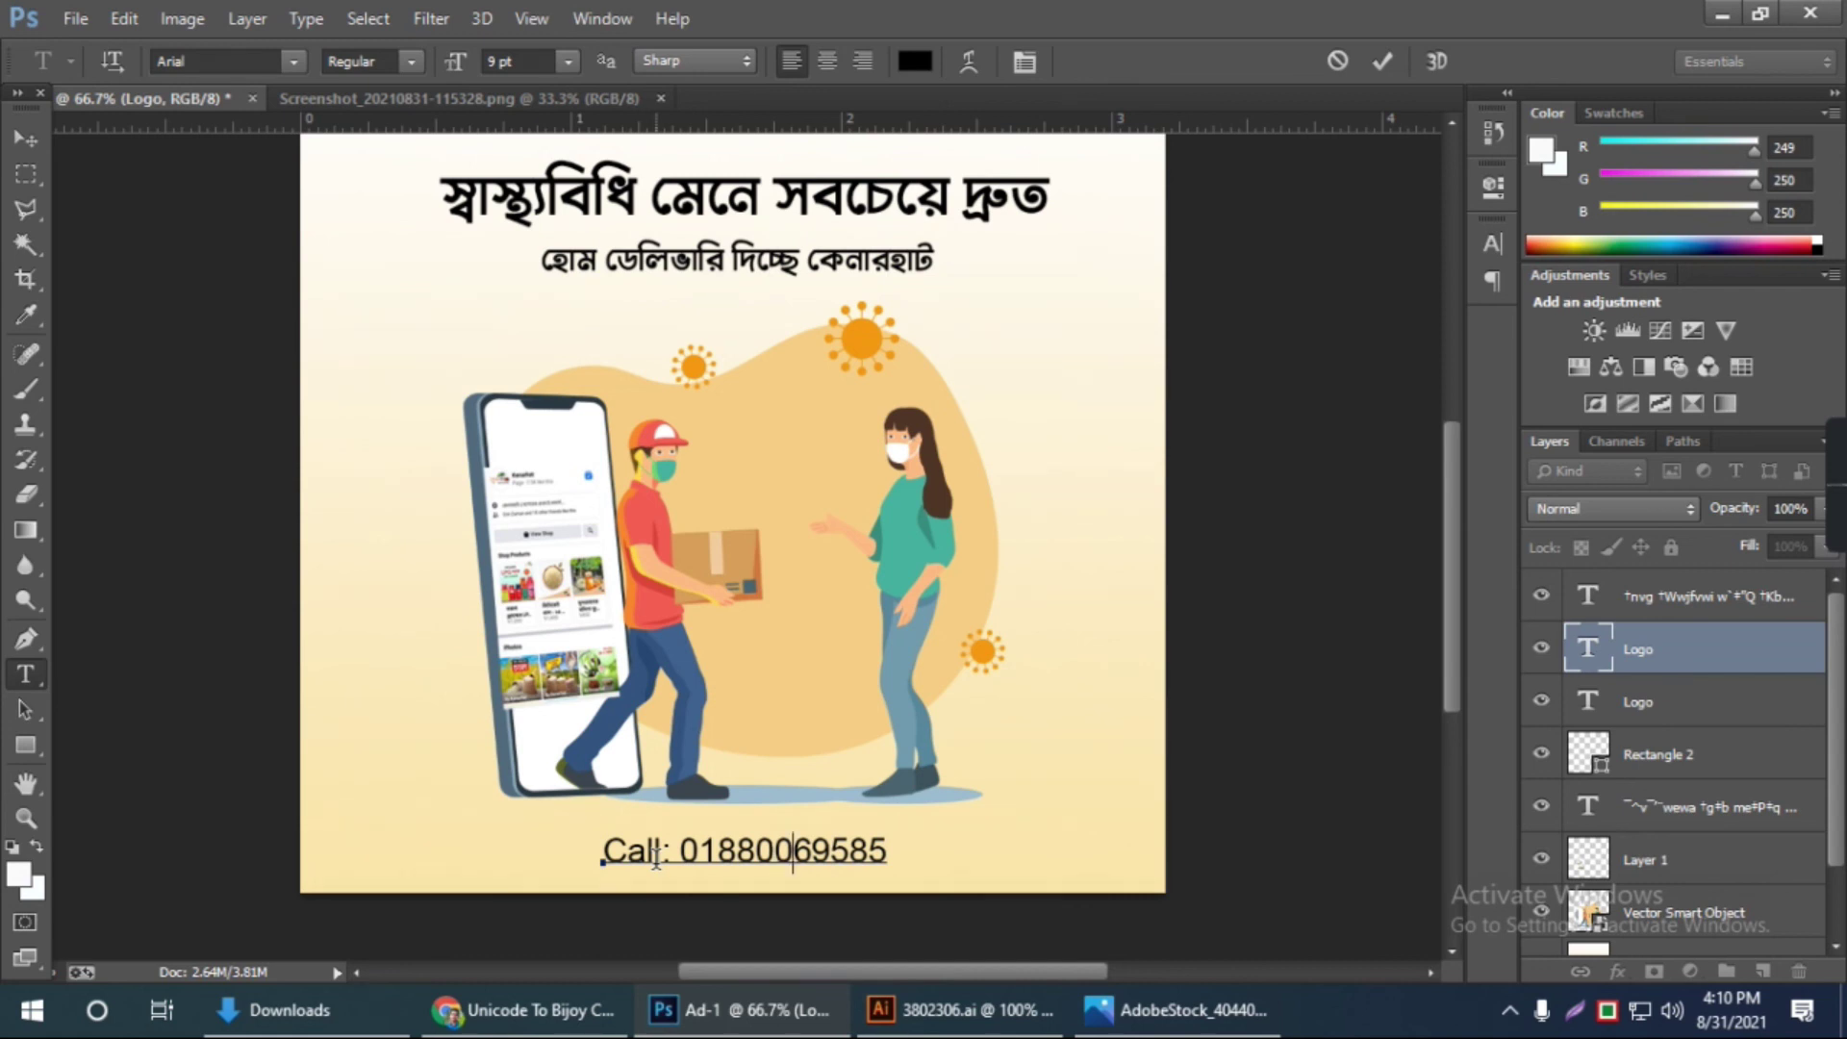
text(-)
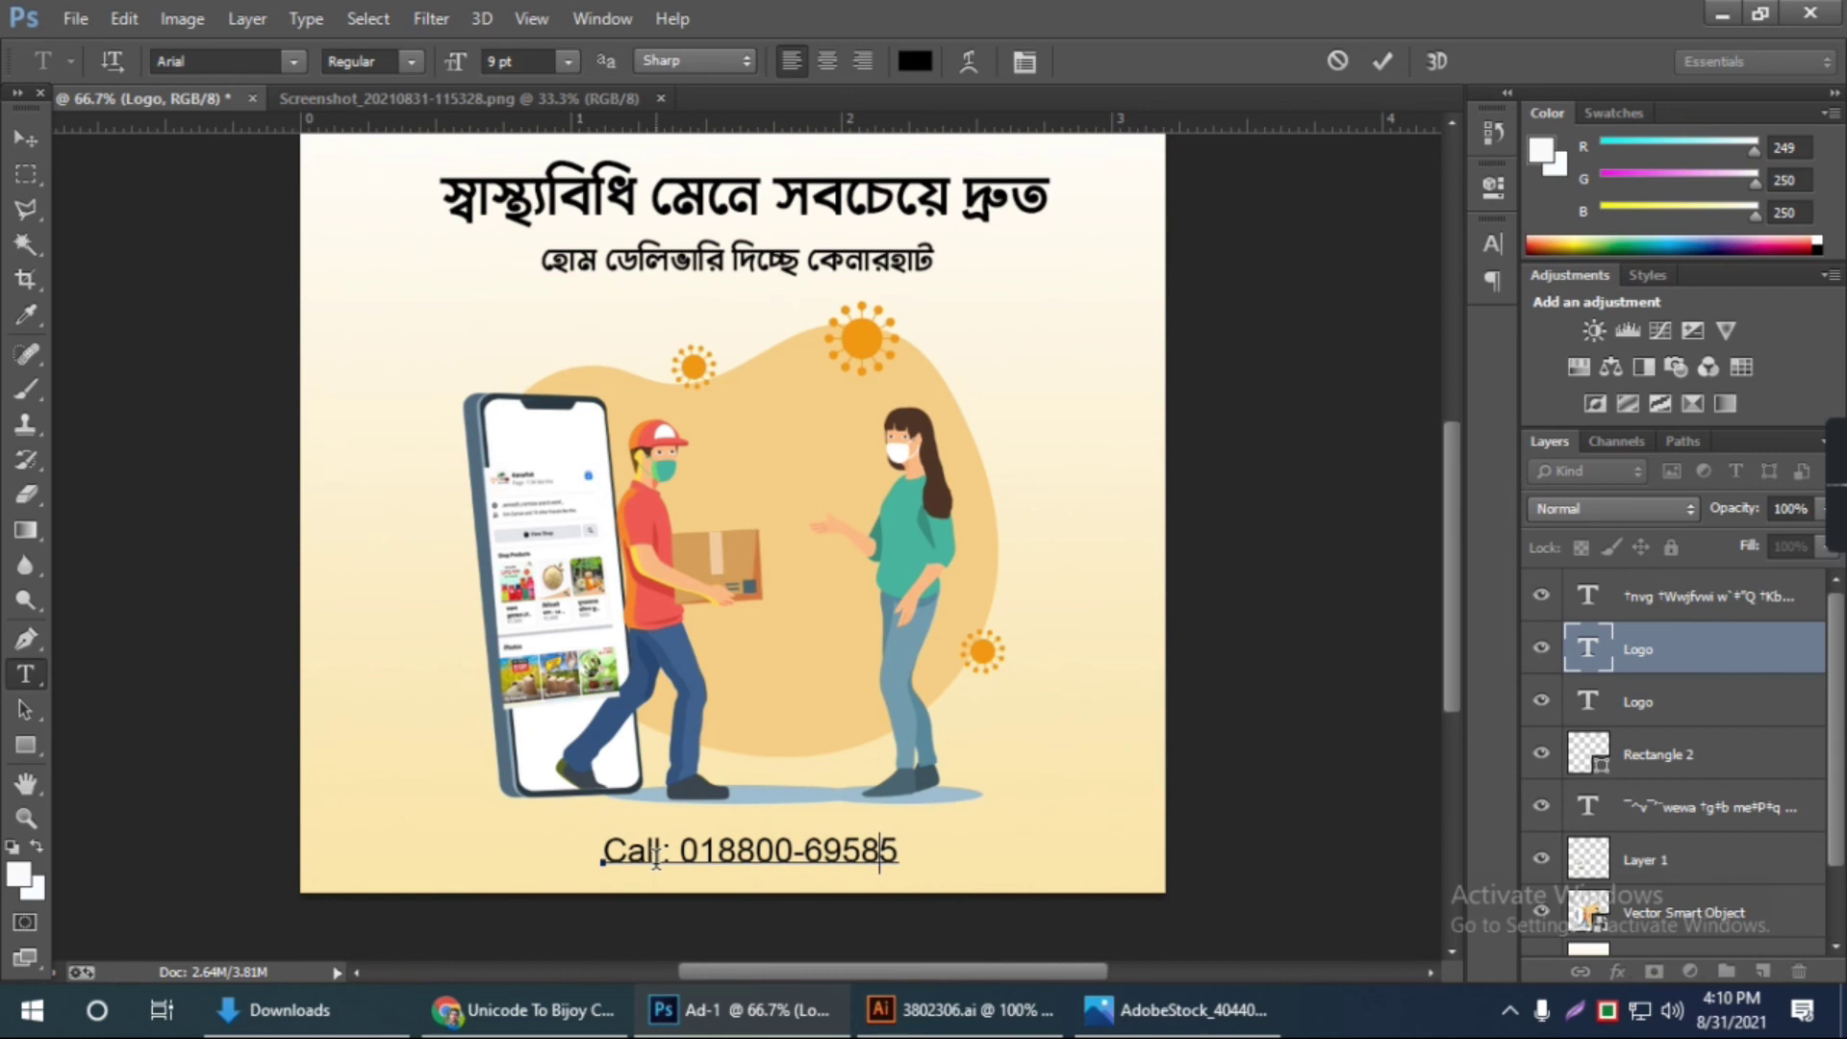
click(1383, 61)
scroll(1034, 663, up, 1)
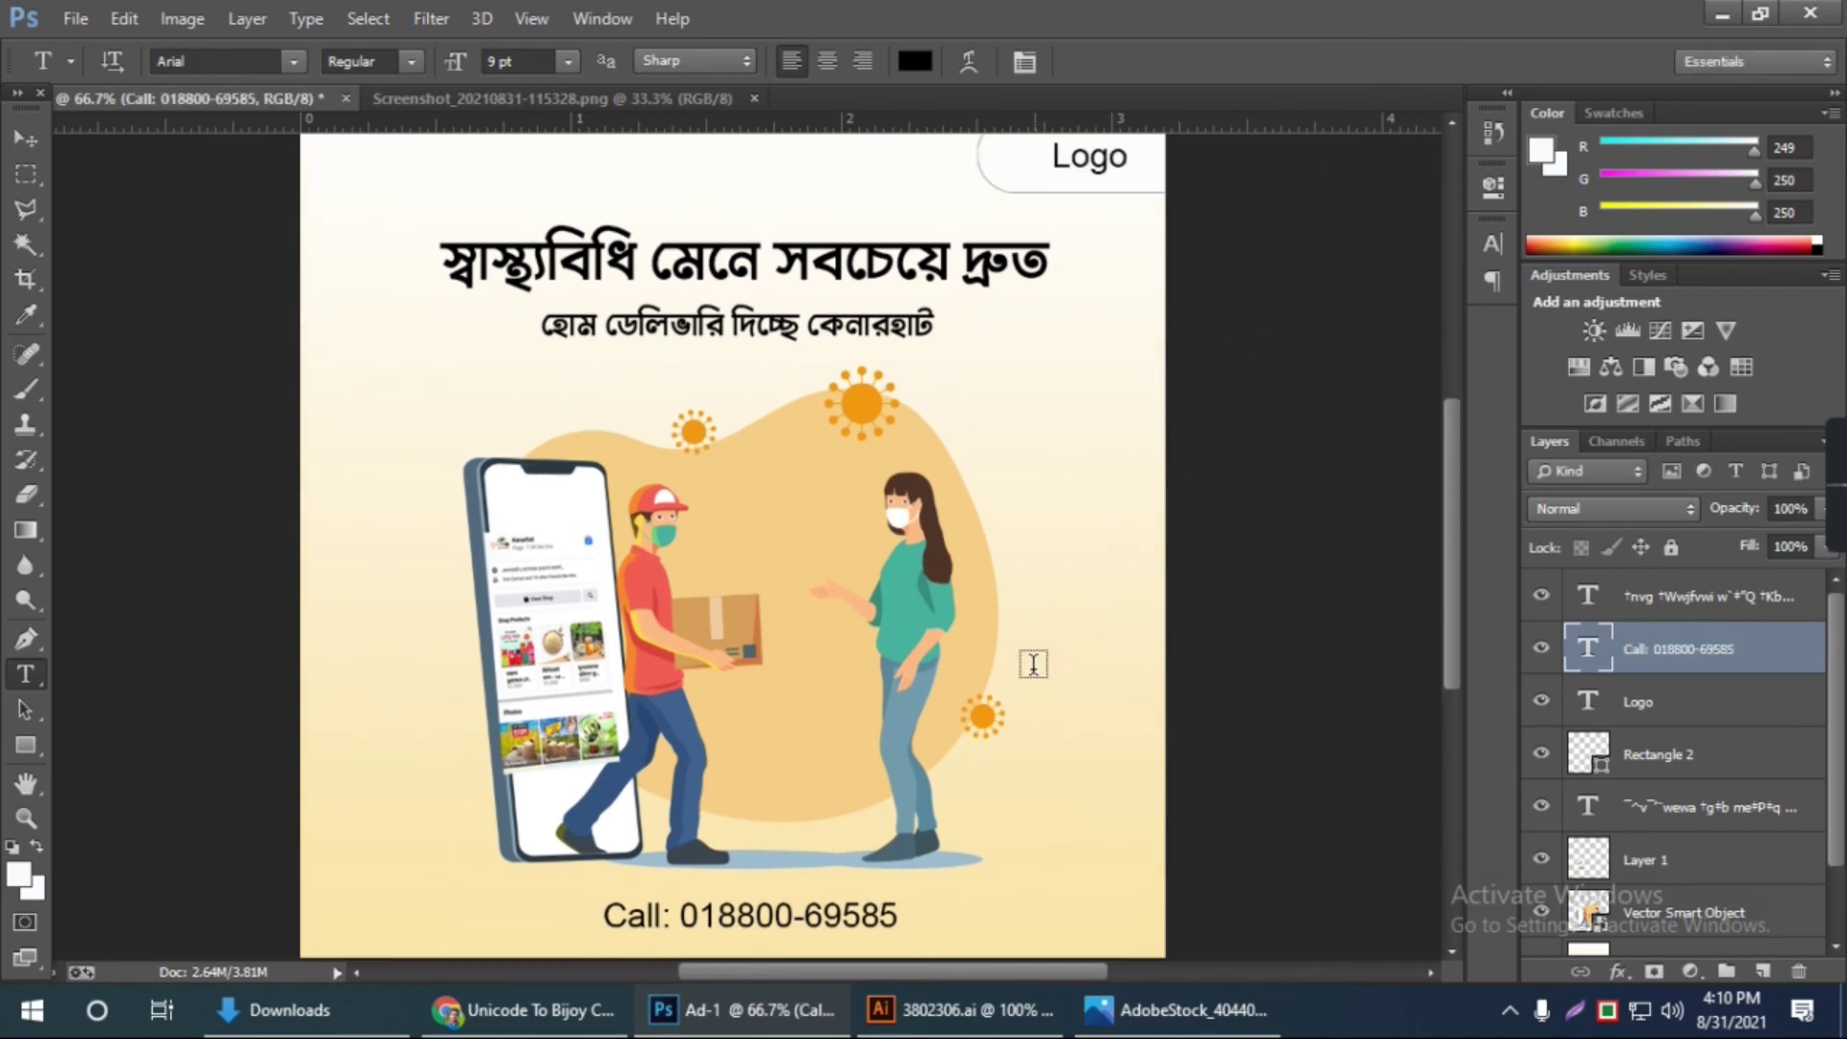
scroll(1034, 664, down, 1)
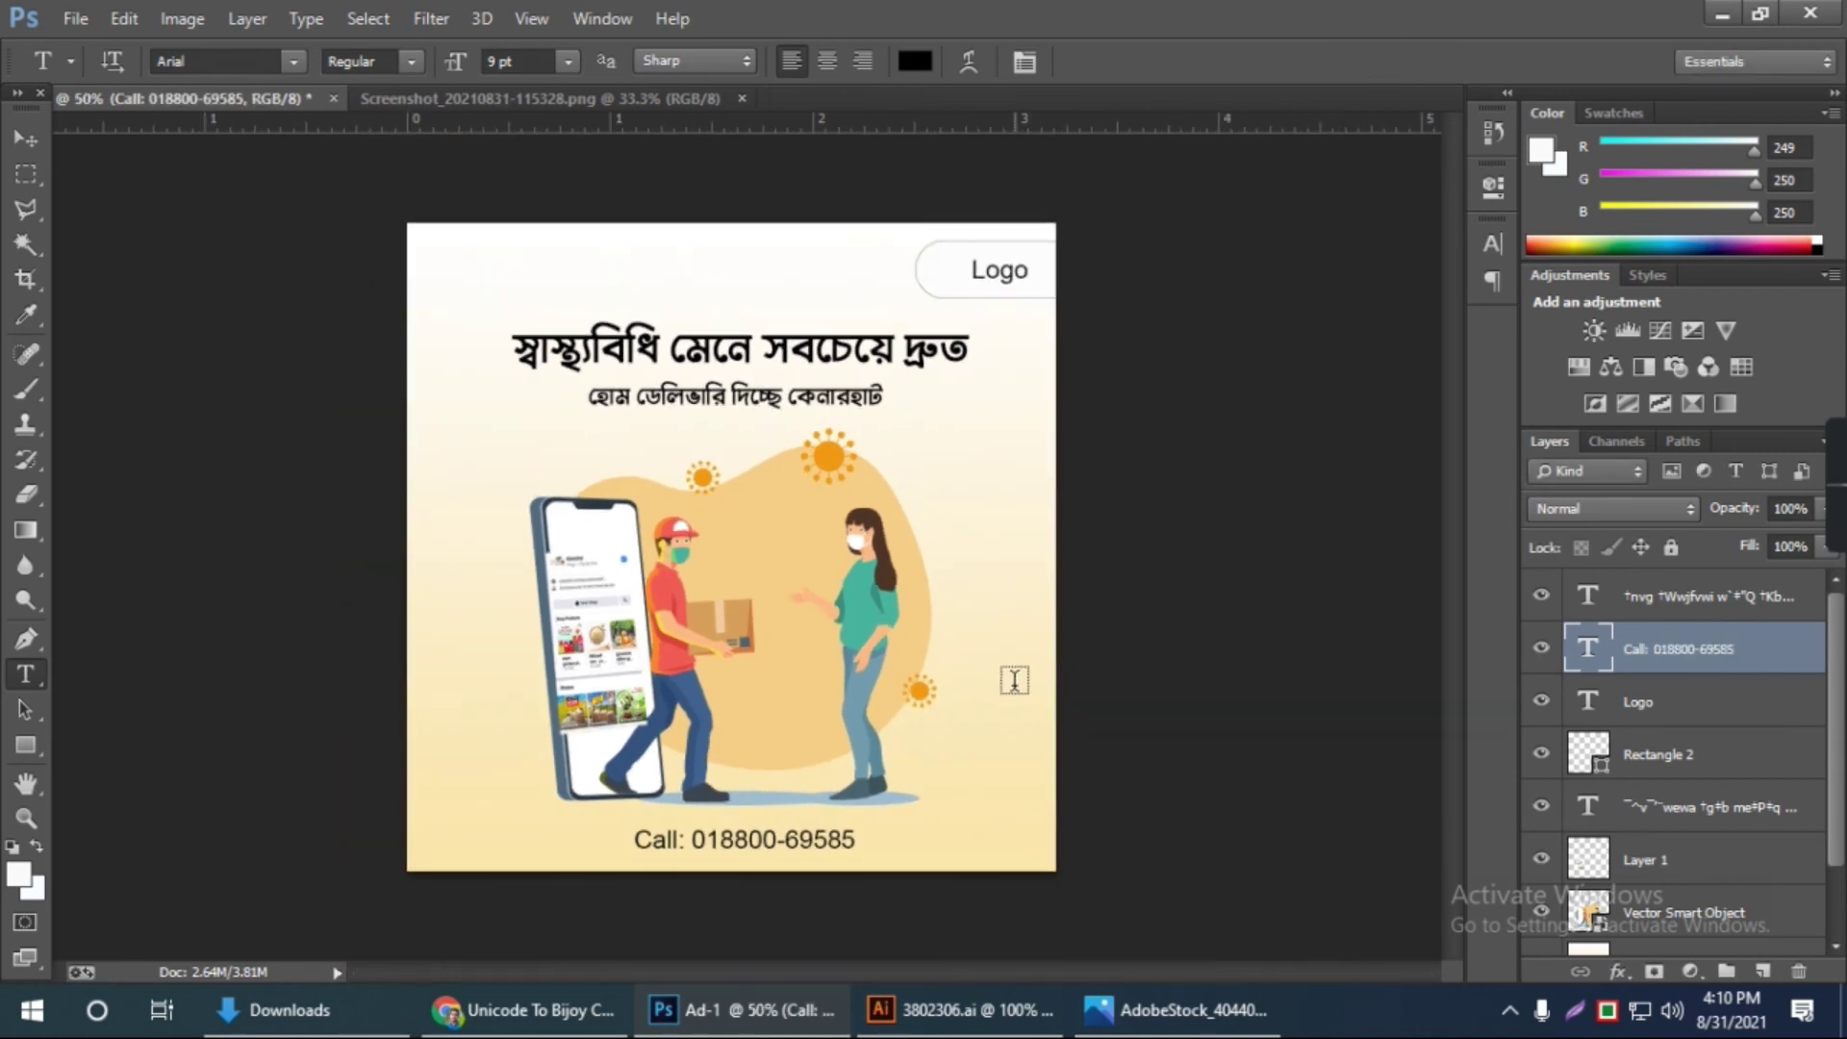